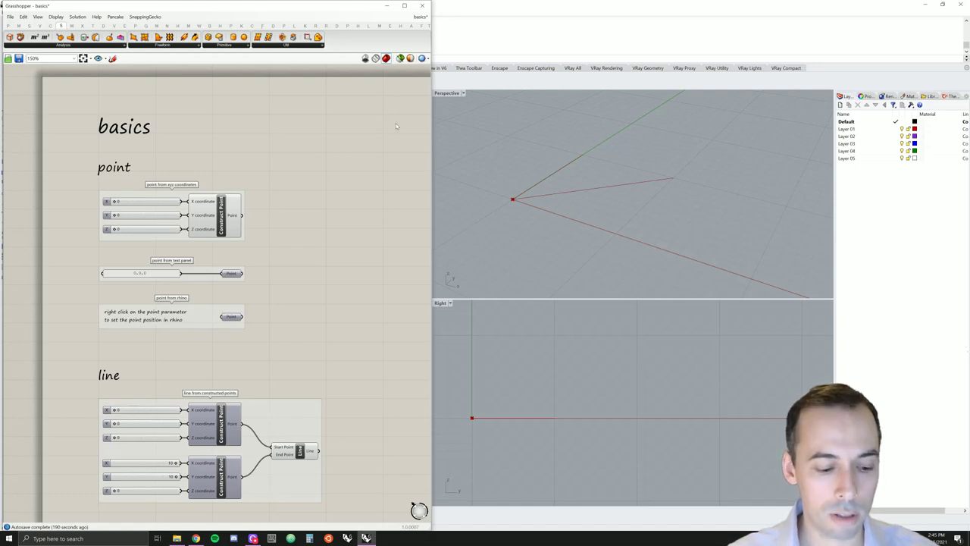
- Close the Grasshopper window and place a point object at the origin in the Top viewport
click(426, 6)
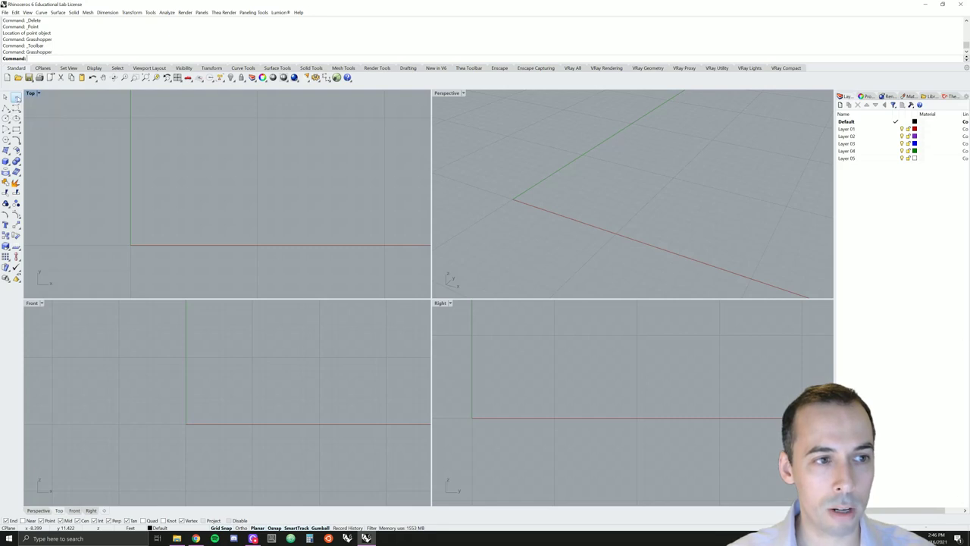
click(16, 97)
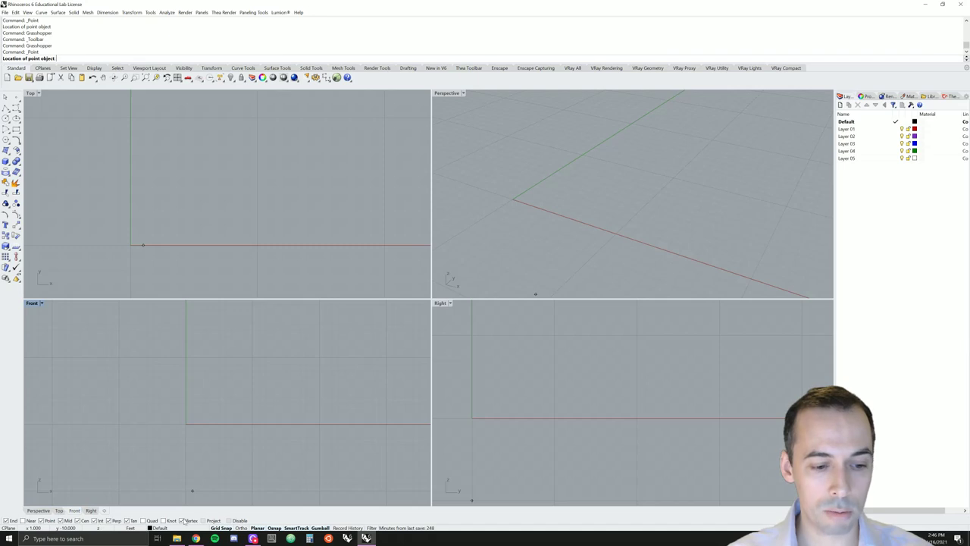
click(130, 245)
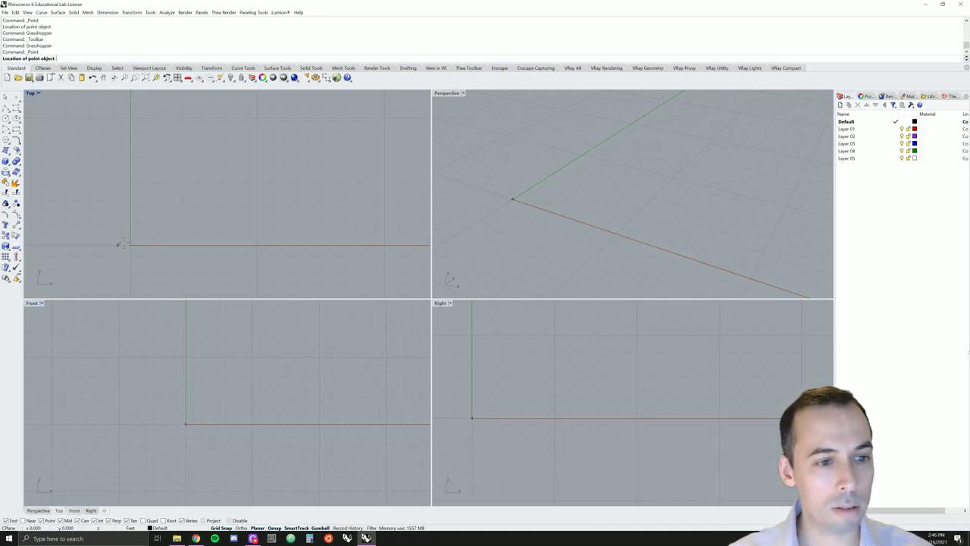
click(130, 245)
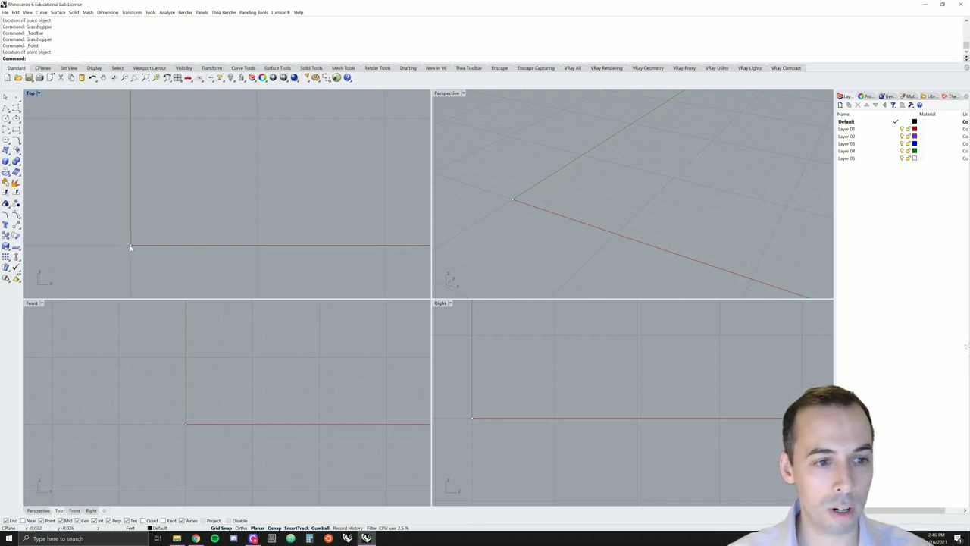
- Move the origin point up and to the right in the Top viewport with the gumball and delete it
click(130, 245)
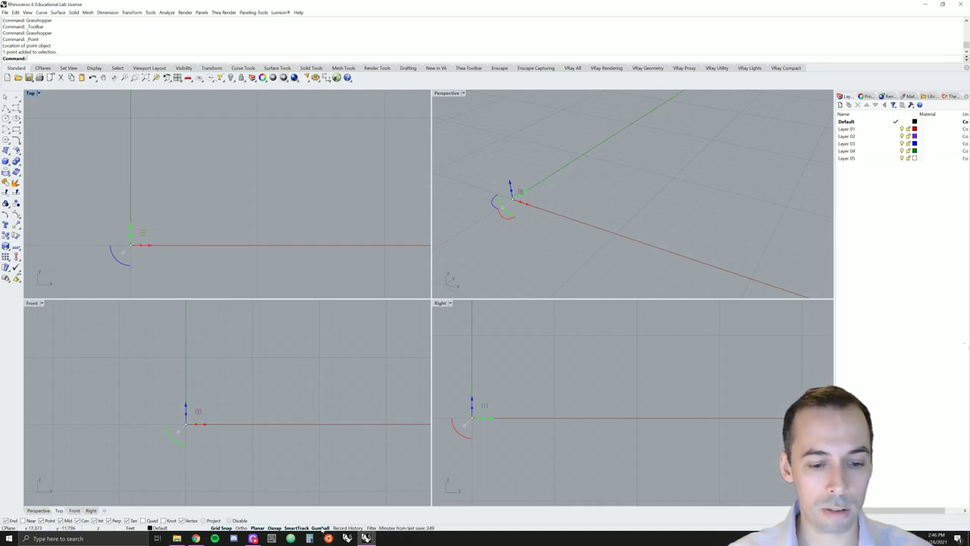
drag(150, 245, 270, 155)
click(294, 145)
click(258, 157)
key(Delete)
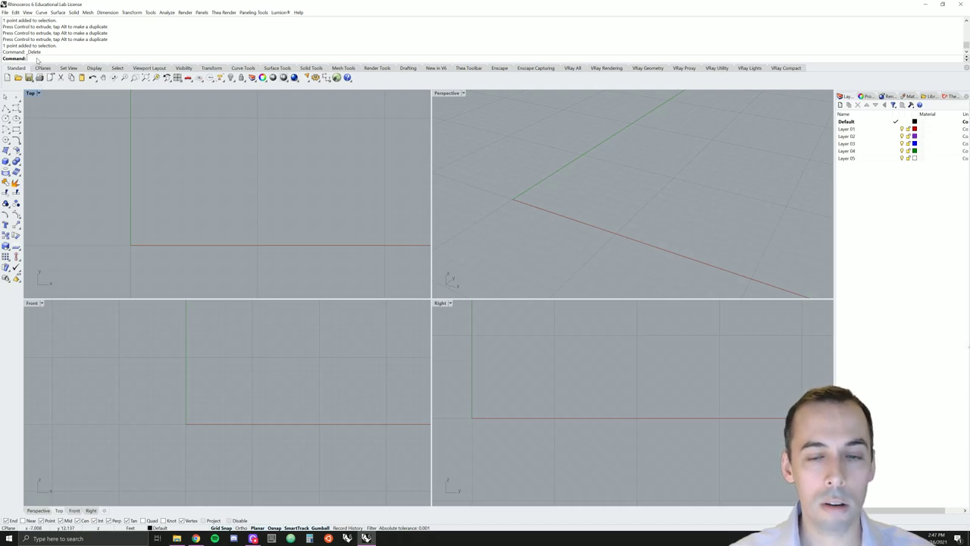
- Create a point at coordinates 0,0,0 and delete it
click(16, 97)
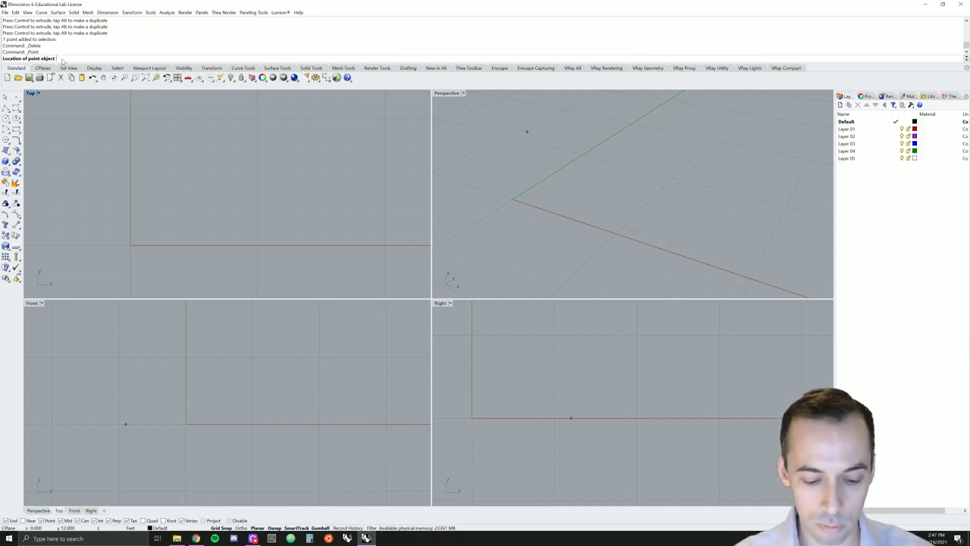
text(0,0,0)
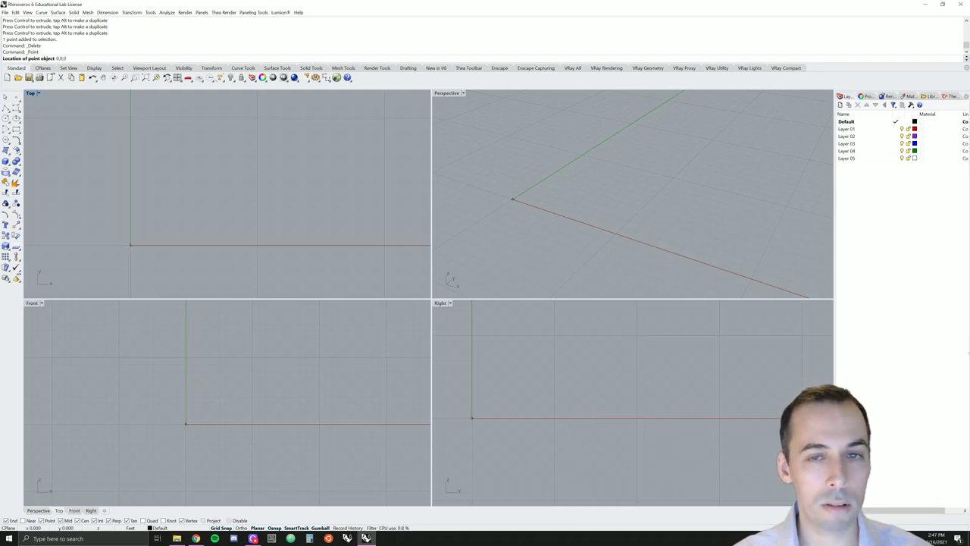
key(Return)
drag(144, 231, 114, 275)
key(Delete)
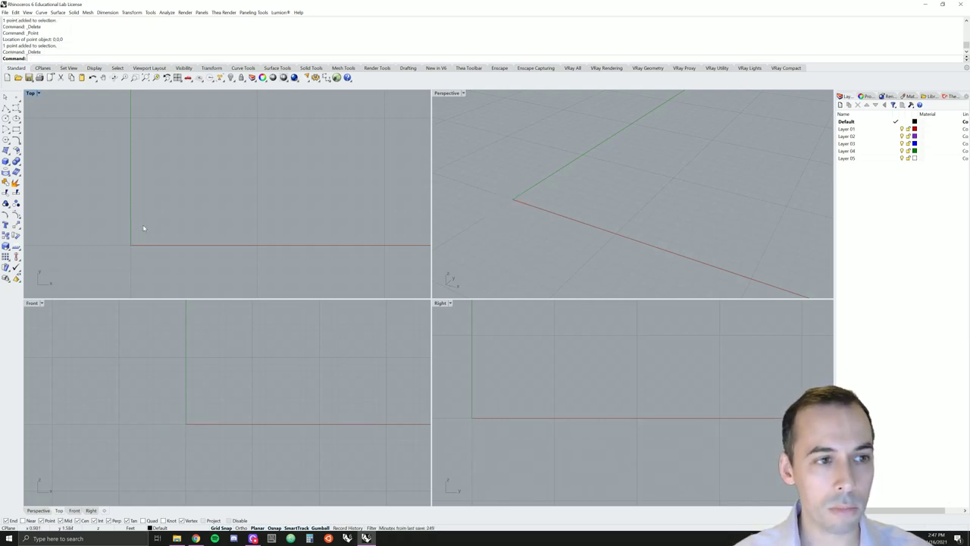
- Run the Point command to create a point at coordinates 2,2,0 and delete it
text(Point)
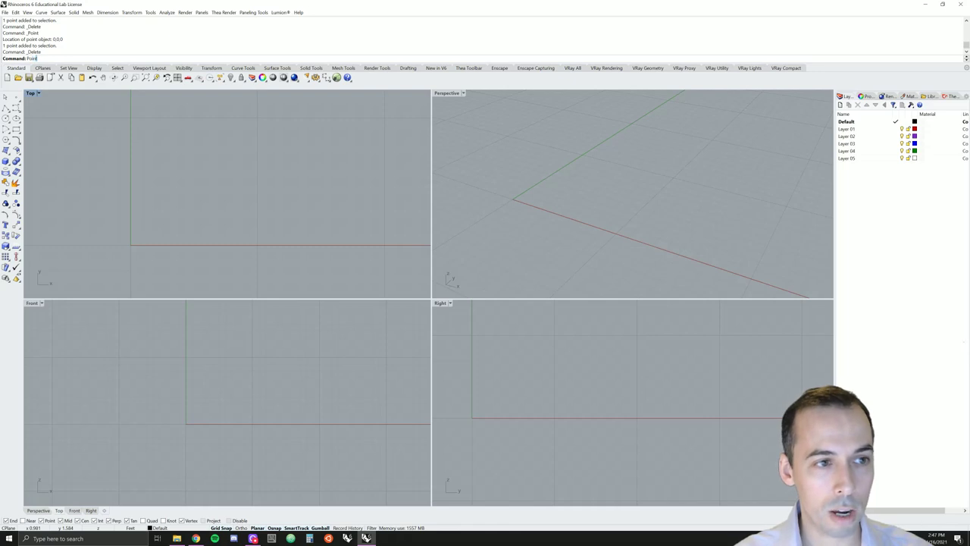
key(Return)
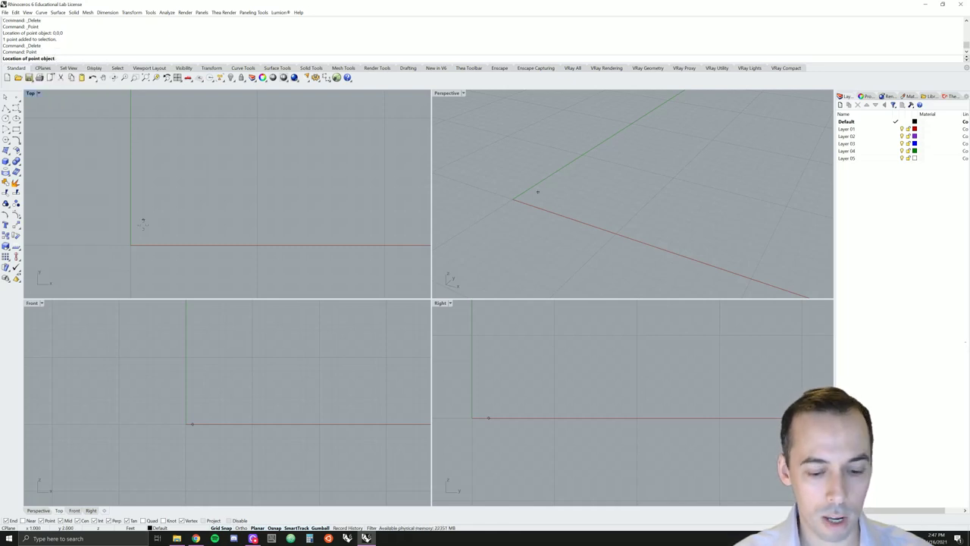
text(2,2,0)
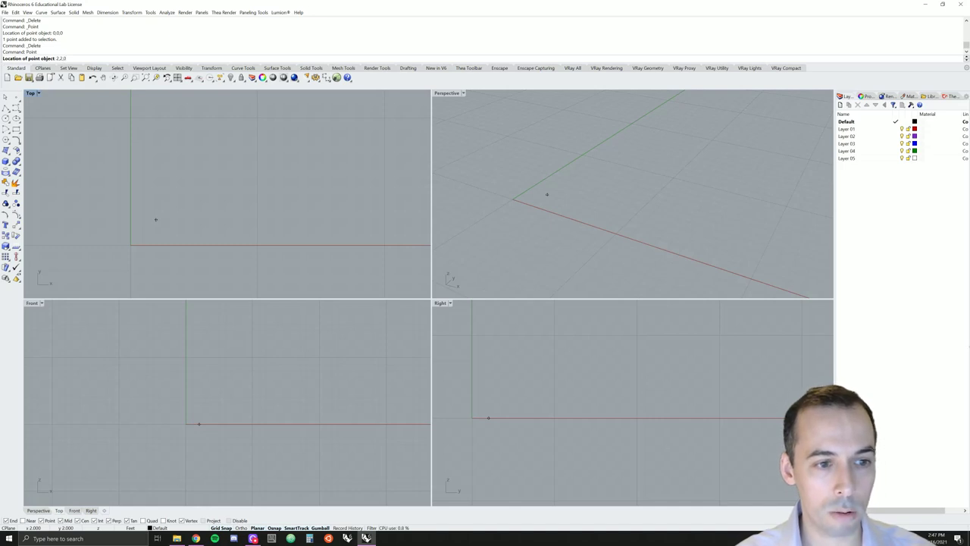
key(Return)
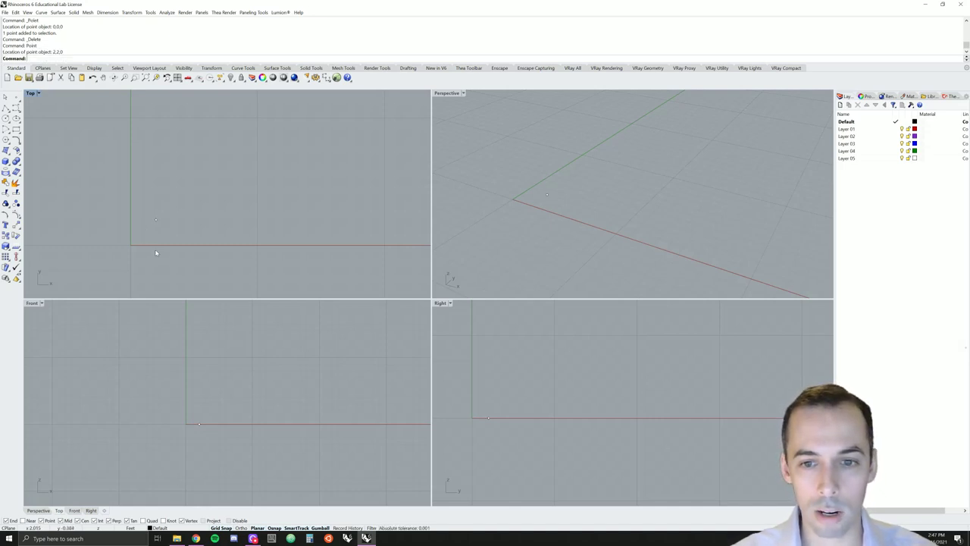
drag(197, 184, 147, 236)
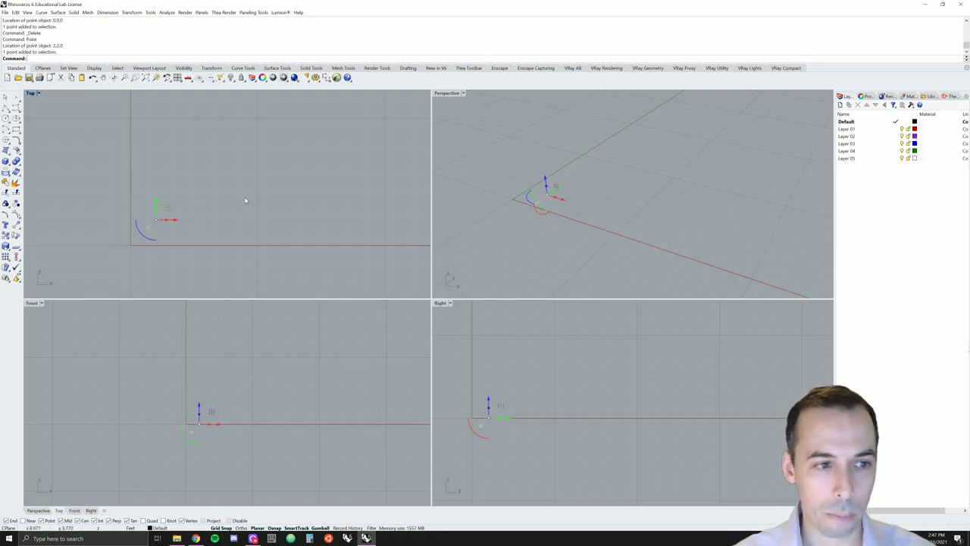
key(Delete)
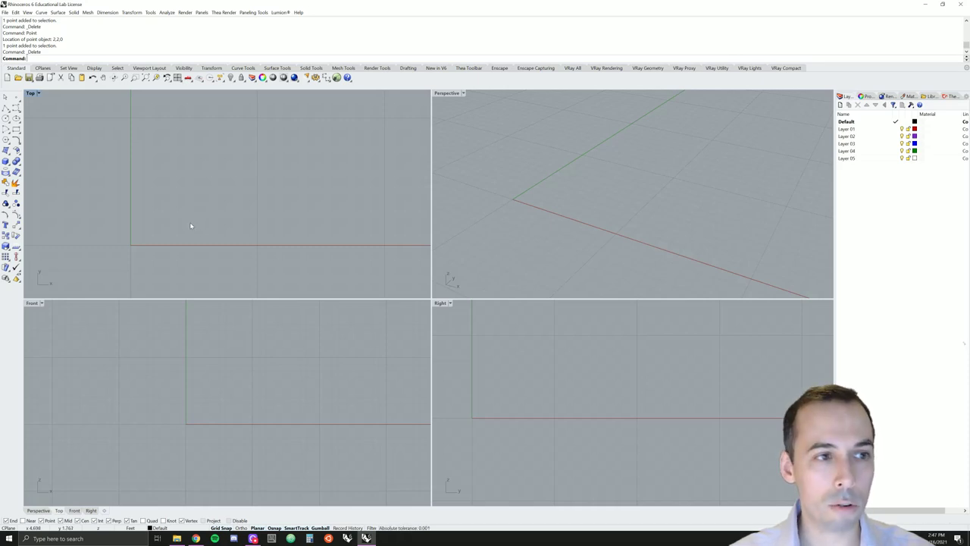
- Launch Grasshopper and create a new blank document
text(gra)
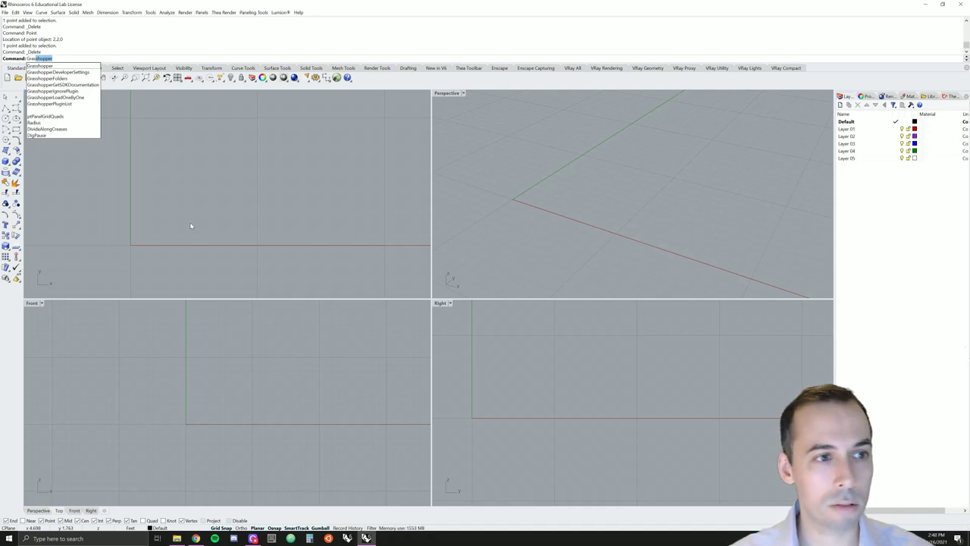
key(Return)
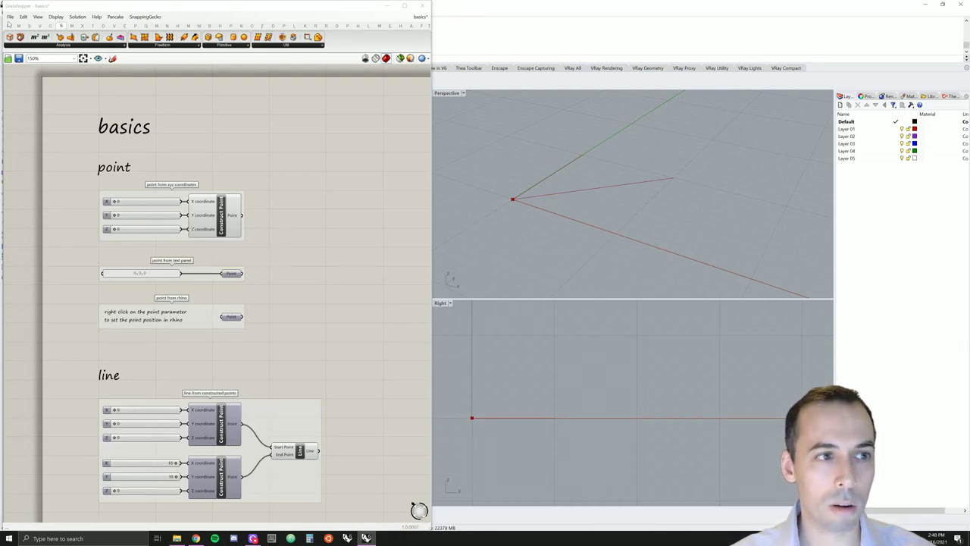
click(10, 19)
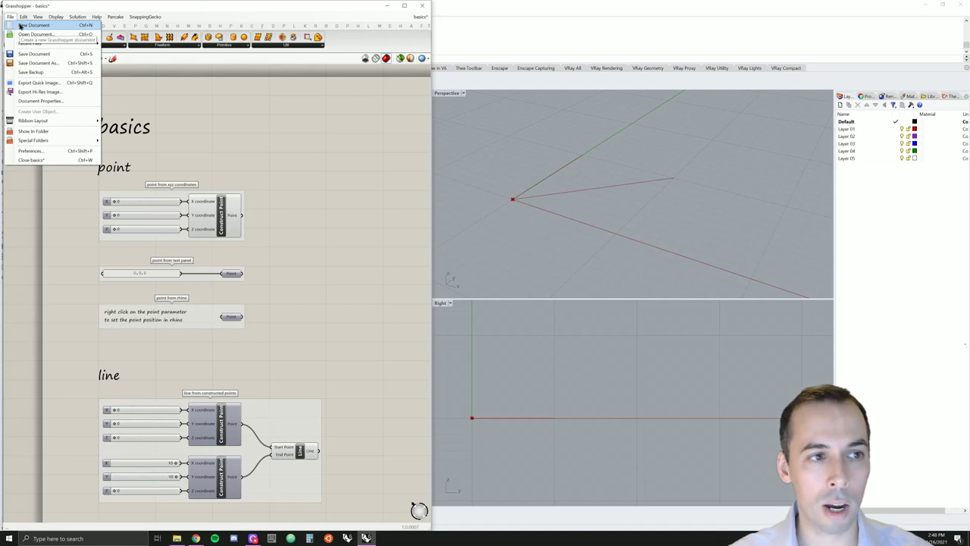
click(20, 26)
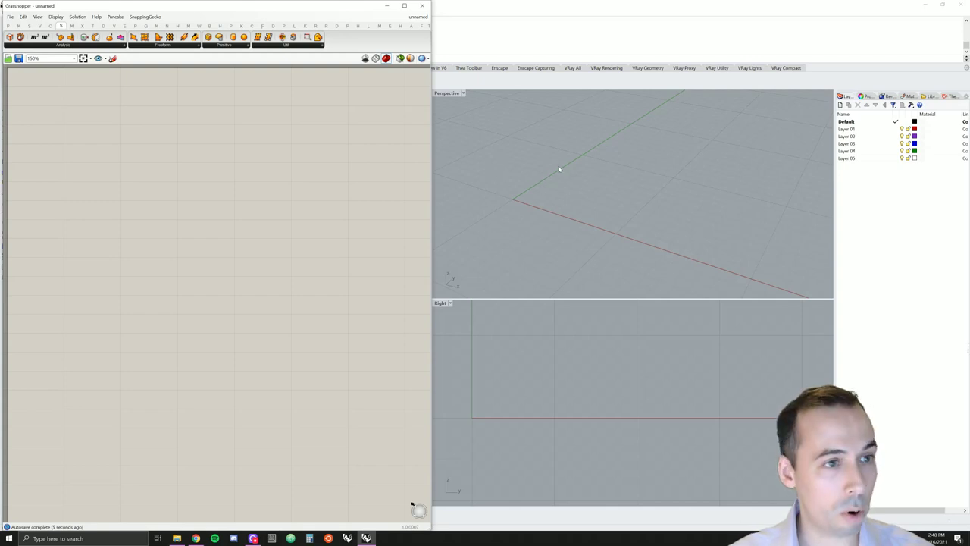
click(8, 27)
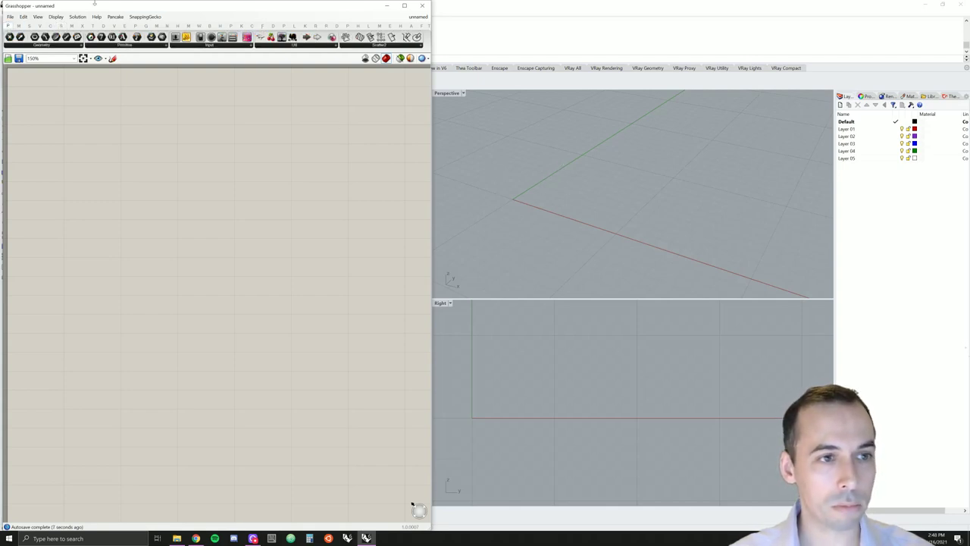
click(10, 21)
click(11, 18)
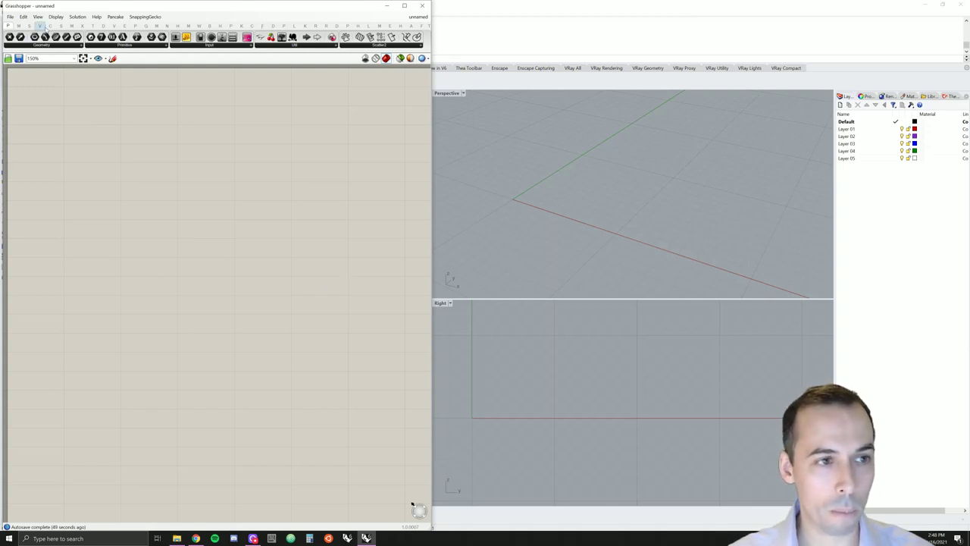
- Add a Construct Point component near the upper left of the canvas and check the value of its Point output
mouse_move(44, 28)
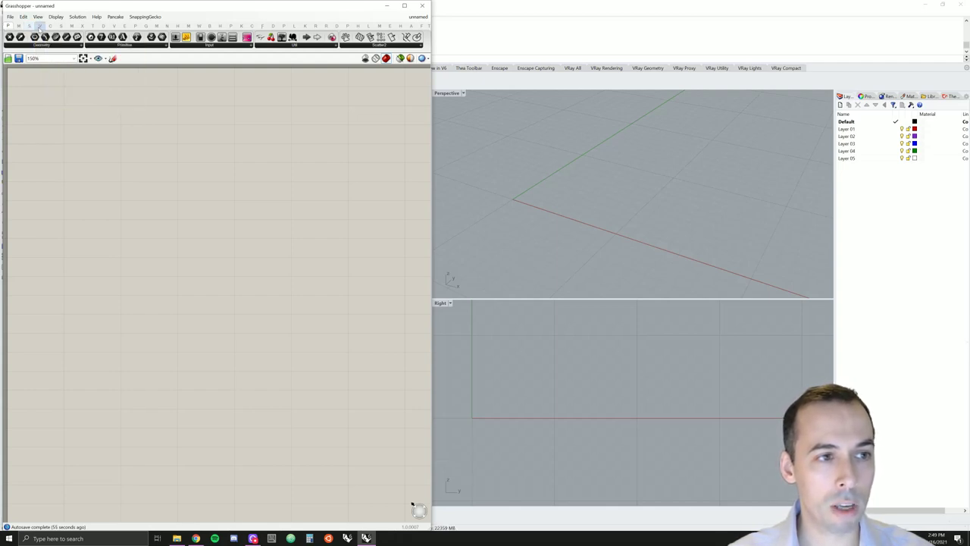
click(40, 26)
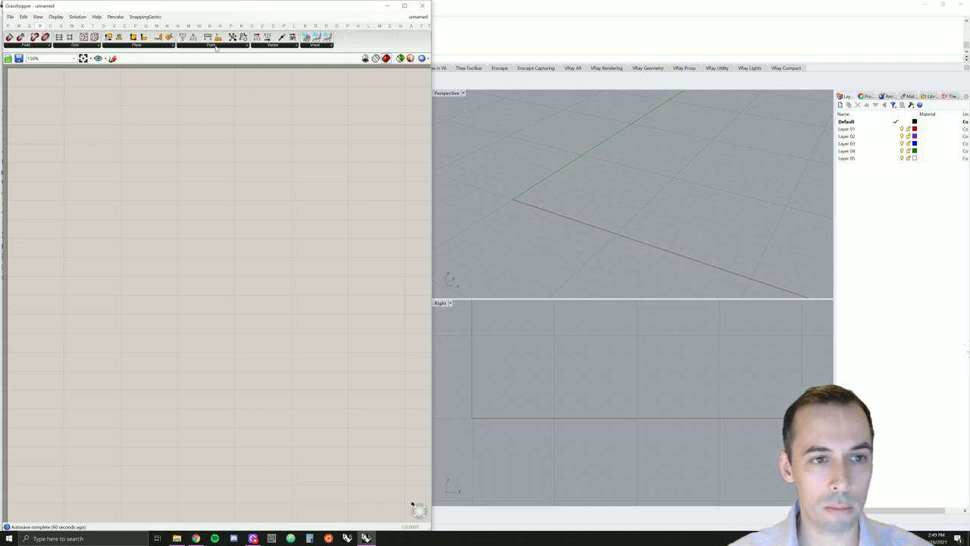
click(216, 46)
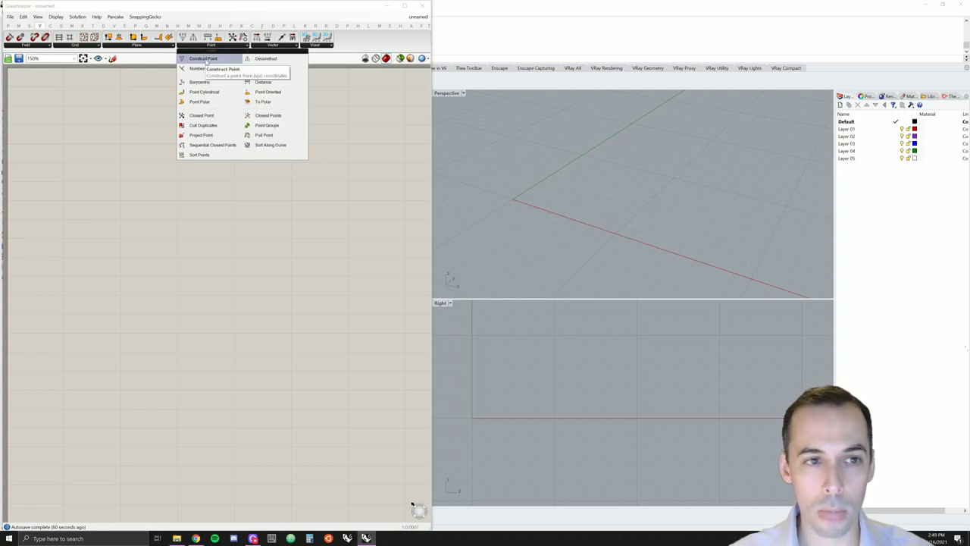
click(206, 61)
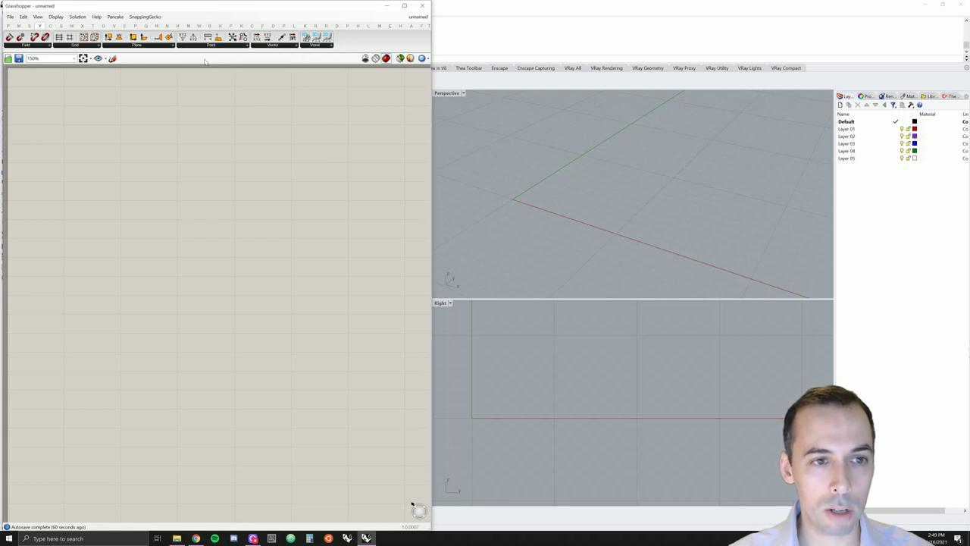
click(167, 156)
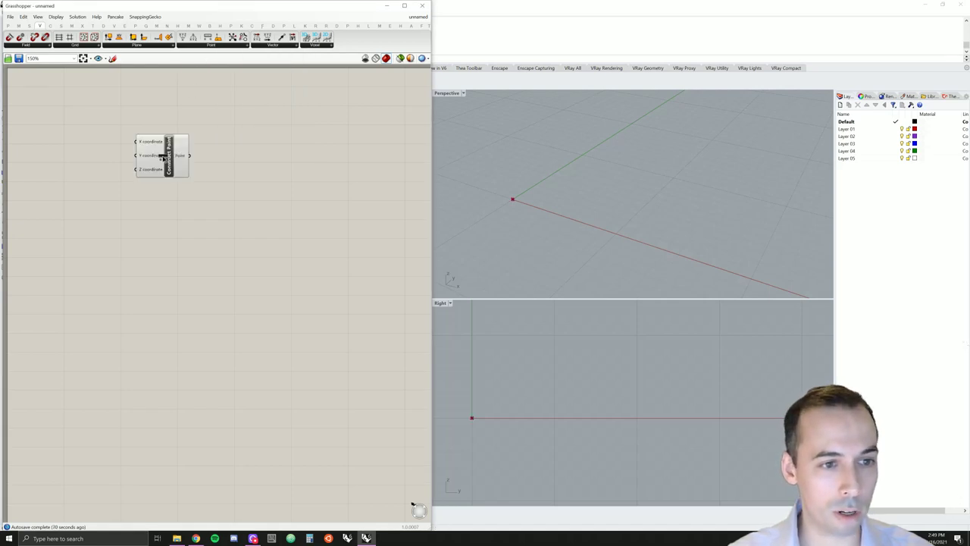
mouse_move(167, 156)
mouse_down()
mouse_move(153, 150)
mouse_move(153, 130)
mouse_move(167, 156)
mouse_move(156, 147)
mouse_up()
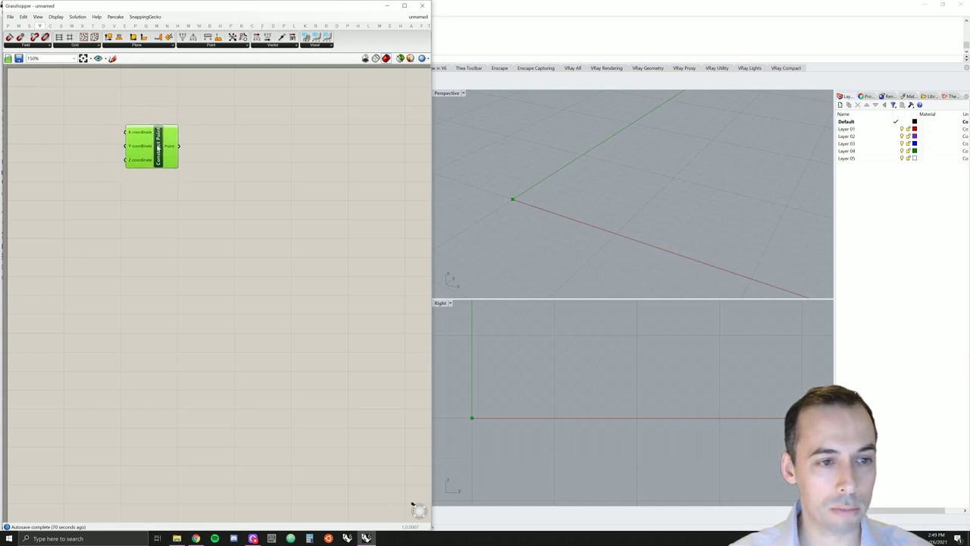
click(88, 116)
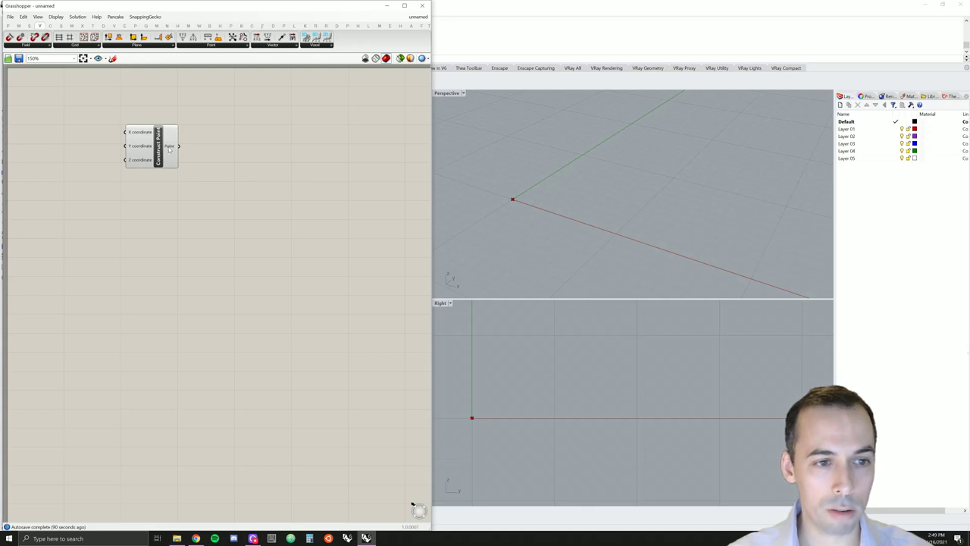
mouse_move(169, 149)
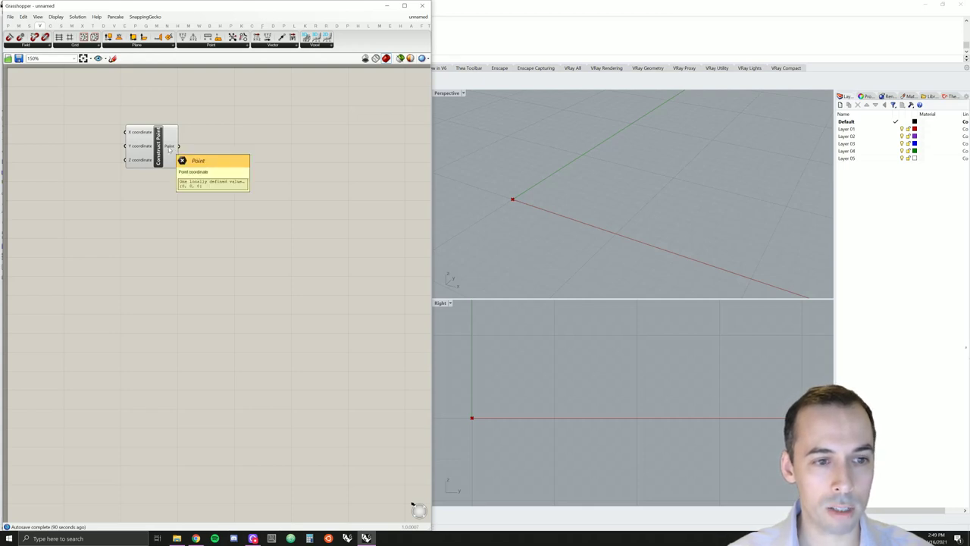
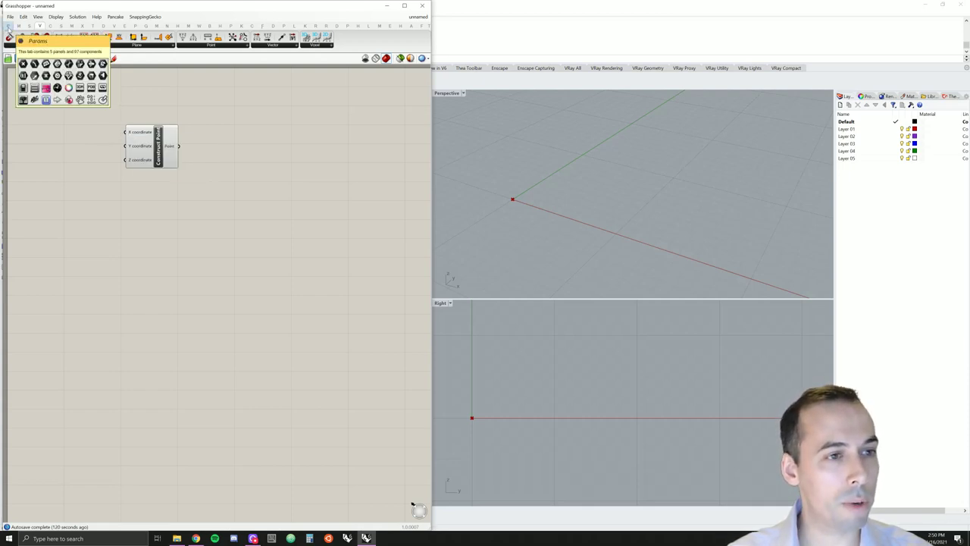
- Add a Number Slider beside the X coordinate input of the Construct Point component
click(9, 27)
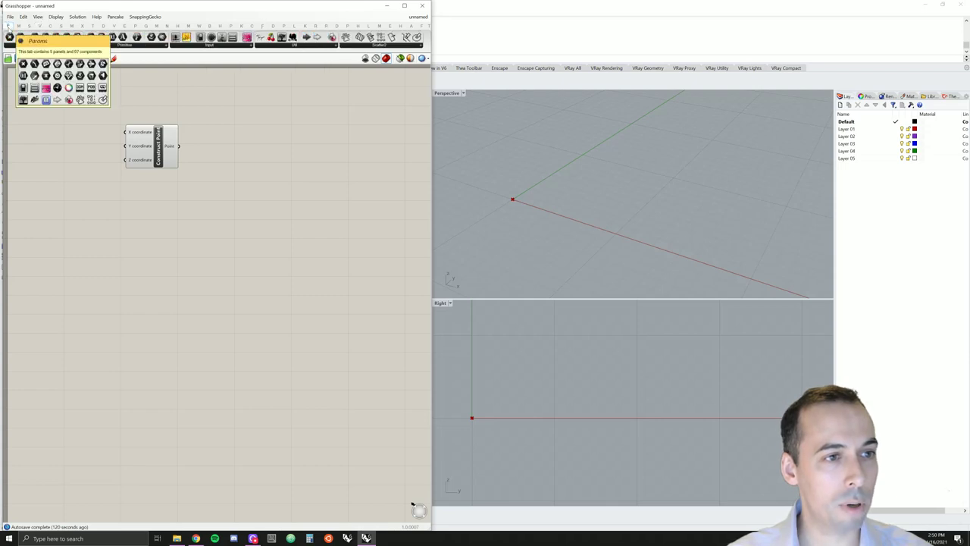
click(197, 45)
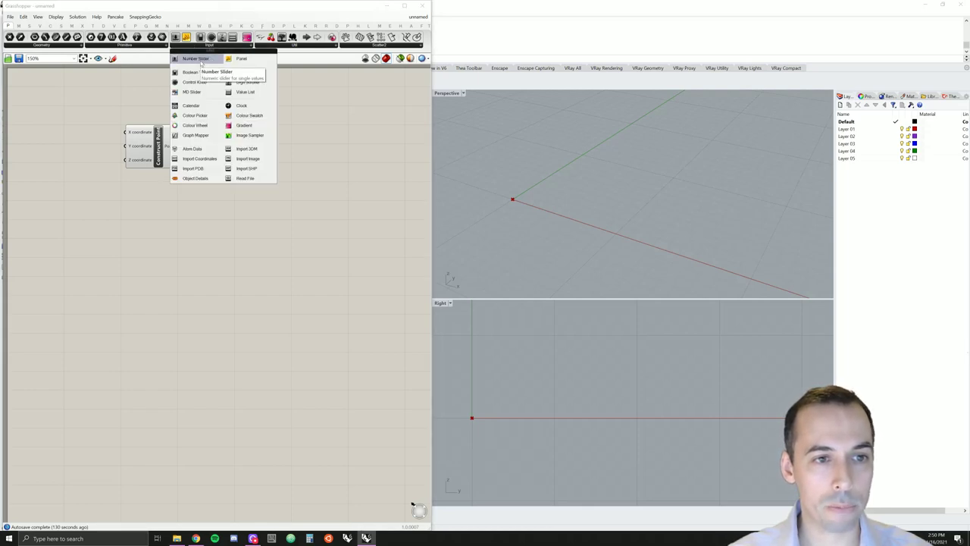
click(201, 64)
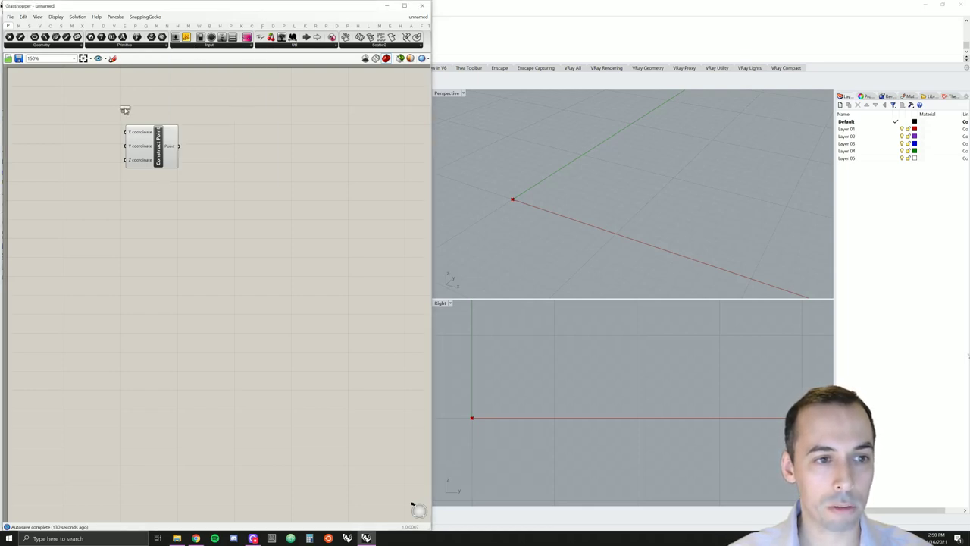
click(79, 132)
- Space the Number Slider and Construct Point apart, and try to wire the slider to the X coordinate input
mouse_move(159, 135)
mouse_down()
mouse_move(181, 135)
mouse_move(157, 135)
mouse_up()
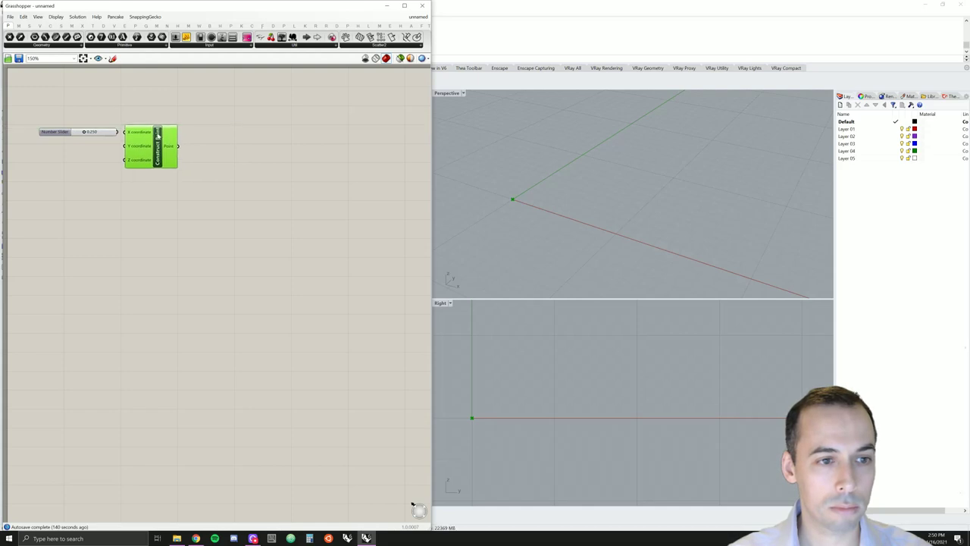
drag(54, 134, 79, 130)
drag(161, 144, 217, 146)
drag(142, 128, 186, 135)
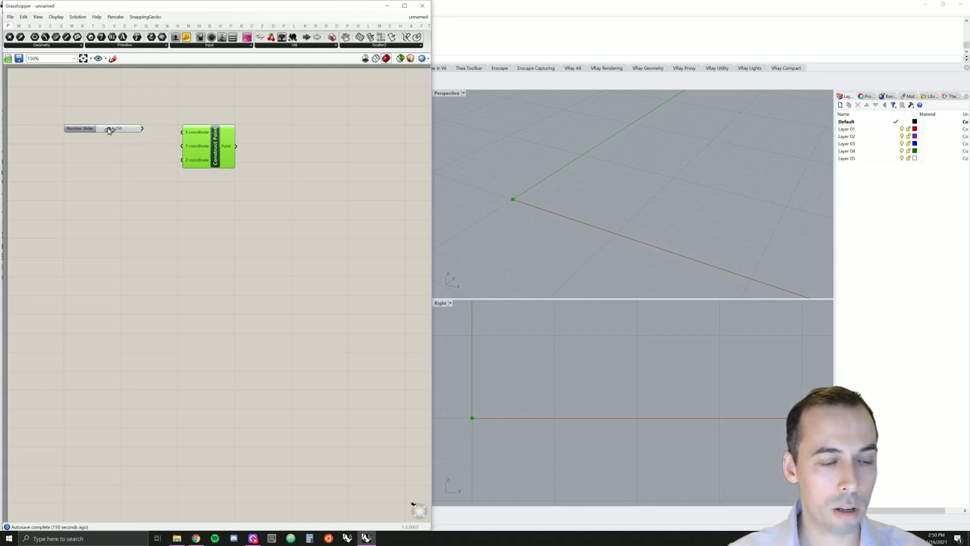
- Set the Number Slider to 1.000 and wire it to the X coordinate input of Construct Point
drag(110, 129, 144, 131)
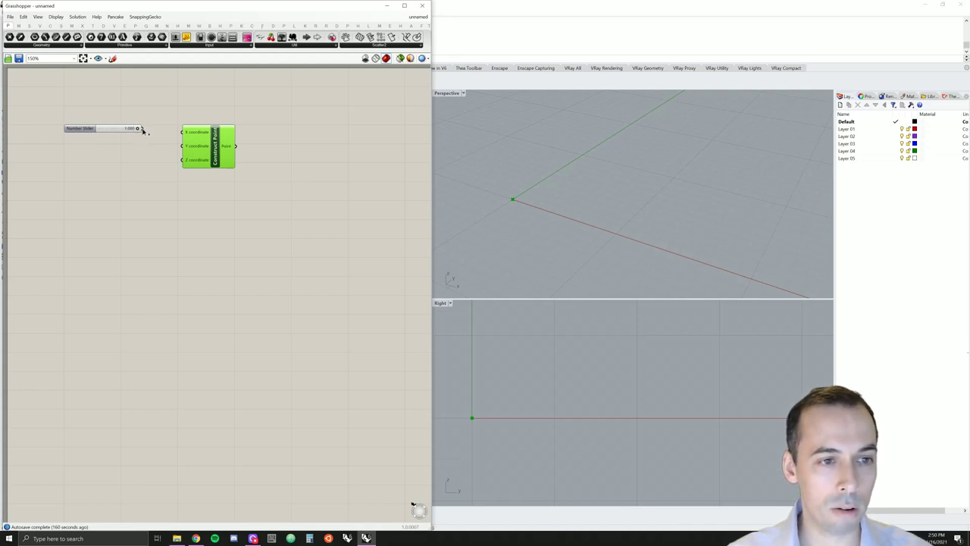
drag(144, 131, 185, 136)
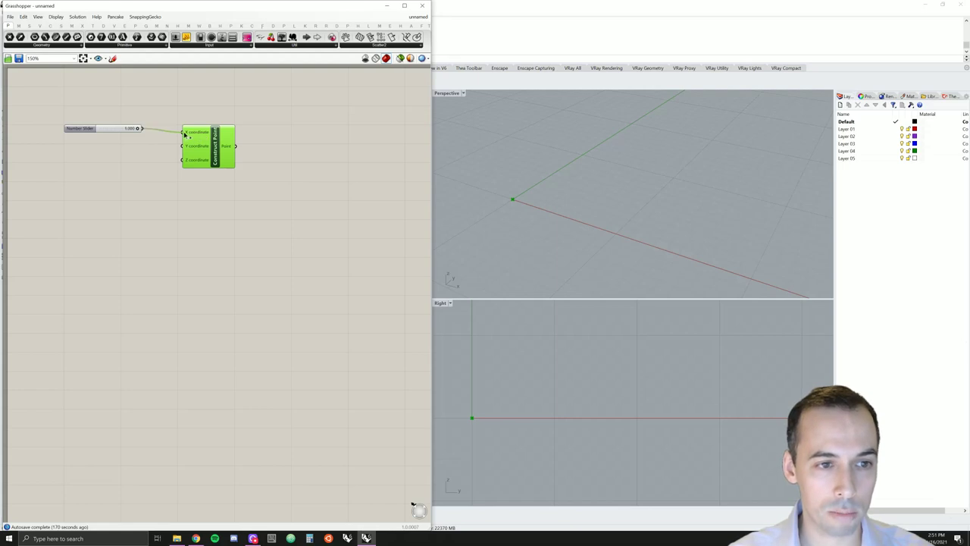
drag(184, 134, 184, 134)
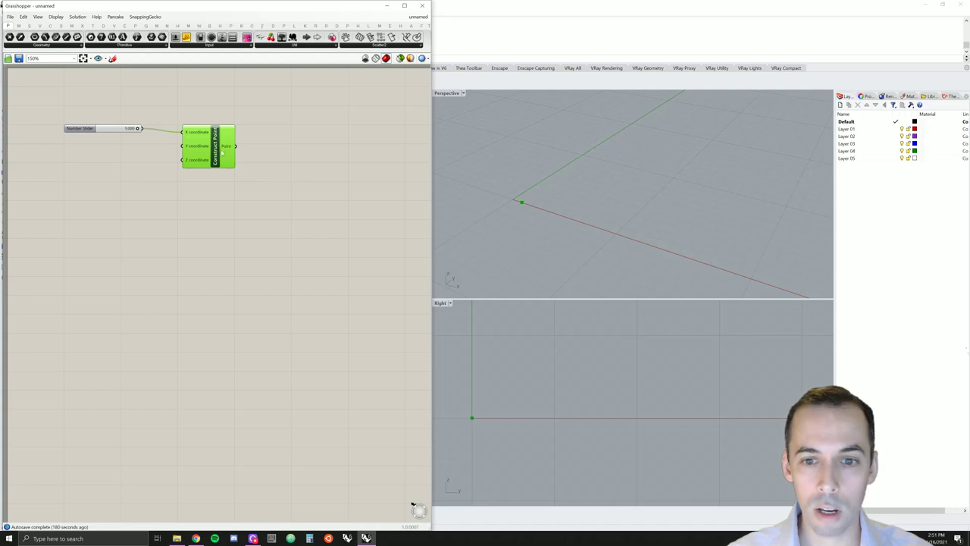
right_drag(459, 199, 428, 199)
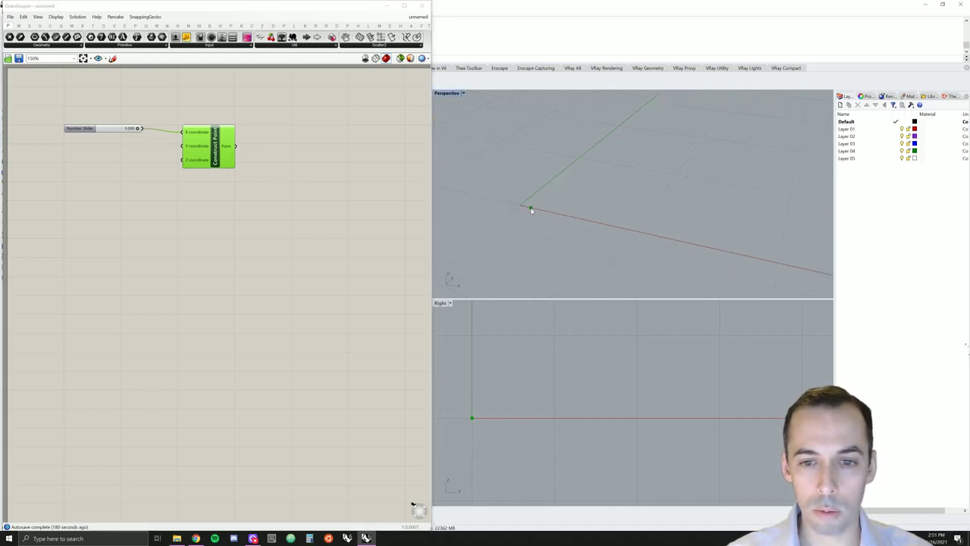
right_drag(526, 210, 516, 232)
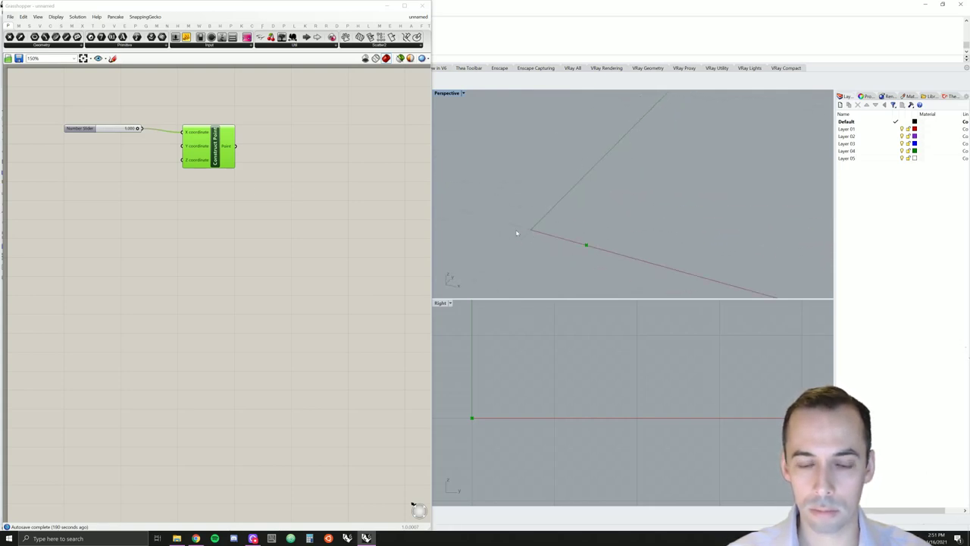
- Align the Number Slider with the X coordinate input so that their connecting wire runs straight
click(108, 149)
drag(83, 131, 84, 133)
click(85, 142)
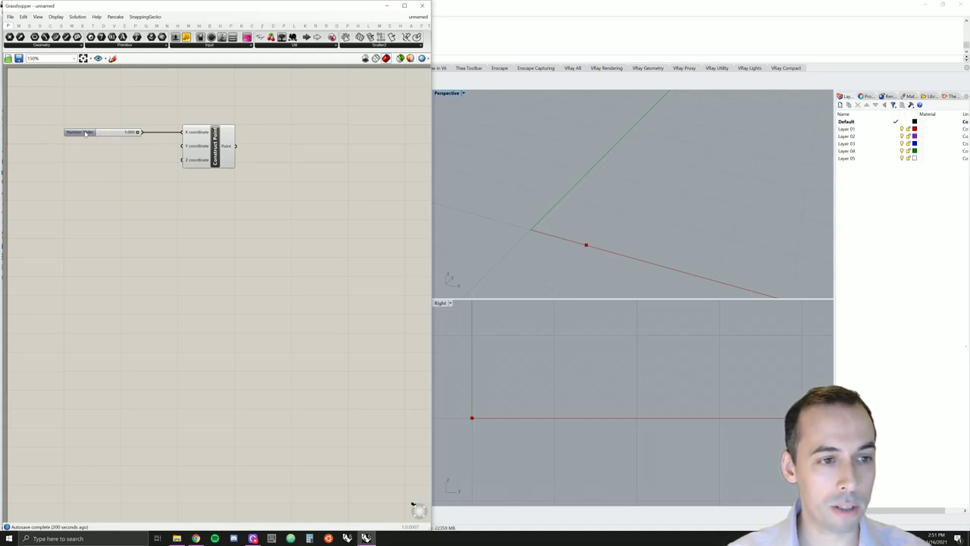
- Open the Number Slider's settings and rename it X
click(85, 133)
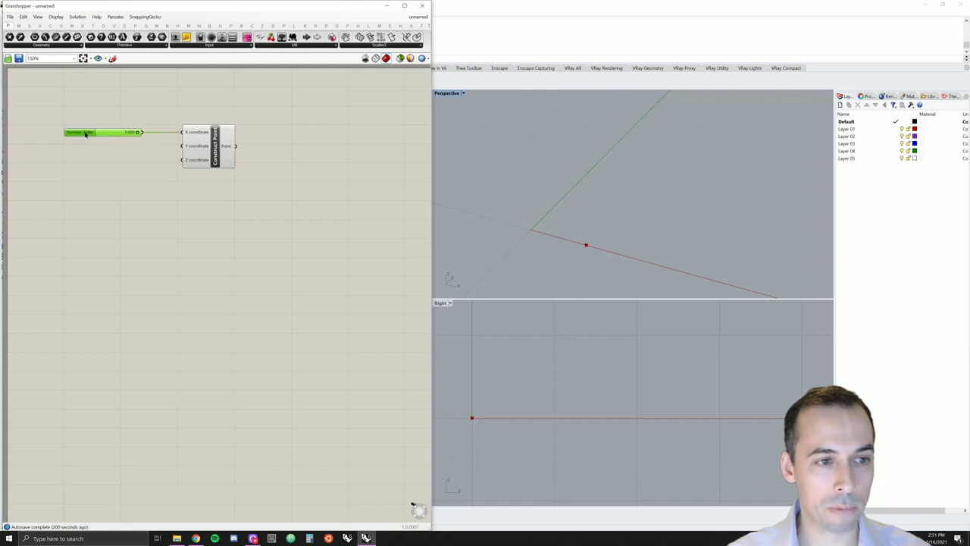
double_click(85, 133)
drag(64, 54, 89, 168)
click(126, 183)
key(ctrl+a)
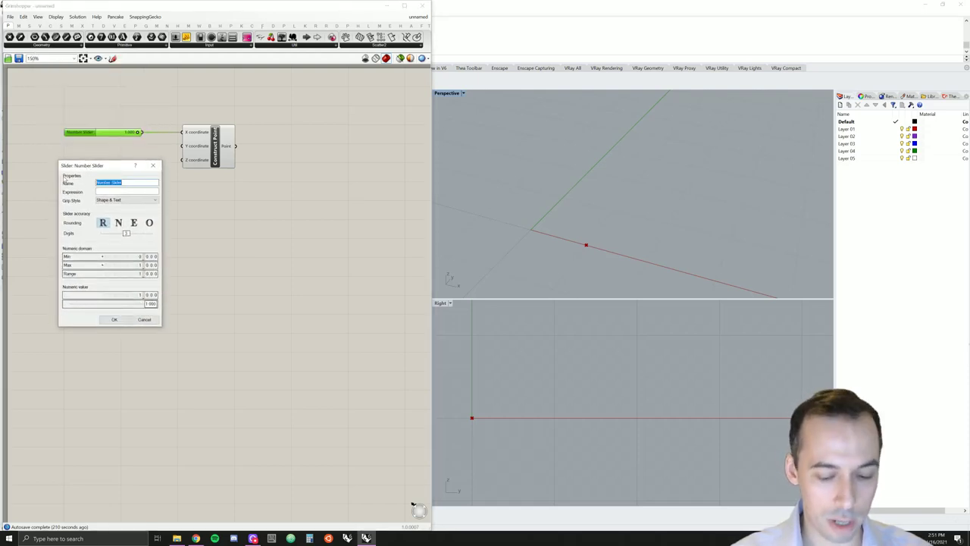
text(X)
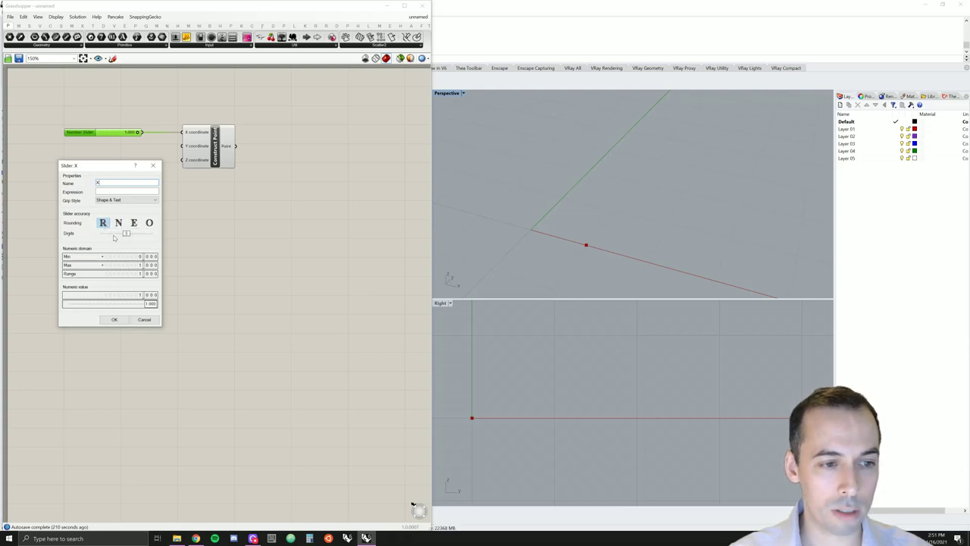
- Set the X slider's rounding to integers (N) and its maximum to 10, and apply the settings
click(119, 223)
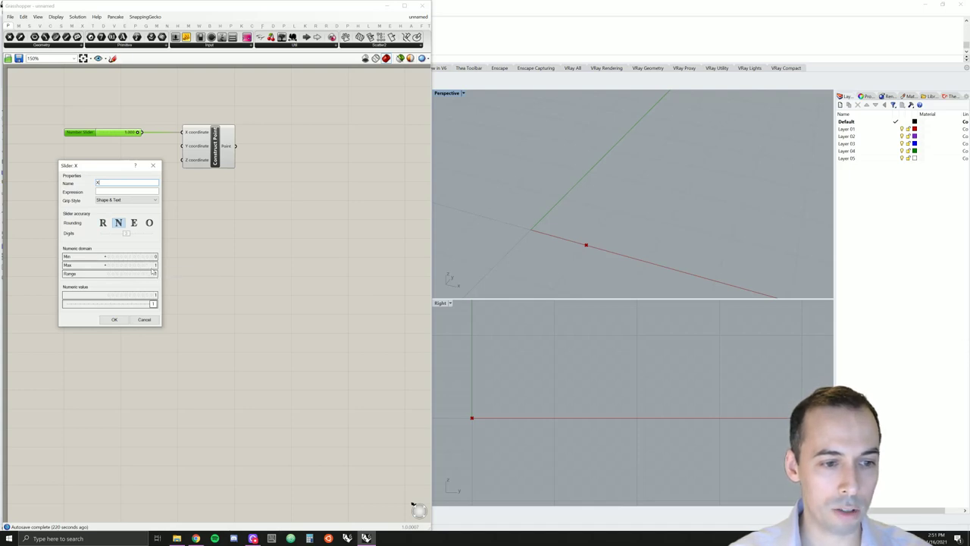
double_click(153, 267)
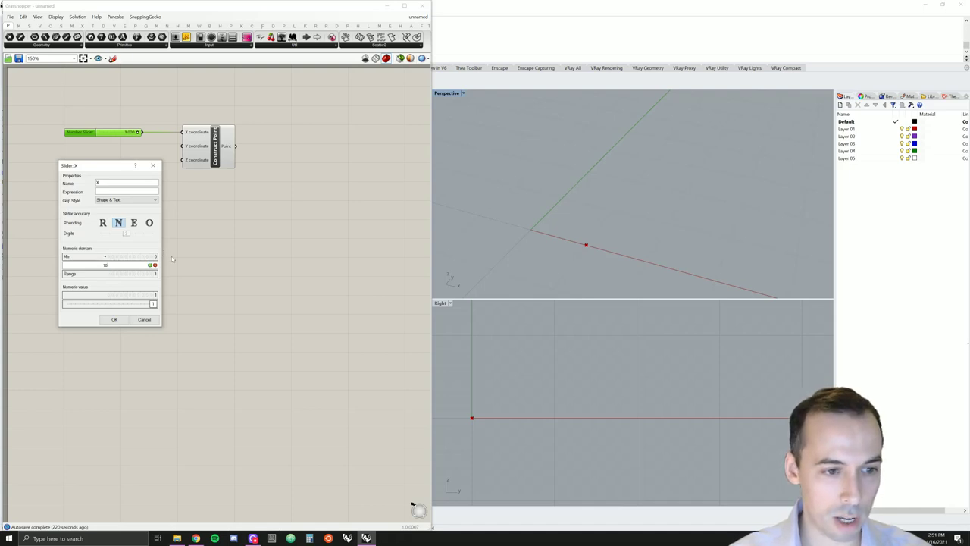
text(10)
click(149, 266)
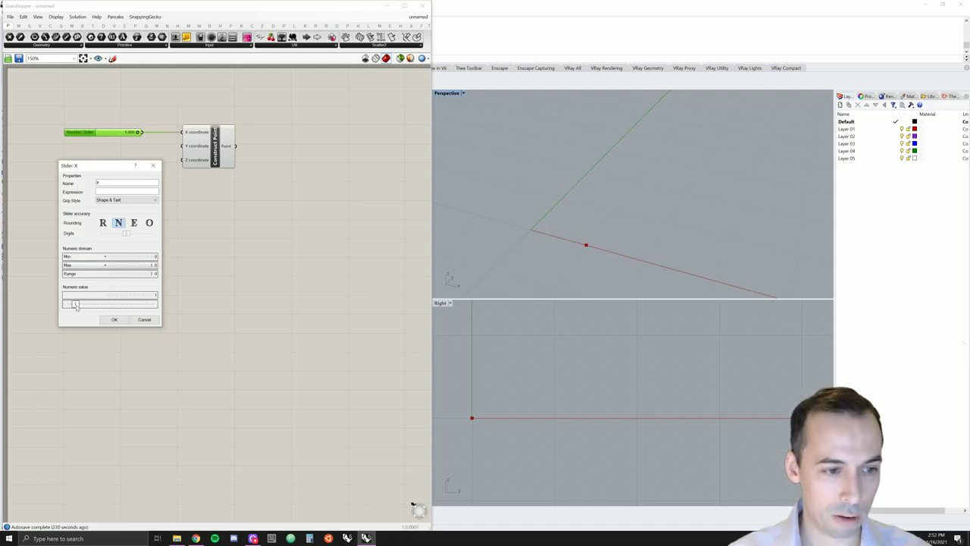
click(114, 320)
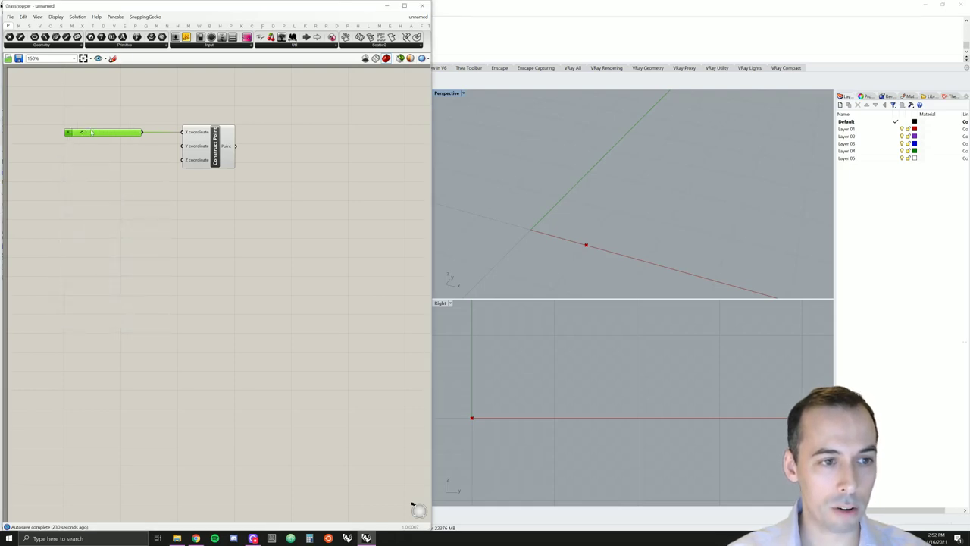
- Duplicate the X slider below itself as a slider named Y and wire it to the Y coordinate input
scroll(557, 172, down, 2)
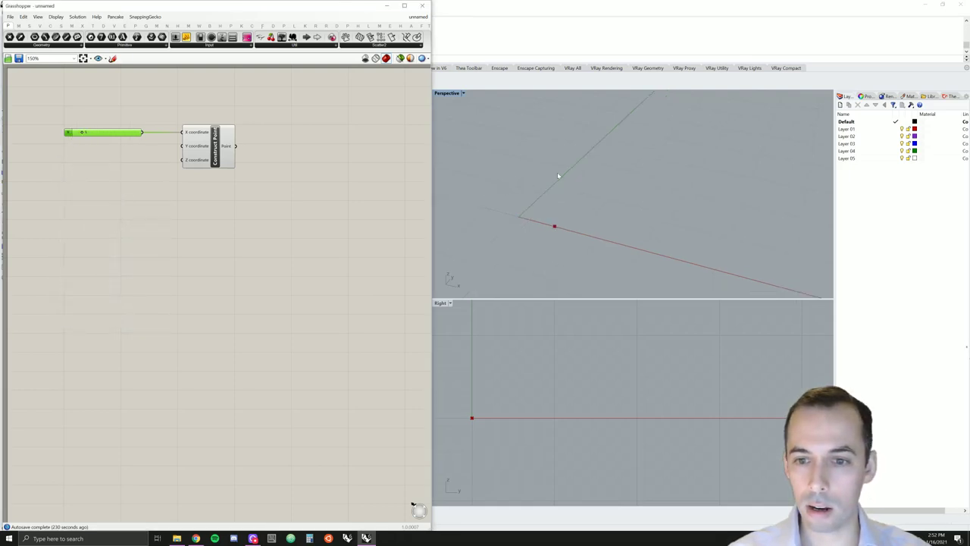
right_drag(557, 175, 524, 201)
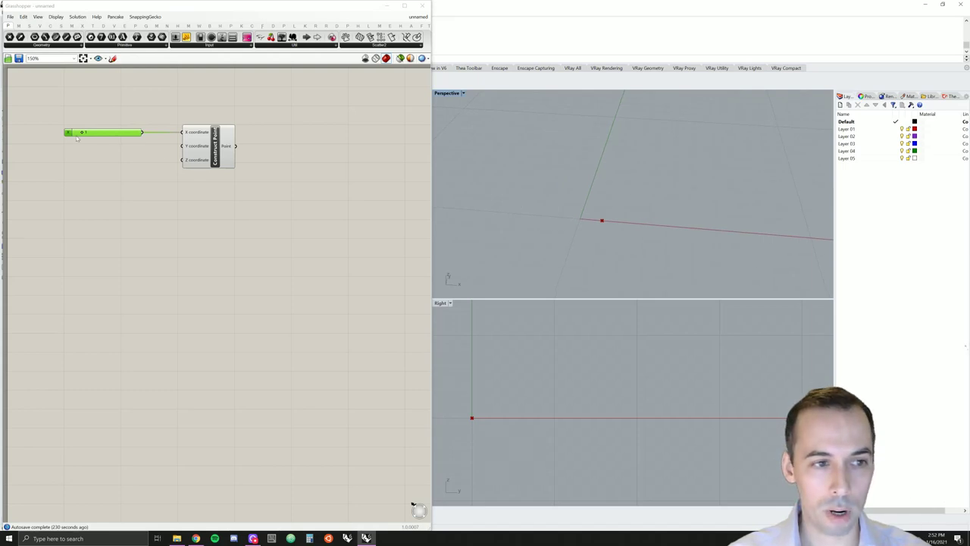
mouse_move(82, 133)
mouse_down()
mouse_move(146, 134)
mouse_move(72, 132)
mouse_move(134, 137)
mouse_move(85, 136)
mouse_up()
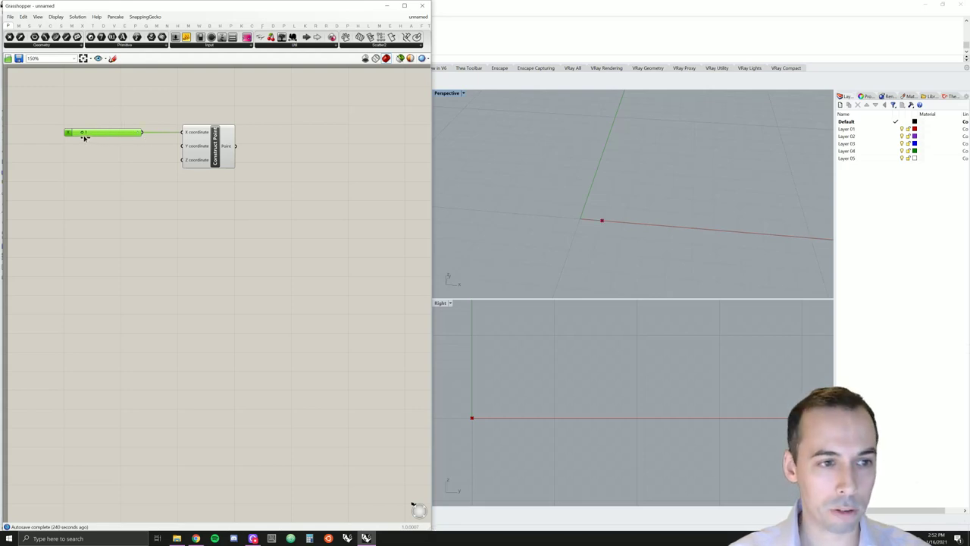
drag(111, 104, 98, 150)
right_click(69, 152)
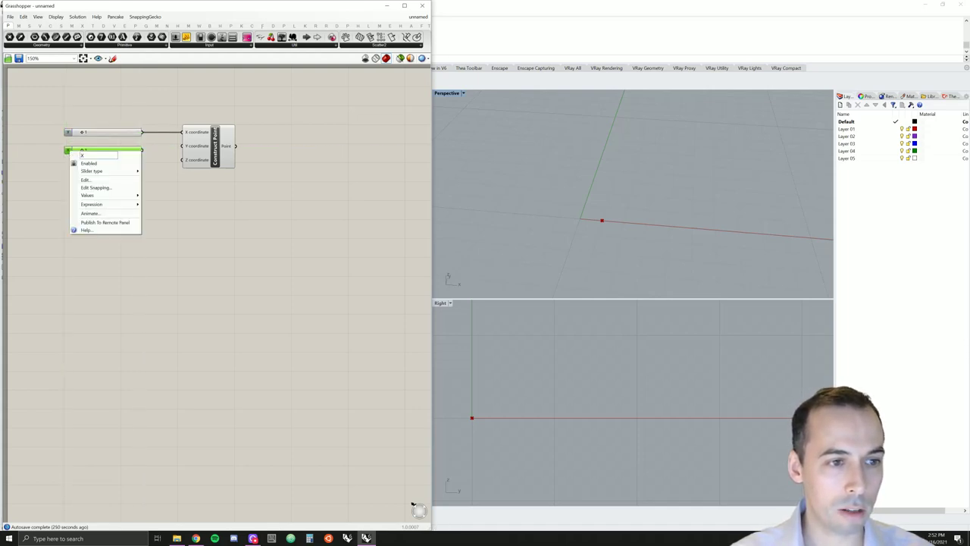
click(84, 155)
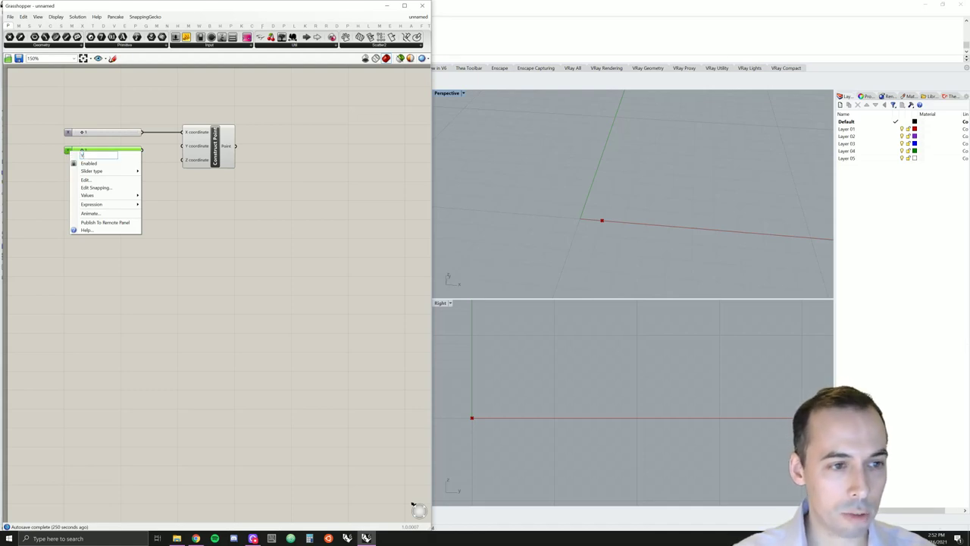
key(Return)
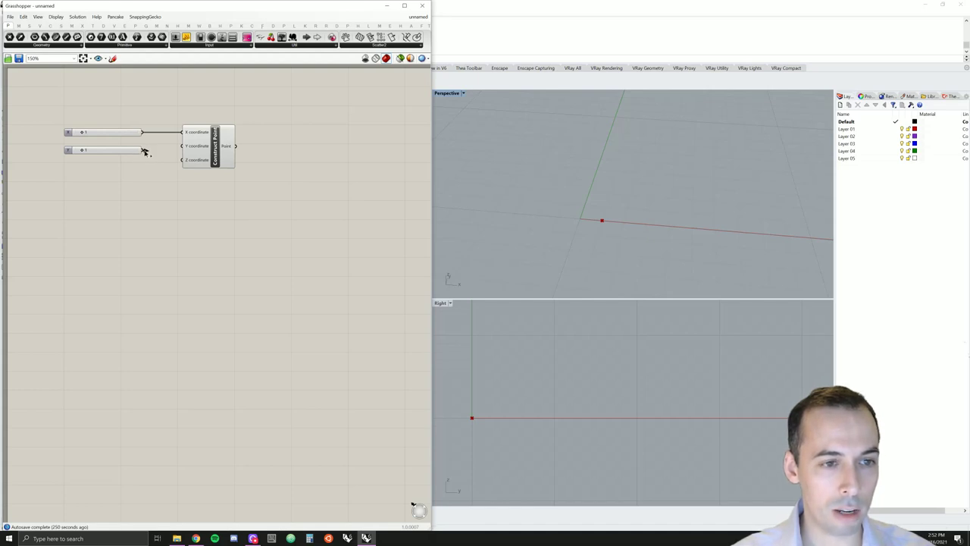
drag(144, 151, 183, 146)
- Duplicate the Y slider as a slider named Z, wired to and aligned with the Z coordinate input
drag(125, 152, 110, 168)
right_click(68, 166)
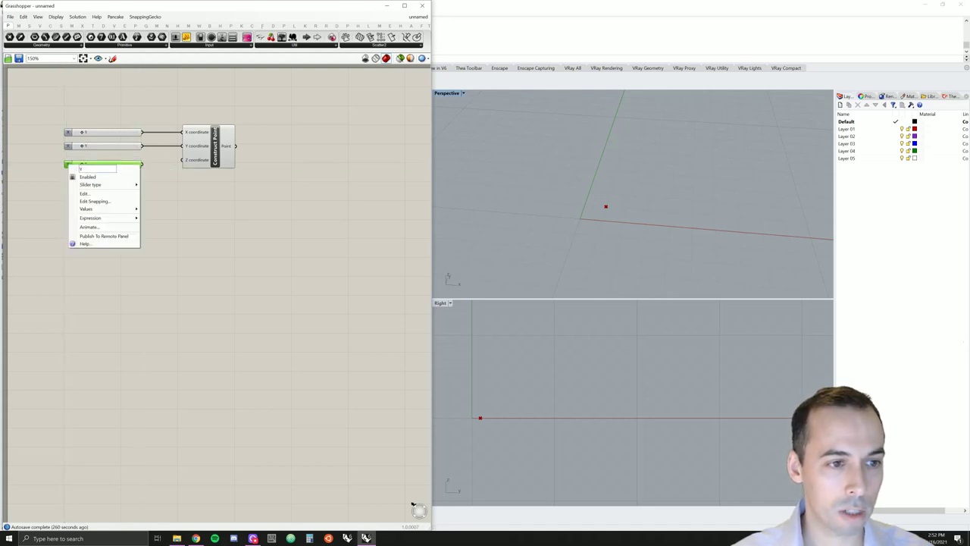
text(Z)
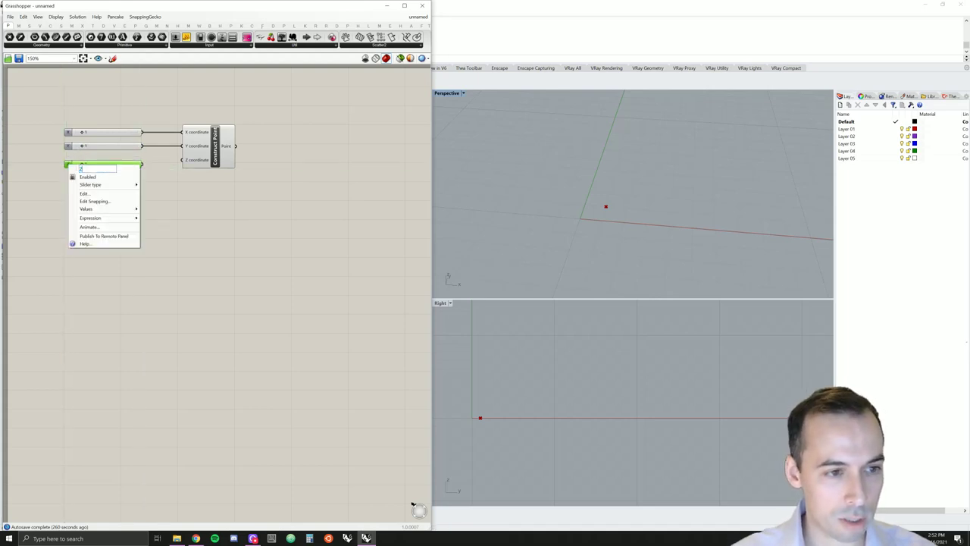
key(Return)
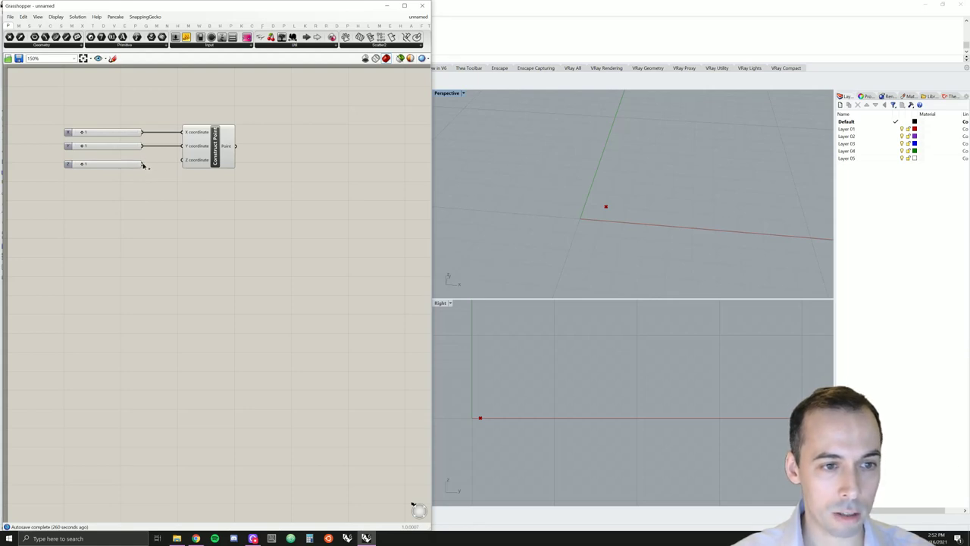
drag(142, 164, 182, 162)
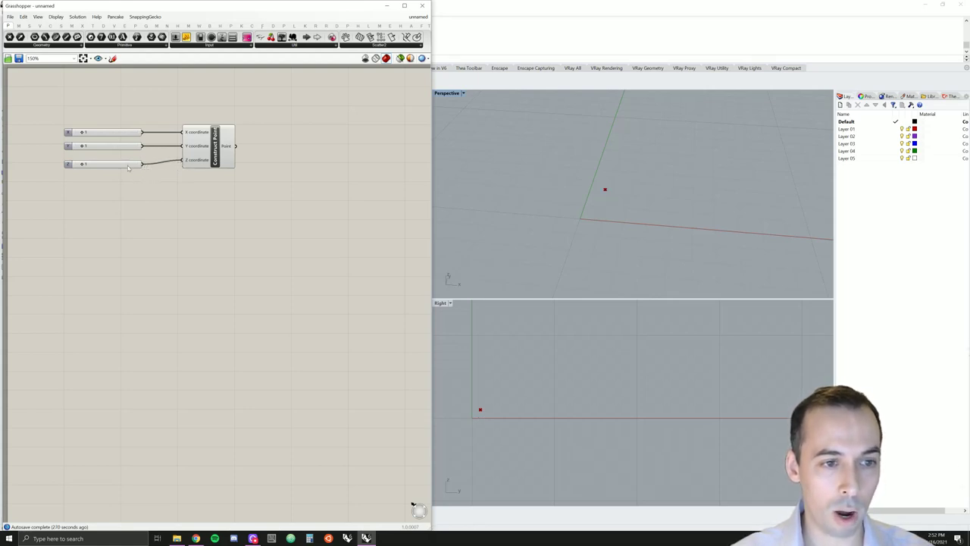
drag(127, 166, 133, 161)
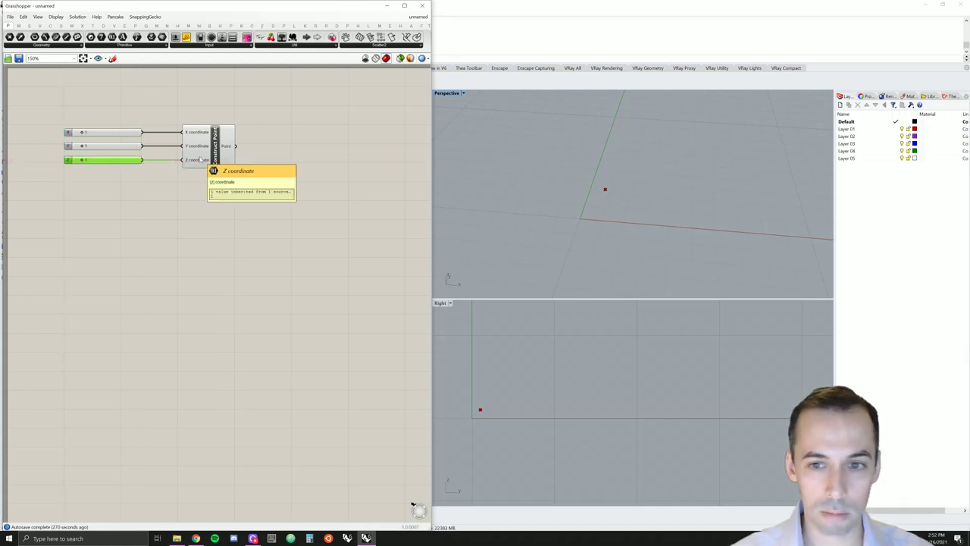
click(201, 185)
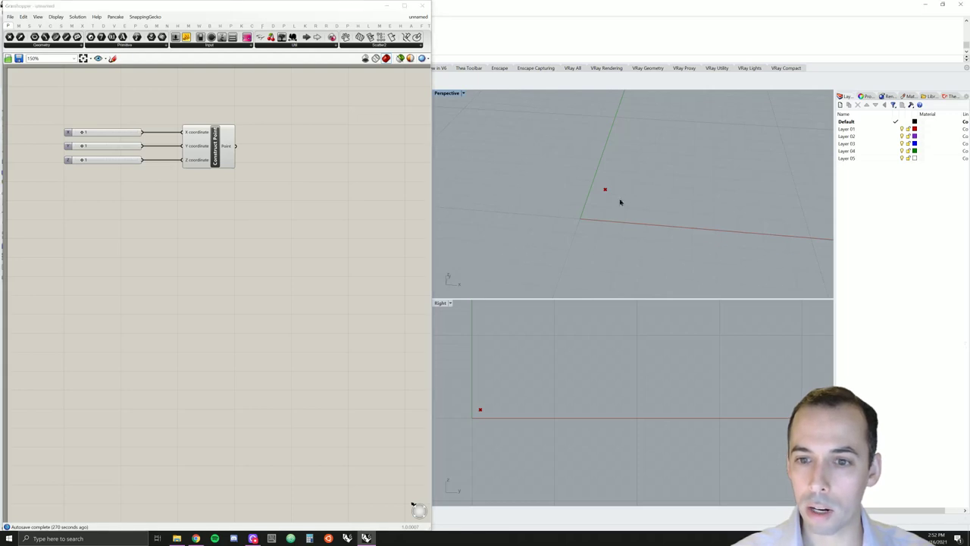
- Set the X and Y sliders to 5 and the Z slider to 0 to relocate the point
mouse_move(619, 202)
right_down()
mouse_move(576, 190)
mouse_move(643, 210)
mouse_move(663, 184)
mouse_move(645, 212)
mouse_move(608, 206)
mouse_move(626, 184)
mouse_move(636, 203)
right_up()
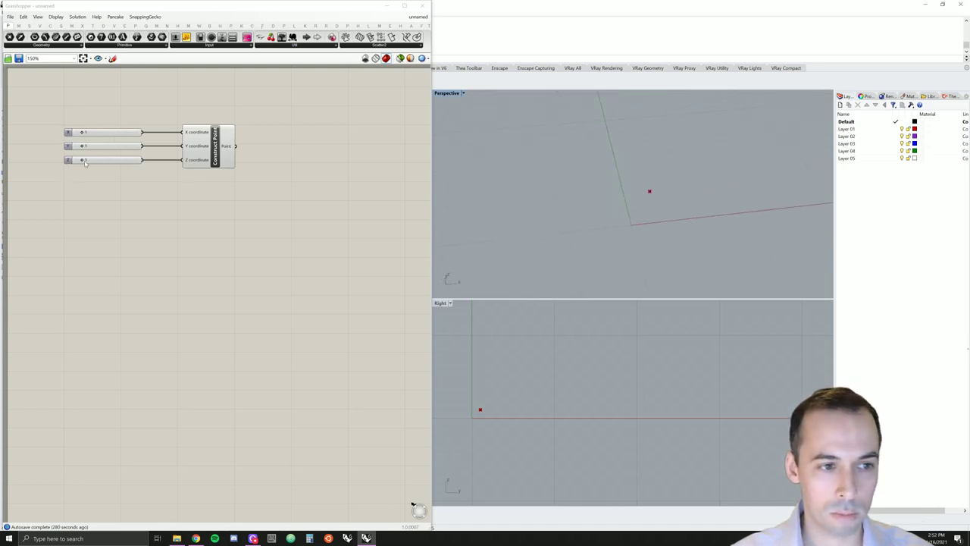
drag(85, 162, 105, 134)
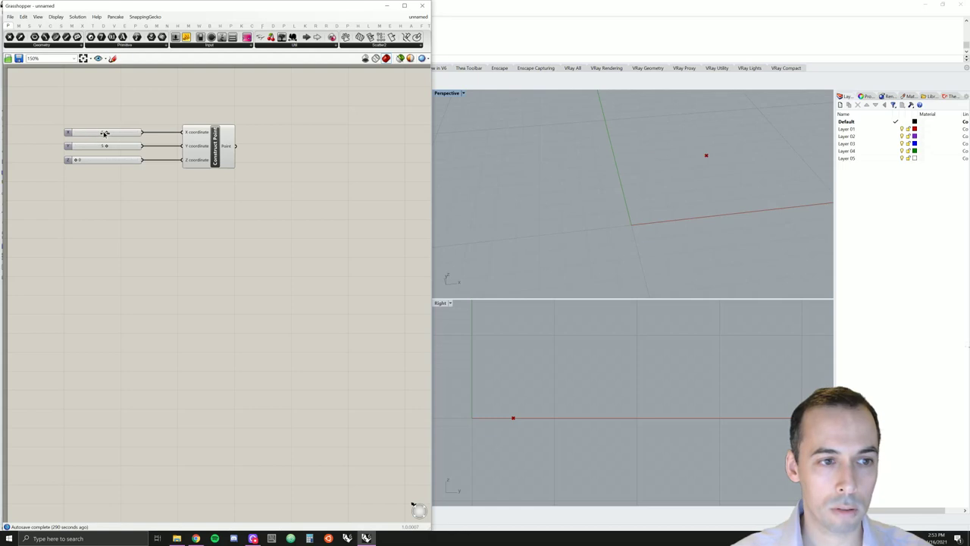
right_drag(572, 182, 536, 228)
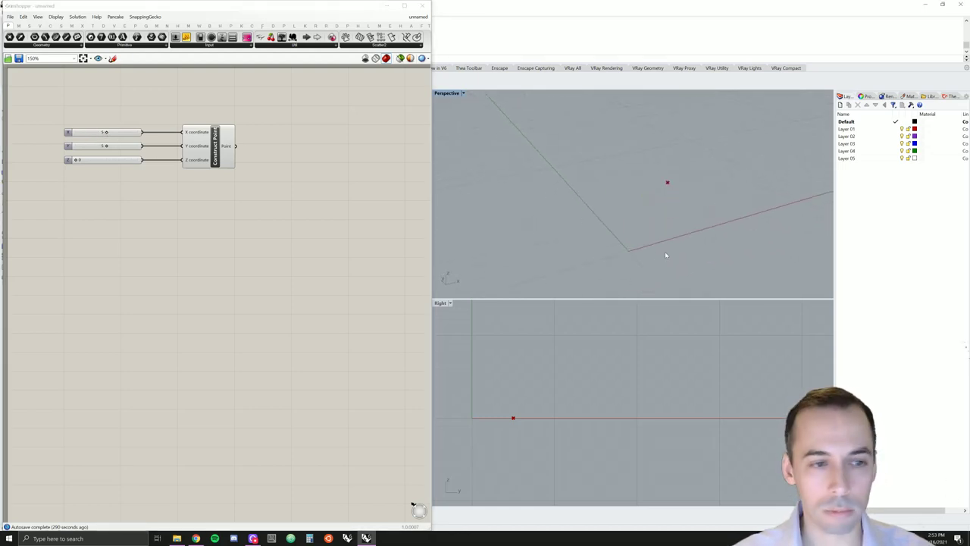
- Move Construct Point slightly closer to the sliders and select it briefly to highlight its point in the viewport
drag(216, 155, 211, 156)
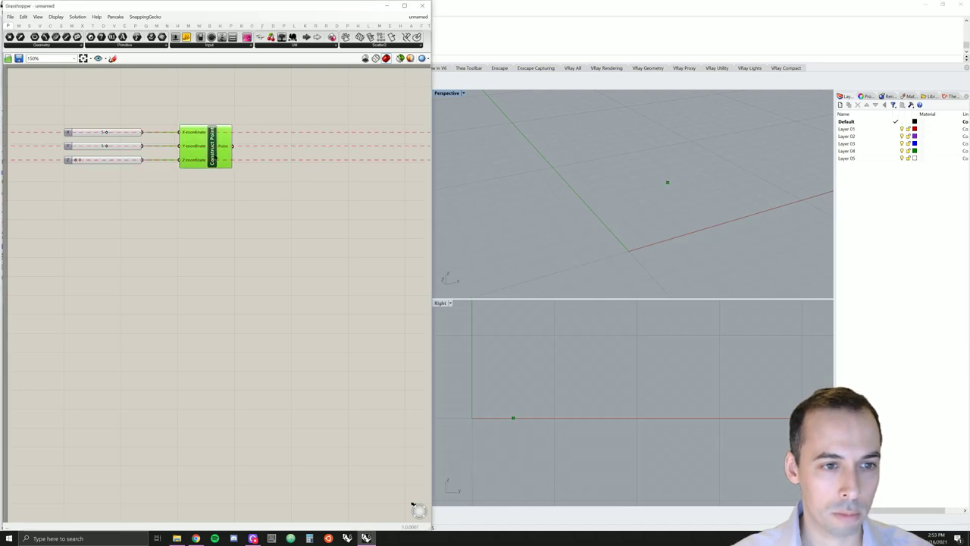
click(167, 215)
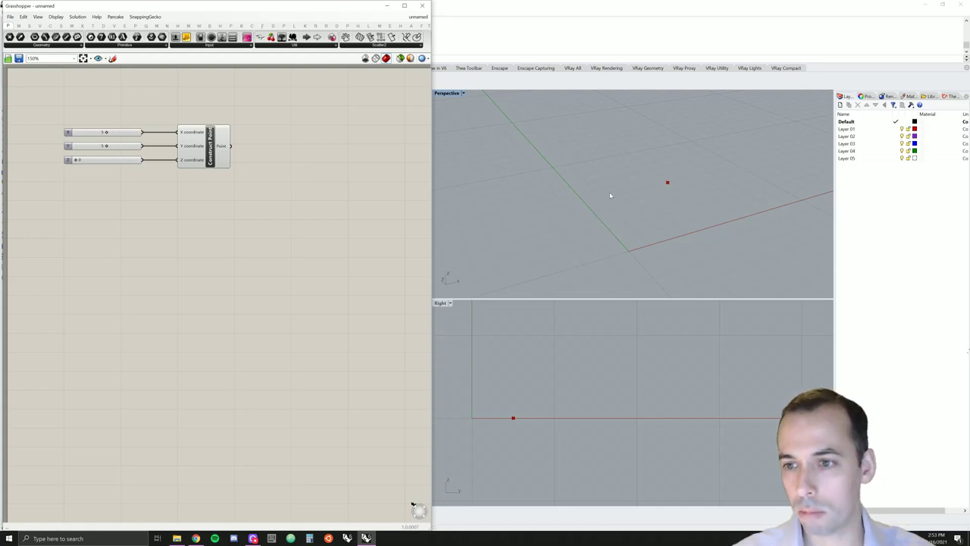
click(211, 151)
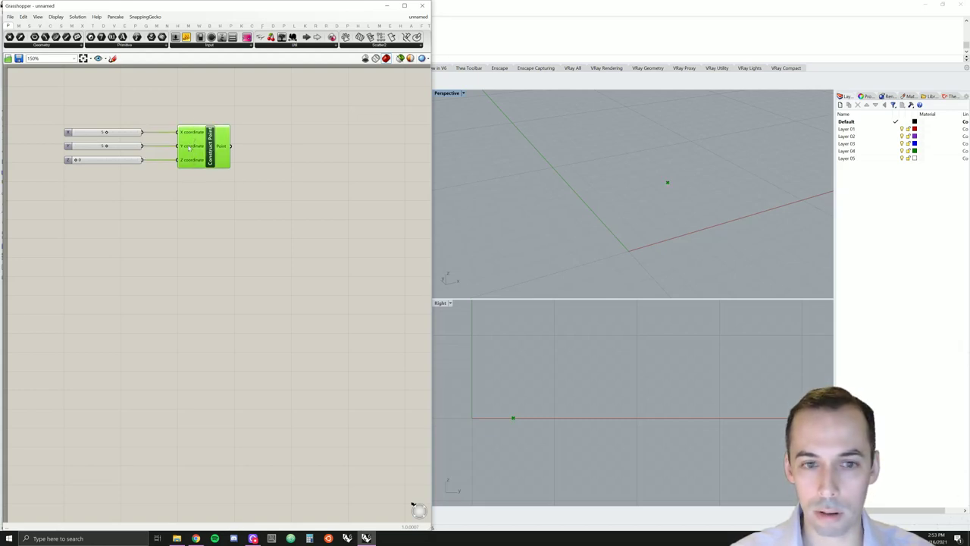
click(198, 183)
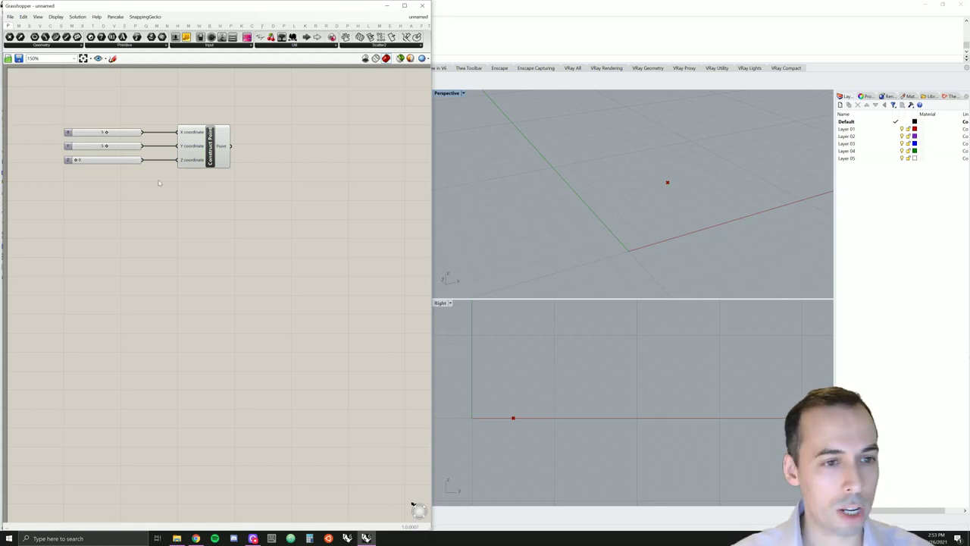
- Place a Point parameter to the right of Construct Point, level with its output
right_drag(299, 180, 216, 220)
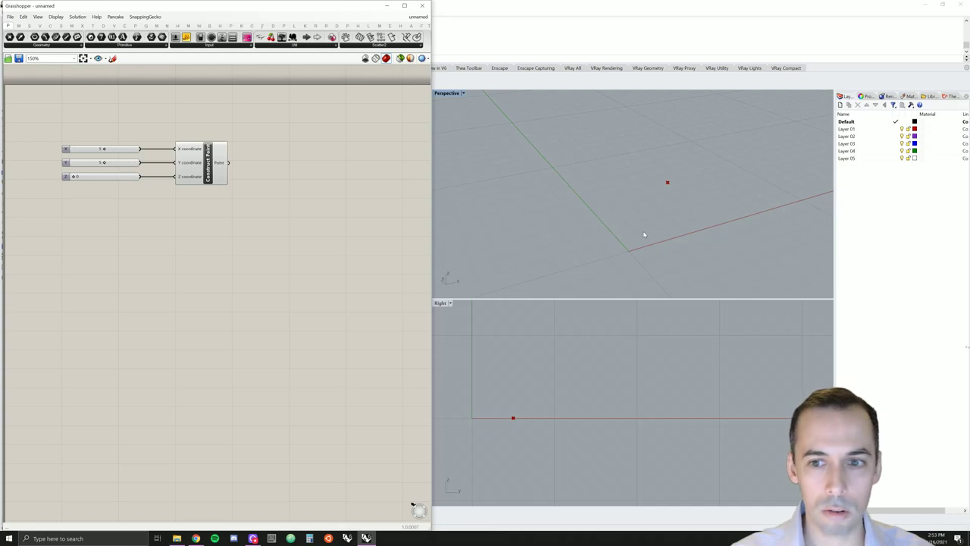
click(49, 45)
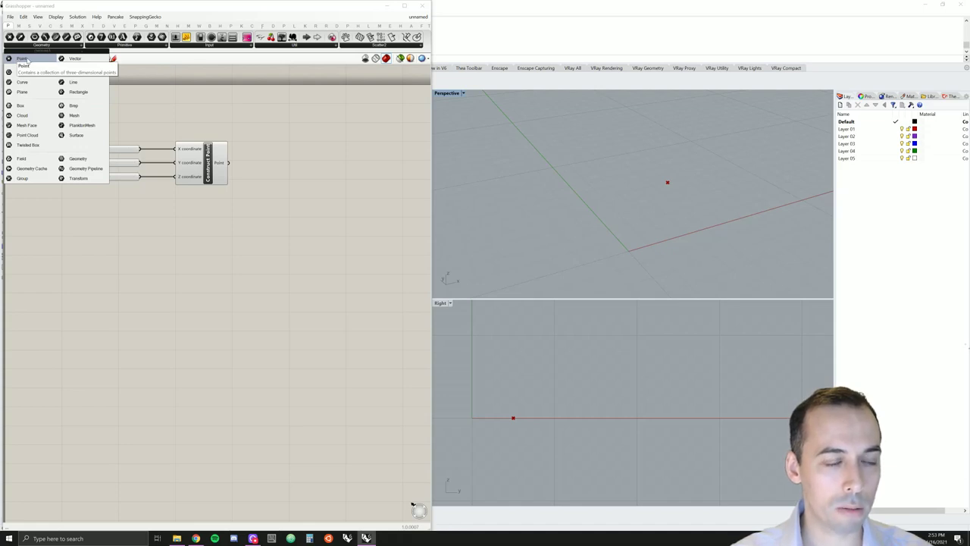
click(27, 60)
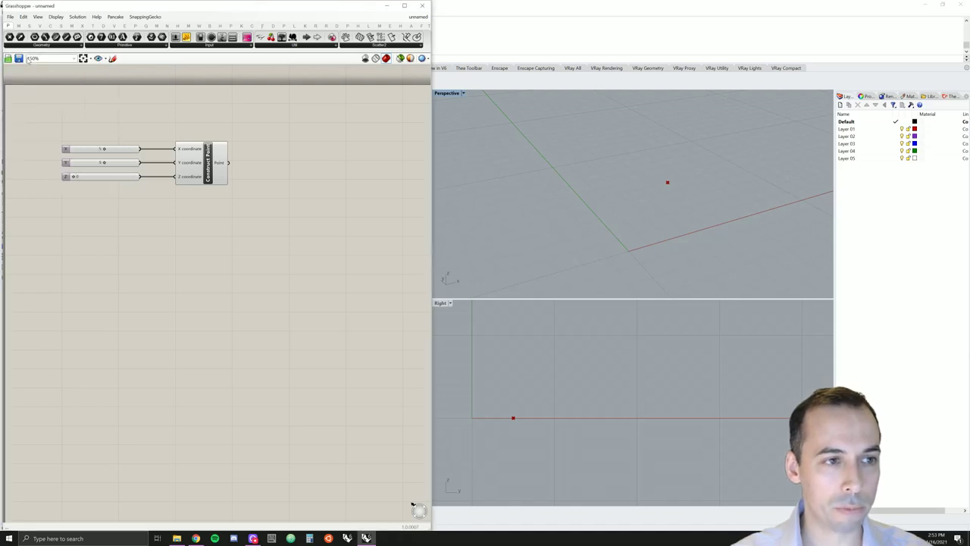
click(275, 167)
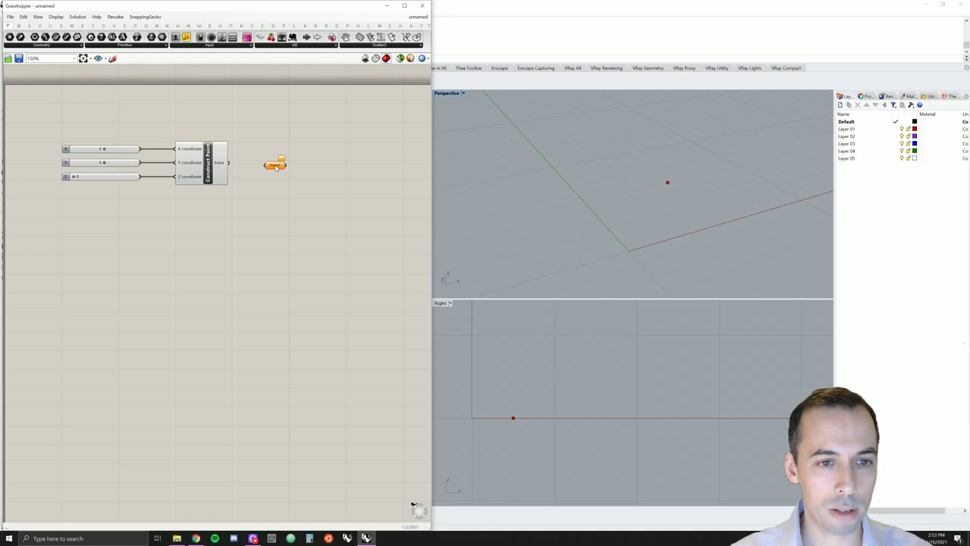
scroll(266, 183, up, 1)
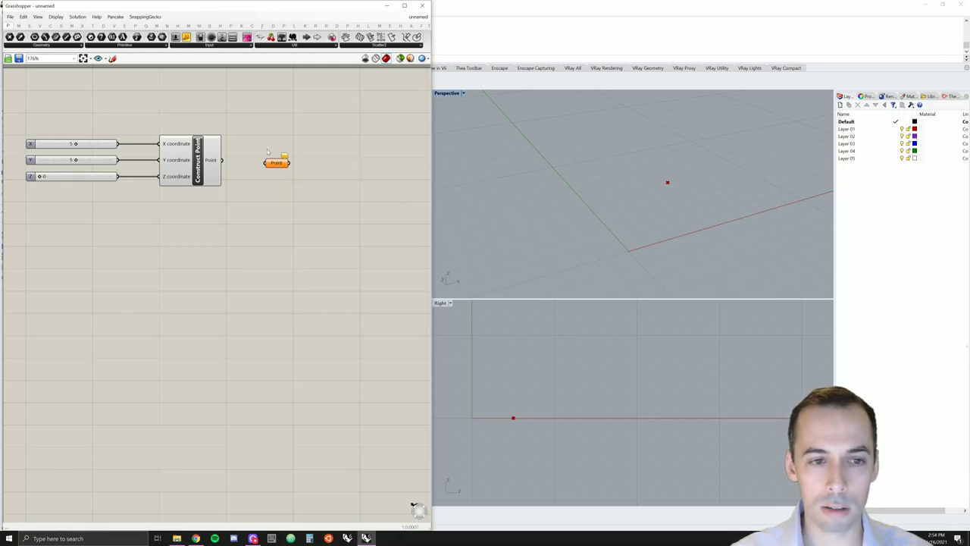
drag(282, 163, 275, 160)
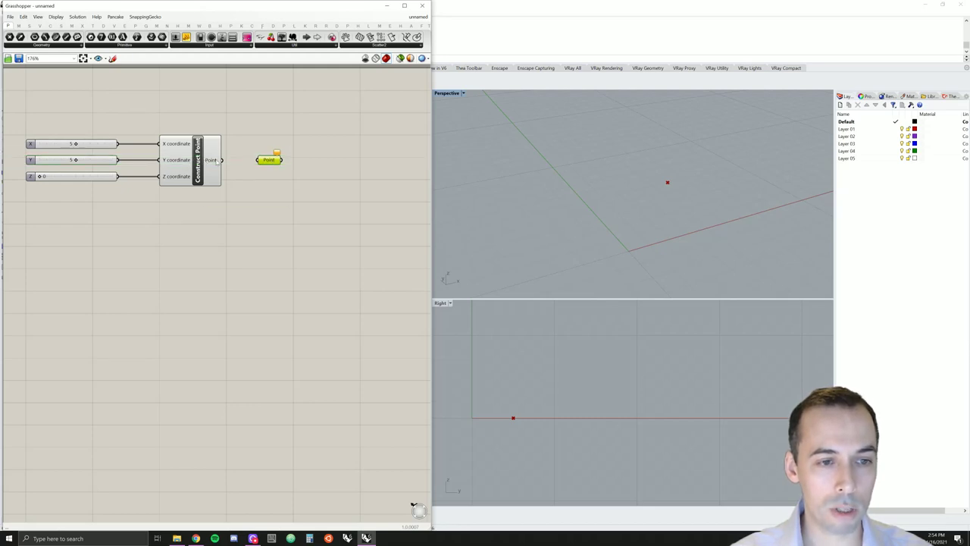
- Wire Construct Point's output into the Point parameter and select the parameter briefly to highlight its point in the viewport
drag(220, 160, 267, 162)
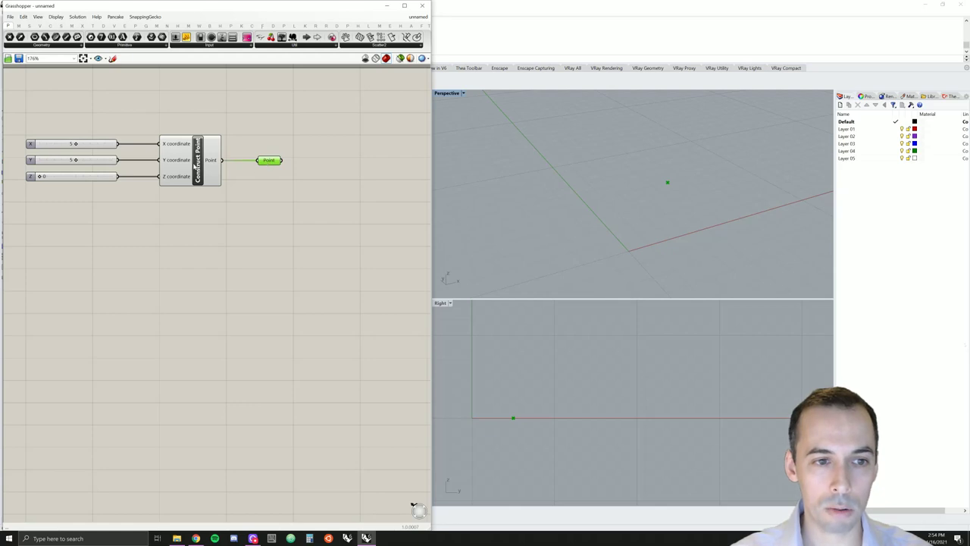
click(279, 167)
click(273, 164)
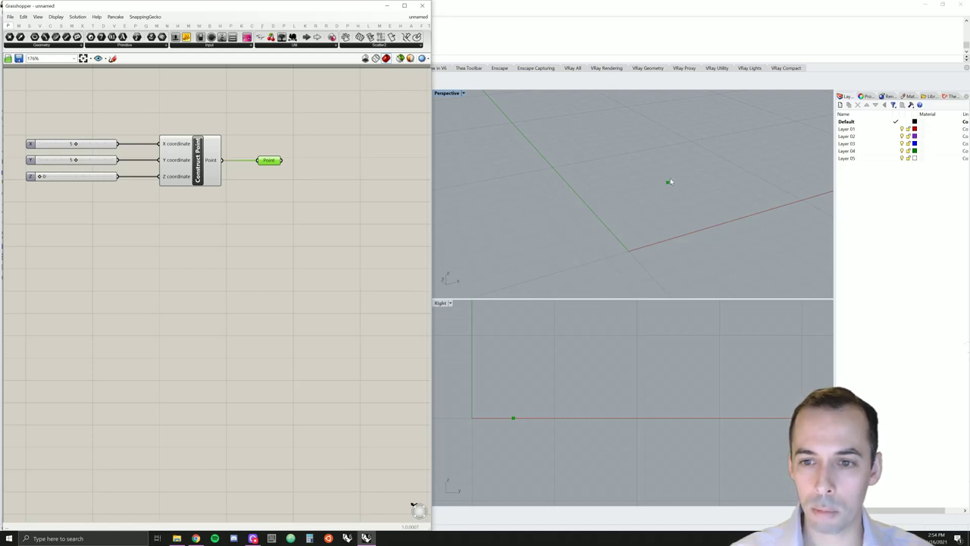
click(244, 185)
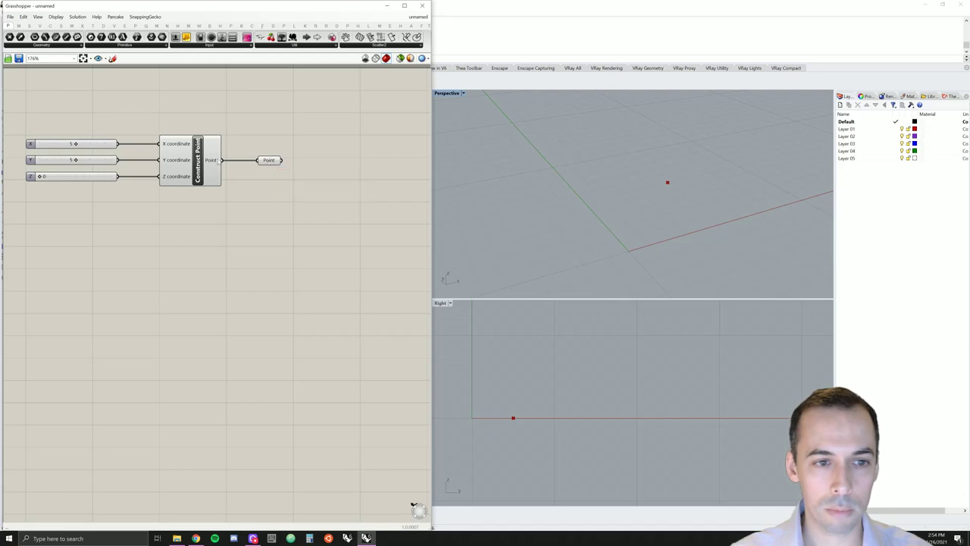
- Turn off the preview of both Construct Point and the connected Point parameter
right_click(200, 160)
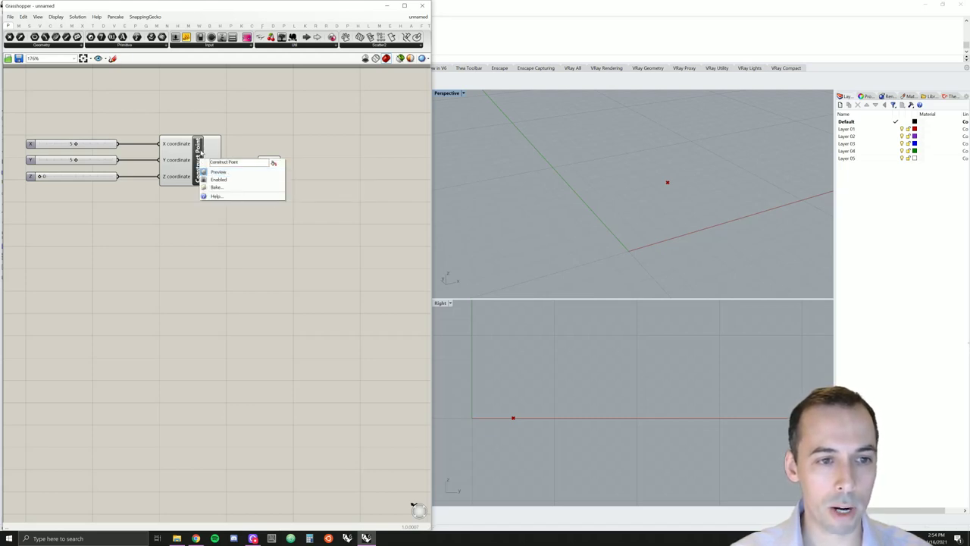
right_click(198, 152)
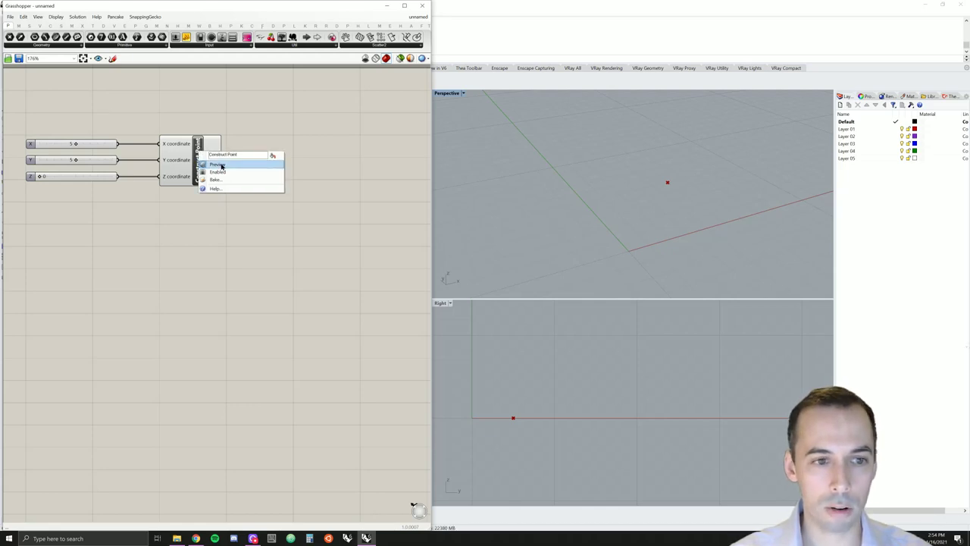
key(Escape)
click(269, 160)
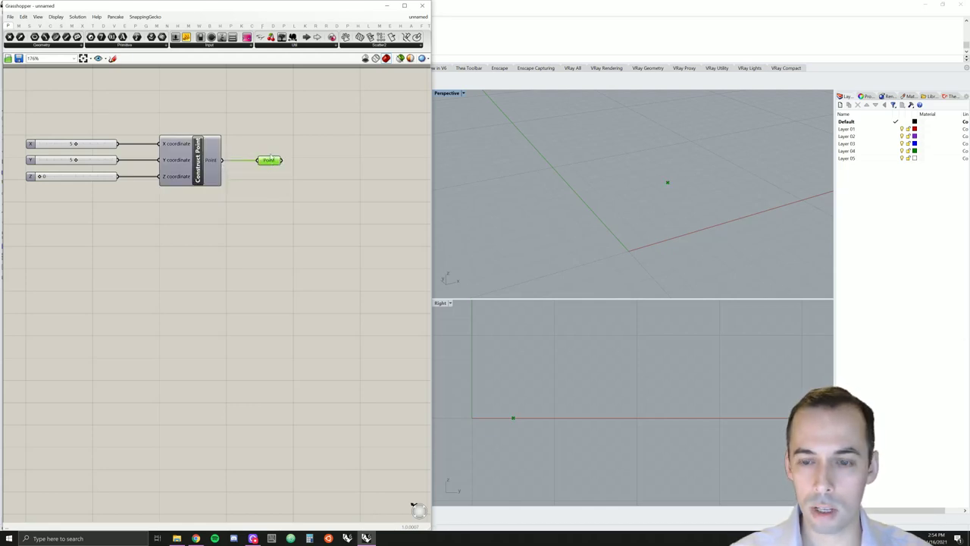
right_click(269, 162)
click(265, 148)
click(265, 148)
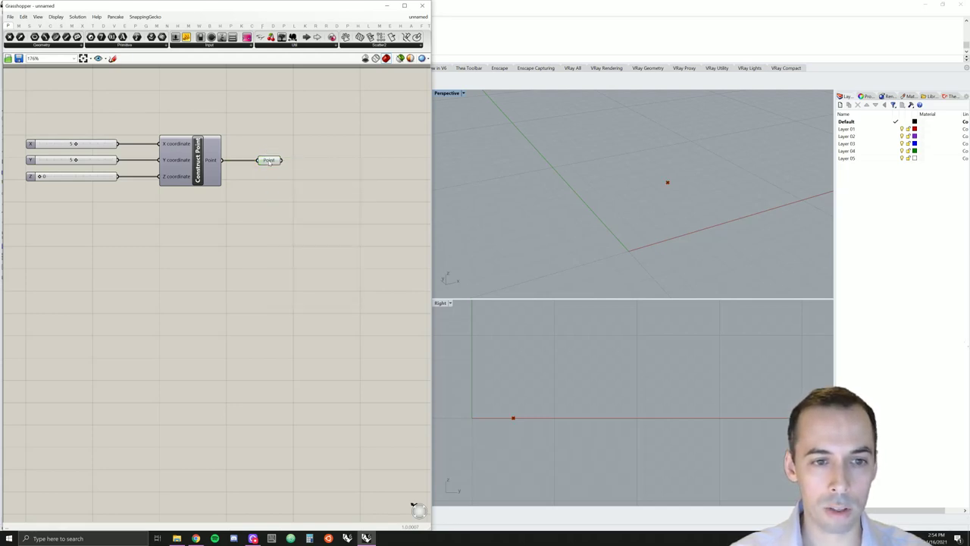
click(269, 160)
right_click(268, 161)
click(287, 174)
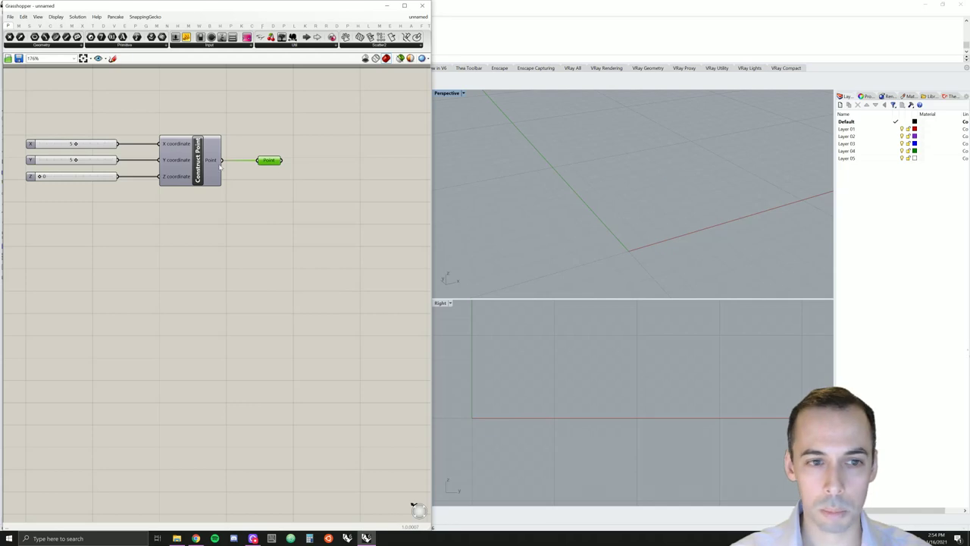
- Turn the preview back on for the Point parameter and Construct Point
right_click(267, 160)
click(287, 172)
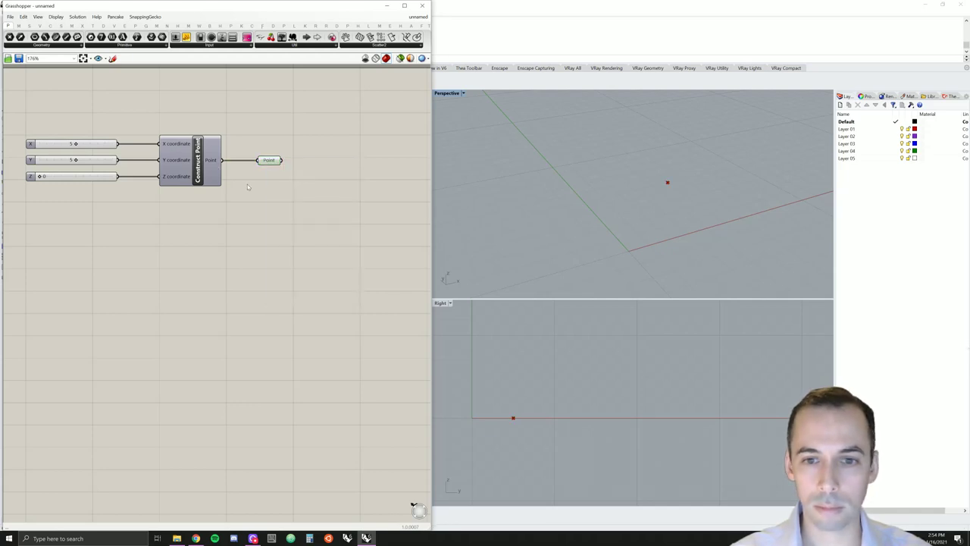
right_click(269, 160)
click(288, 145)
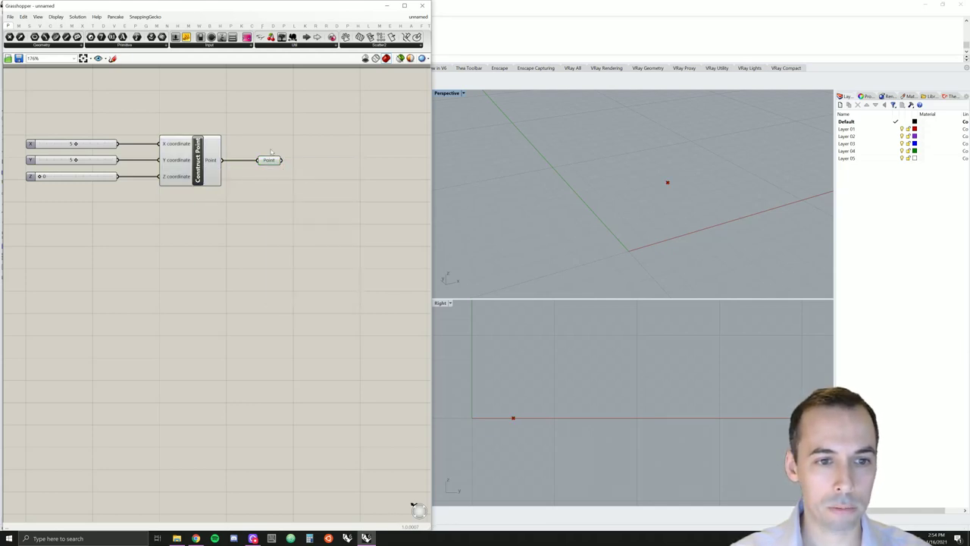
- Delete the Point parameter wired to Construct Point and place a new, unconnected Point parameter below Construct Point
click(269, 160)
key(Delete)
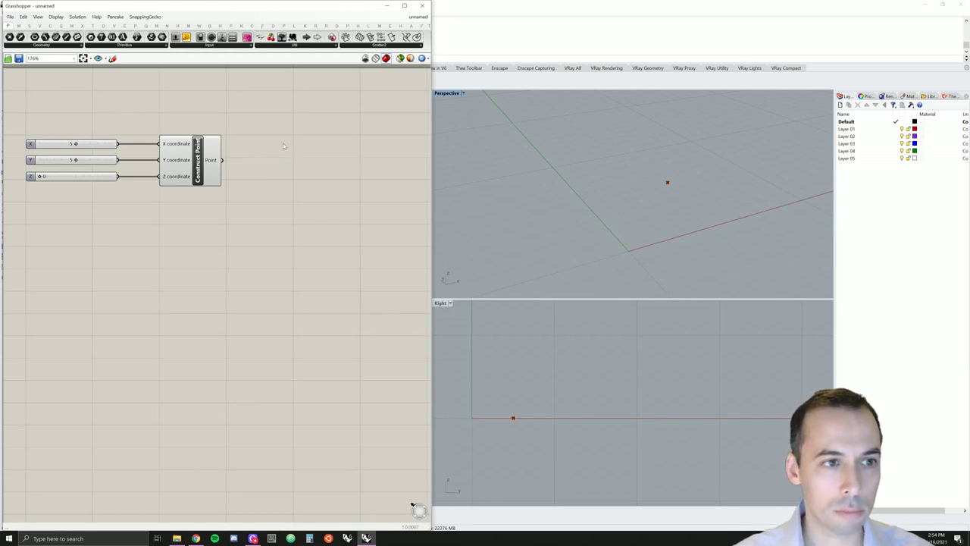
drag(9, 36, 211, 221)
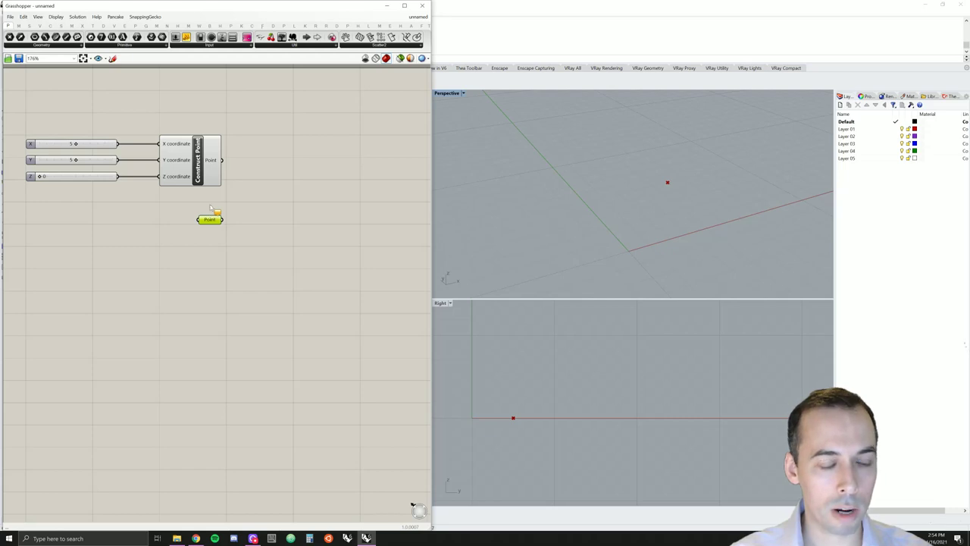
- Set one point for the new Point parameter at the origin, picked in Rhino's Top viewport
right_click(210, 223)
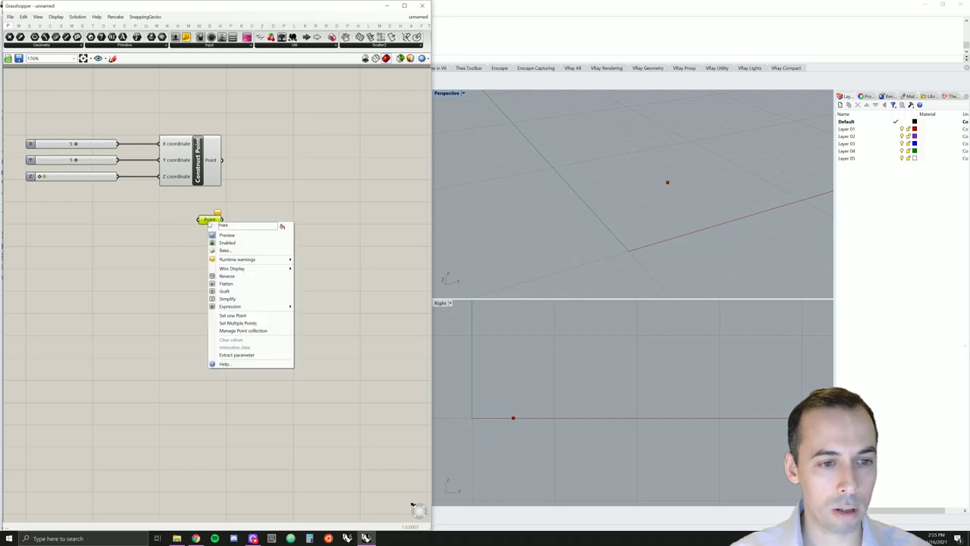
click(261, 316)
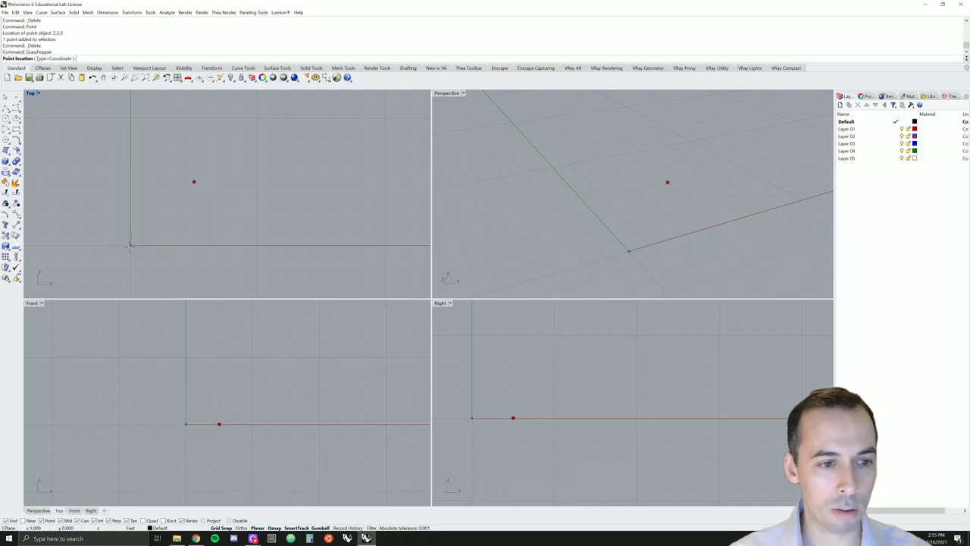
click(130, 245)
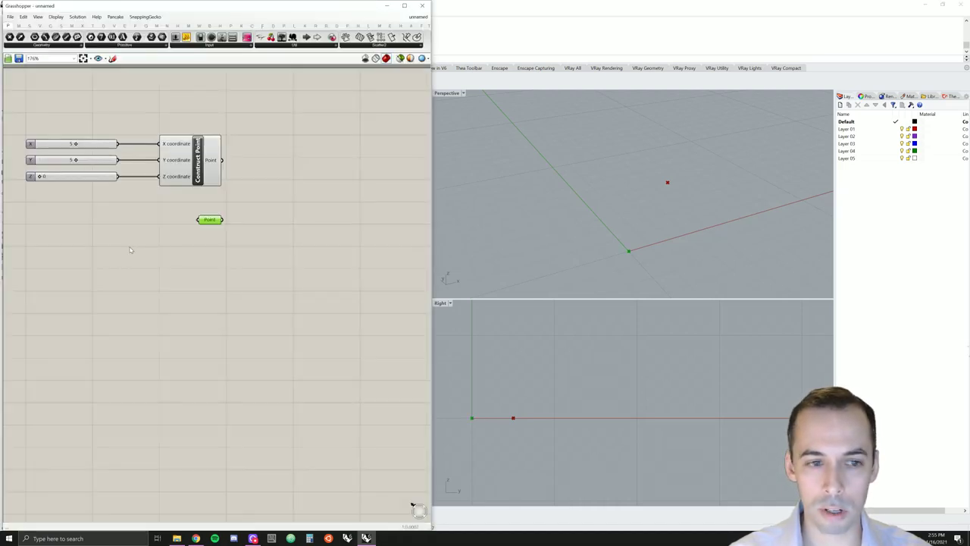
click(268, 239)
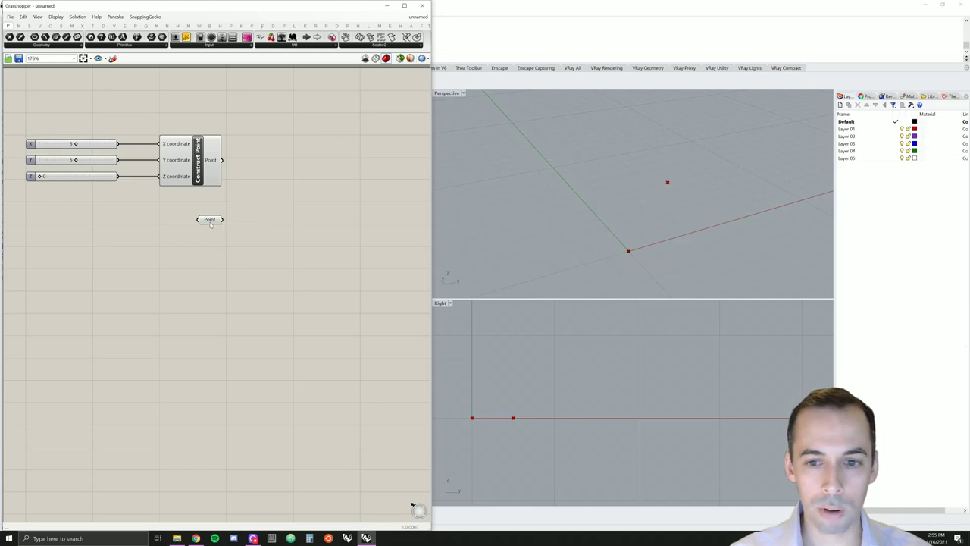
- Select the Point parameter to check its locally defined value and its location in the viewport
click(210, 221)
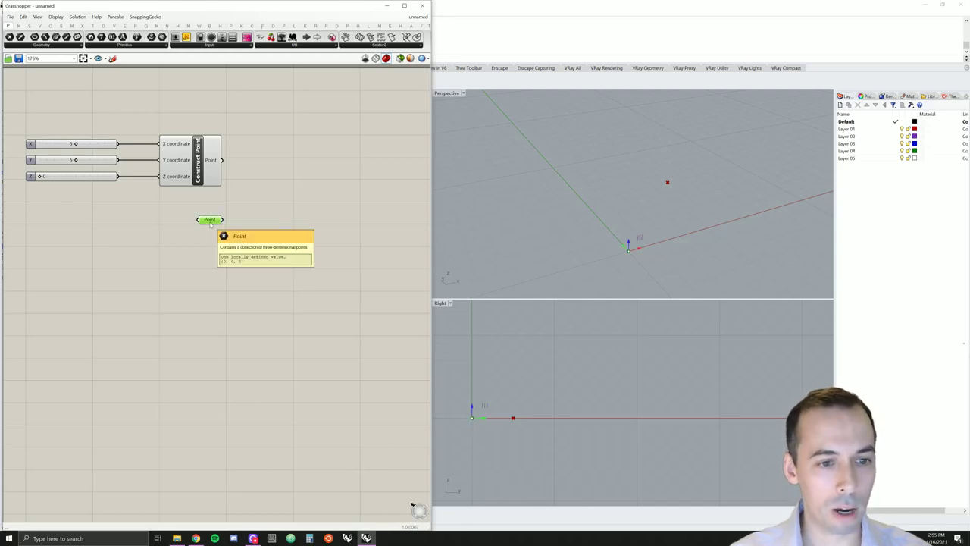
click(211, 225)
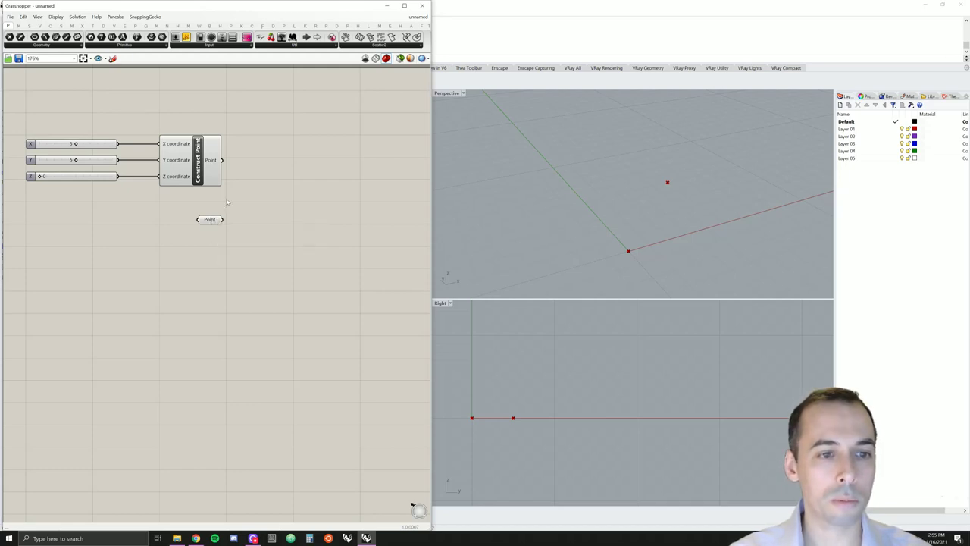
right_drag(163, 210, 176, 221)
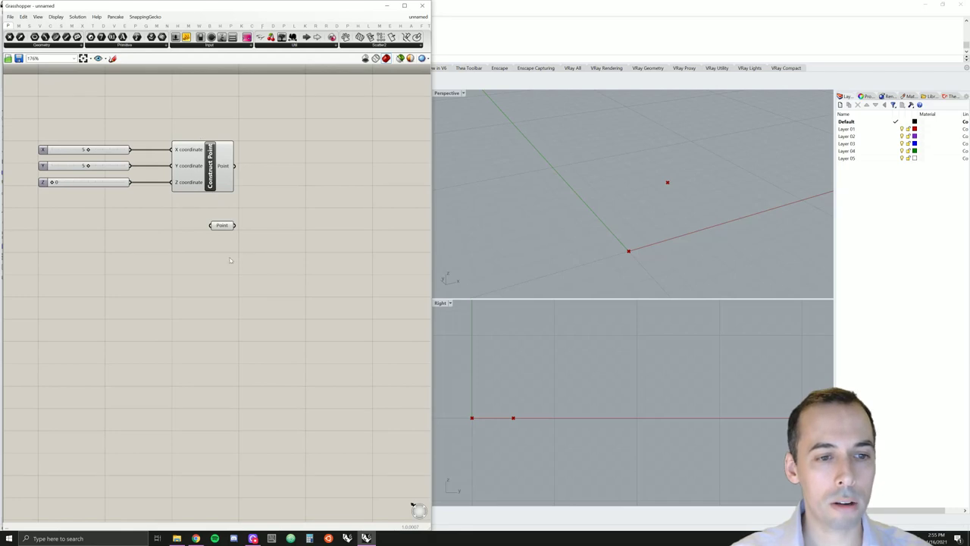
mouse_move(222, 229)
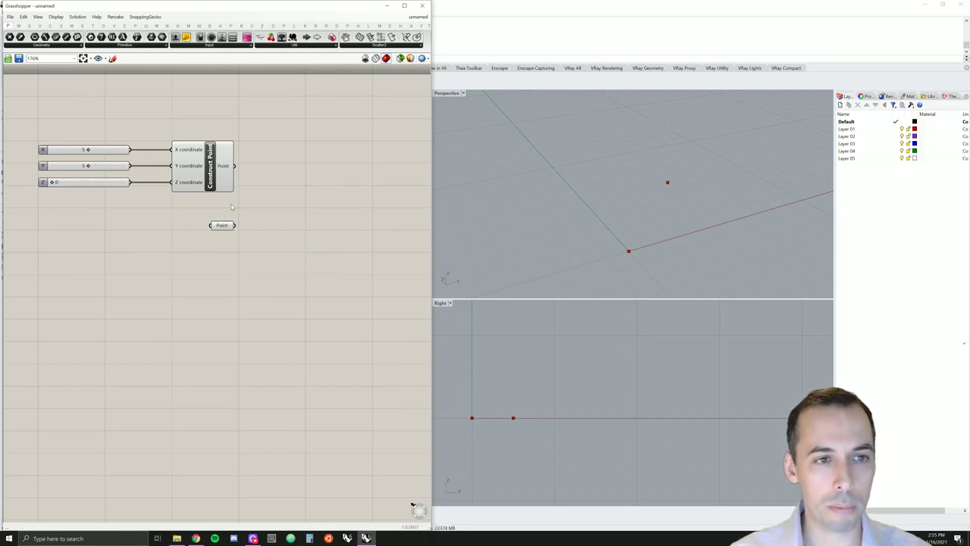
- Add a Panel, wire the Point parameter's output into it, and move the Panel beside Construct Point
click(30, 45)
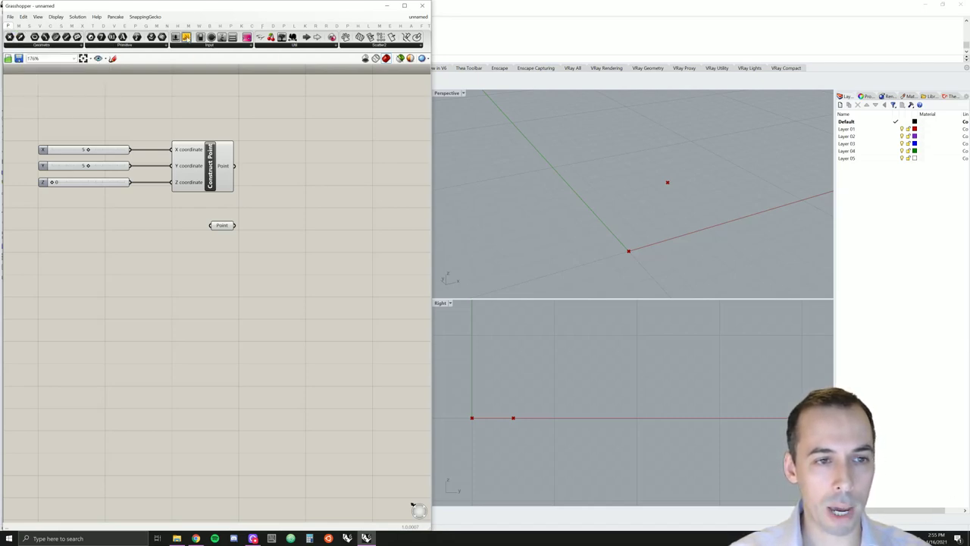
drag(186, 37, 260, 232)
click(251, 175)
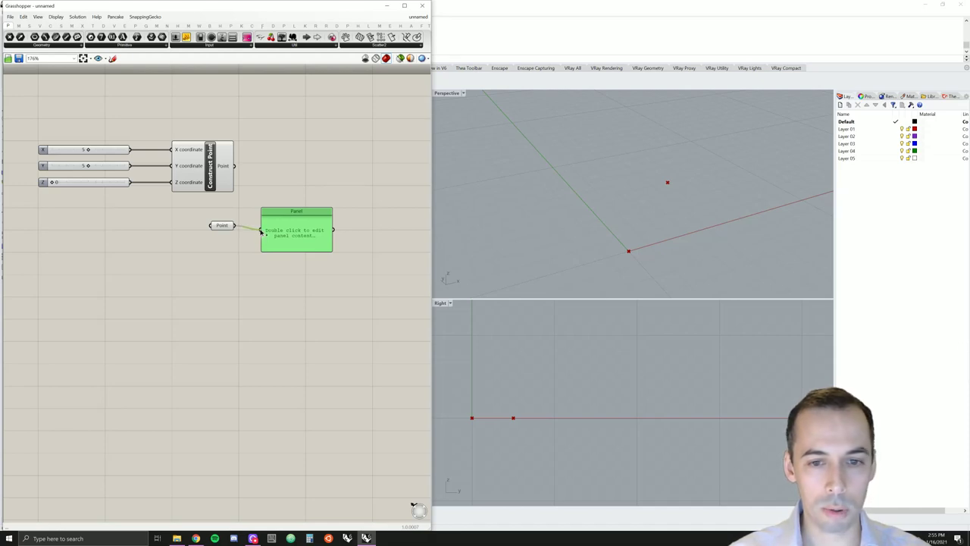
drag(260, 232, 299, 148)
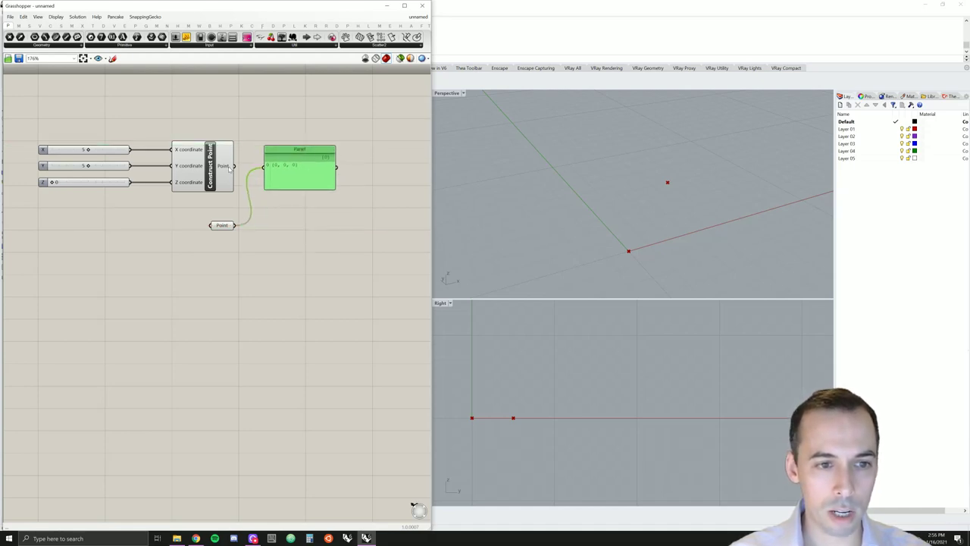
- Rewire the Panel to Construct Point's output to read its coordinates, and delete the Panel
drag(235, 167, 301, 151)
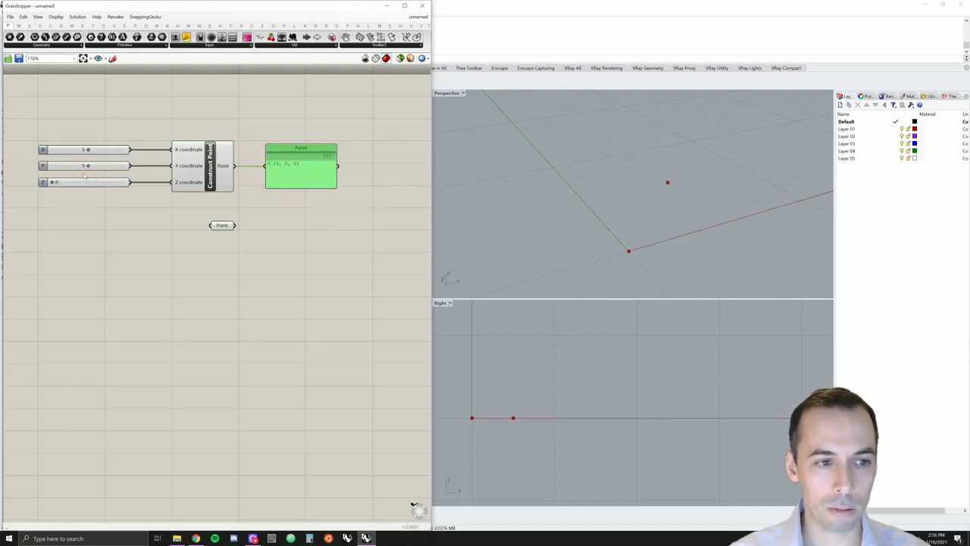
mouse_move(53, 182)
mouse_down()
mouse_move(89, 183)
mouse_move(38, 181)
mouse_up()
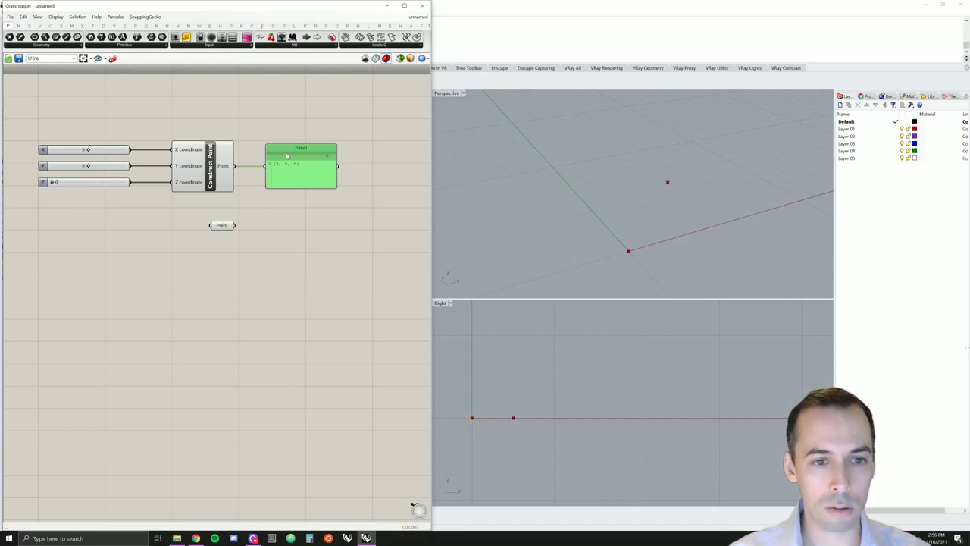
drag(294, 154, 302, 190)
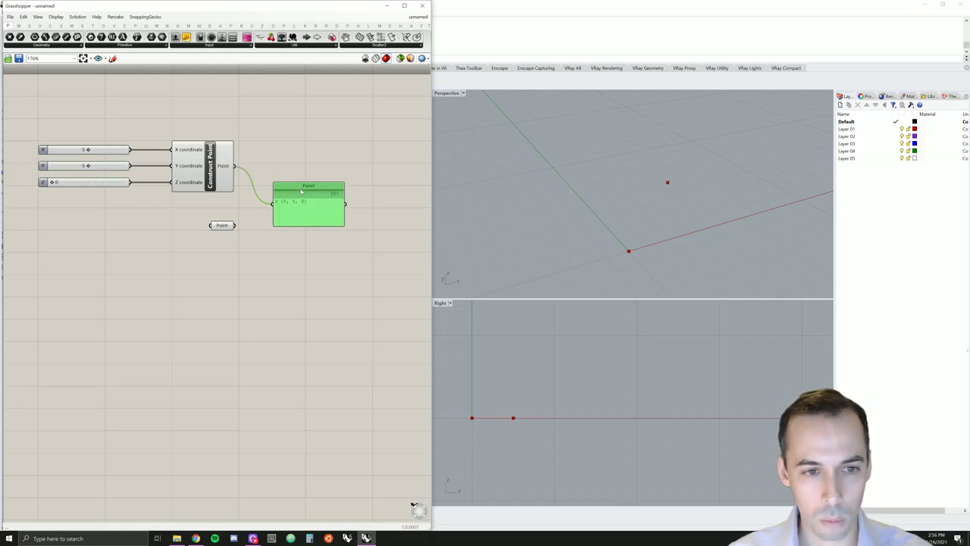
key(Delete)
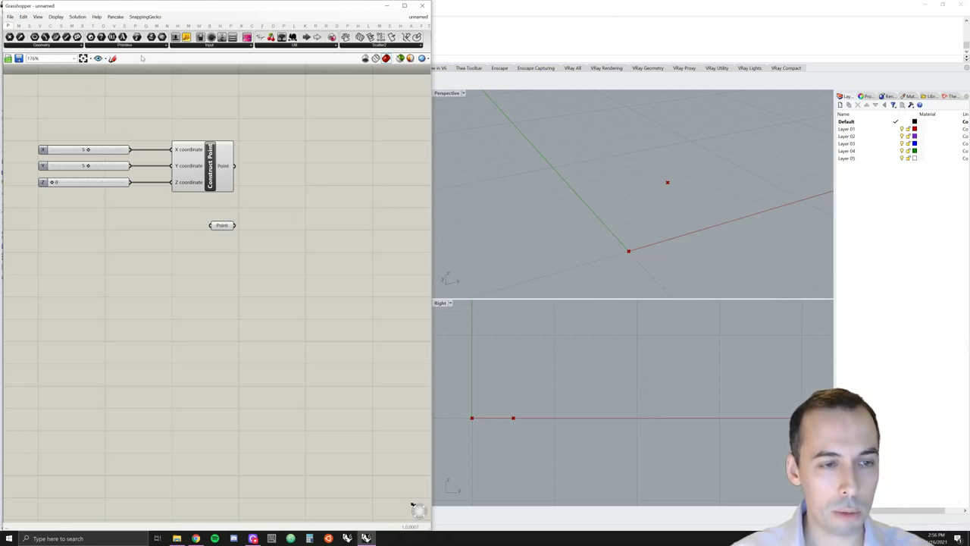
- Add a Panel and a second Point parameter below the existing Point parameter, and wire the Panel's output into the new parameter
drag(186, 38, 79, 229)
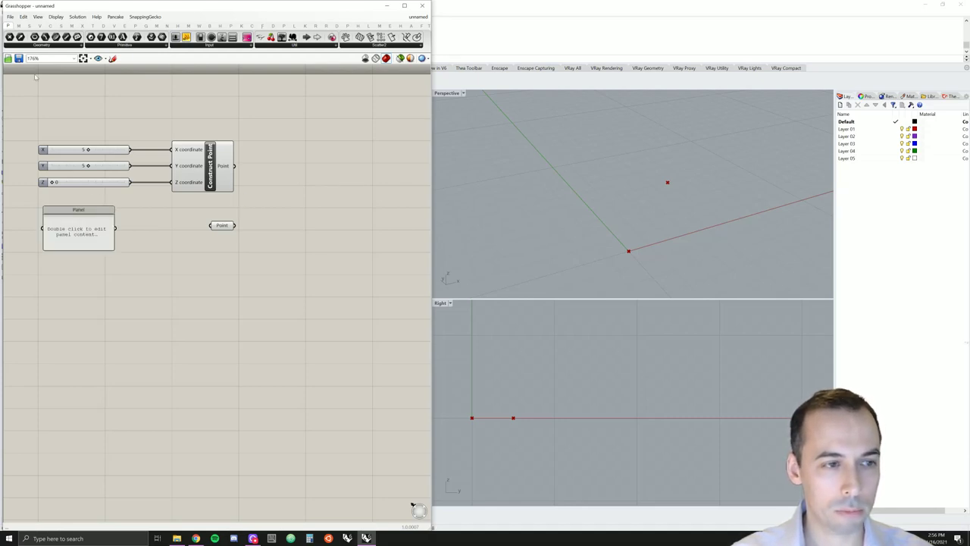
drag(9, 37, 221, 258)
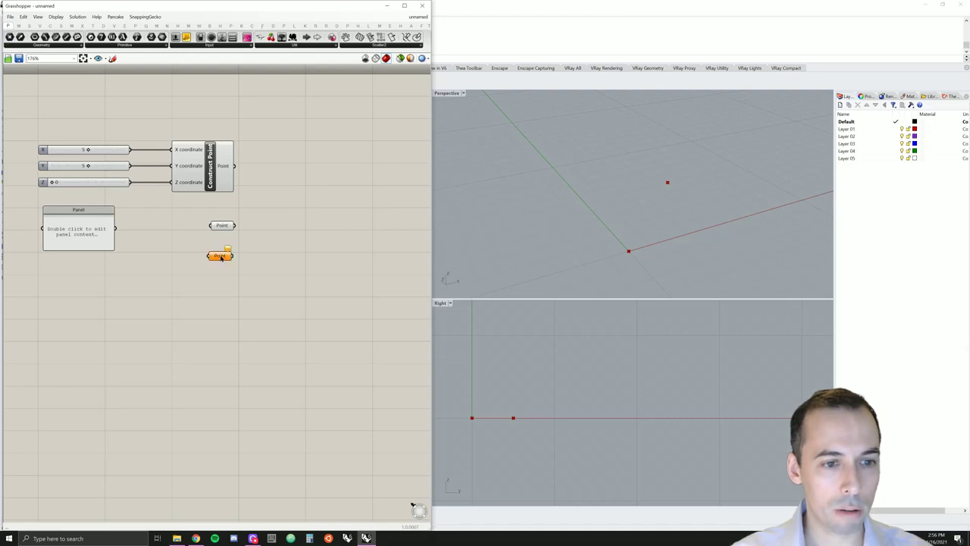
drag(105, 205, 100, 239)
mouse_move(228, 251)
mouse_down()
mouse_move(177, 259)
mouse_move(226, 262)
mouse_up()
click(144, 255)
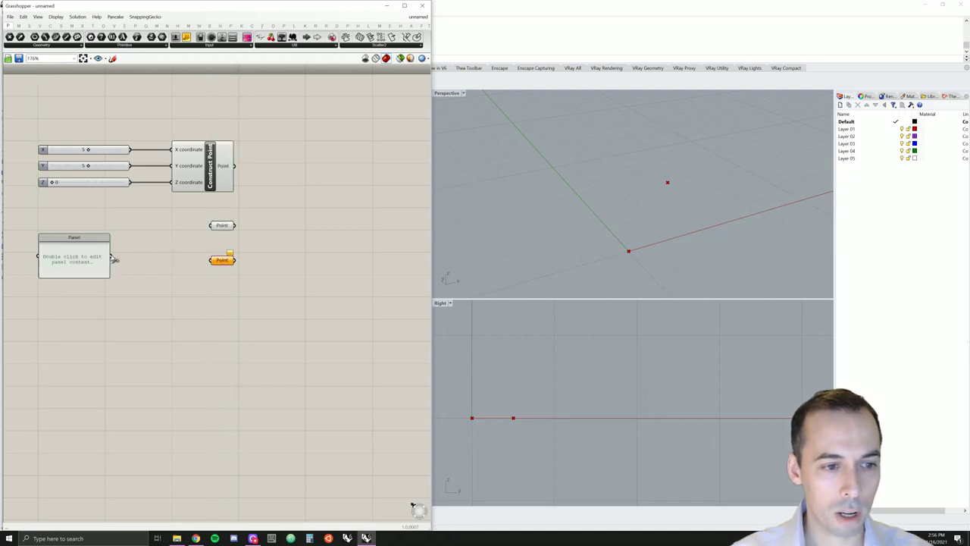
drag(112, 256, 223, 256)
mouse_move(227, 258)
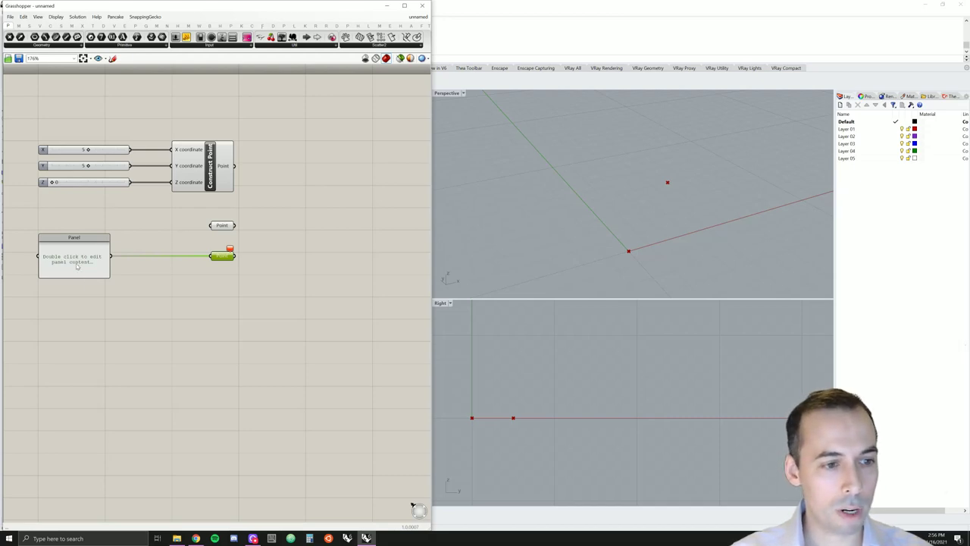
- Enter 5,5,0 as the Panel's content and select the wired Point parameter to check its location in the viewports
double_click(84, 256)
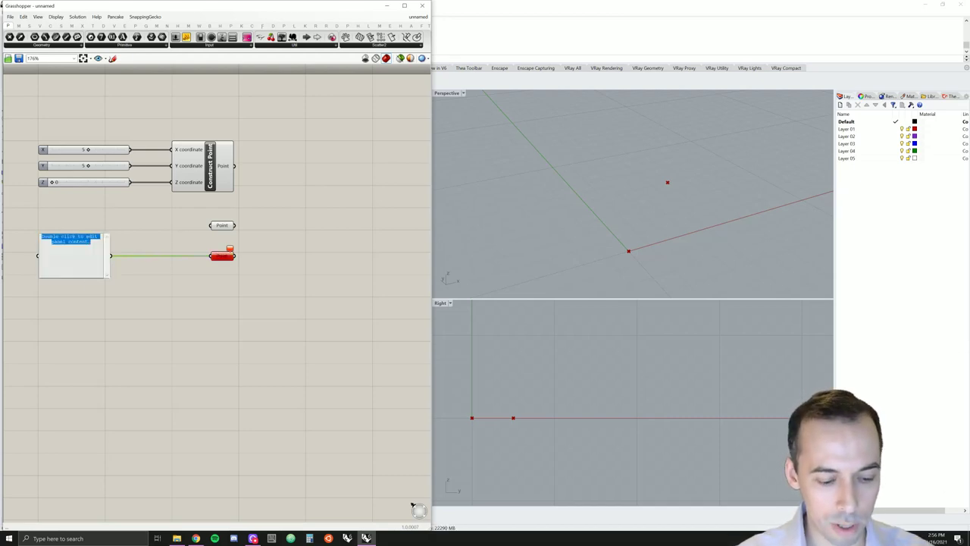
text(5,)
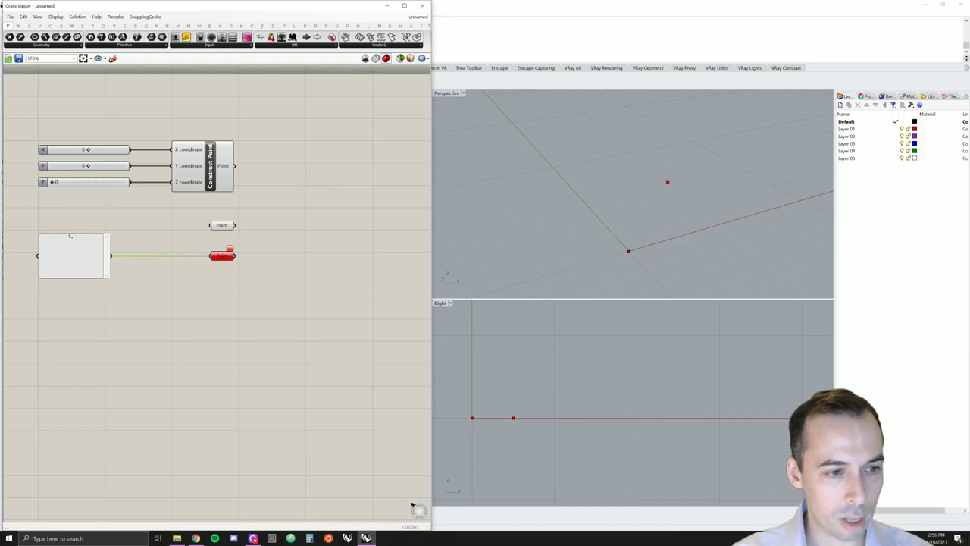
text(5,0)
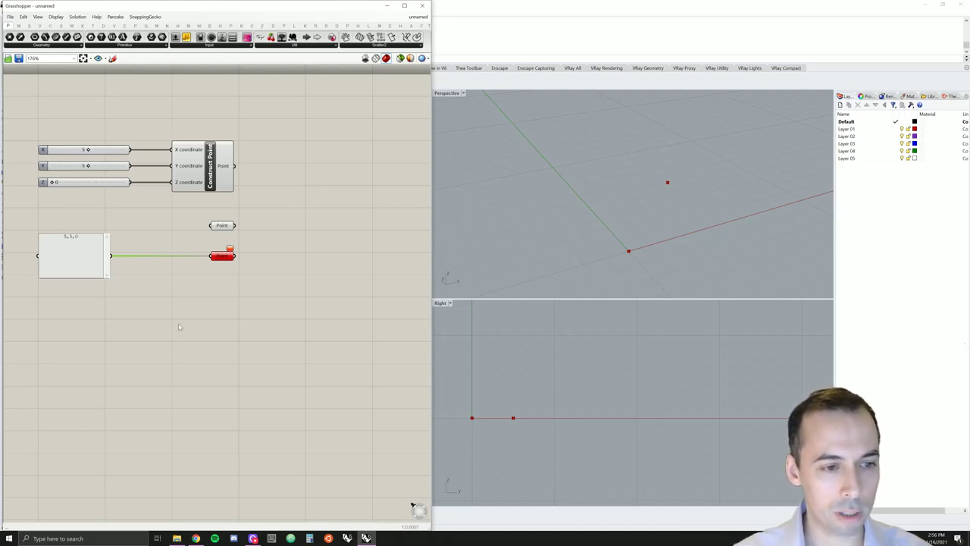
click(199, 286)
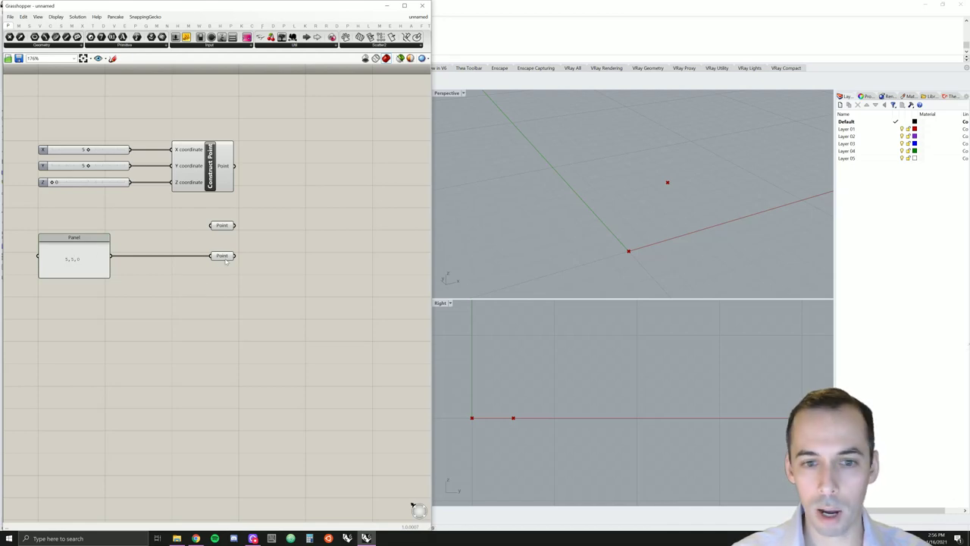
click(223, 257)
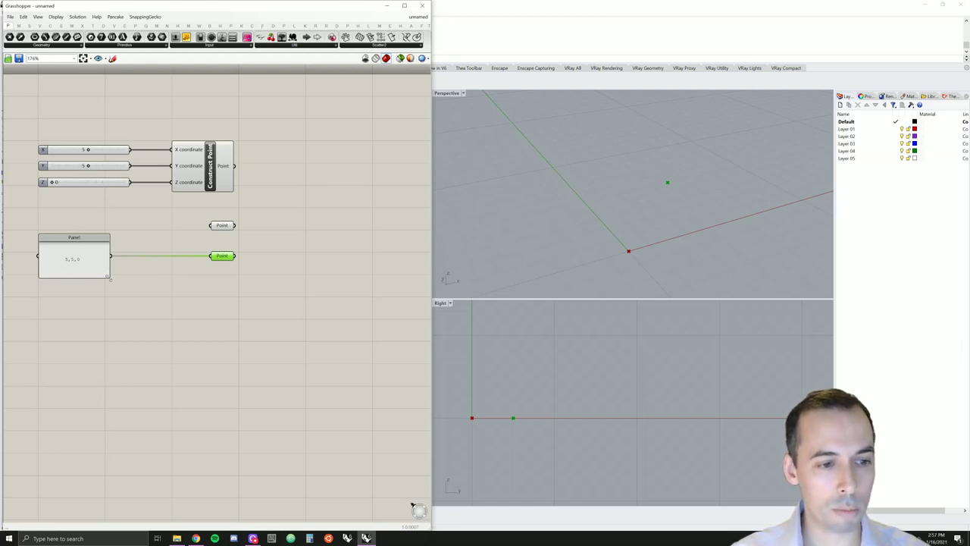
- Shrink the Panel to a compact size and name it Origin
drag(68, 237, 68, 252)
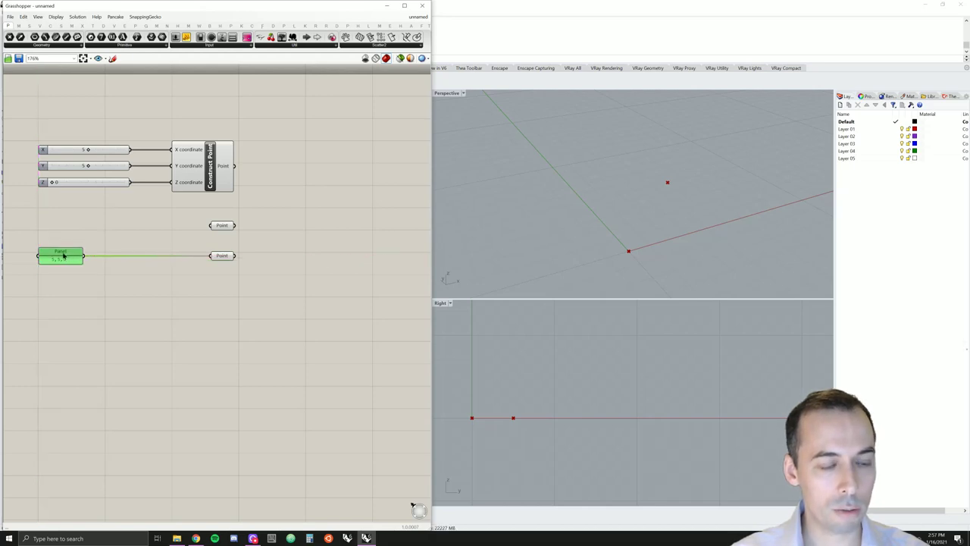
right_click(64, 256)
text(Cir)
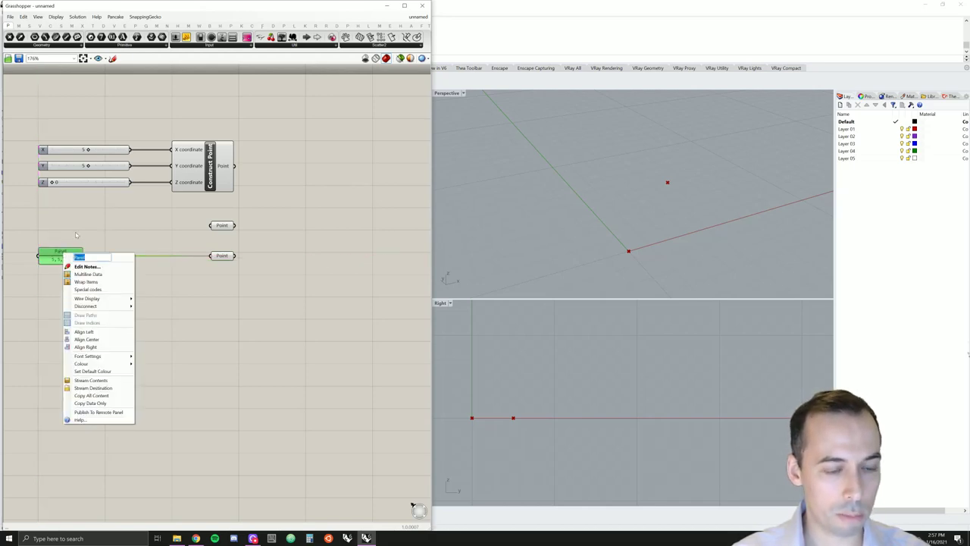
text(gin)
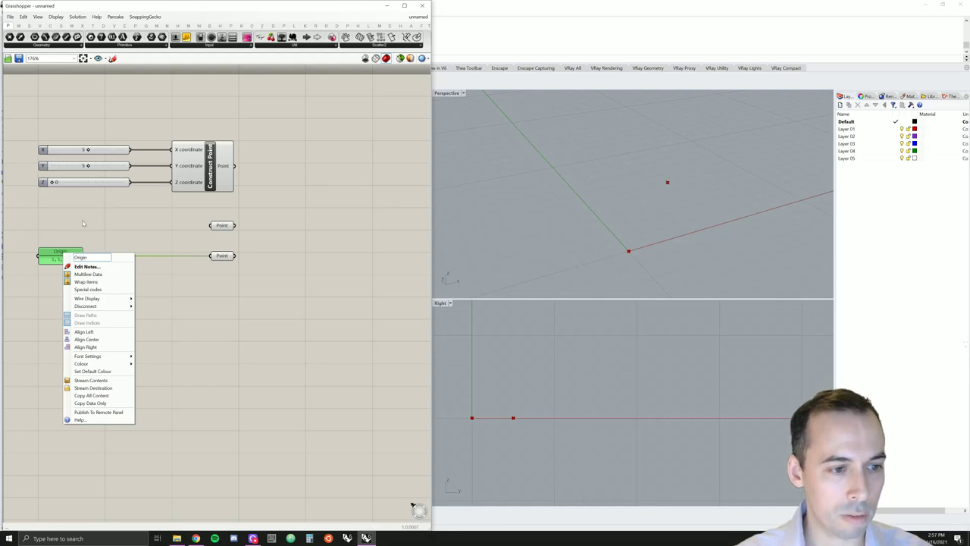
key(Return)
- Clear the Panel's name and reduce its height to fit the single coordinate line
right_click(72, 252)
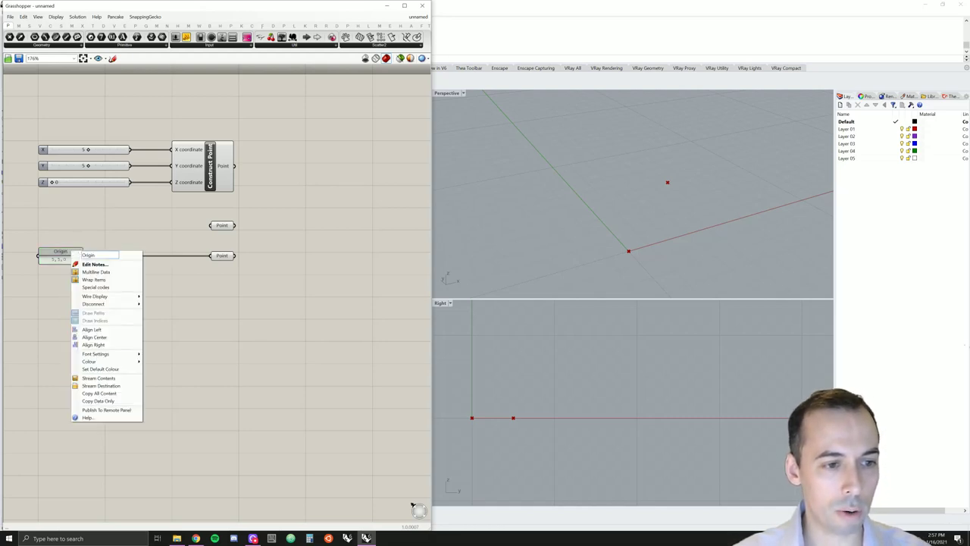
text(l)
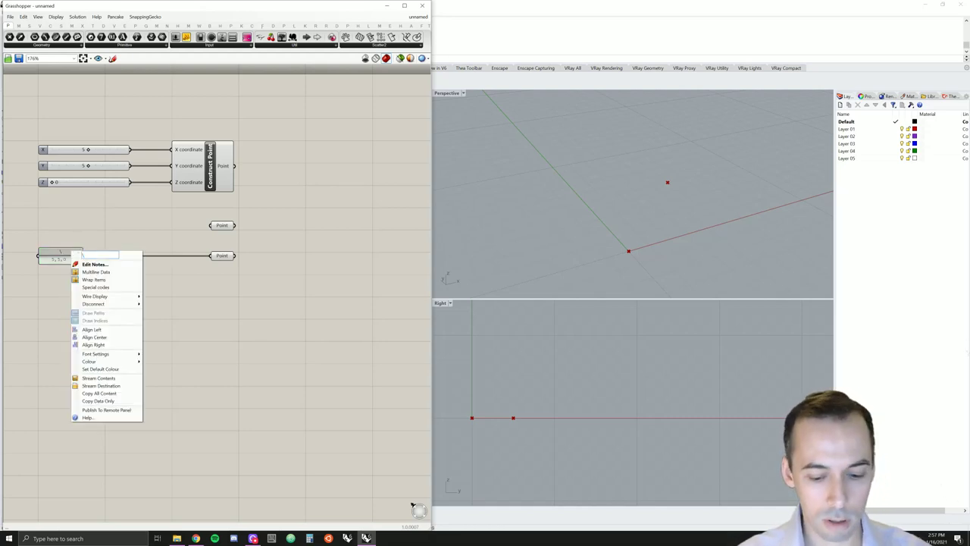
key(BackSpace)
key(Return)
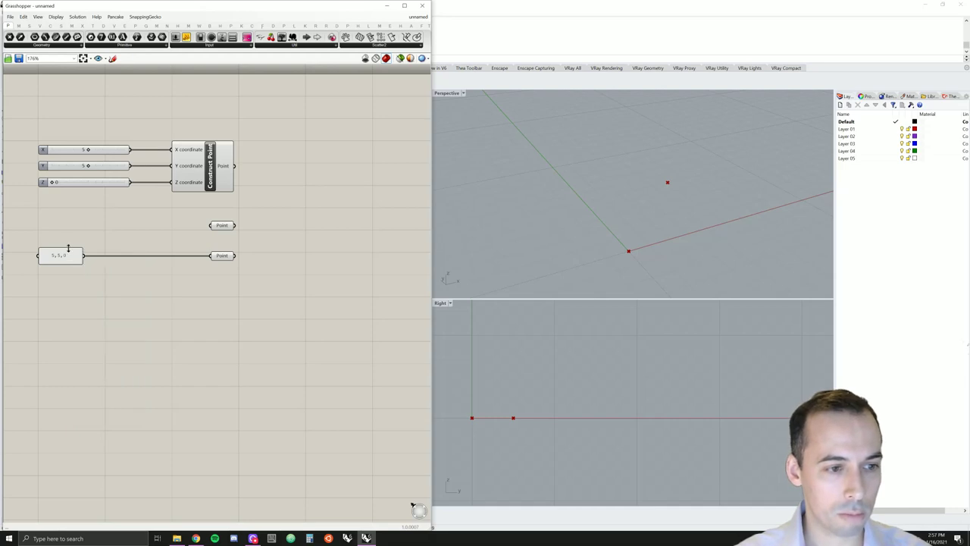
drag(68, 249, 68, 252)
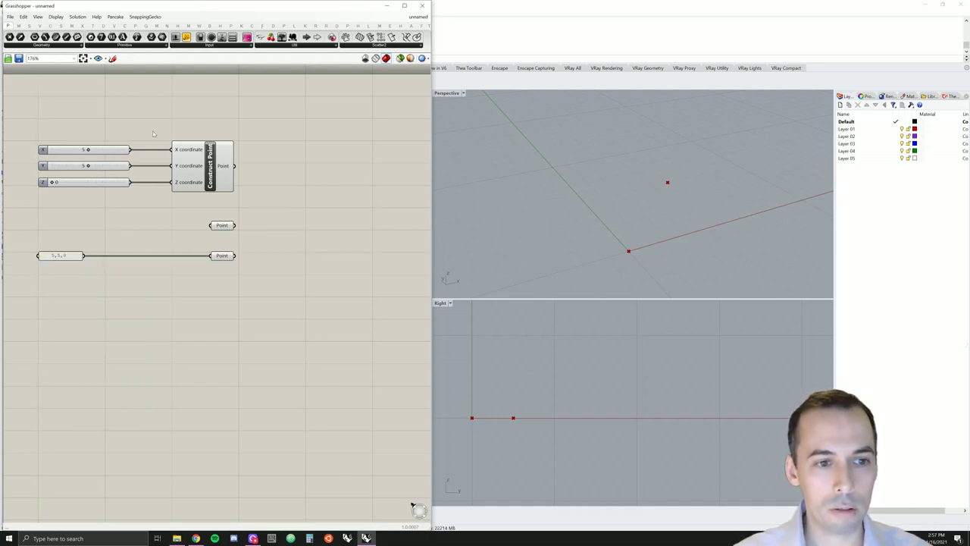
- Move the standalone Point parameter and the Panel row with its Point parameter up closer beneath Construct Point
right_drag(171, 229, 228, 235)
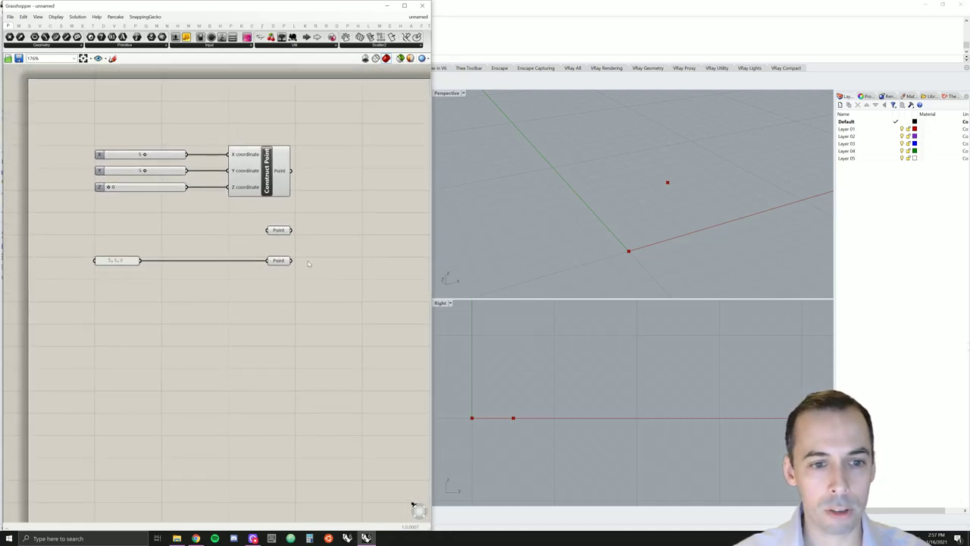
drag(311, 277, 120, 243)
click(167, 284)
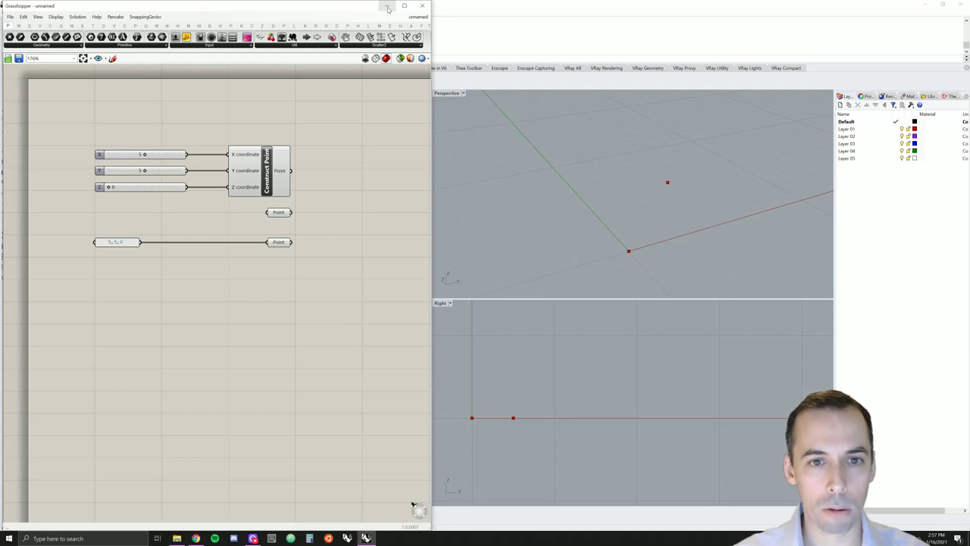
- Close the Grasshopper window and draw a line from the origin to 10,10 in Rhino's Top viewport
click(422, 5)
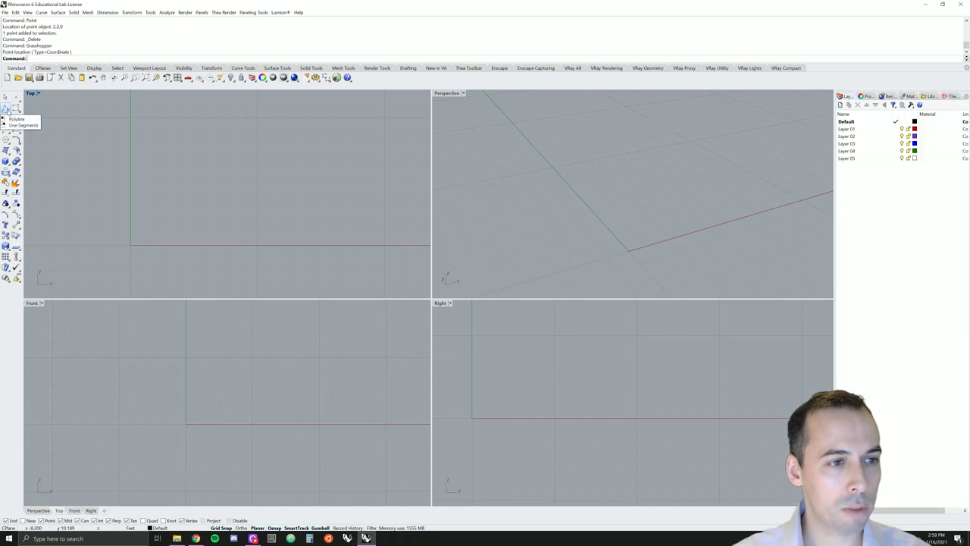
click(10, 113)
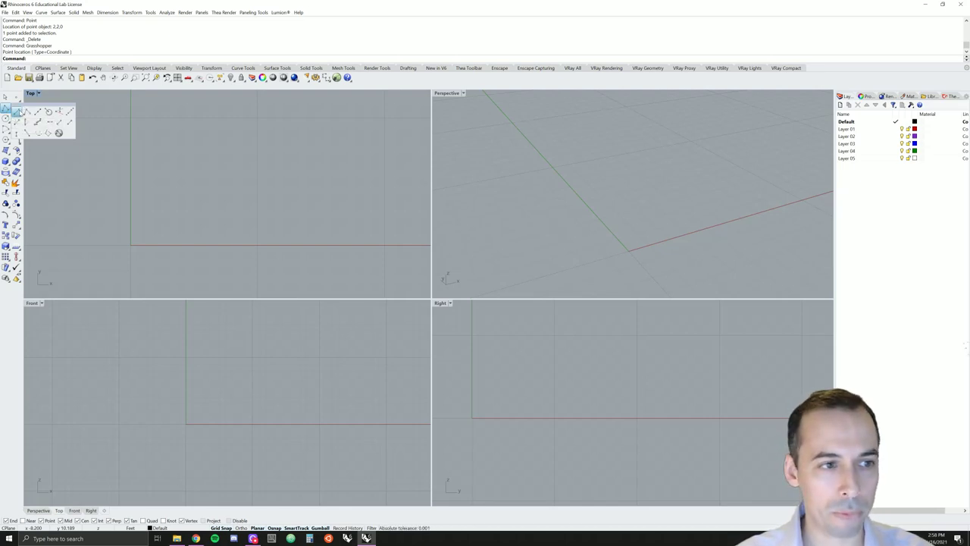
click(18, 112)
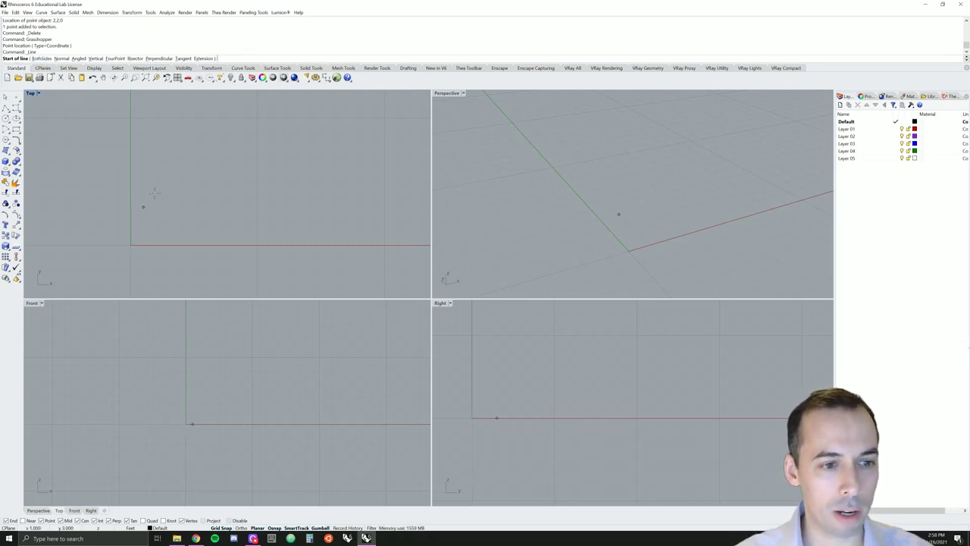
click(130, 245)
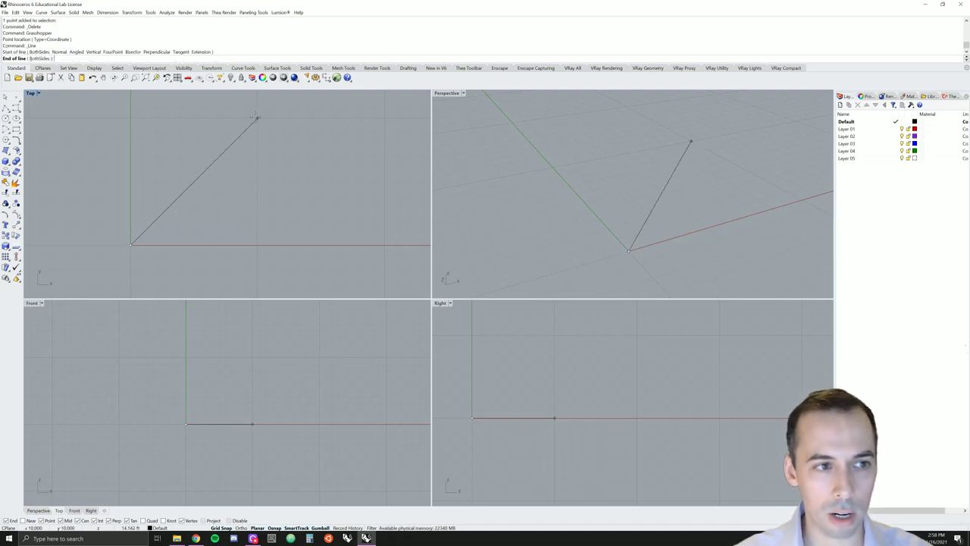
click(257, 118)
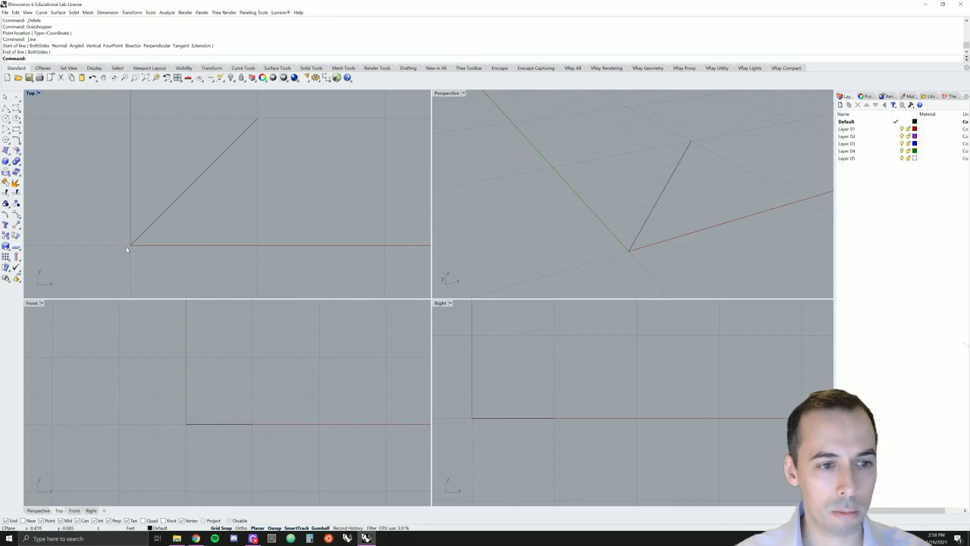
- Select only the line's far endpoint and move it about 1 ft in the negative Y direction
drag(270, 117, 168, 208)
key(Escape)
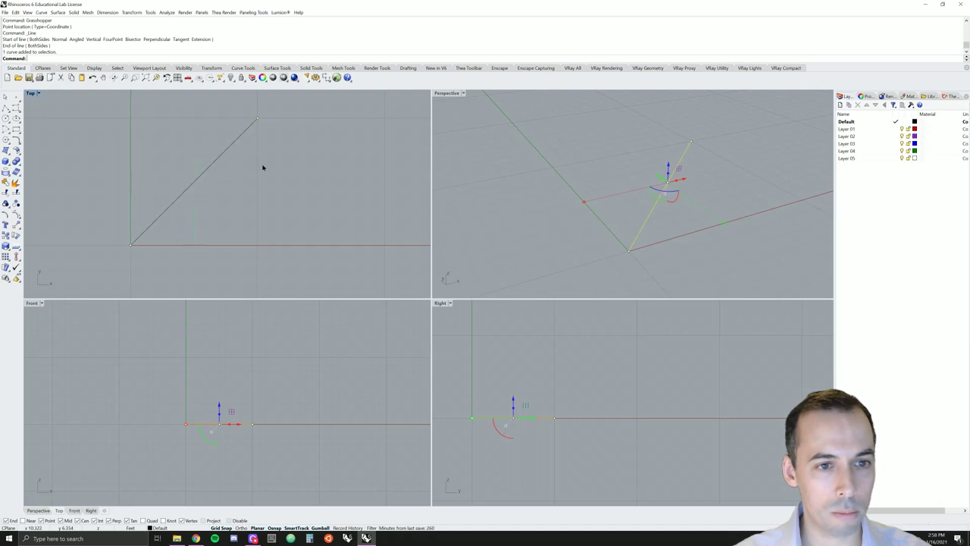
click(256, 121)
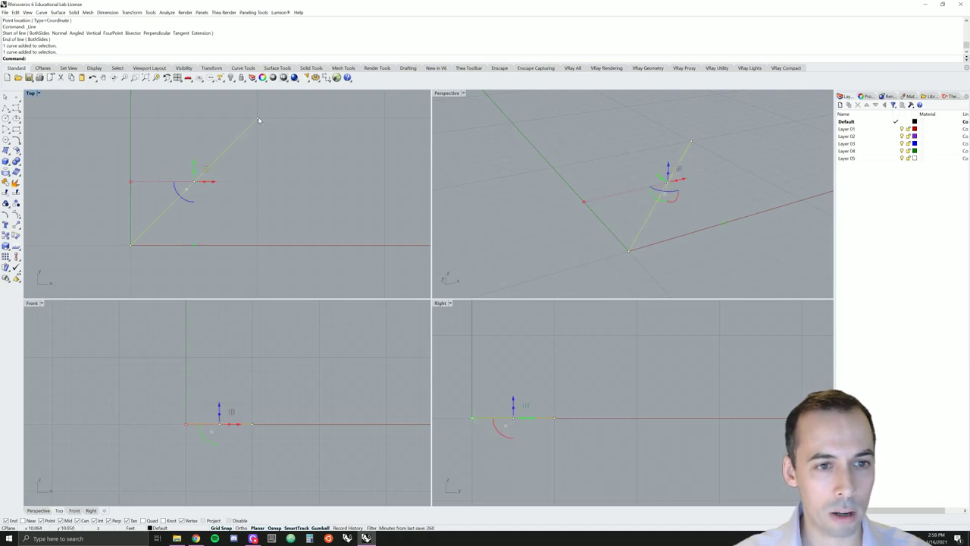
ctrl+shift+click(258, 119)
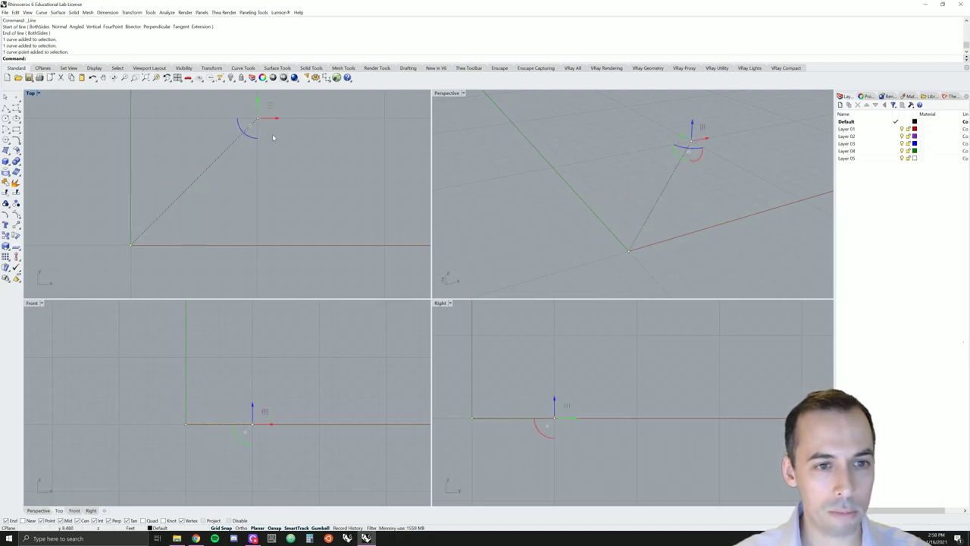
mouse_move(257, 102)
mouse_down()
mouse_move(245, 225)
mouse_move(264, 103)
mouse_up()
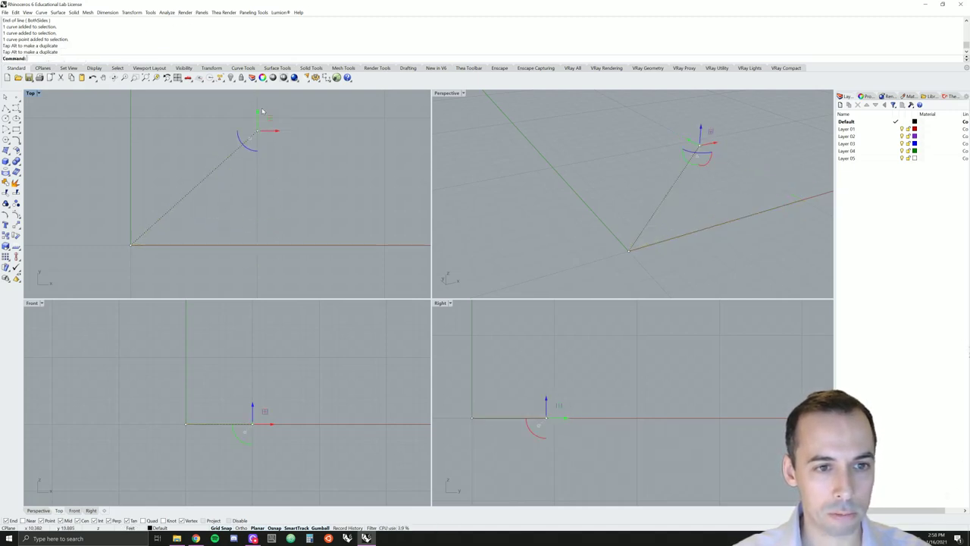
click(243, 209)
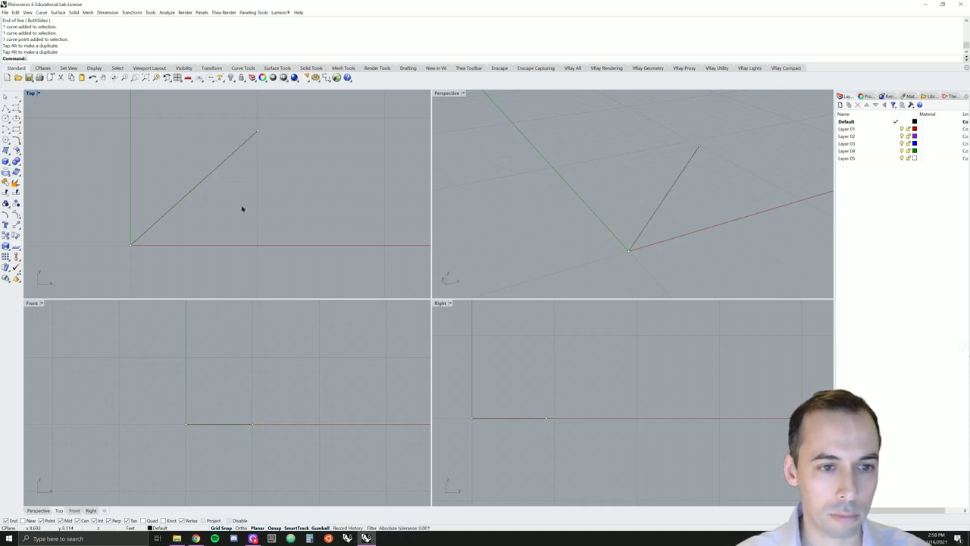
- Delete the line and reopen Grasshopper with the Grasshopper command
drag(243, 210, 167, 116)
key(Delete)
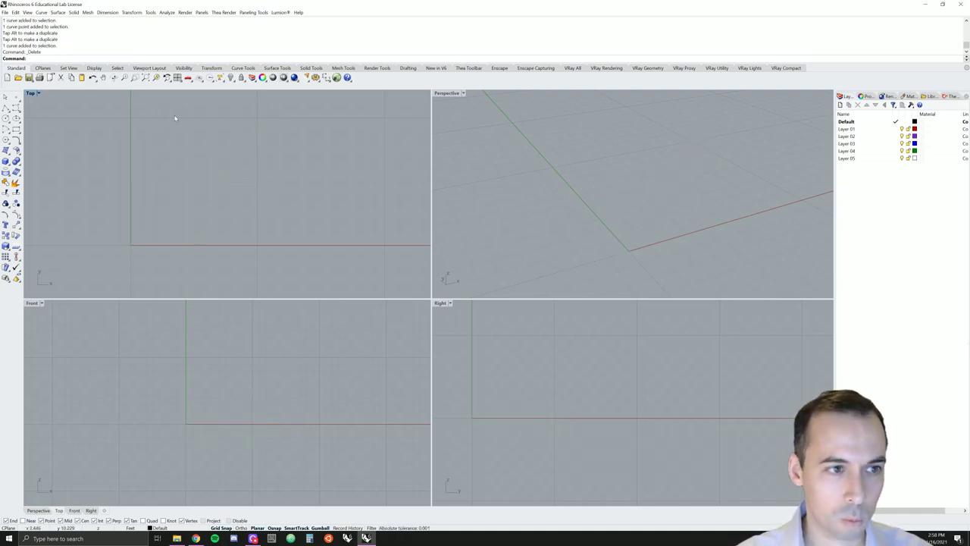
text(gr)
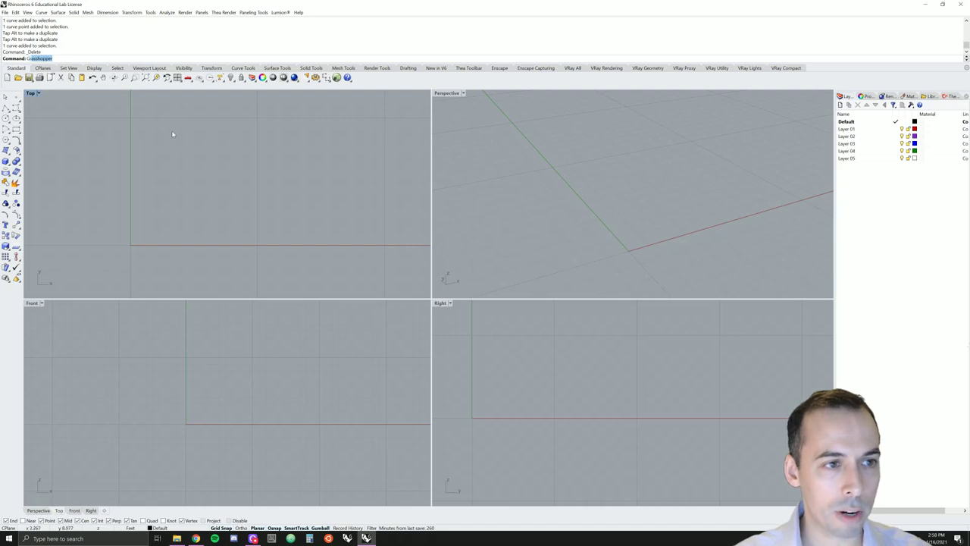
key(Return)
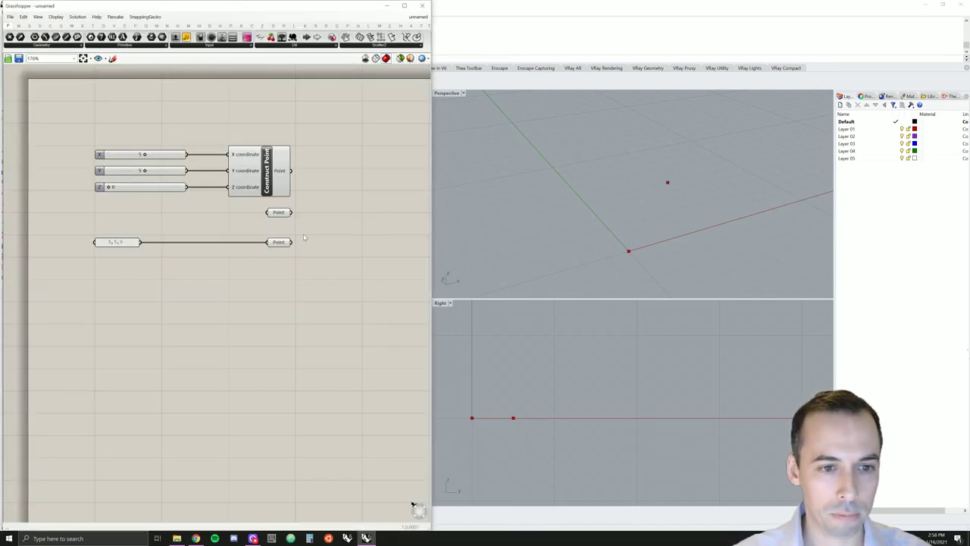
- Delete the 5,5,0 Panel together with the Point parameter wired to it
right_click(116, 244)
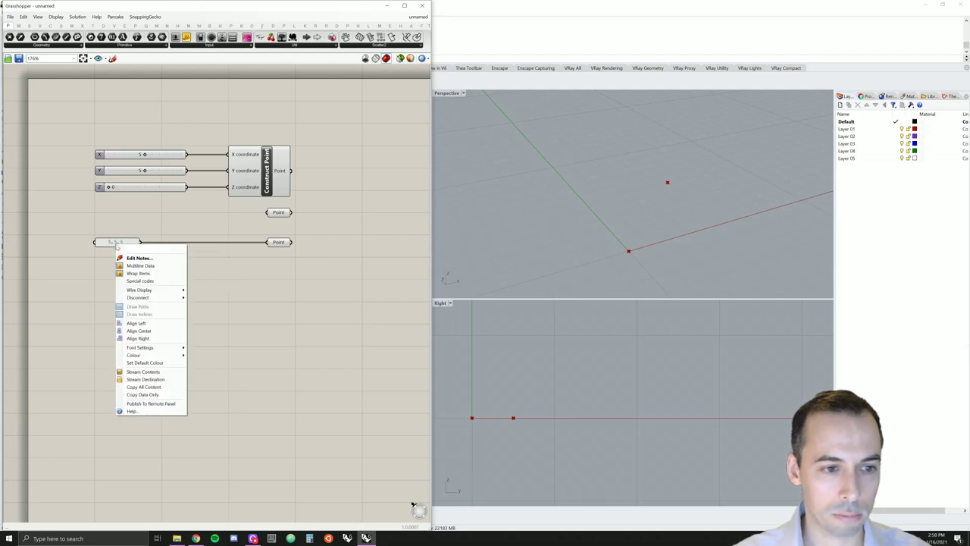
click(279, 213)
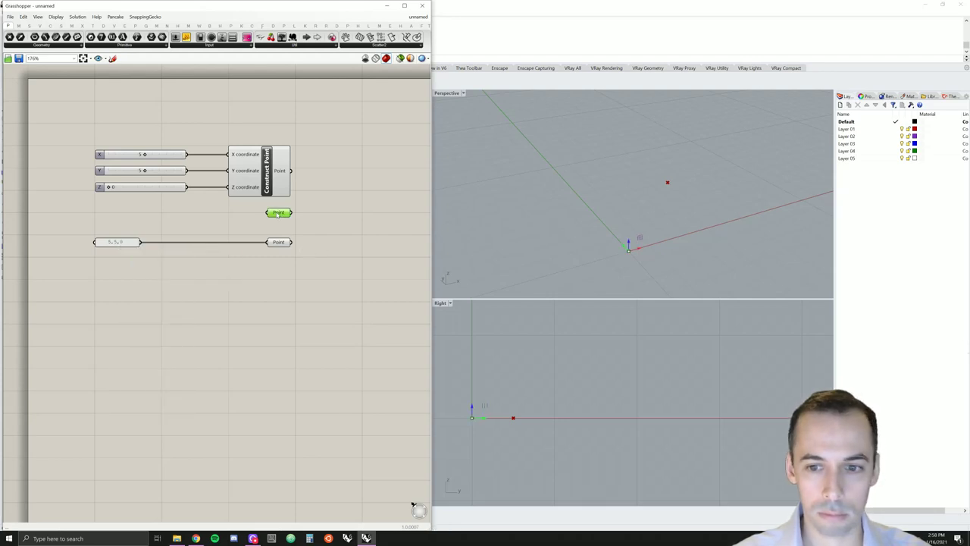
drag(320, 262, 76, 230)
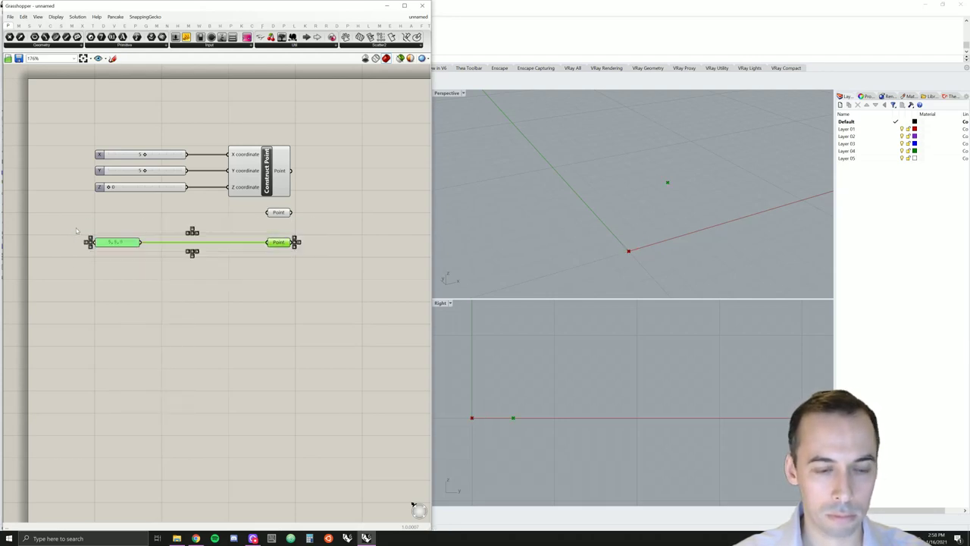
key(Delete)
right_drag(268, 260, 273, 289)
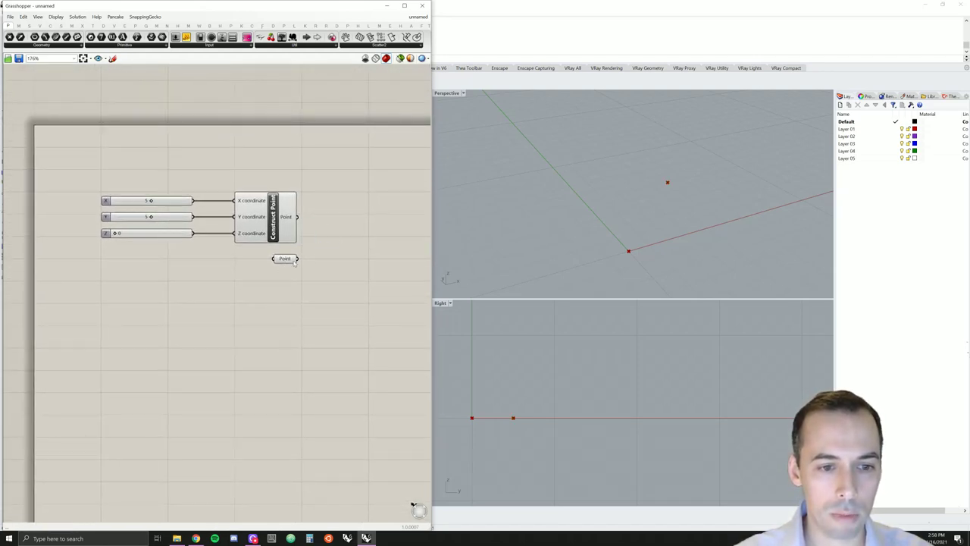
- Move the standalone Point parameter to just above the Construct Point component
drag(290, 256, 284, 178)
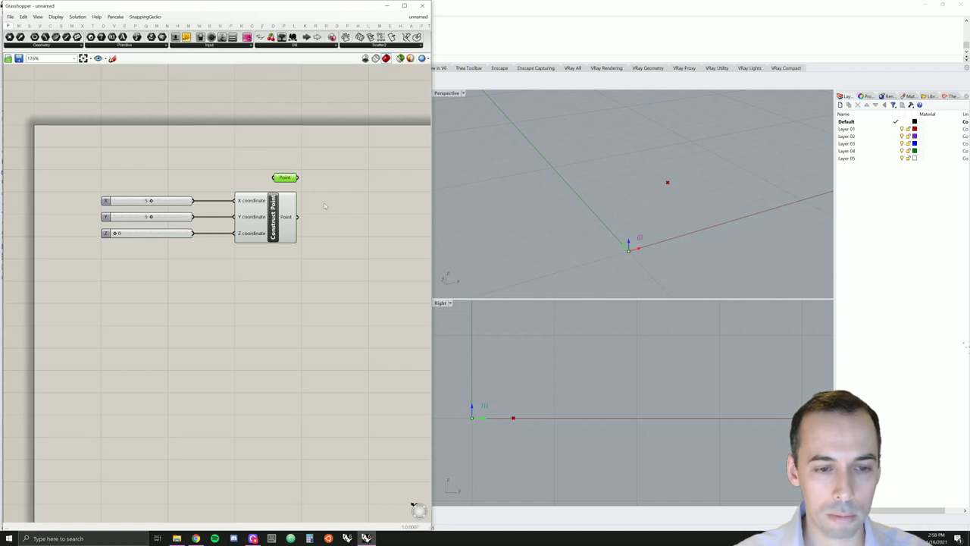
click(284, 177)
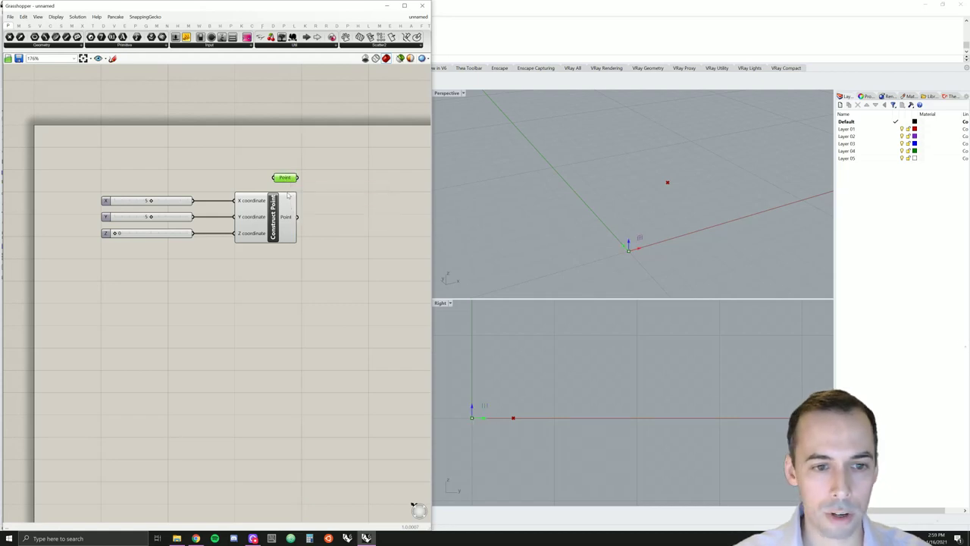
right_drag(283, 225, 204, 230)
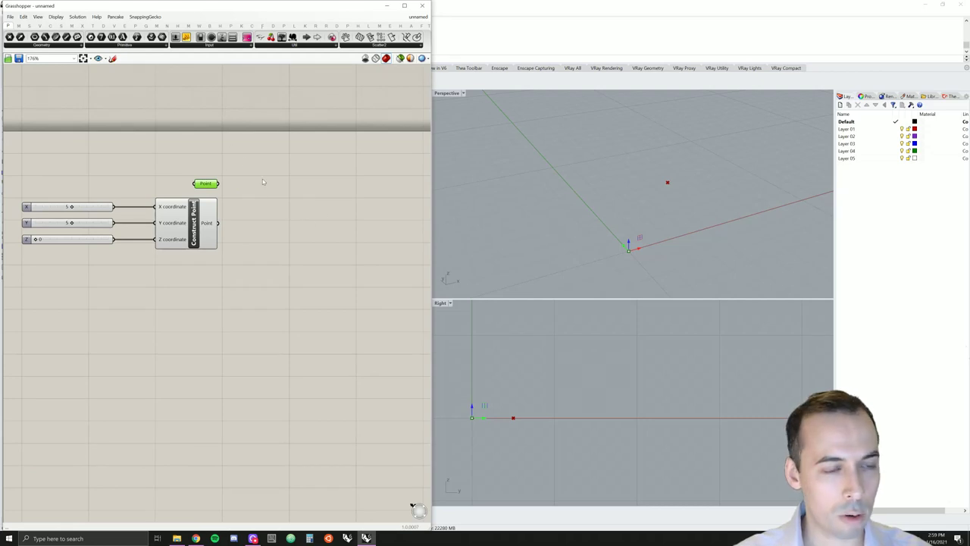
- Add a two-point Line component beside the Construct Point component
click(52, 26)
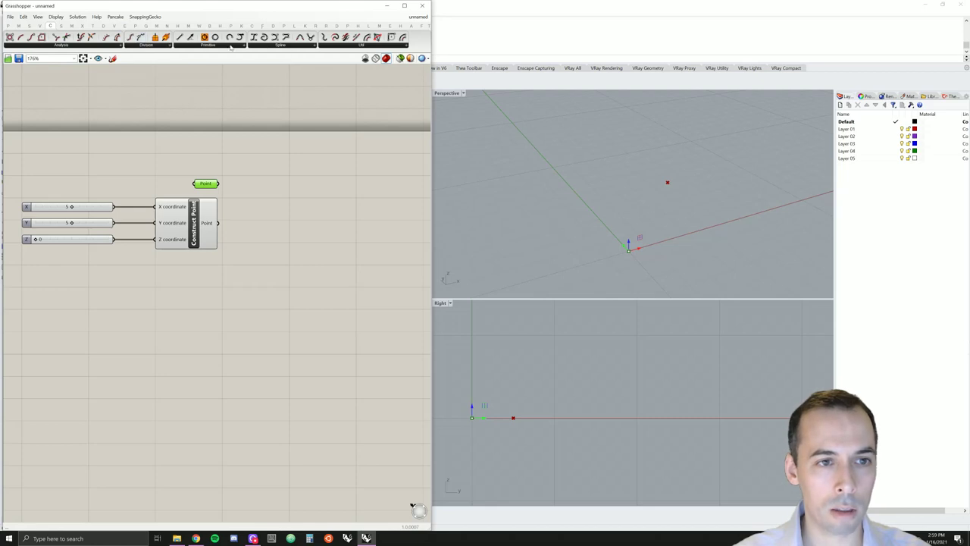
click(194, 46)
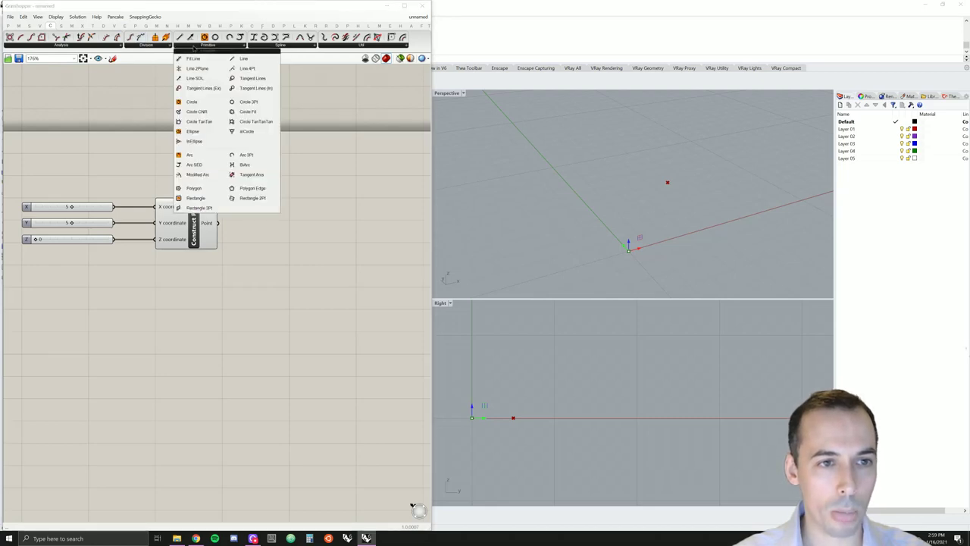
click(250, 59)
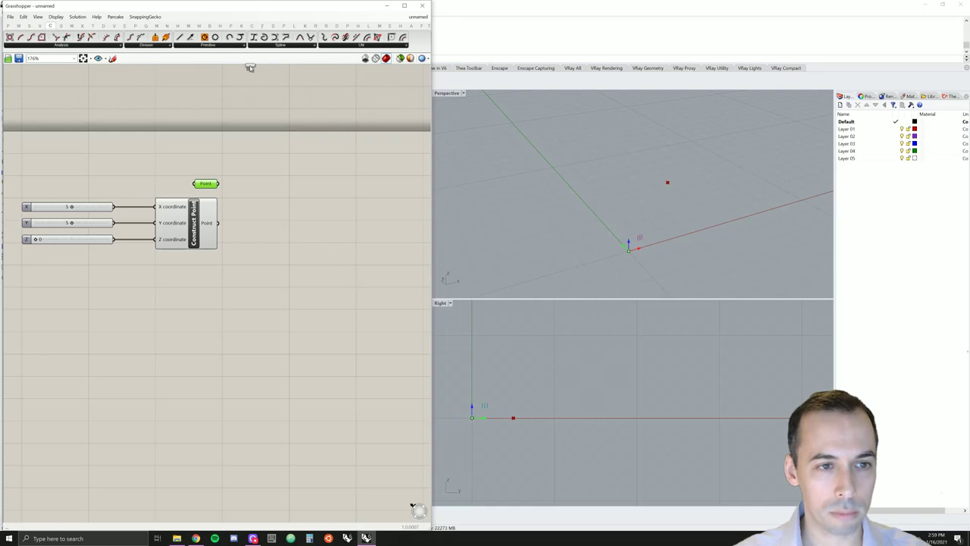
click(266, 212)
drag(269, 214, 276, 213)
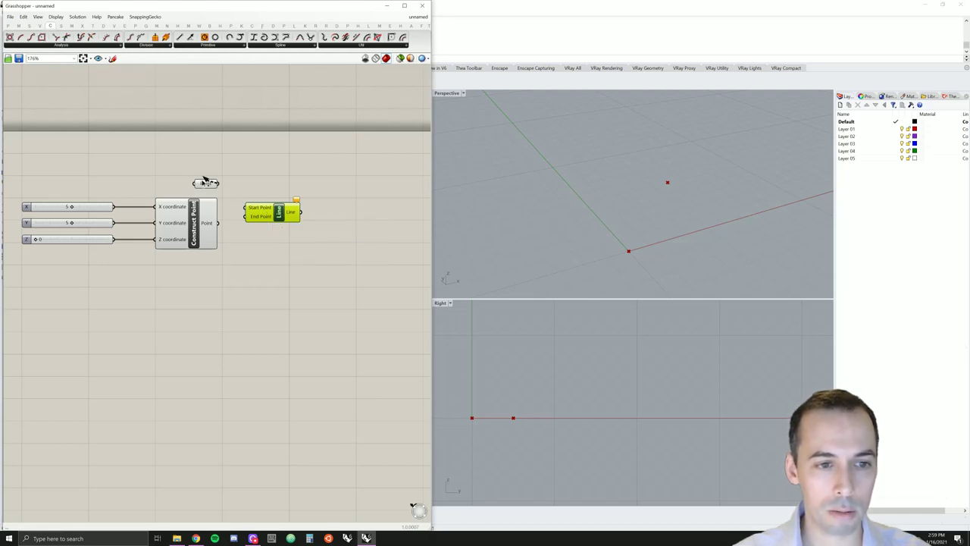
- Wire the Point parameter to the Line's Start Point and the Construct Point output to its End Point, aligning the component between them
drag(218, 184, 252, 208)
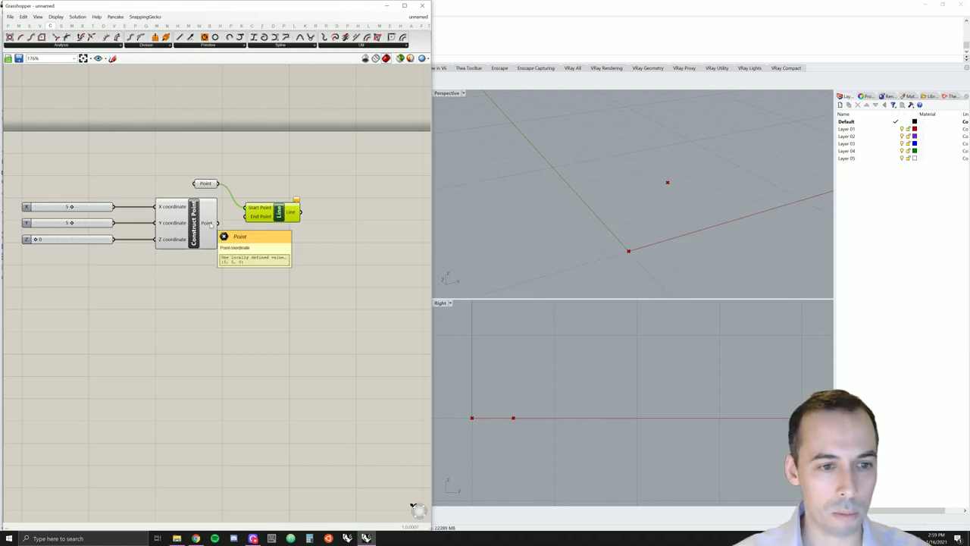
drag(218, 224, 286, 204)
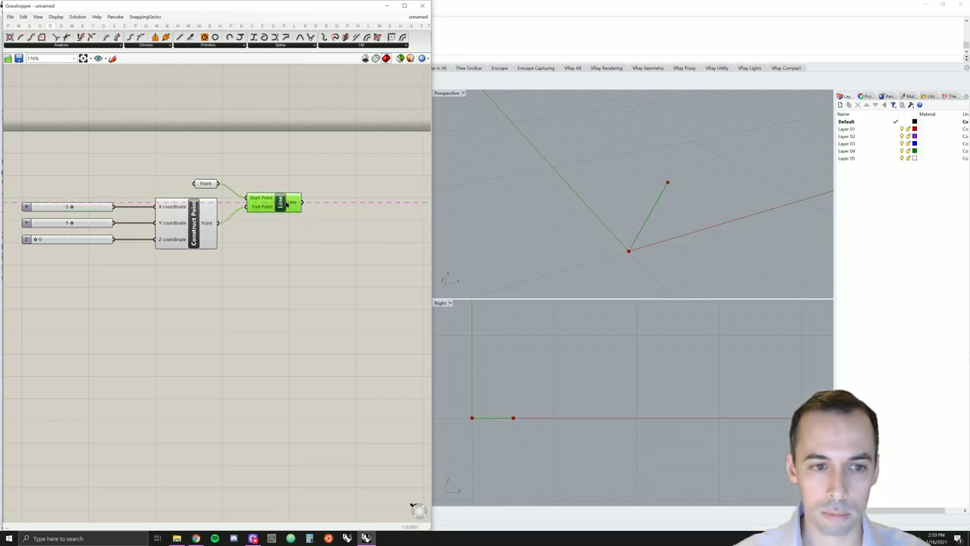
click(302, 223)
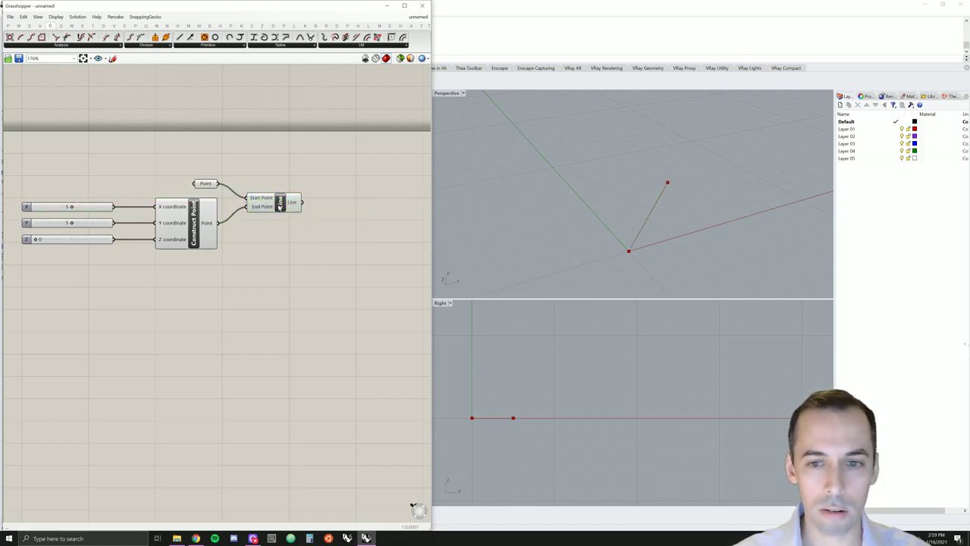
- Examine the Line component's preview in the viewports and the X, Y and Z sliders that drive its end point
click(280, 203)
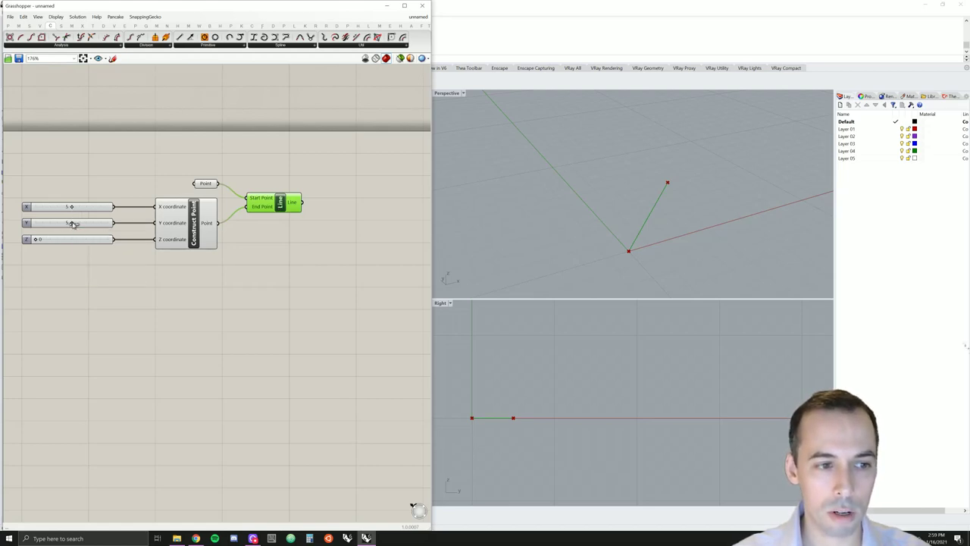
mouse_move(73, 225)
mouse_down()
mouse_move(132, 227)
mouse_move(30, 224)
mouse_move(119, 226)
mouse_move(71, 225)
mouse_up()
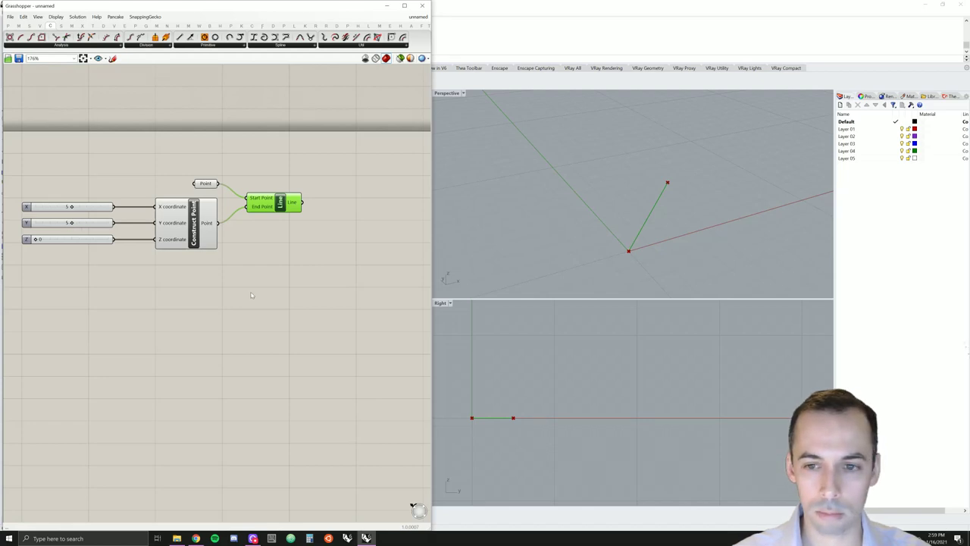
mouse_move(35, 239)
mouse_down()
mouse_move(69, 240)
mouse_move(30, 240)
mouse_up()
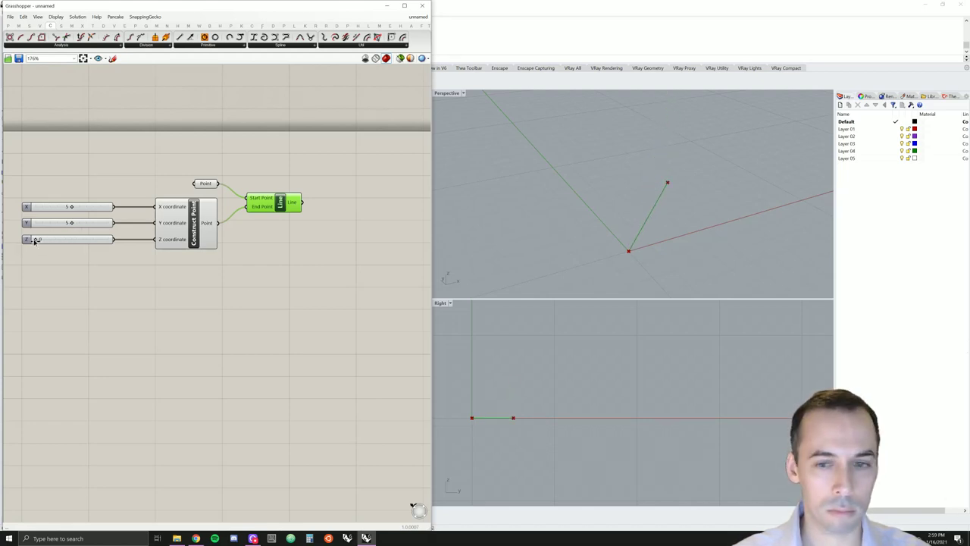
click(243, 271)
right_drag(242, 271, 212, 306)
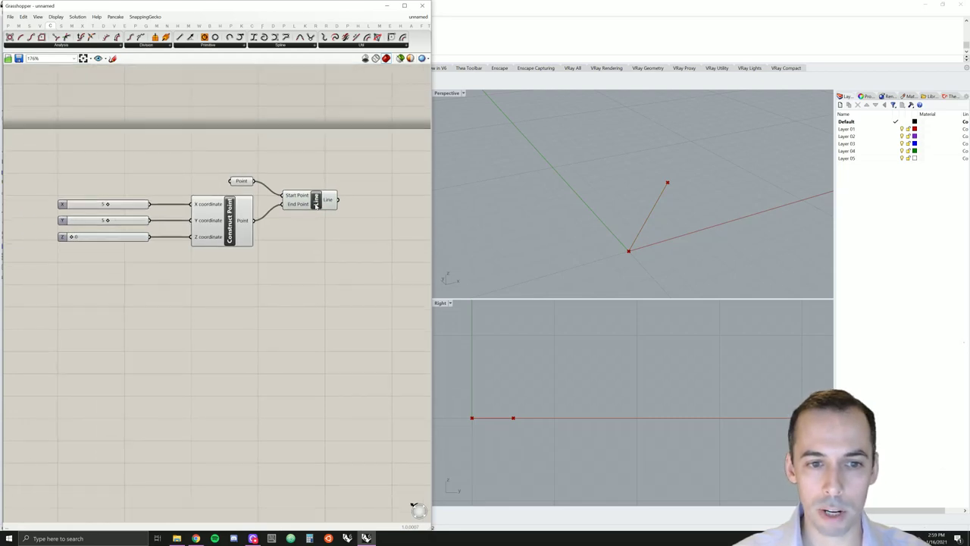
click(317, 203)
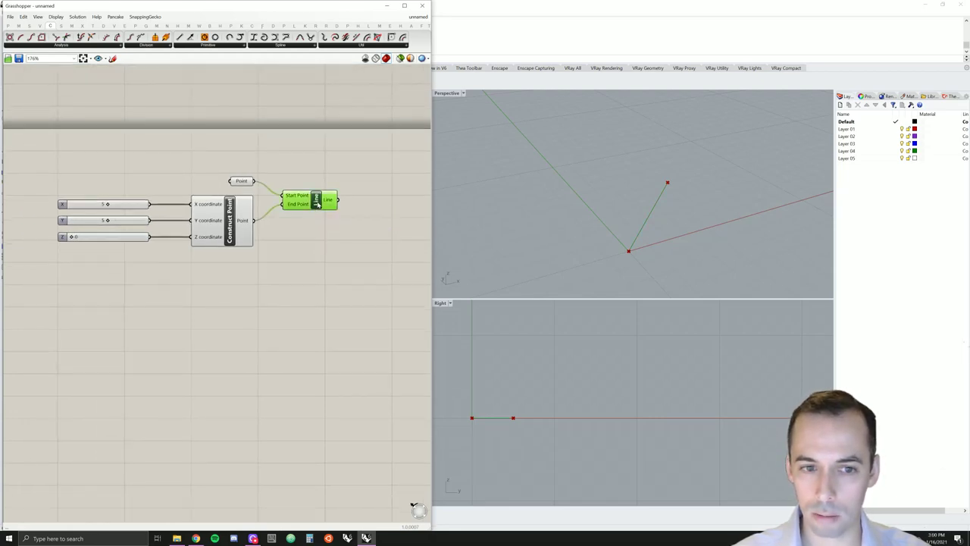
click(300, 270)
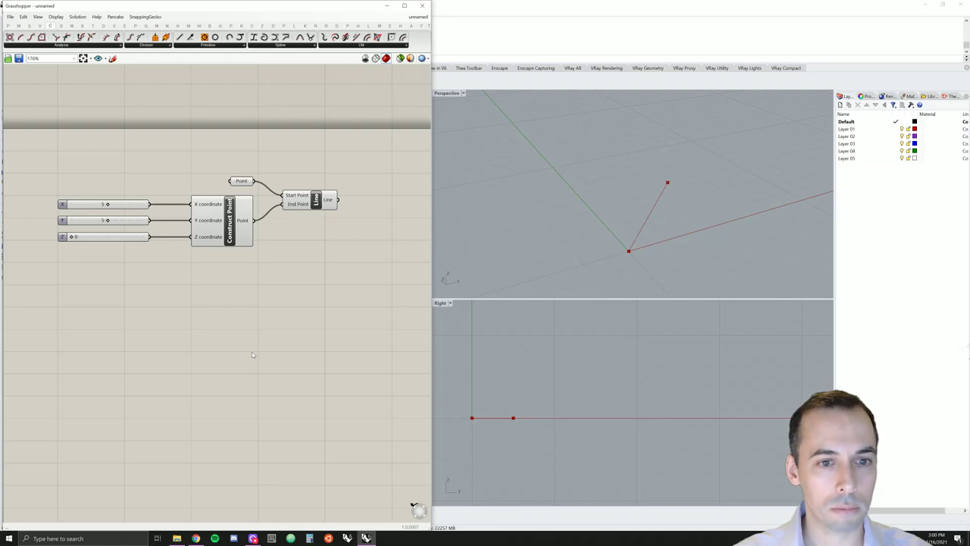
- Close the Grasshopper window and draw a polyline from the origin through about 4,1 and 7,4 to 10,10 in Rhino's Top viewport
click(422, 5)
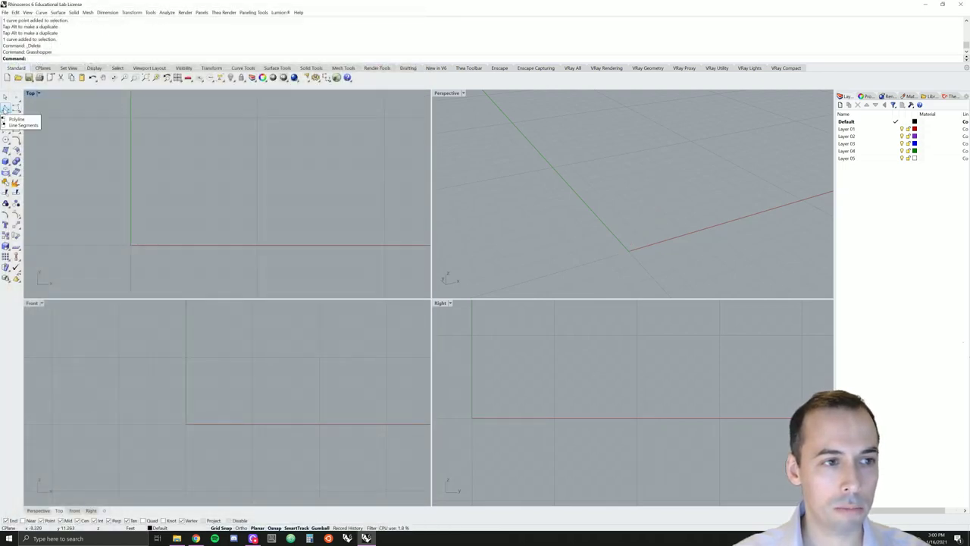
click(6, 110)
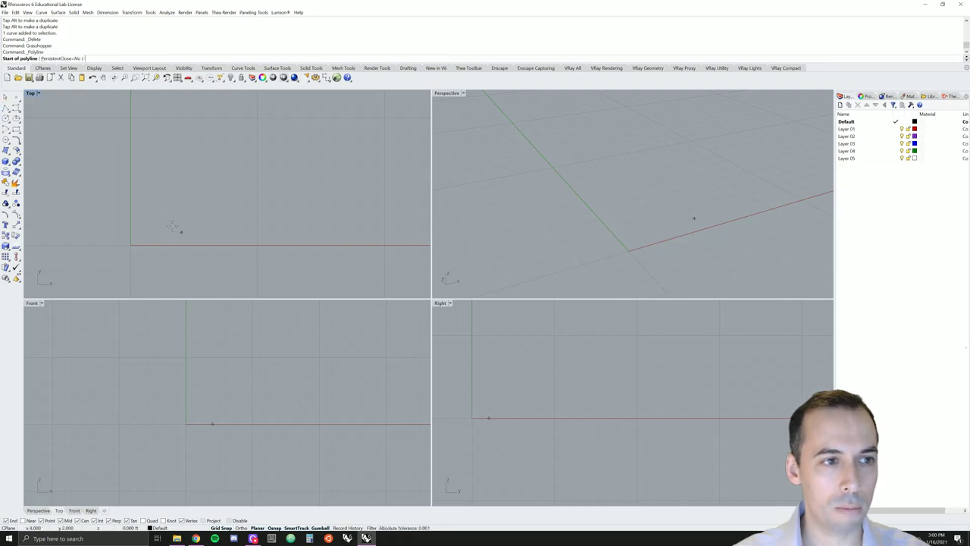
click(129, 244)
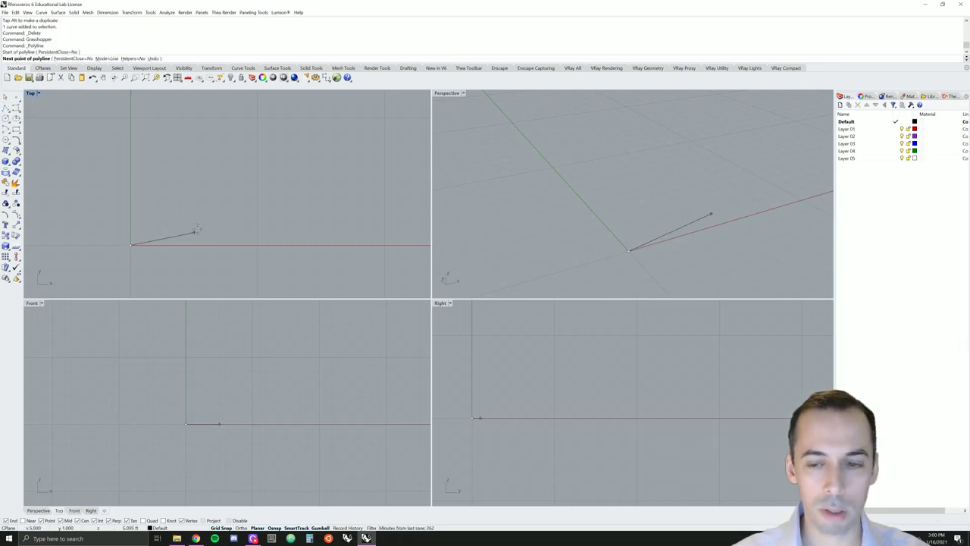
click(181, 232)
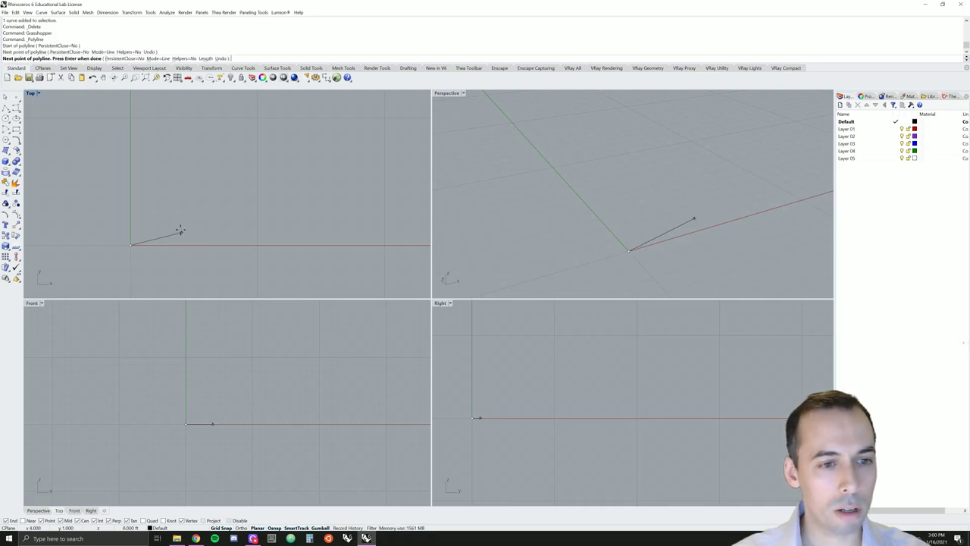
click(219, 194)
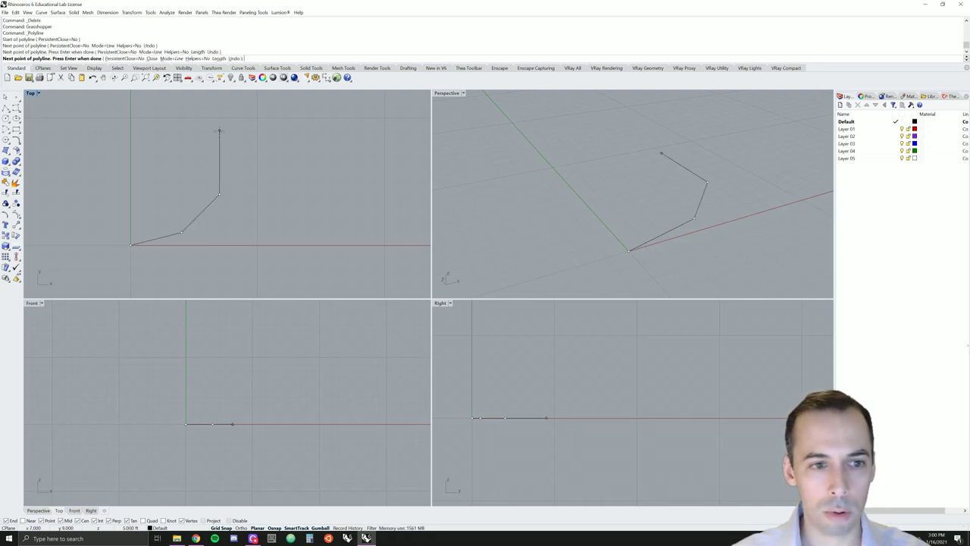
click(257, 118)
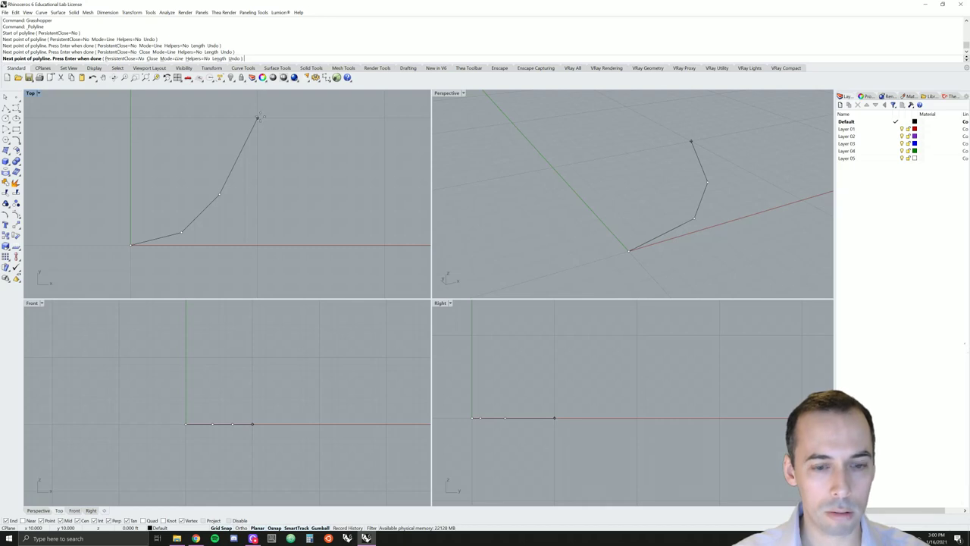
key(Return)
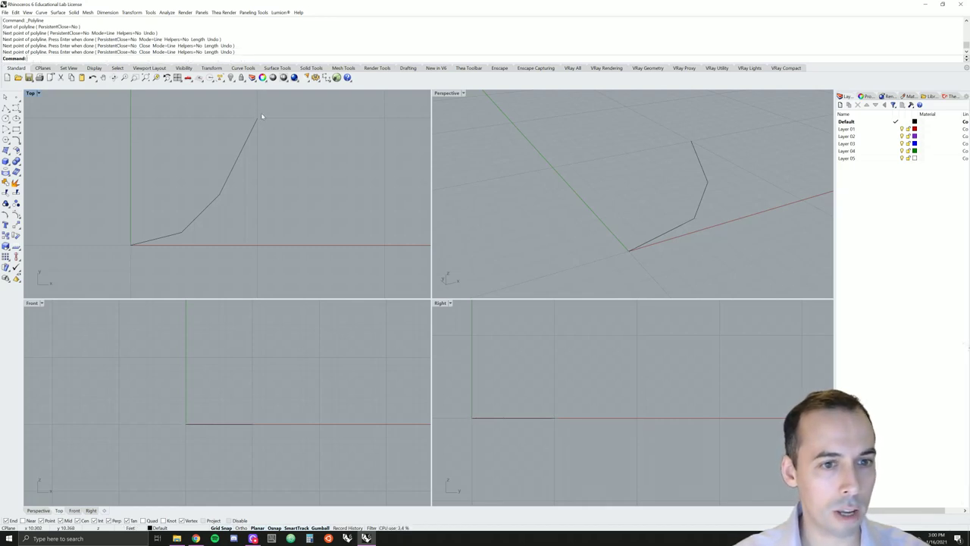
- Delete the polyline and reopen Grasshopper with the Grasshopper command
click(221, 193)
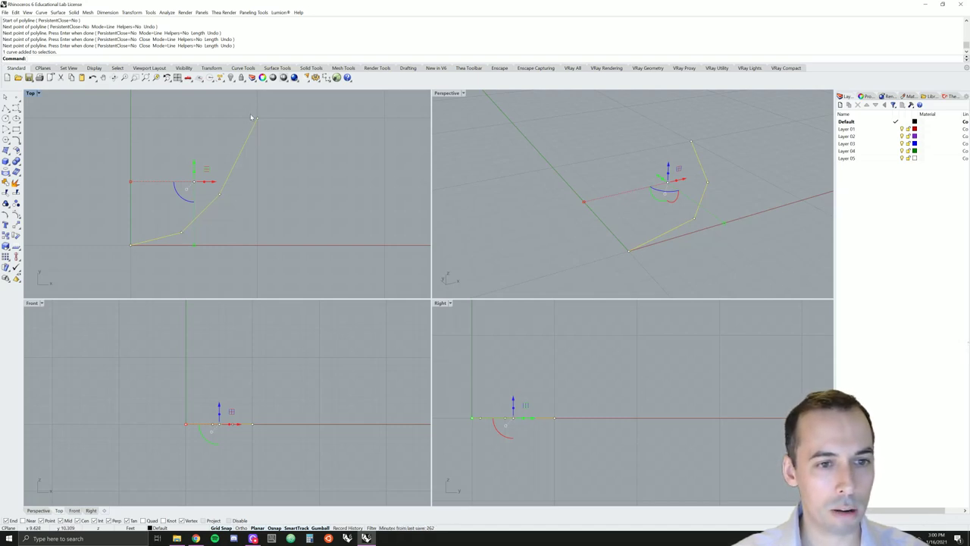
key(Delete)
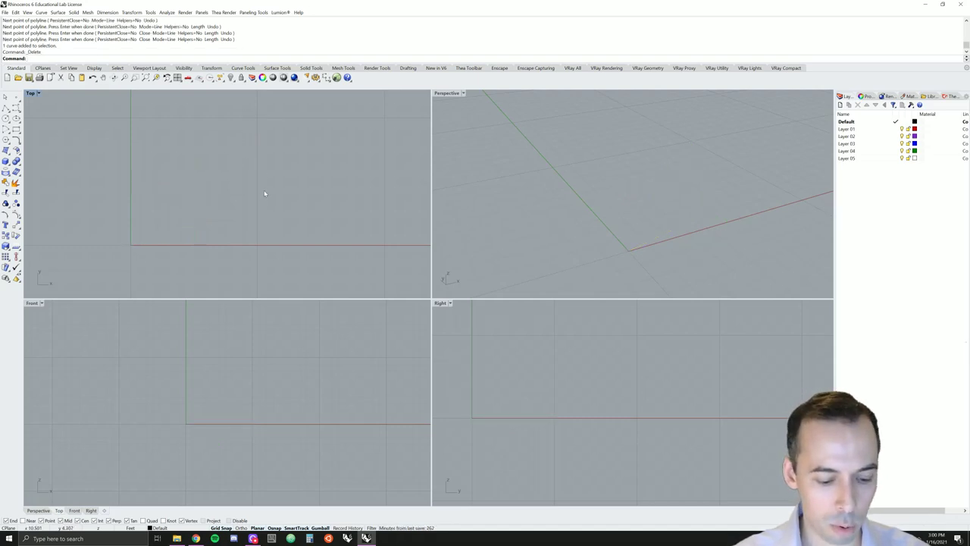
text(Grasshopper)
key(Return)
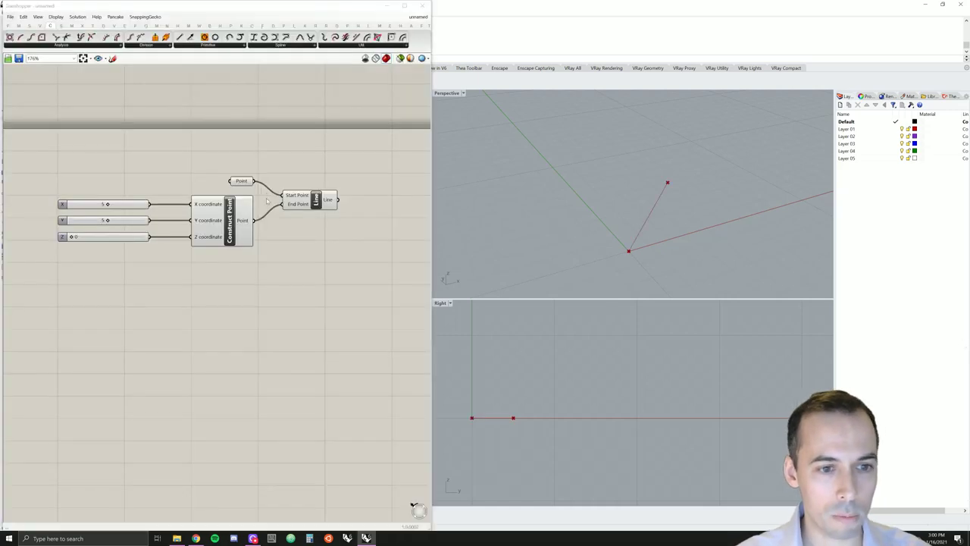
- Delete the Line component and duplicate the three sliders with their Construct Point directly below the originals
click(315, 201)
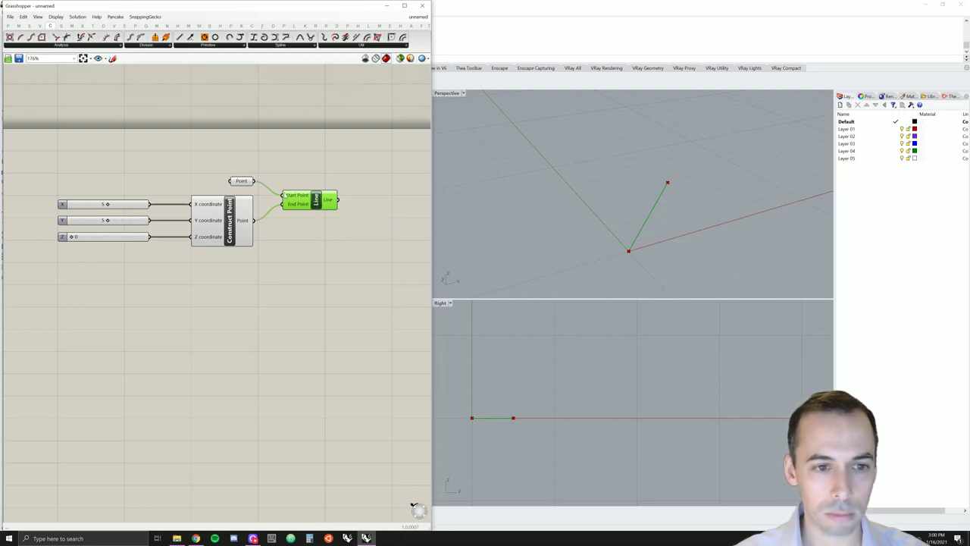
key(Delete)
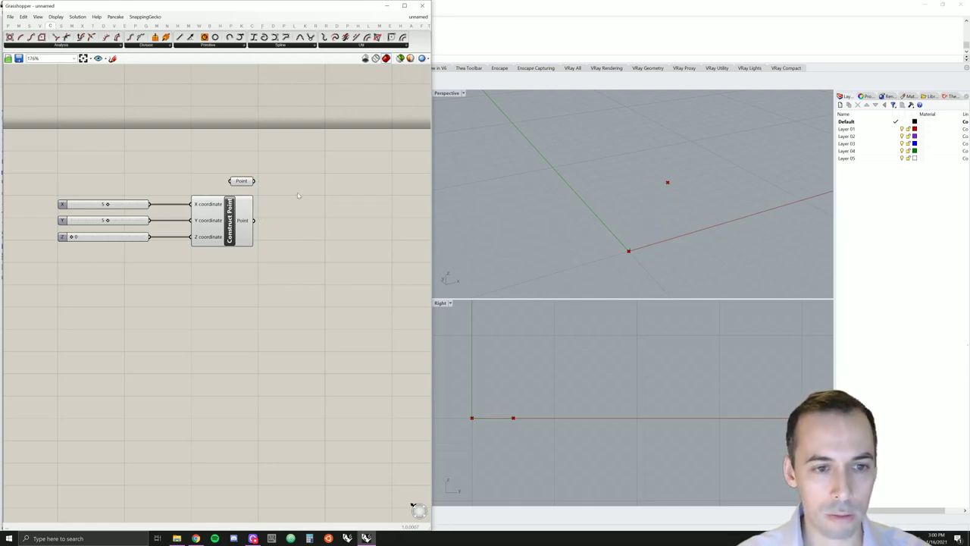
drag(278, 274, 110, 200)
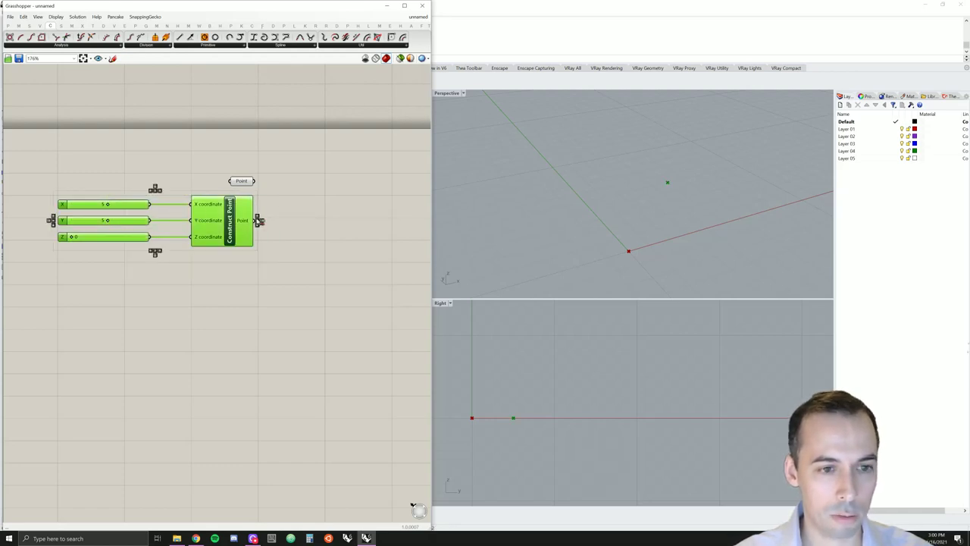
click(331, 295)
drag(297, 282, 43, 195)
drag(229, 222, 229, 279)
click(288, 218)
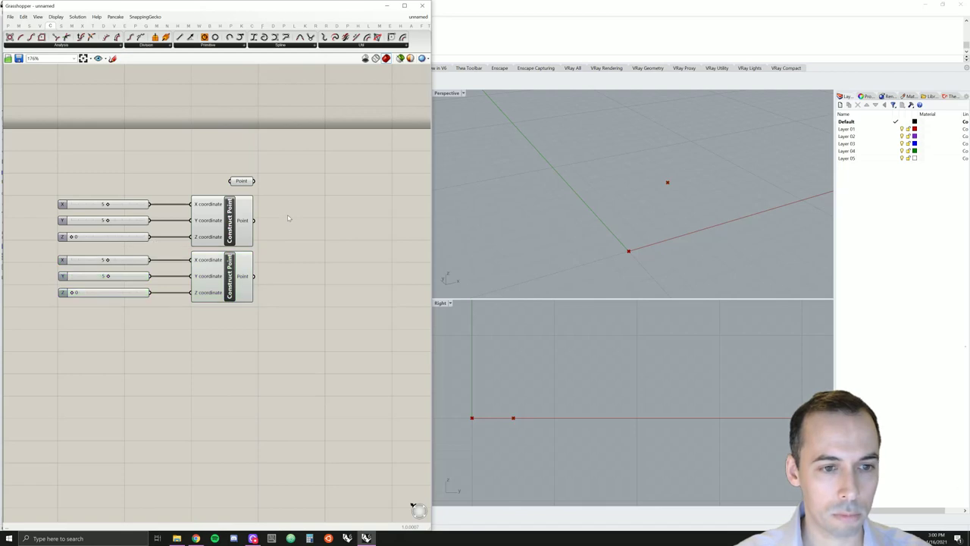
- Add a PolyLine component beside the Construct Point components and show where it is listed among the Spline components
double_click(304, 220)
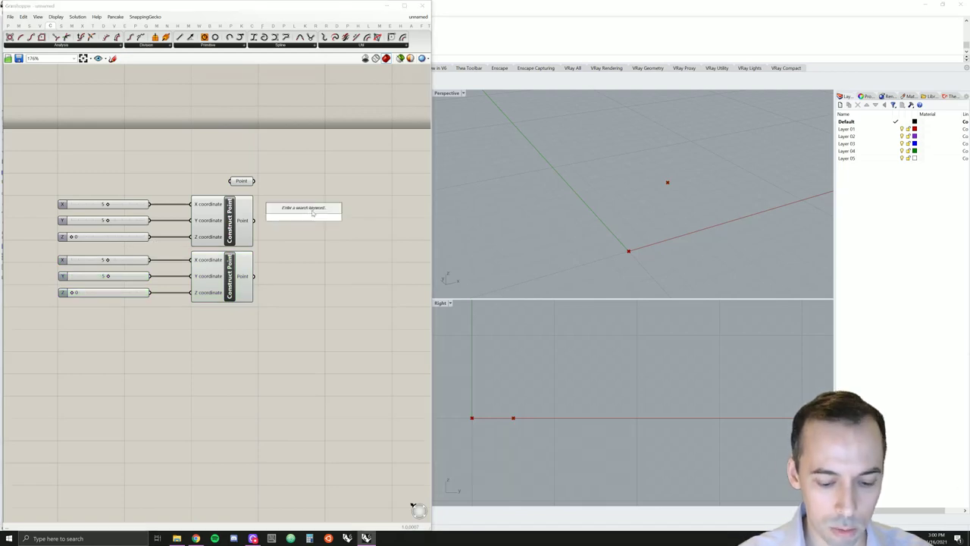
text(polyt)
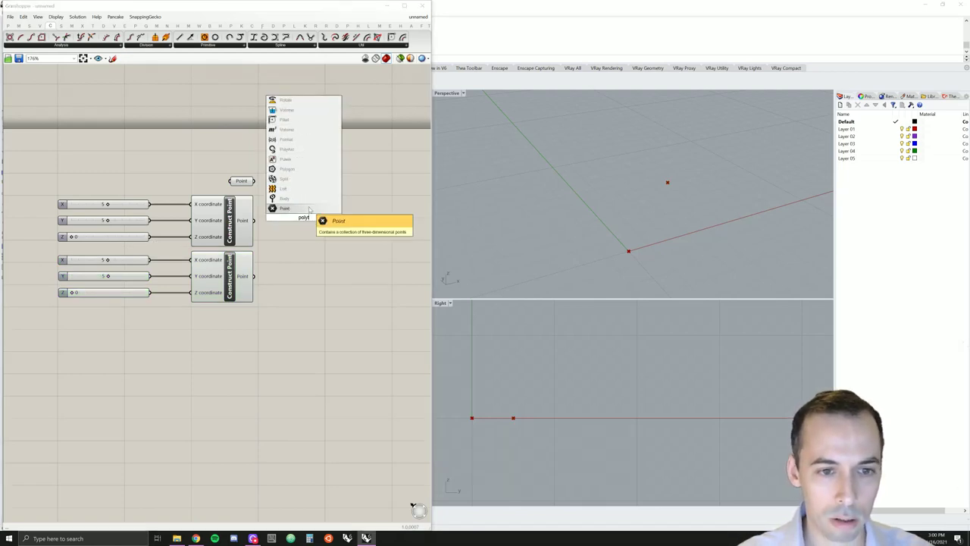
text(ine)
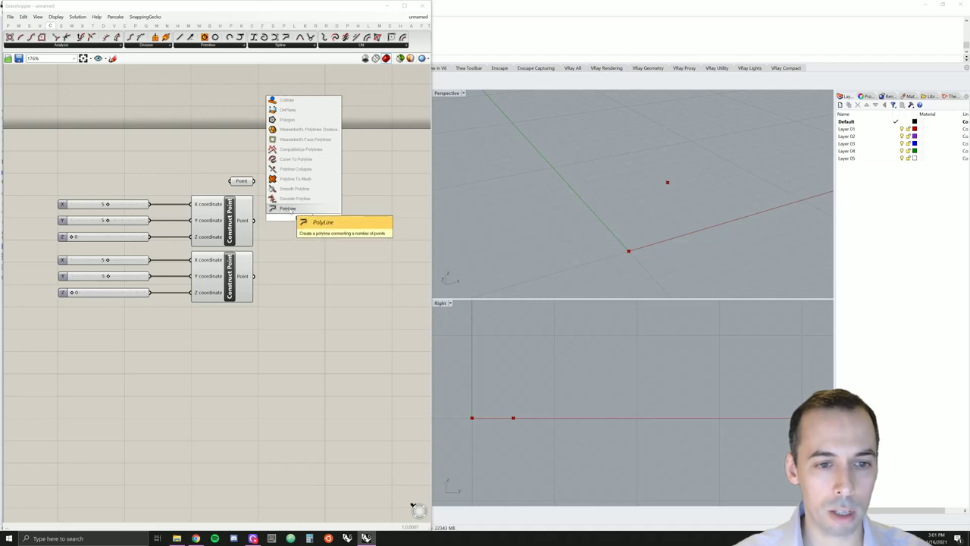
click(289, 209)
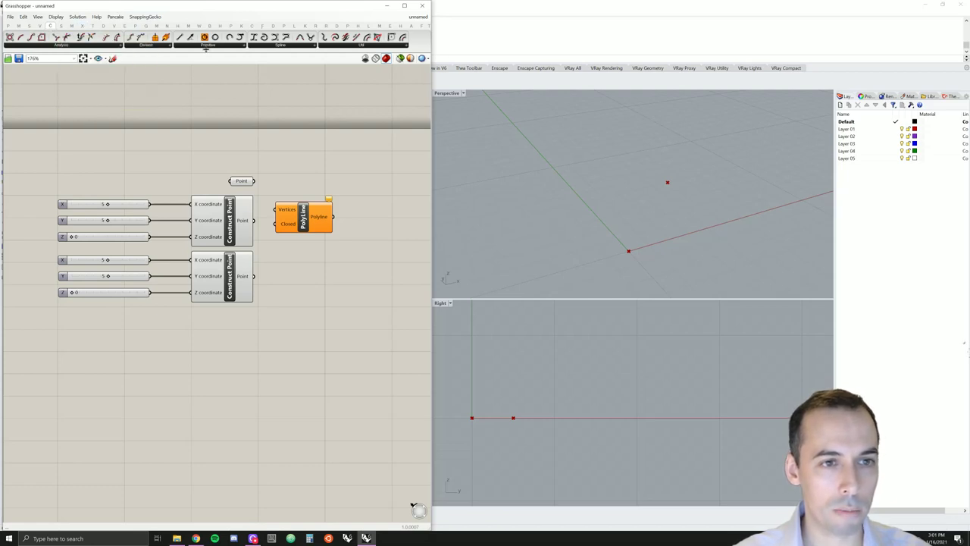
click(274, 47)
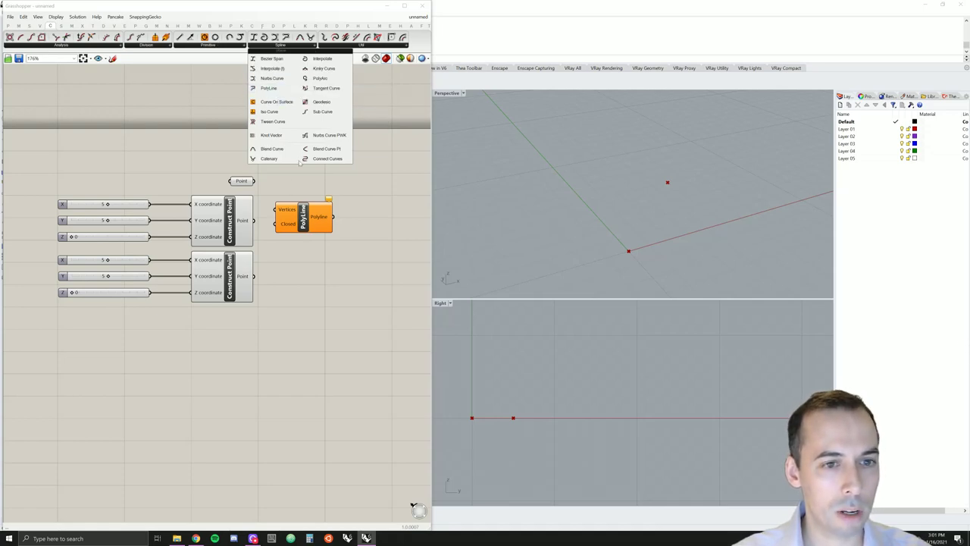
- Search the component library from the canvas for polyline
double_click(306, 251)
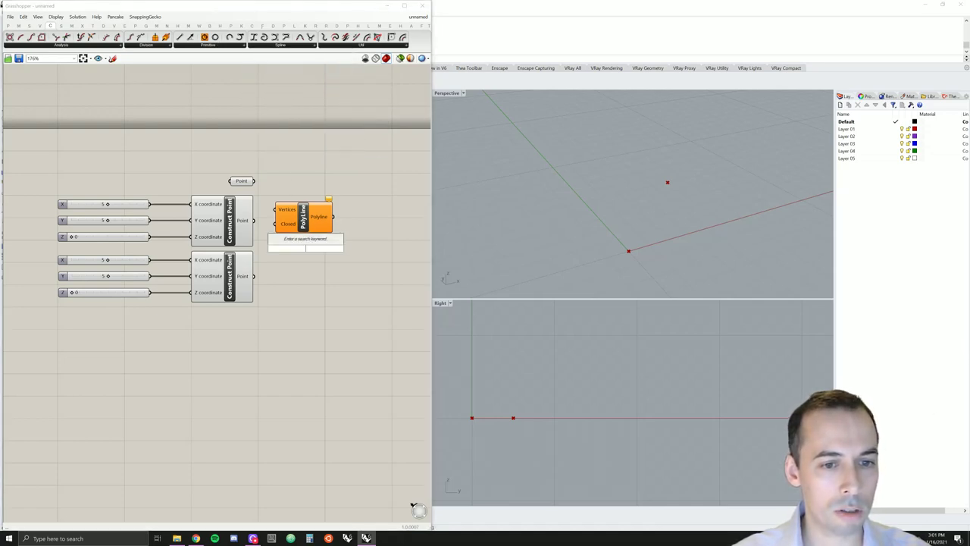
text(i)
key(BackSpace)
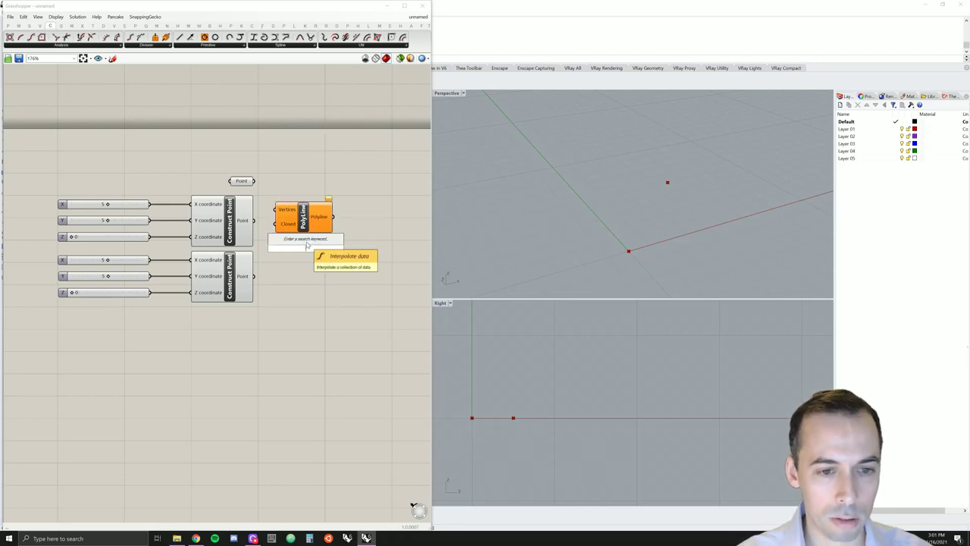
text(poly)
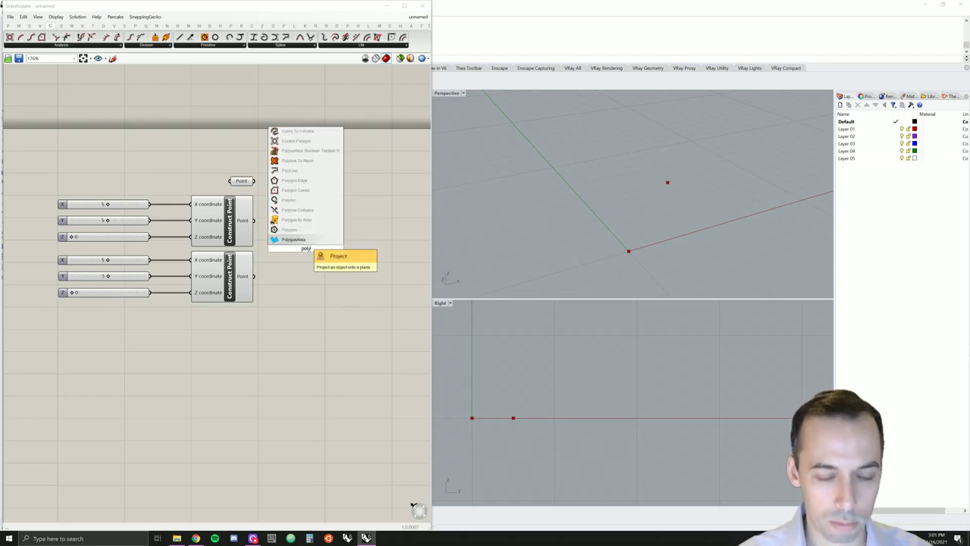
text(line)
key(Return)
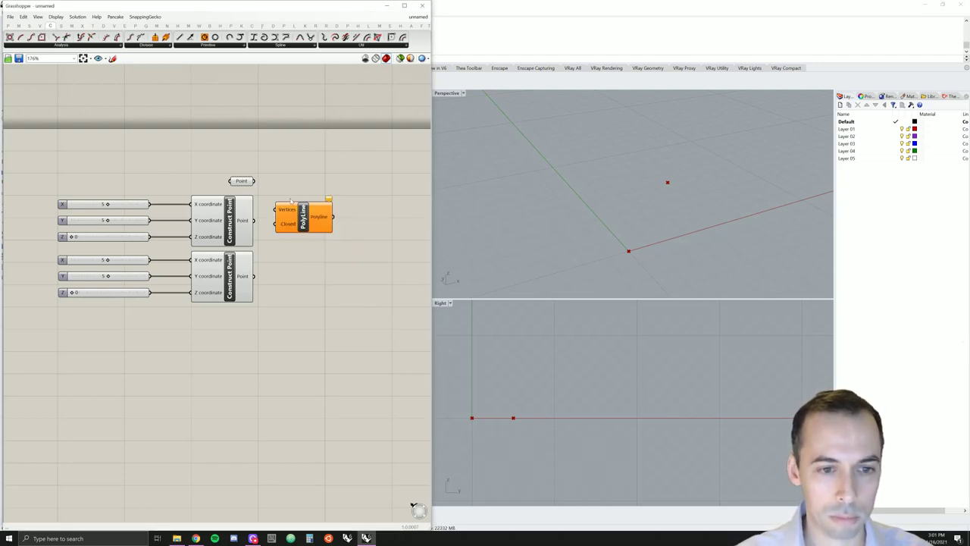
- Place the PolyLine component level with the Point parameter and connect the Point to its Vertices input
mouse_move(303, 217)
mouse_down()
mouse_move(306, 235)
mouse_move(317, 214)
mouse_up()
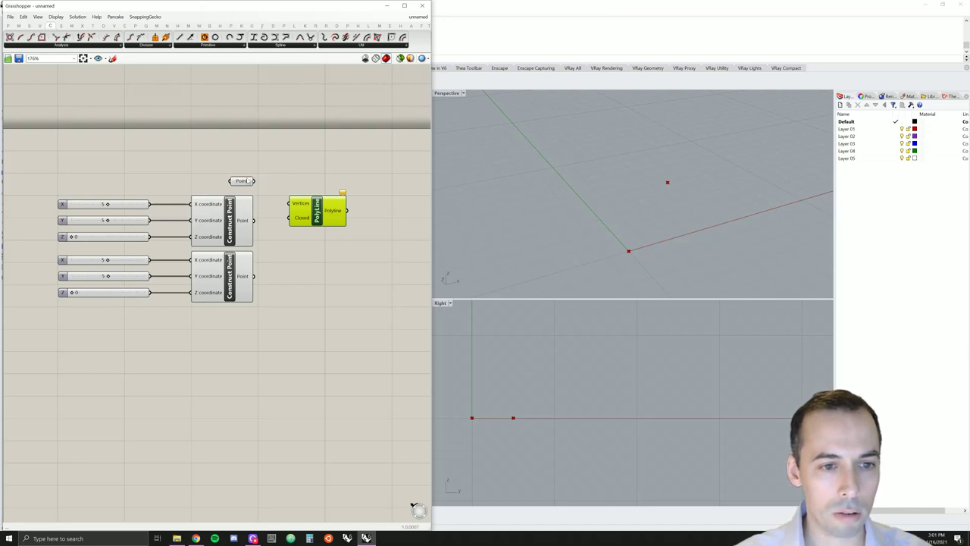
drag(255, 183, 302, 183)
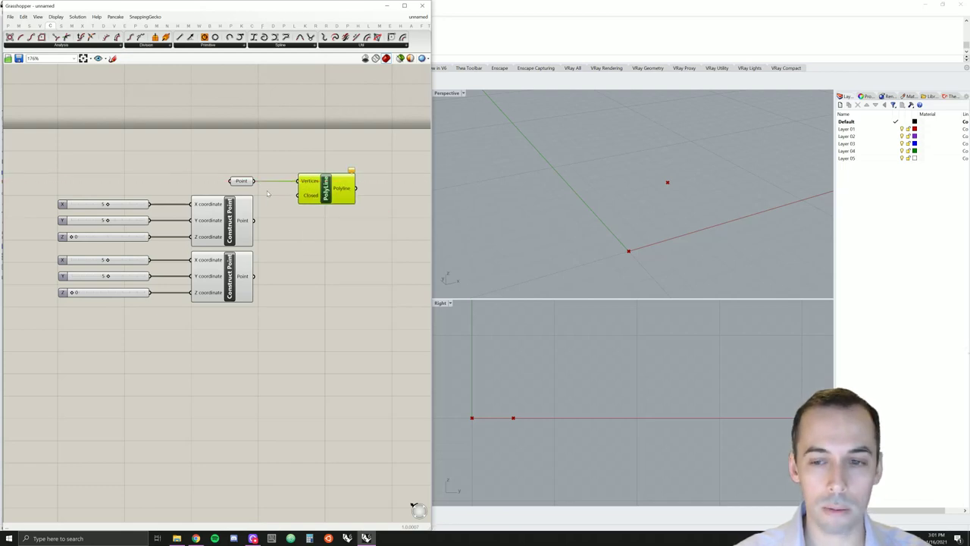
click(321, 171)
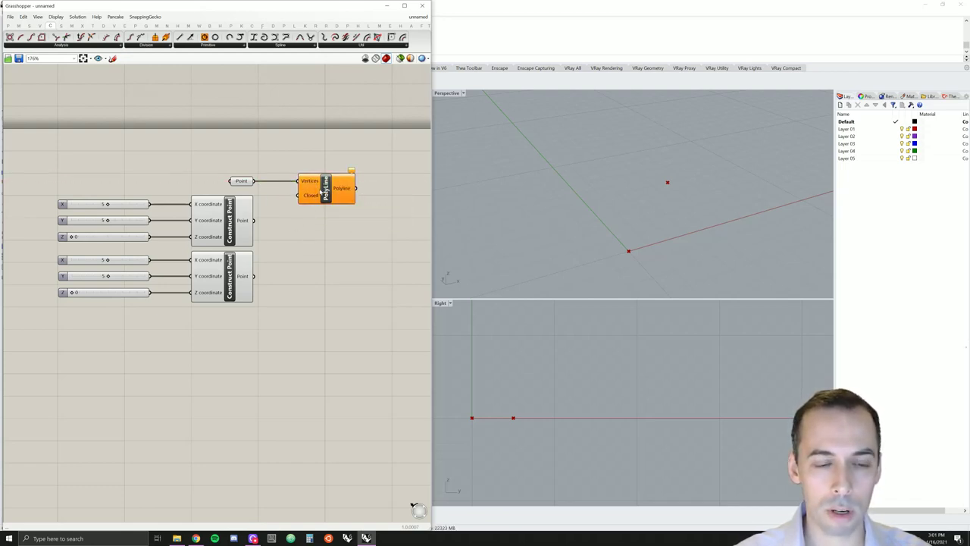
mouse_move(320, 187)
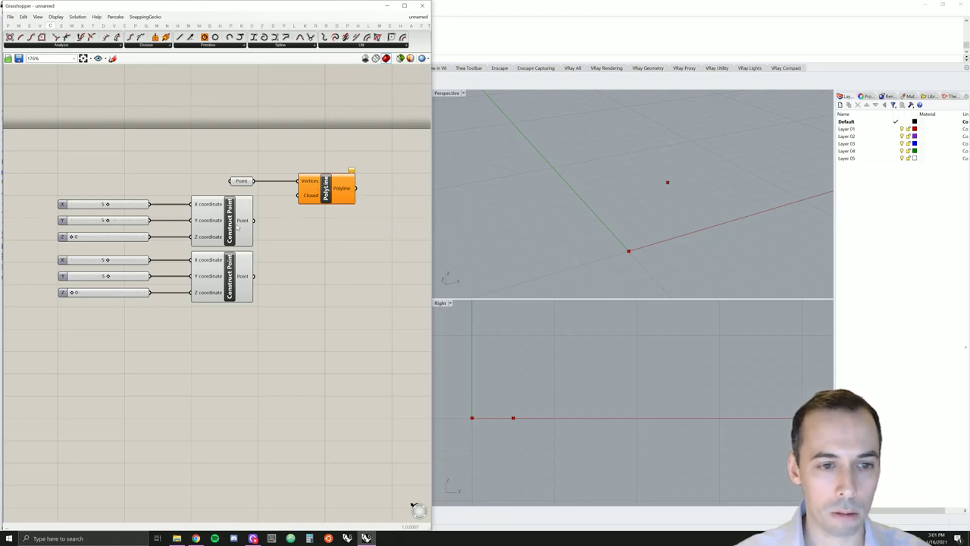
- Add both Construct Point outputs to the PolyLine's Vertices input alongside the Point parameter, and move the PolyLine farther from them
drag(253, 220, 298, 182)
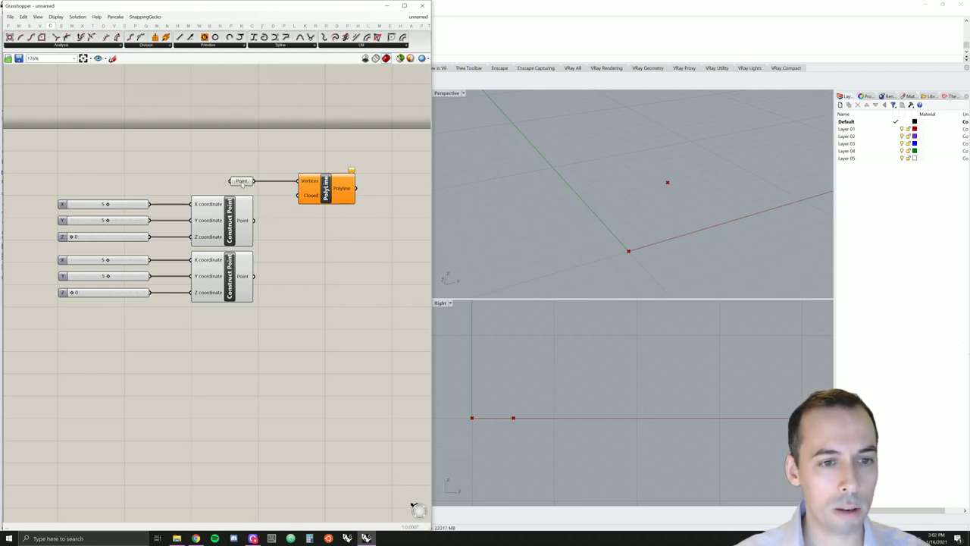
mouse_move(241, 184)
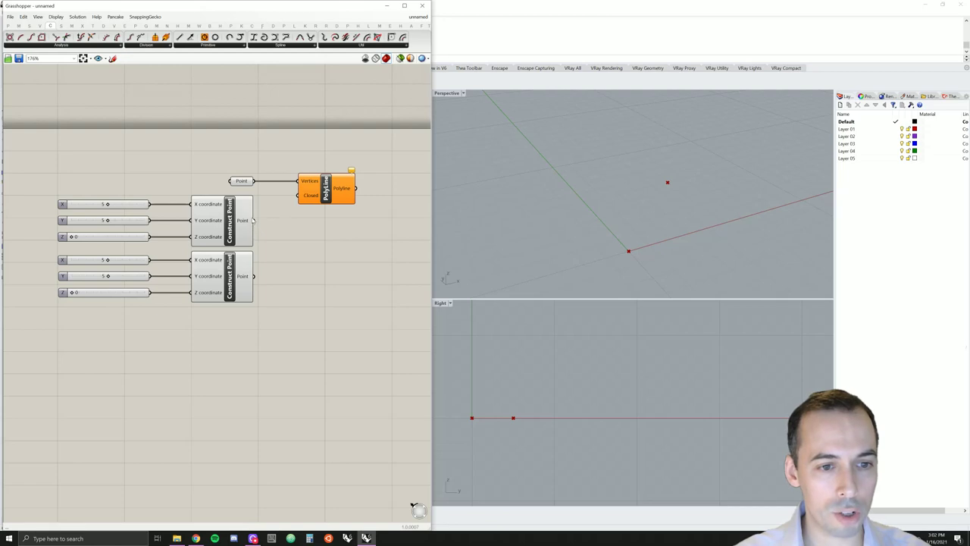
drag(254, 220, 299, 184)
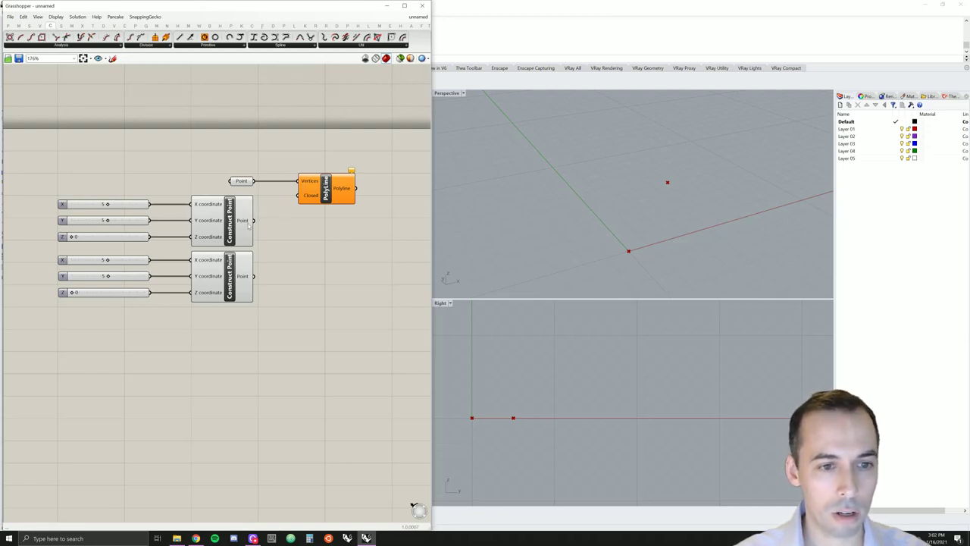
drag(254, 221, 301, 182)
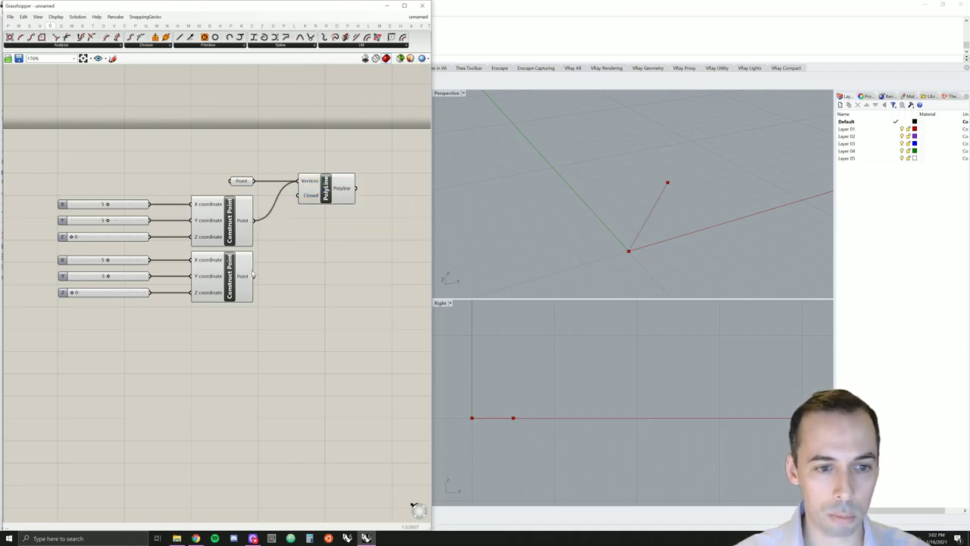
shift+drag(253, 277, 355, 193)
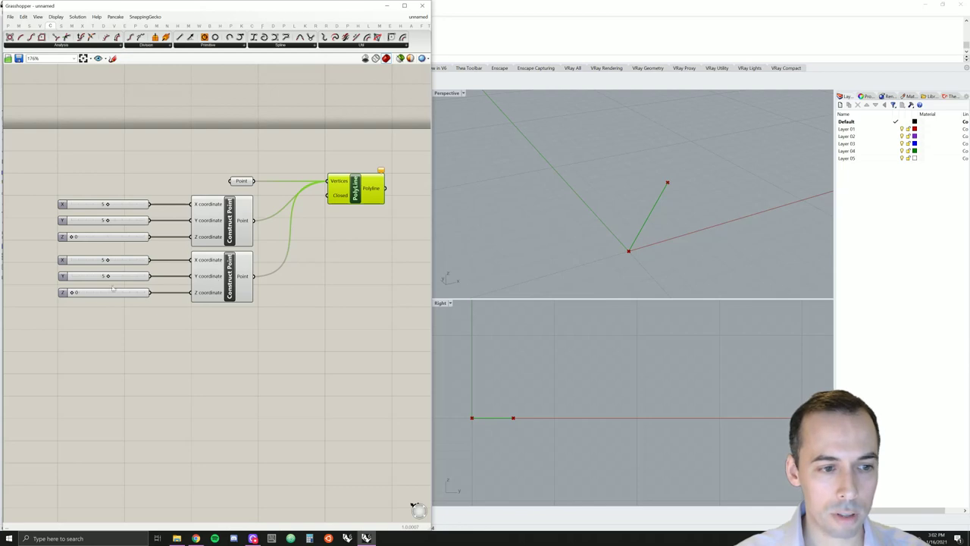
- Set the second Construct Point's X slider to 10 and its Y slider to 6
ctrl+click(357, 190)
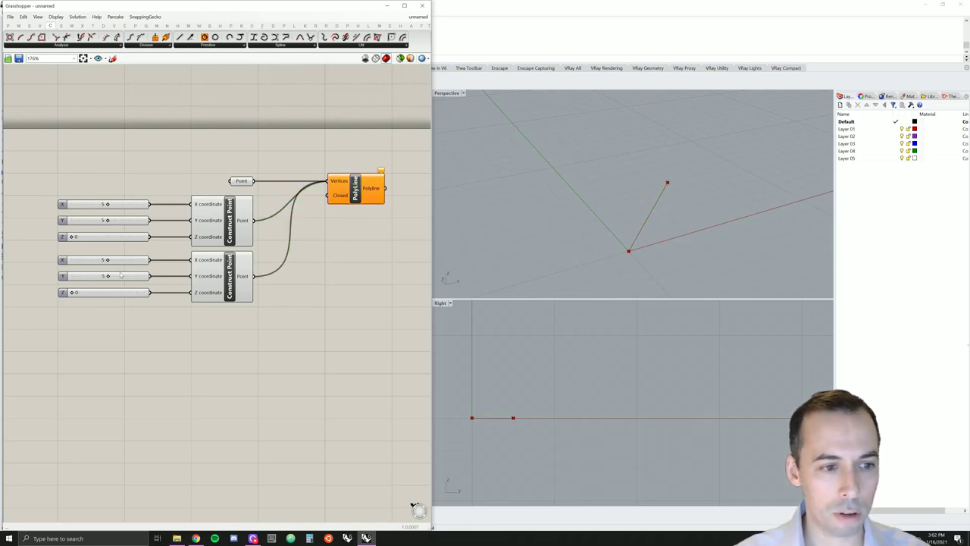
drag(76, 294, 116, 277)
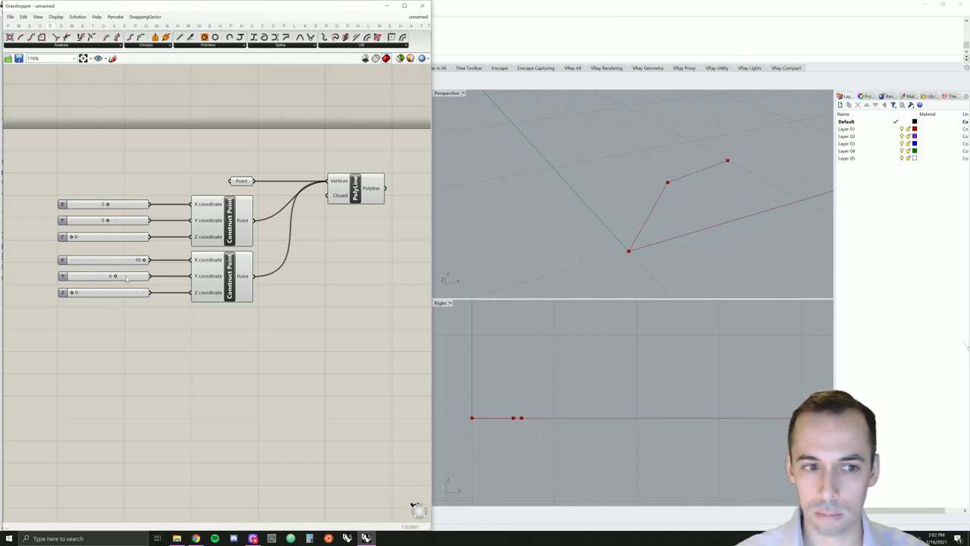
- Delete all the sliders and both Construct Points, and shift the remaining Point and PolyLine toward the canvas's left edge
right_drag(320, 276, 304, 310)
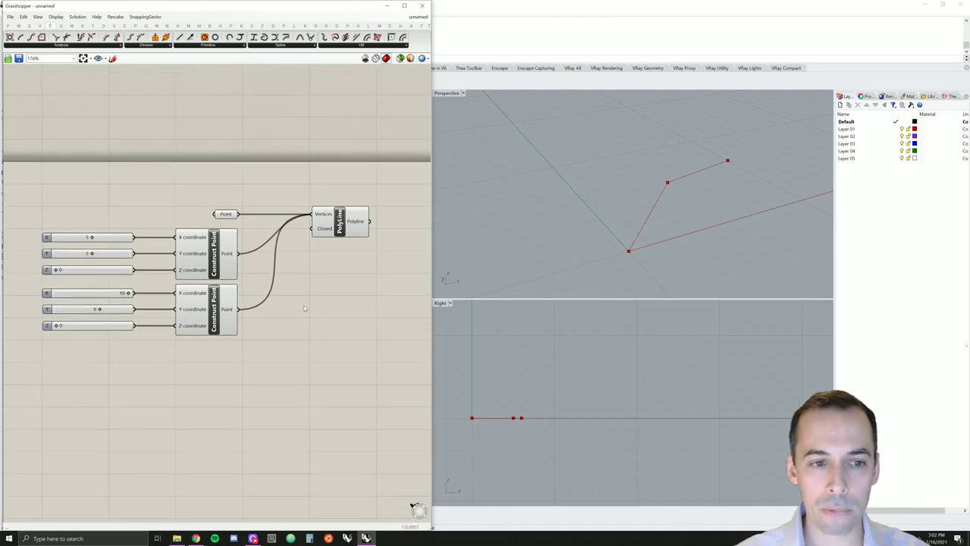
drag(267, 375, 41, 228)
key(Delete)
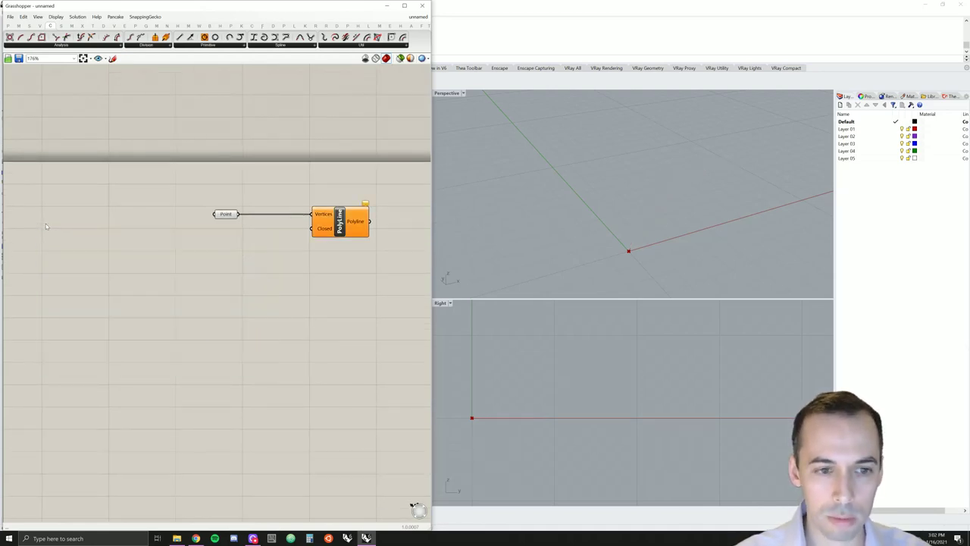
drag(342, 172, 219, 274)
drag(226, 220, 58, 220)
click(78, 248)
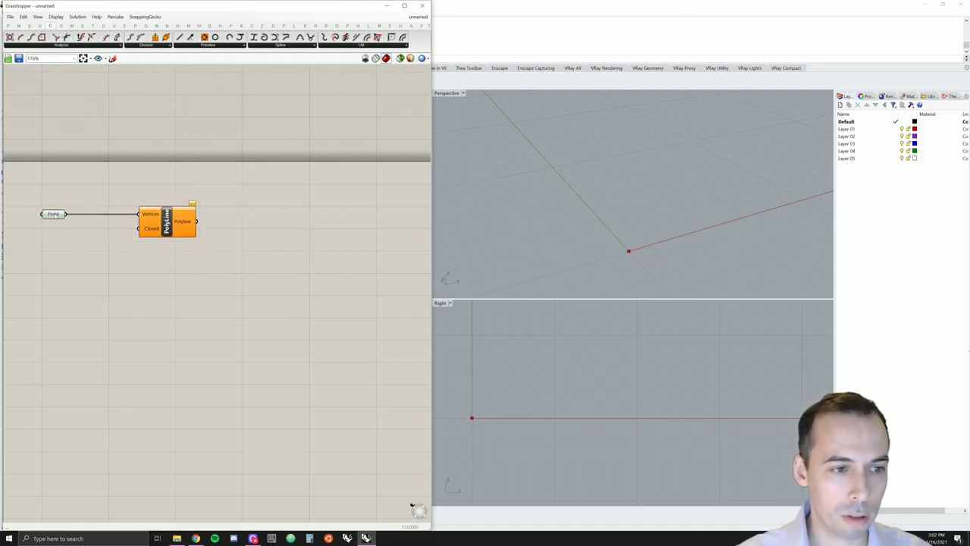
- Duplicate the Point parameter three times, stacking the copies in a column below the original
click(55, 215)
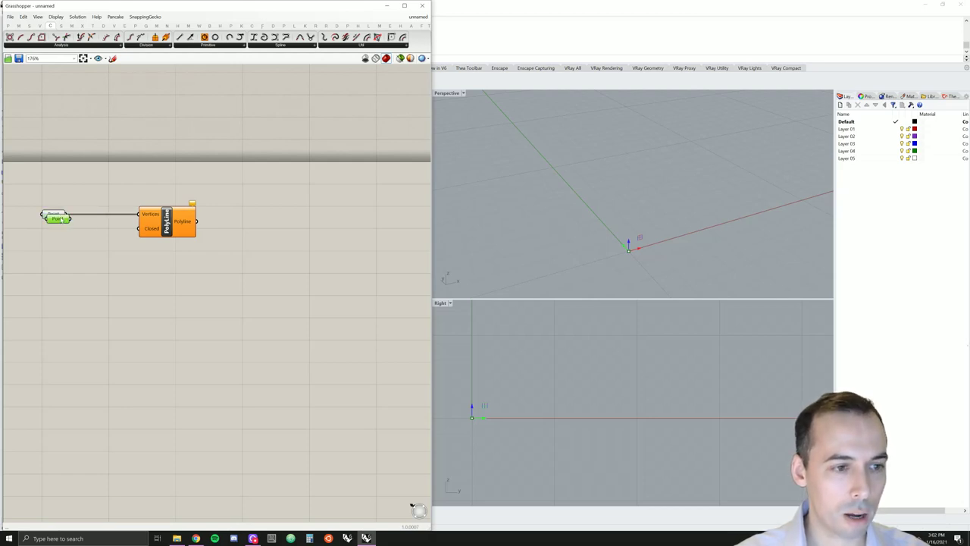
alt+drag(58, 220, 63, 247)
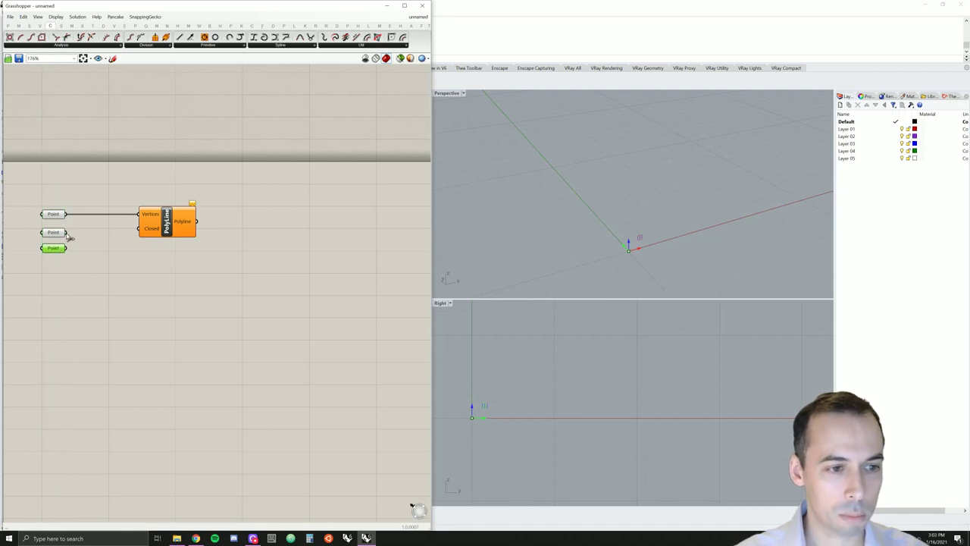
alt+drag(64, 227, 52, 267)
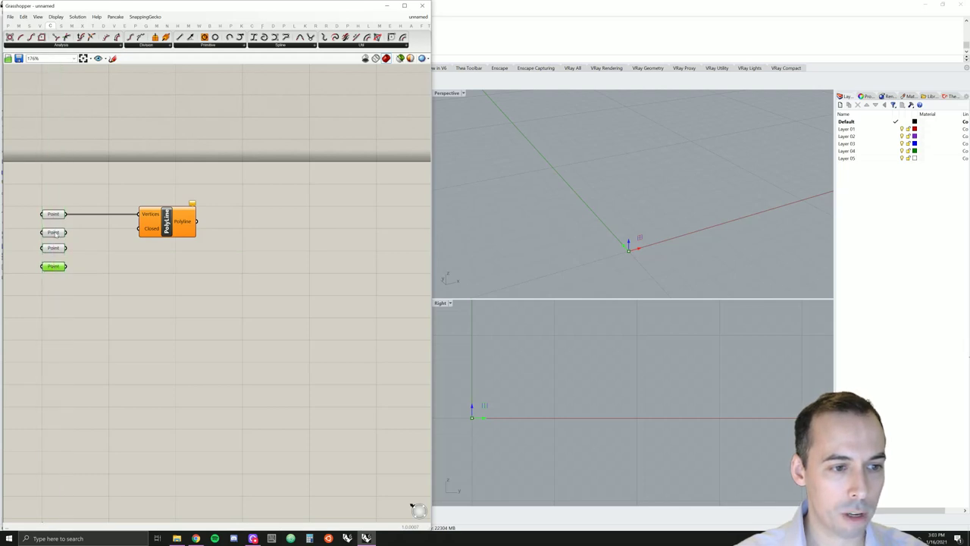
- Move the three duplicated points away from the origin to separate locations in the Perspective viewport
click(55, 232)
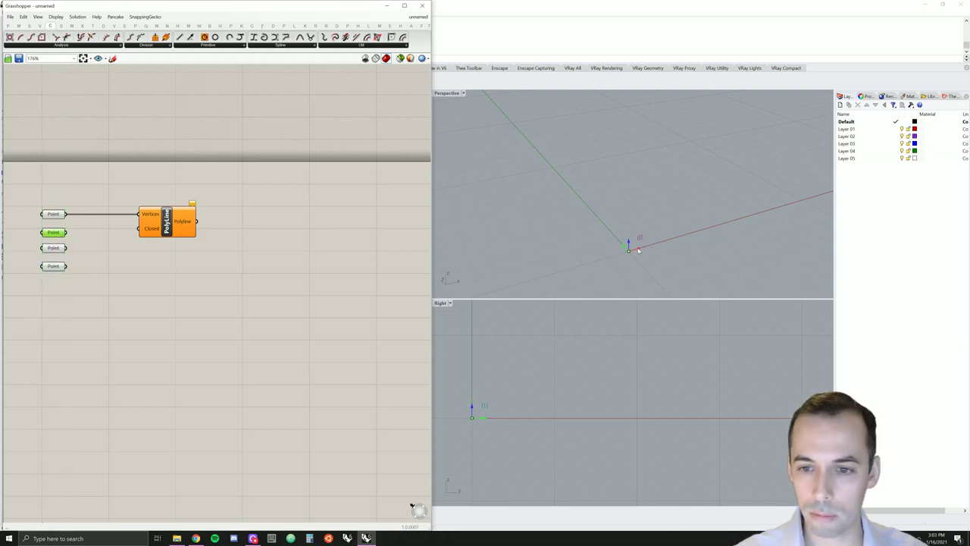
drag(638, 250, 626, 207)
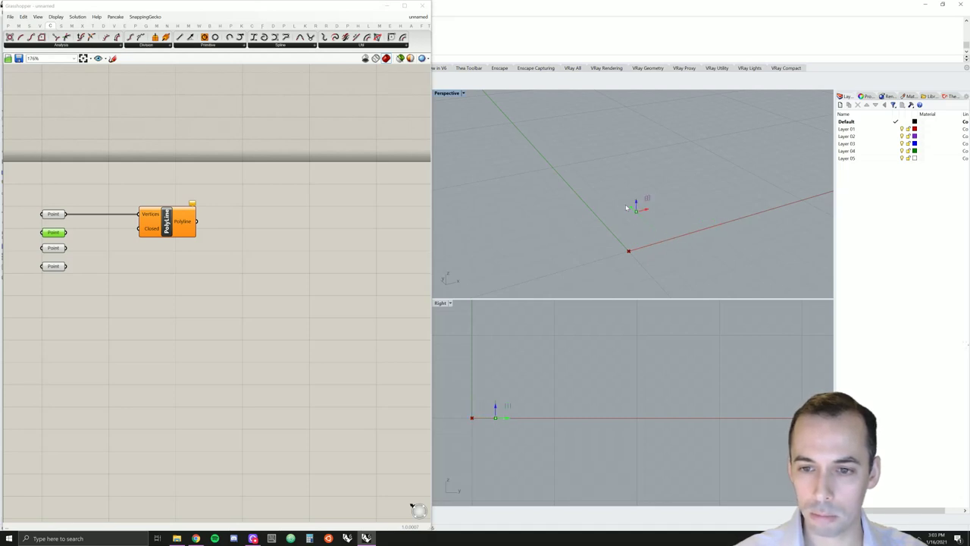
click(53, 248)
drag(633, 251, 668, 216)
click(55, 266)
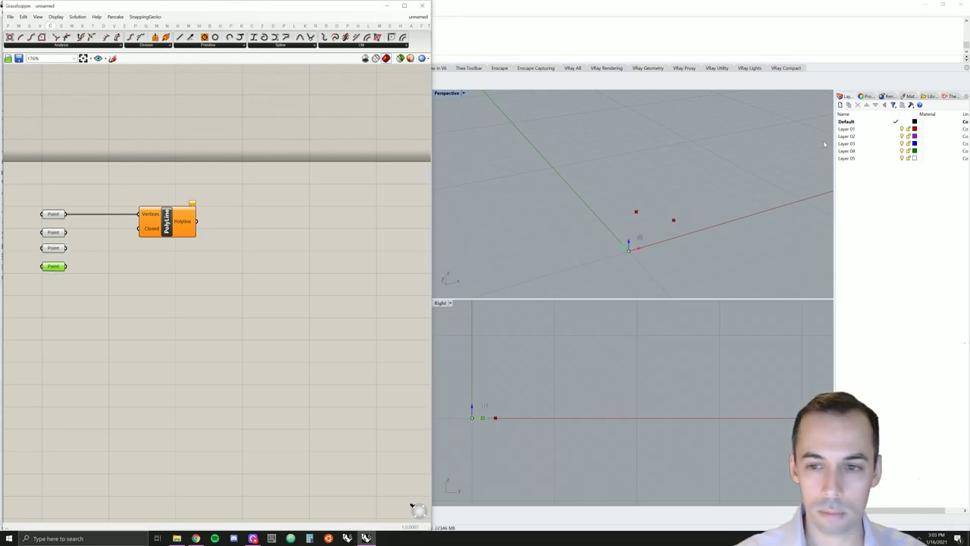
drag(639, 250, 685, 191)
click(87, 247)
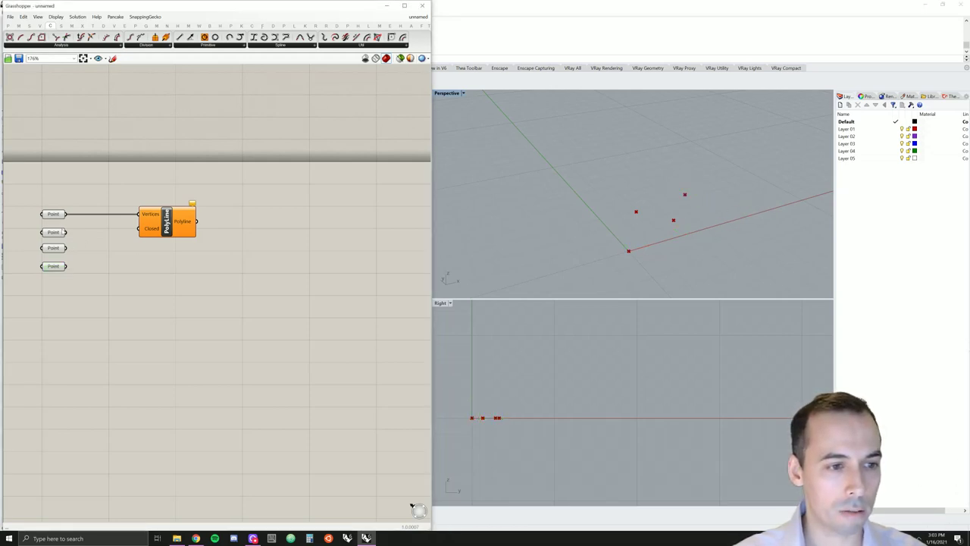
- Add the three duplicated Point parameters, in order from top to bottom, to the PolyLine's Vertices input
drag(65, 232, 141, 215)
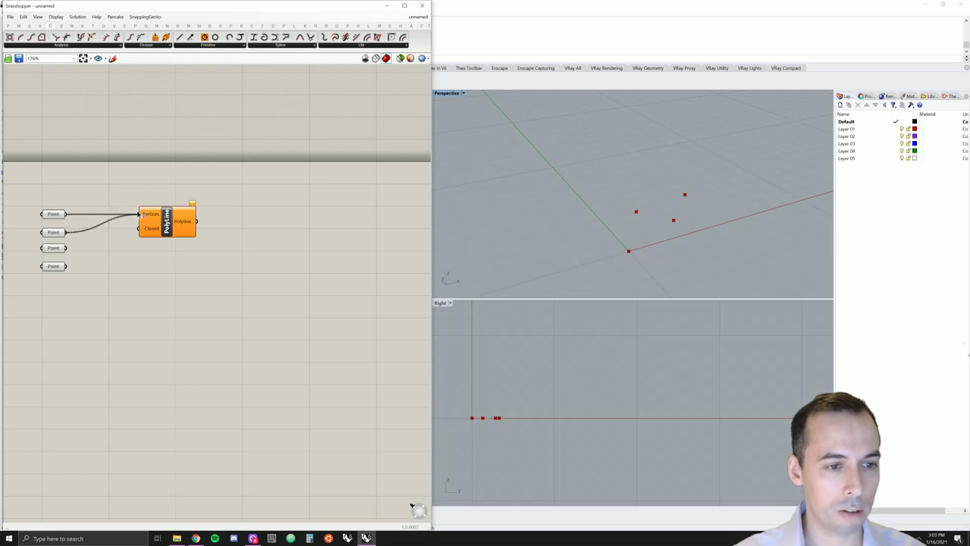
drag(67, 248, 141, 215)
drag(68, 268, 146, 215)
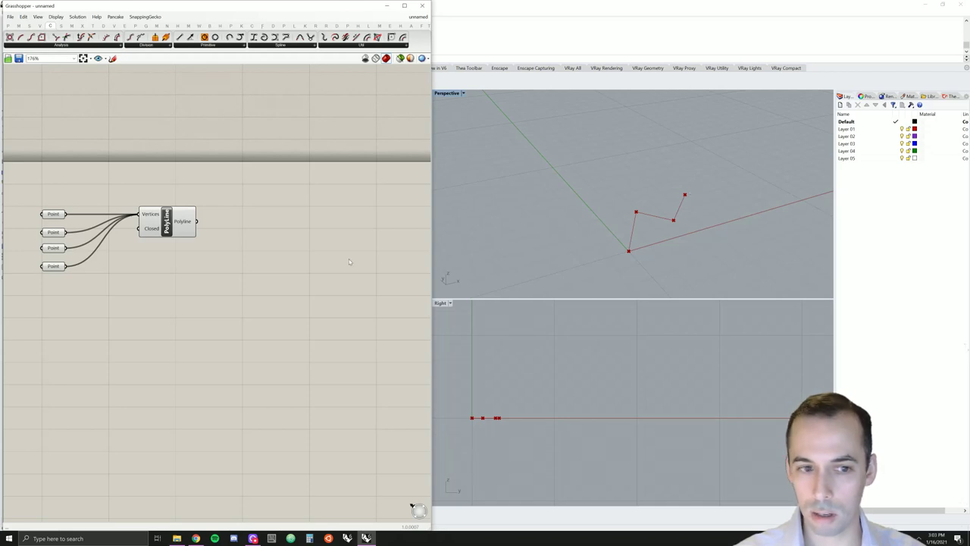
right_drag(217, 270, 310, 271)
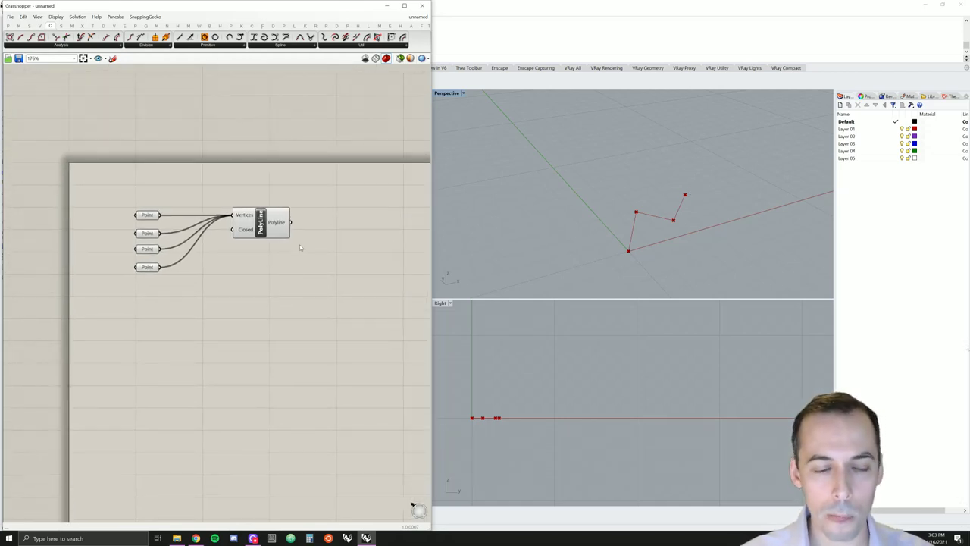
drag(349, 182, 113, 326)
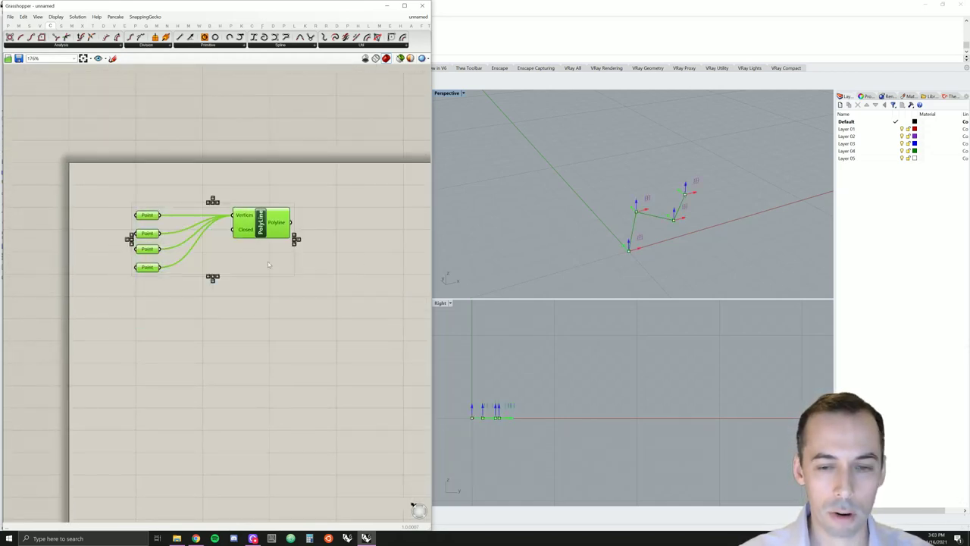
click(275, 324)
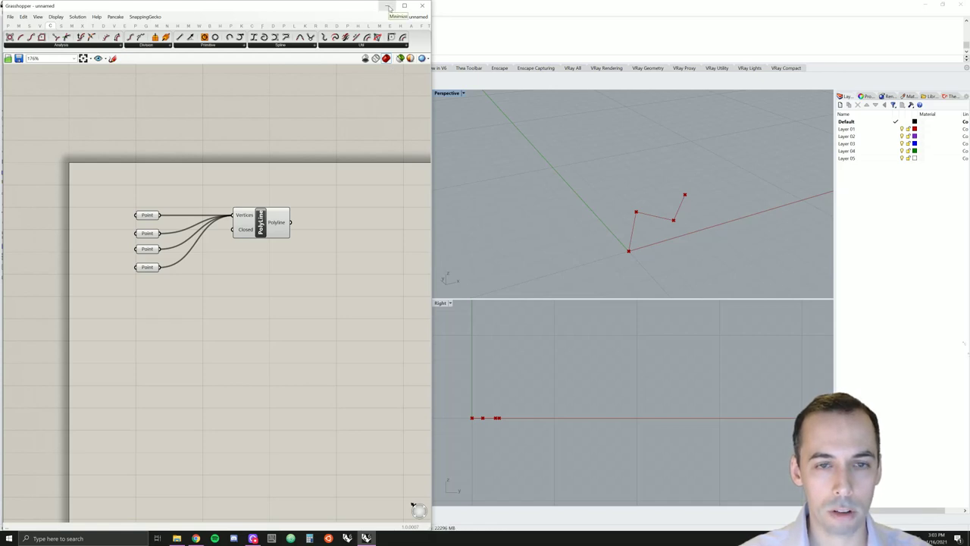
- Minimize Grasshopper and draw a four-point interpolated curve in Rhino's Top viewport, from the origin over a crest and trough to the x-axis
click(389, 7)
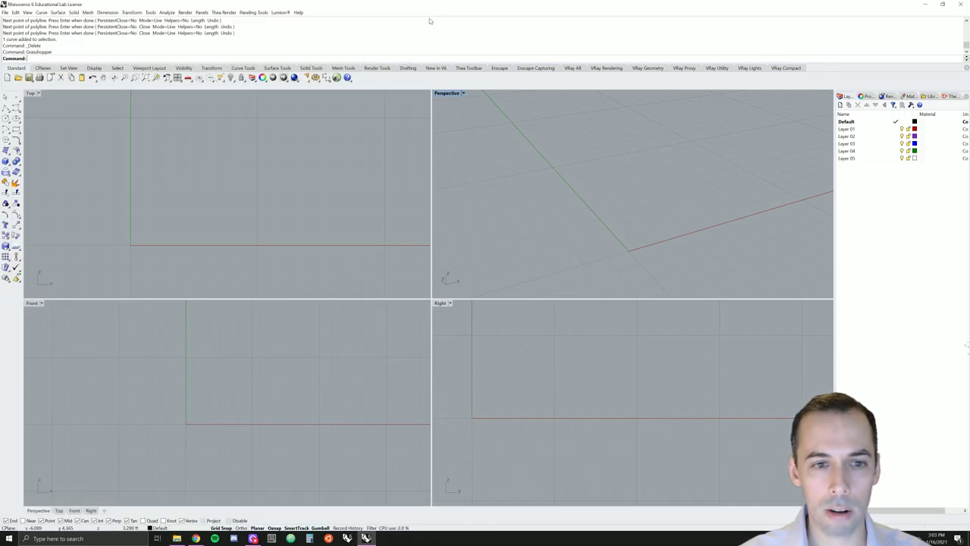
click(21, 114)
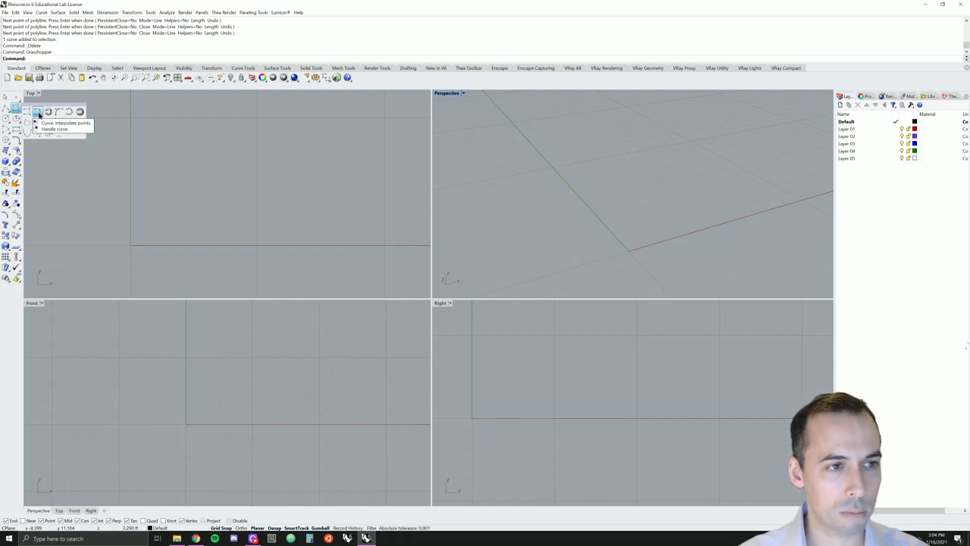
click(38, 112)
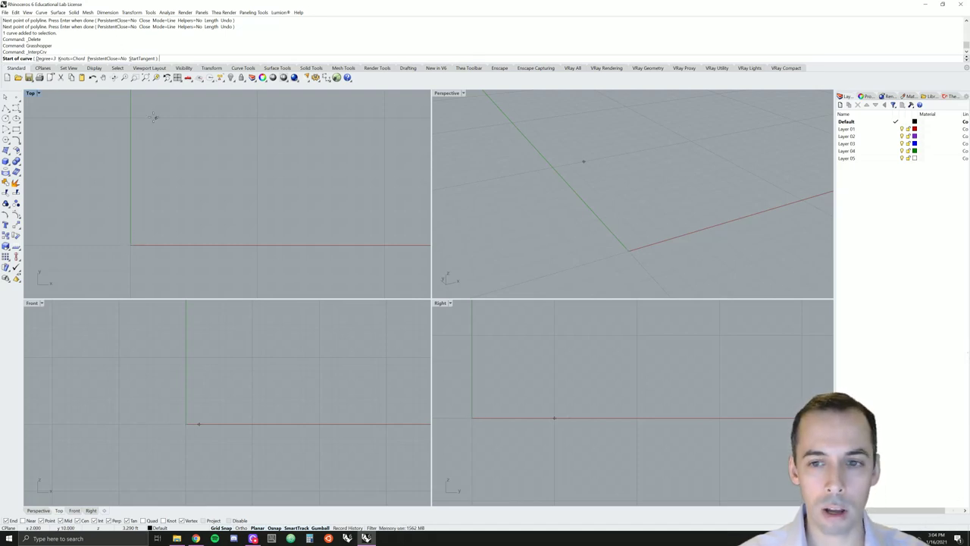
click(130, 246)
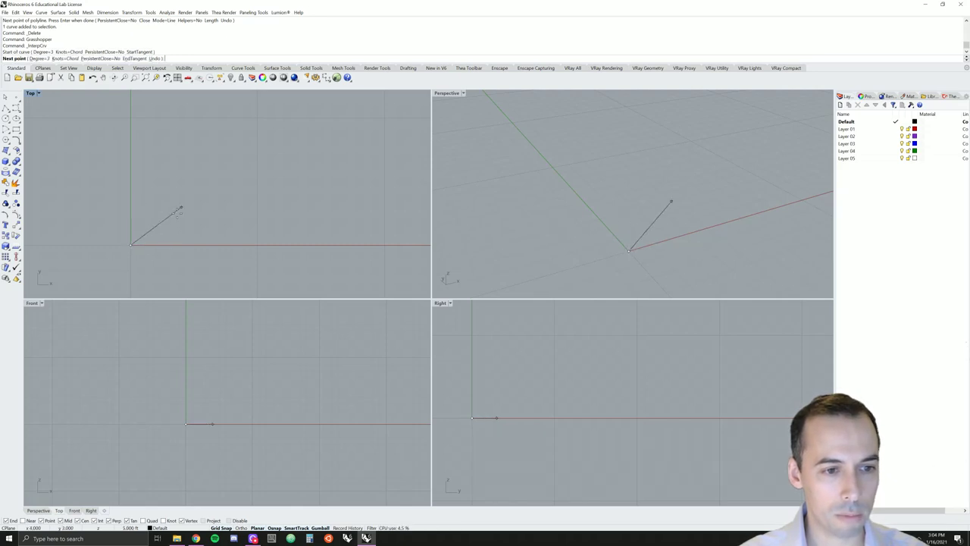
click(170, 219)
click(229, 266)
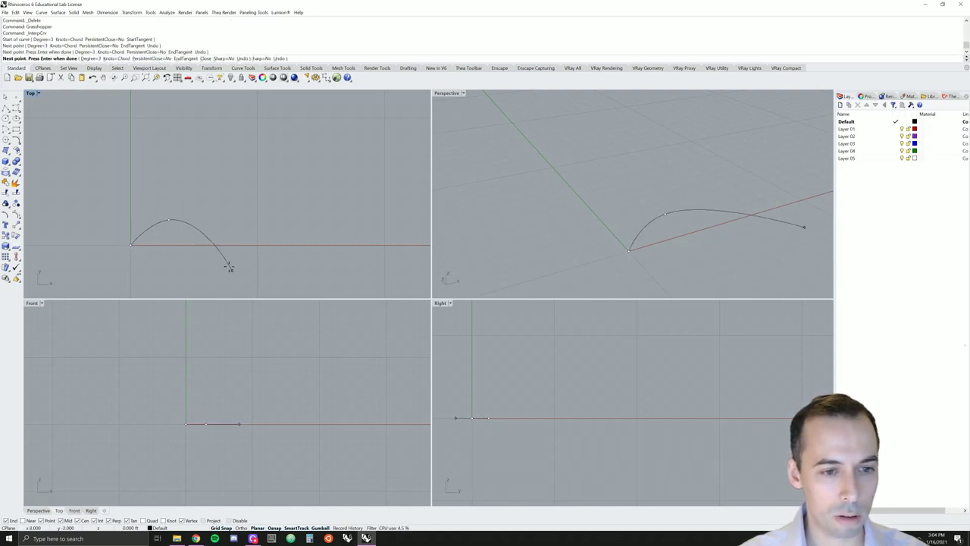
click(283, 244)
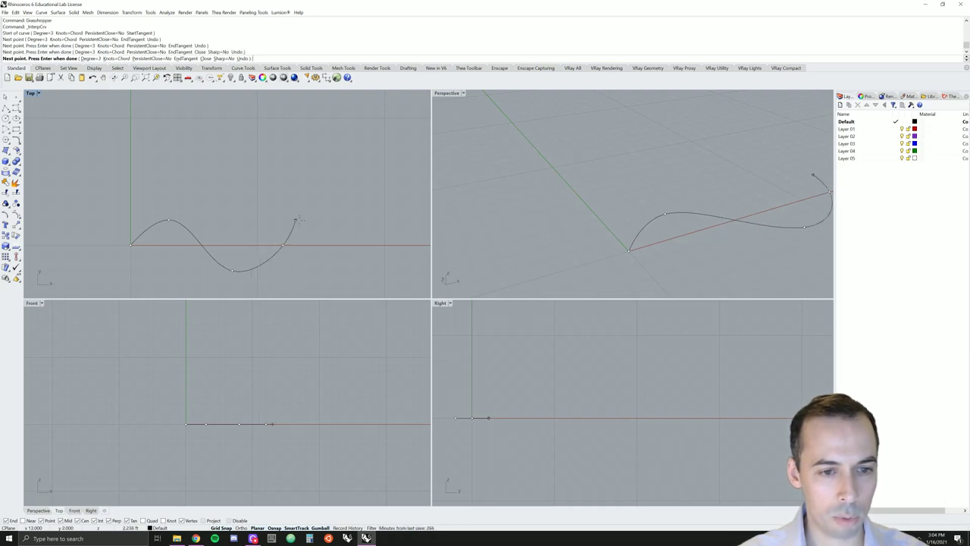
key(Return)
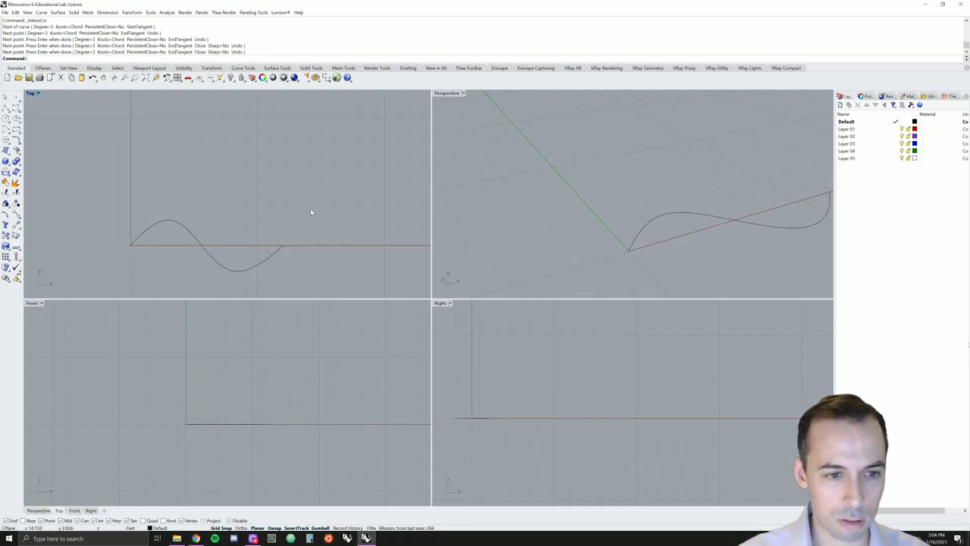
- Select the interpolated curve to show its control points and move the uppermost control point straight down, flattening the crest
drag(294, 270, 78, 184)
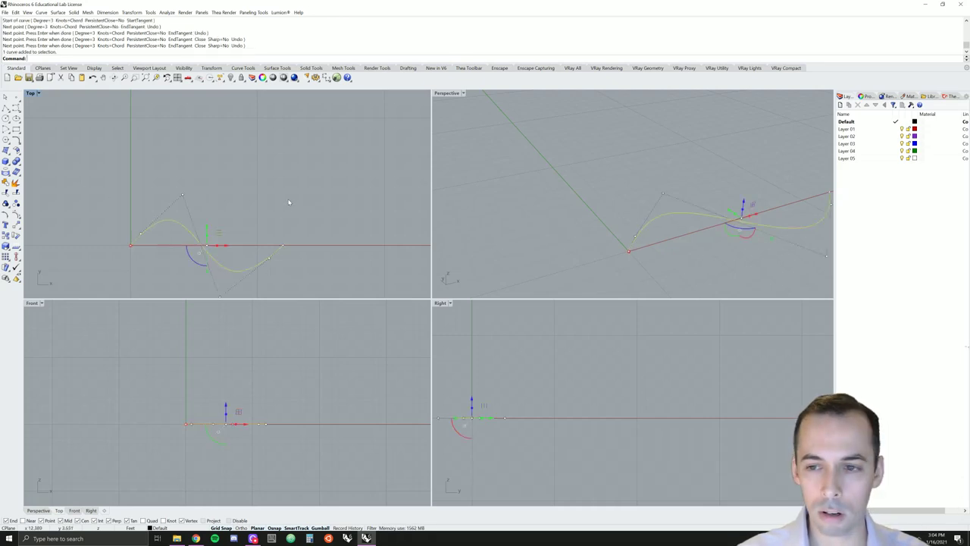
right_drag(273, 219, 210, 234)
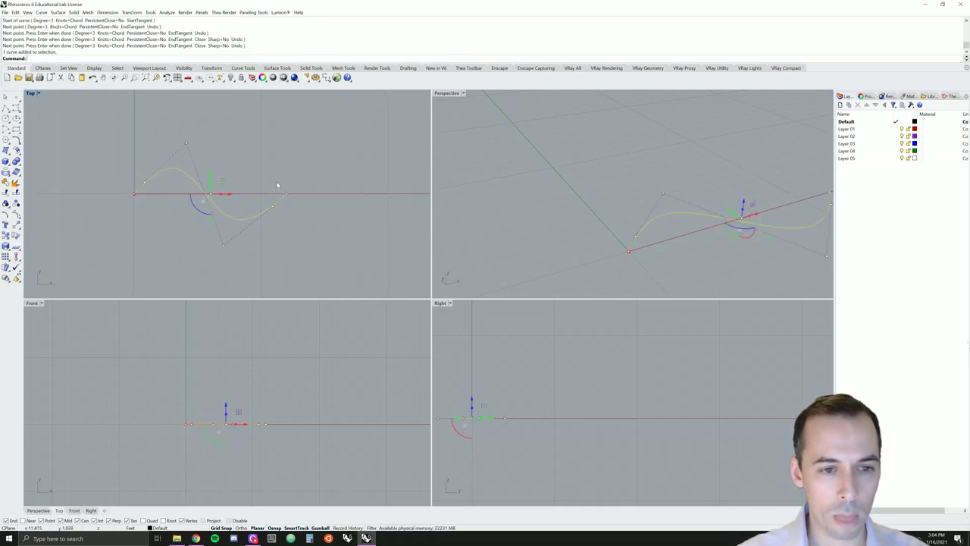
click(262, 146)
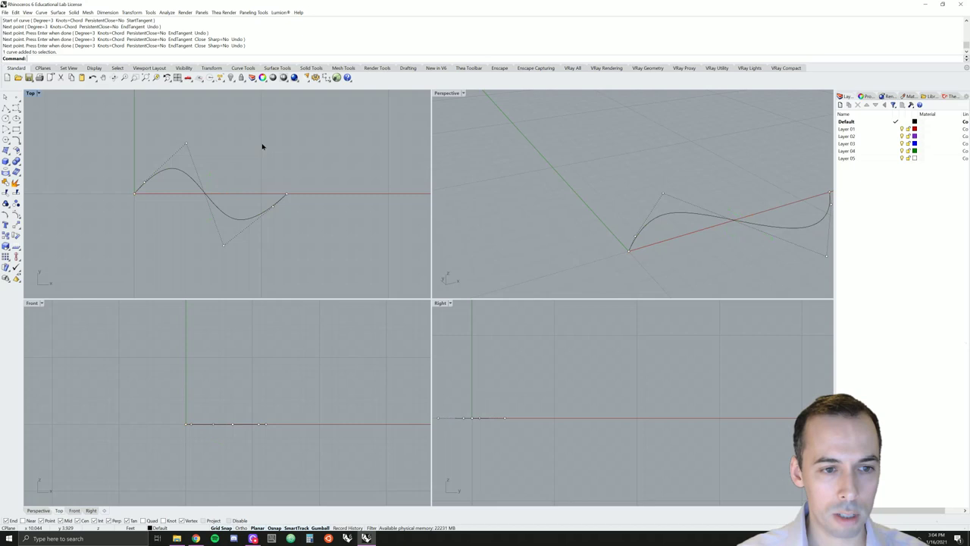
click(235, 219)
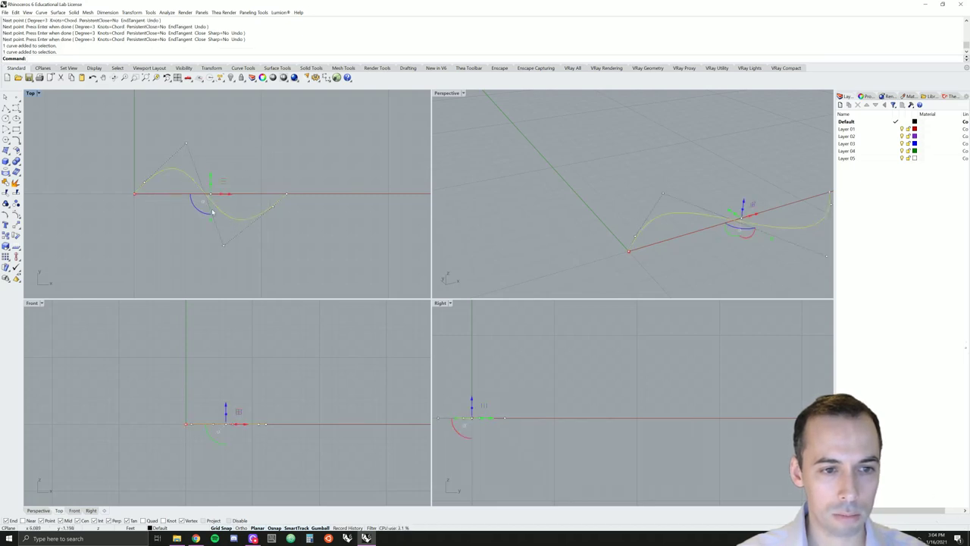
click(187, 145)
drag(191, 132, 195, 174)
click(248, 146)
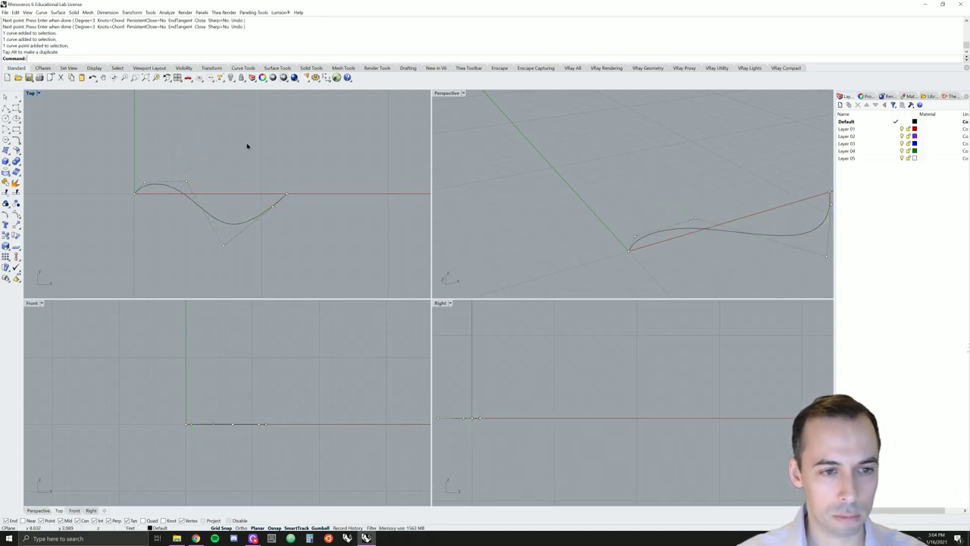
- Select the whole reshaped curve and reopen the Grasshopper canvas with the Grasshopper command
drag(332, 148, 87, 260)
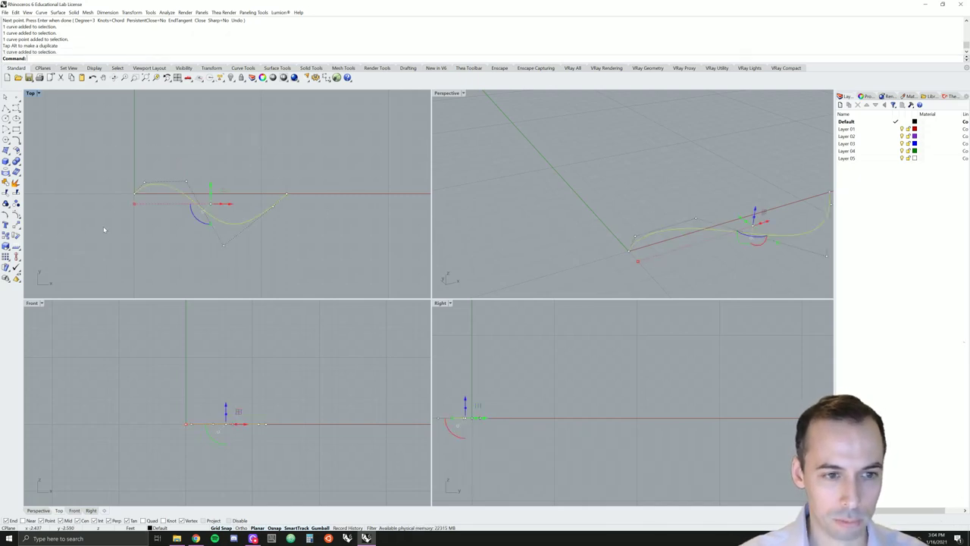
text(grasshopper)
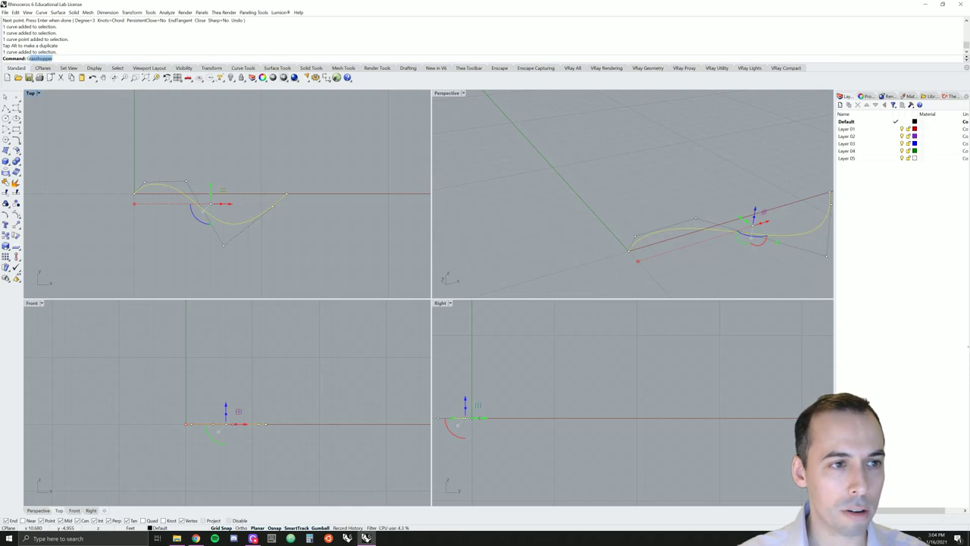
key(Return)
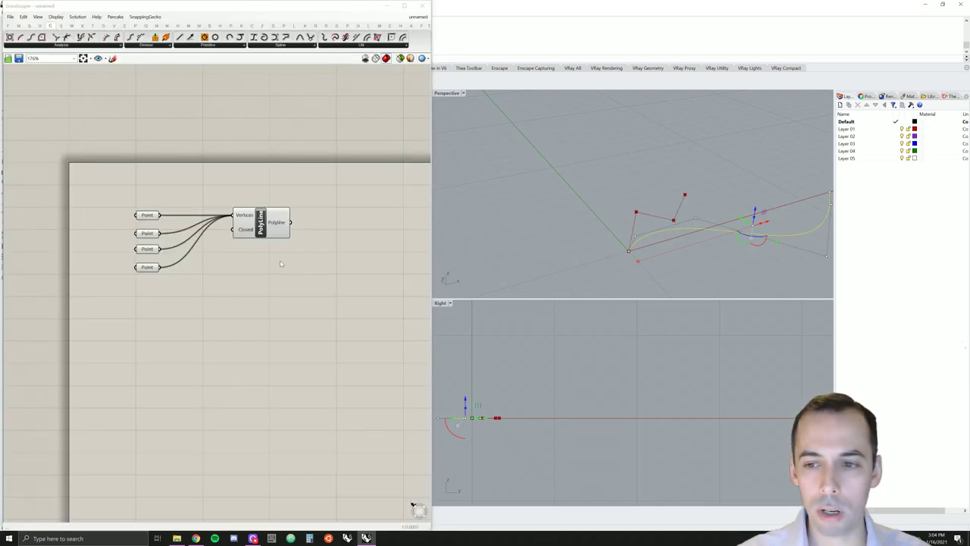
right_drag(372, 340, 329, 293)
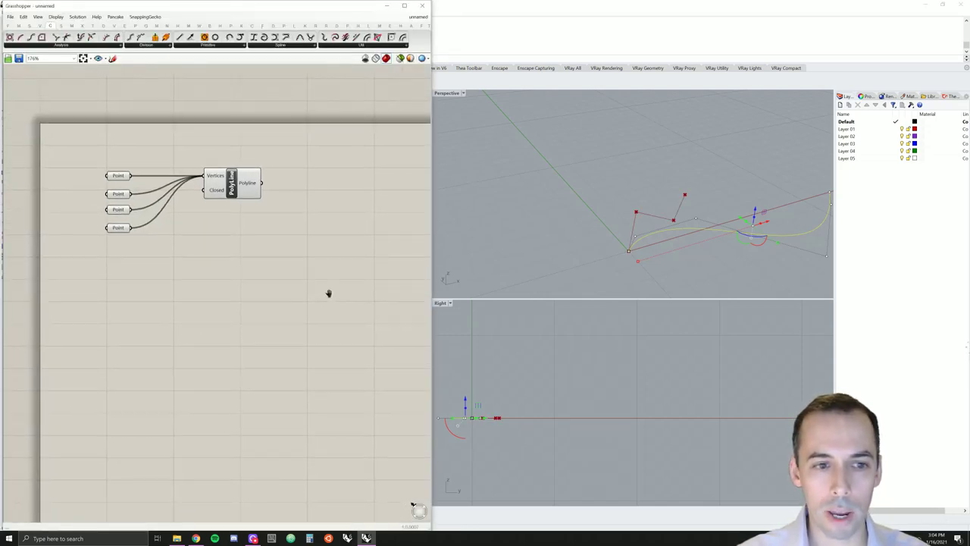
- Place a Curve parameter on the canvas below the four Point parameters
right_drag(652, 184, 582, 238)
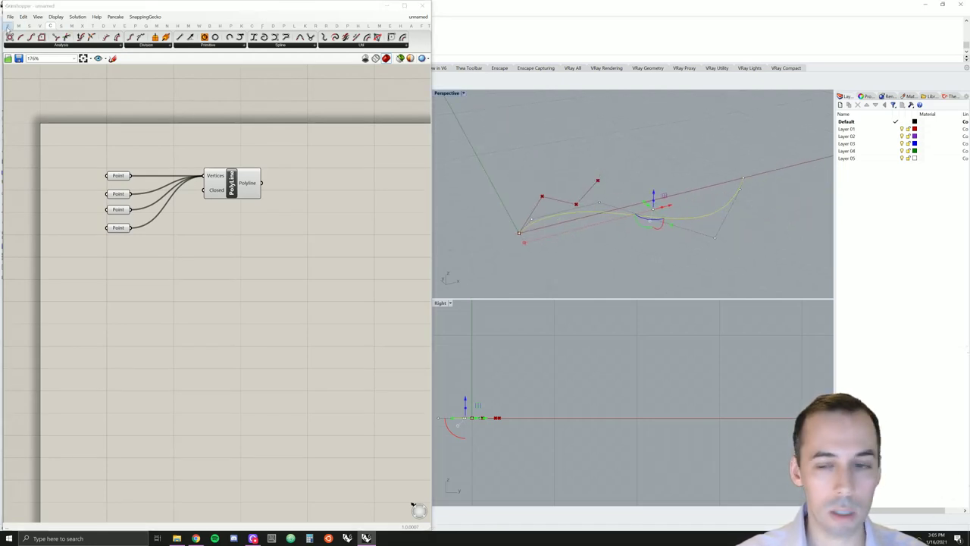
mouse_move(8, 27)
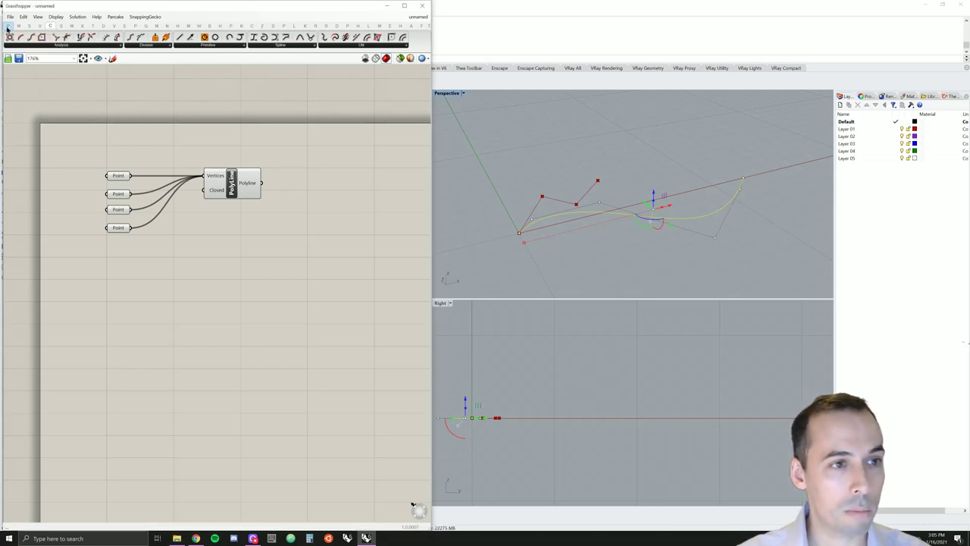
click(7, 25)
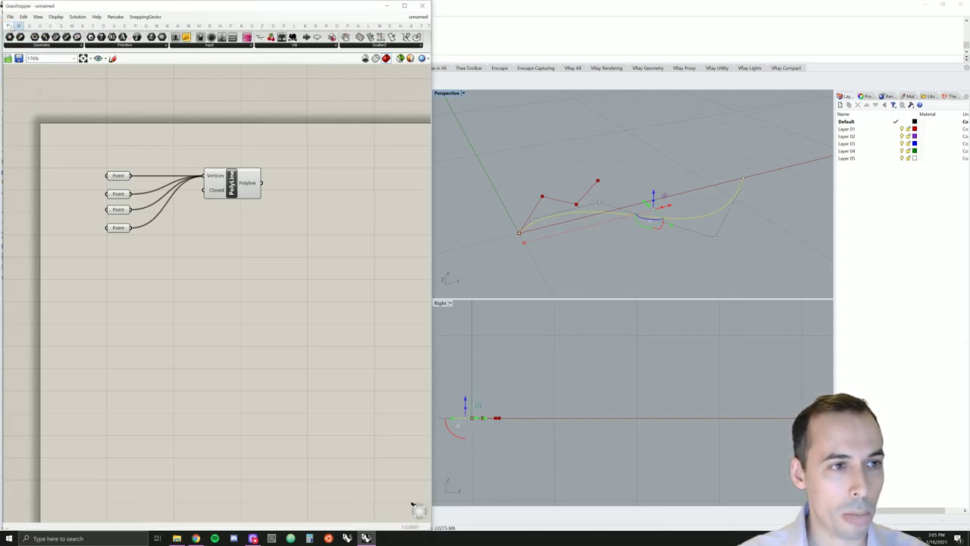
click(44, 47)
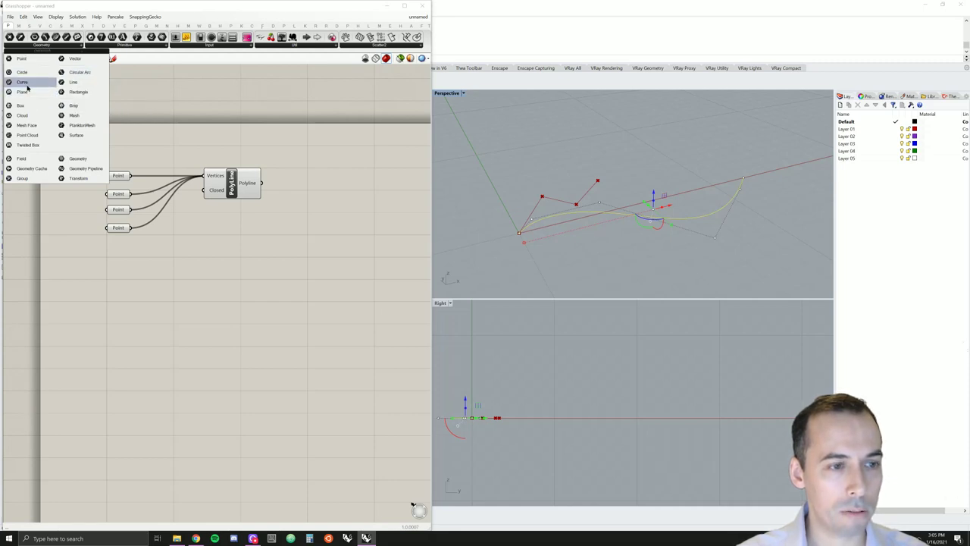
drag(22, 82, 120, 256)
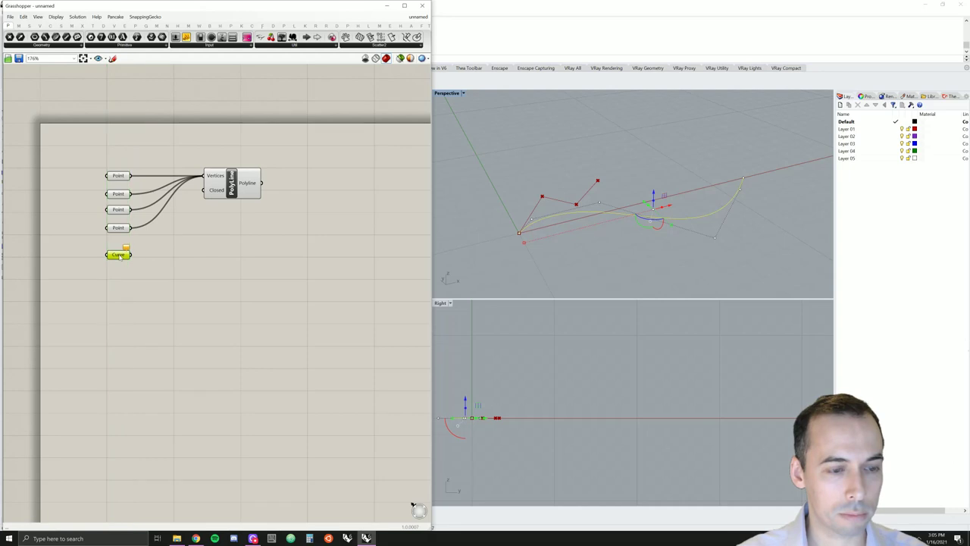
click(185, 245)
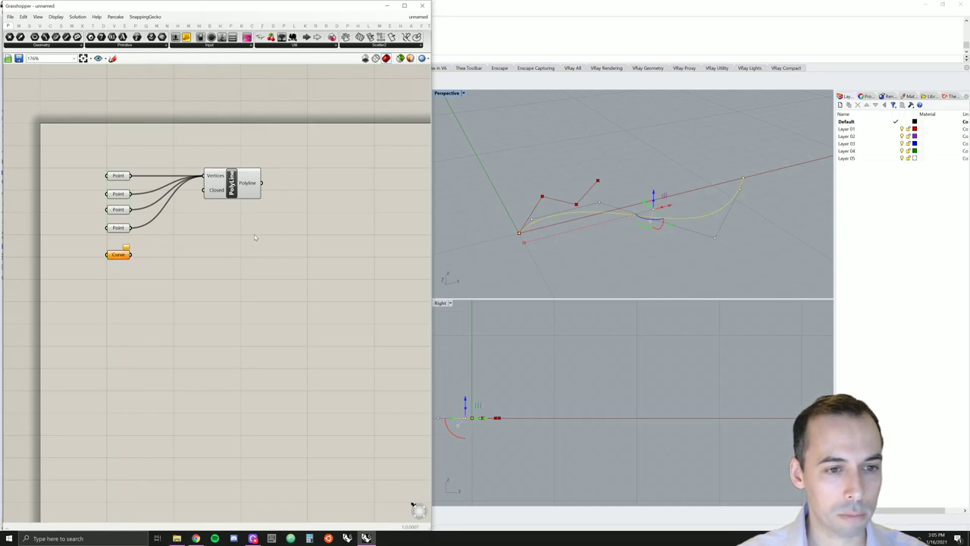
- Delete the PolyLine component and the four Point parameters, leaving only the Curve parameter on the canvas
click(234, 182)
key(Delete)
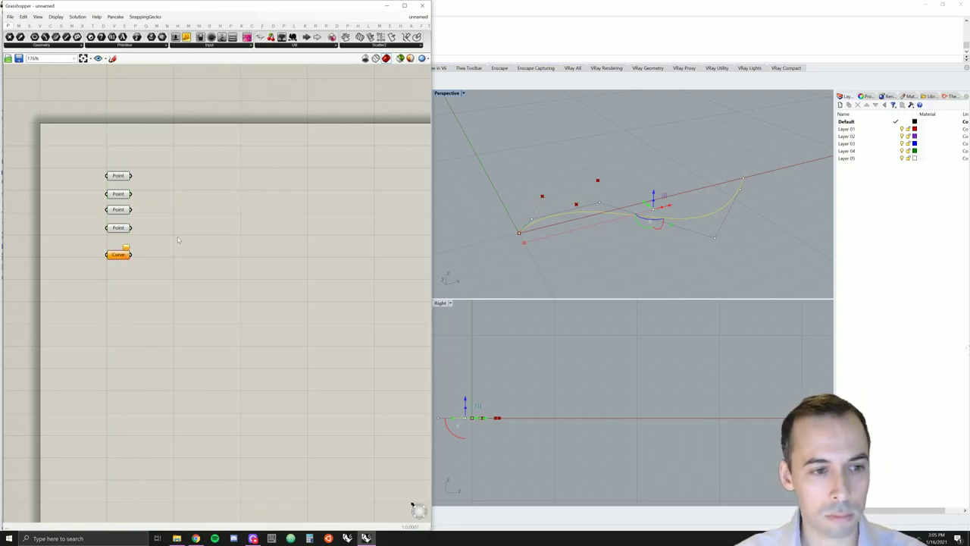
drag(177, 237, 70, 114)
key(Delete)
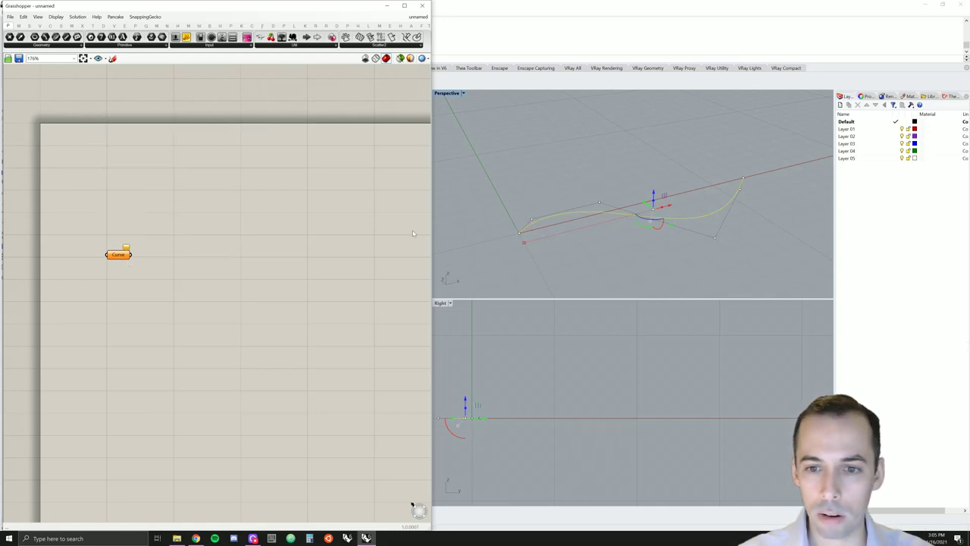
- Reference the Rhino curve in the Curve parameter, and reshape it by moving its third control point farther from the red X axis
right_click(122, 256)
click(169, 349)
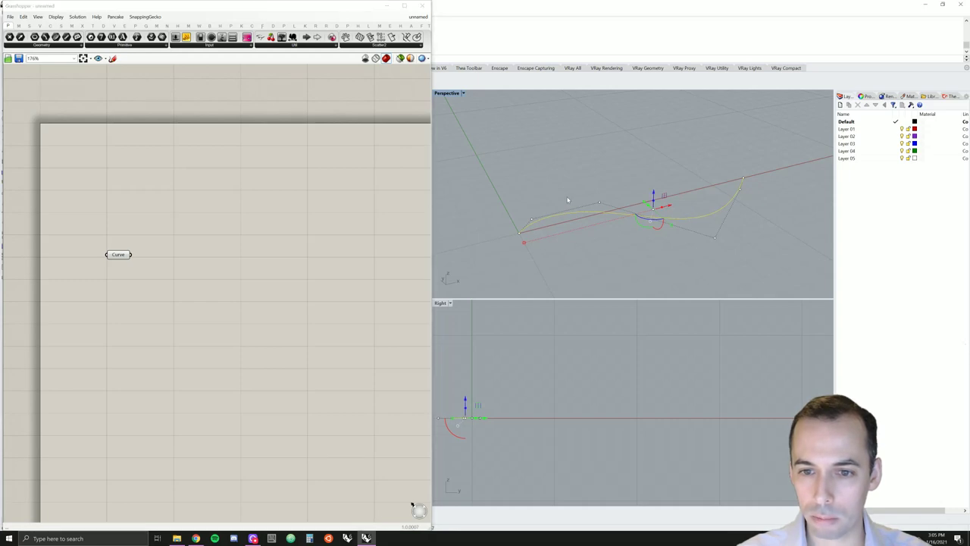
click(170, 249)
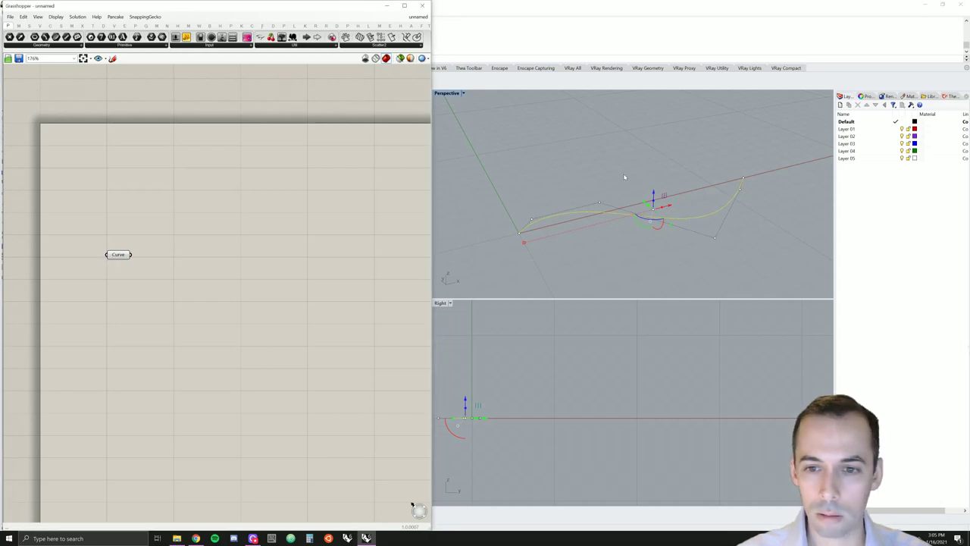
click(582, 237)
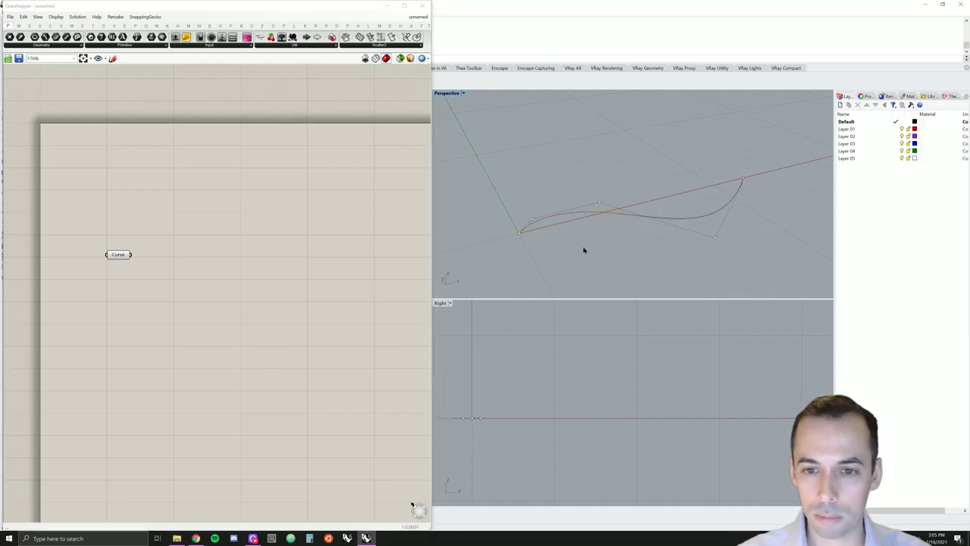
click(677, 221)
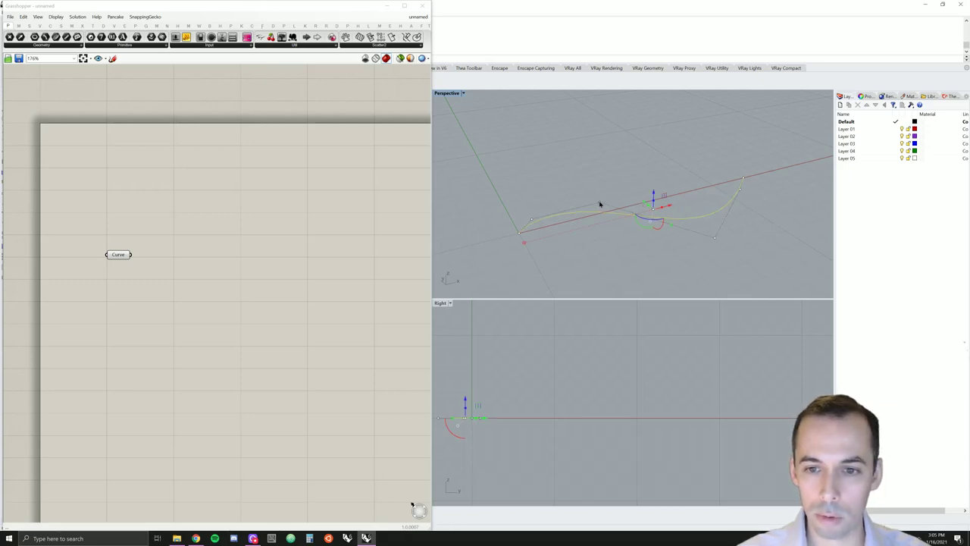
drag(600, 204, 509, 216)
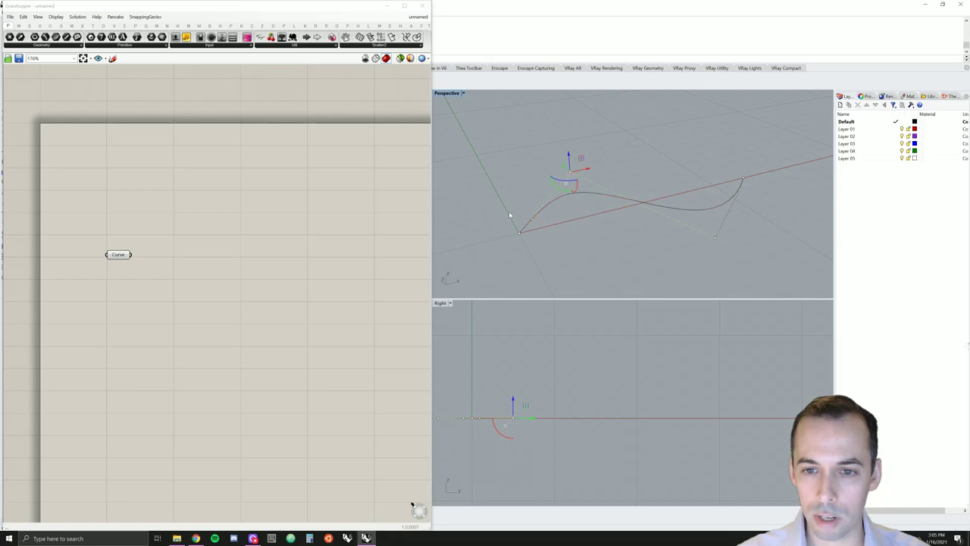
- Internalise the referenced curve's data in the Curve parameter
click(203, 244)
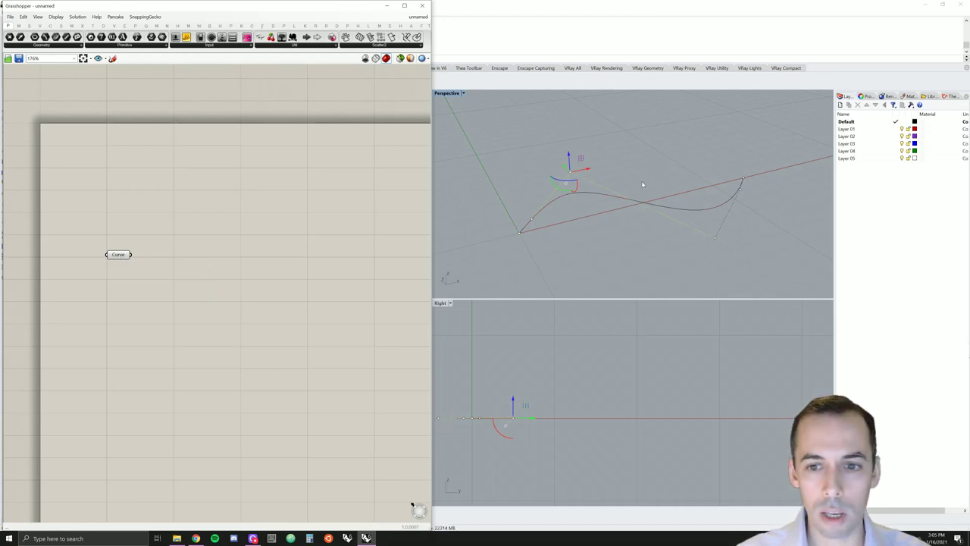
mouse_move(119, 258)
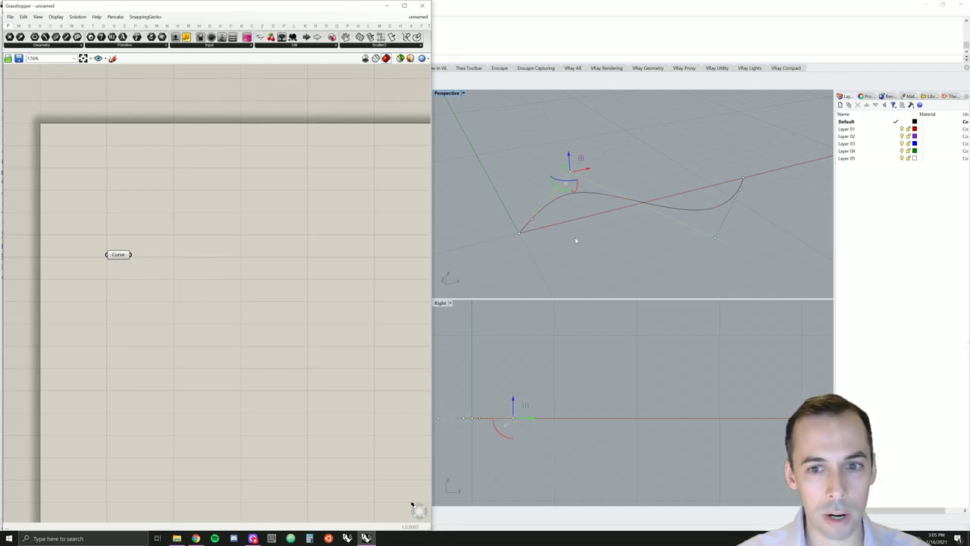
click(119, 257)
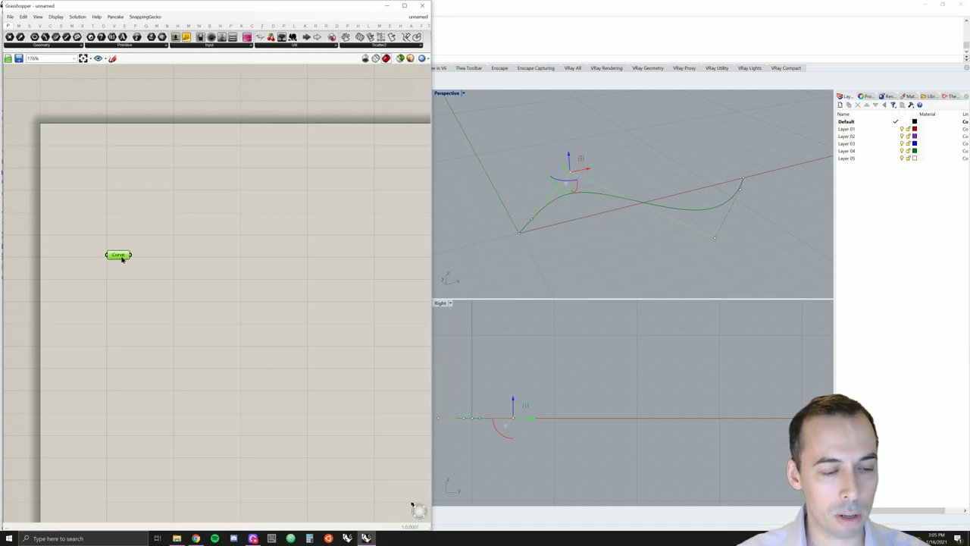
right_click(119, 258)
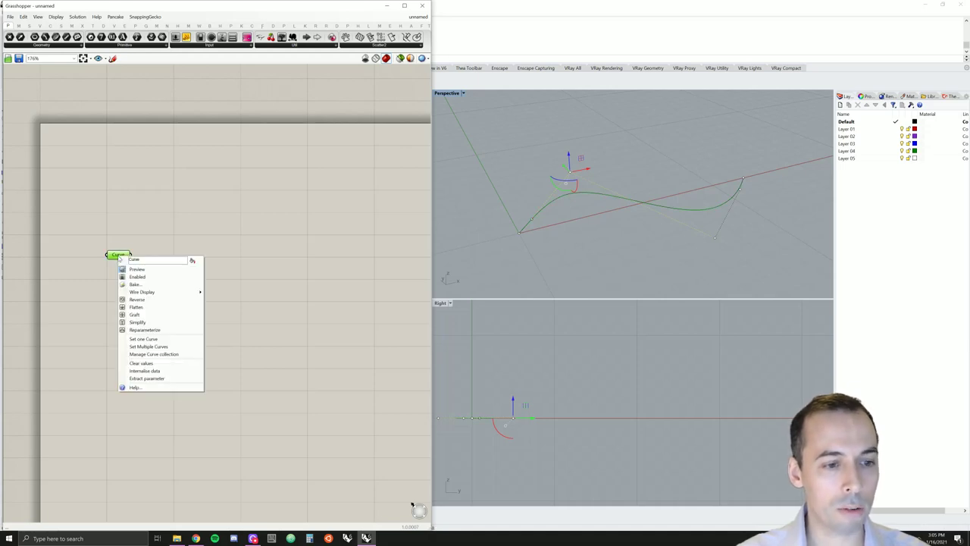
click(153, 373)
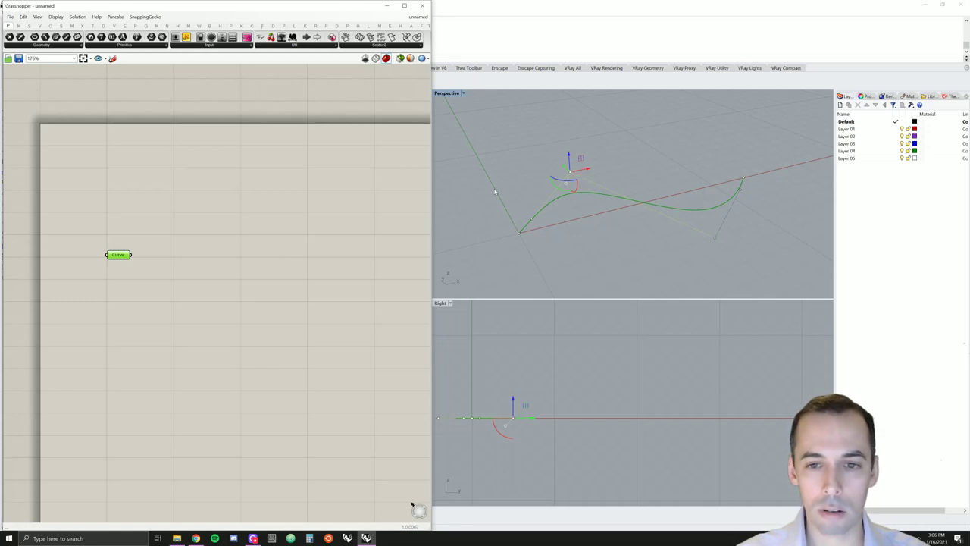
- Move the Rhino curve away from the internalised Grasshopper curve and delete the Rhino curve
mouse_move(117, 259)
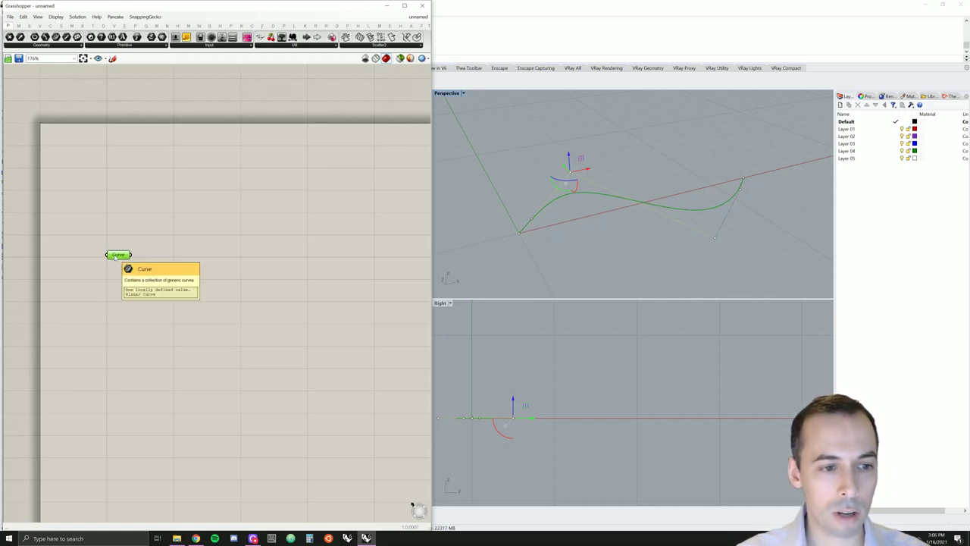
click(681, 169)
drag(681, 169, 567, 237)
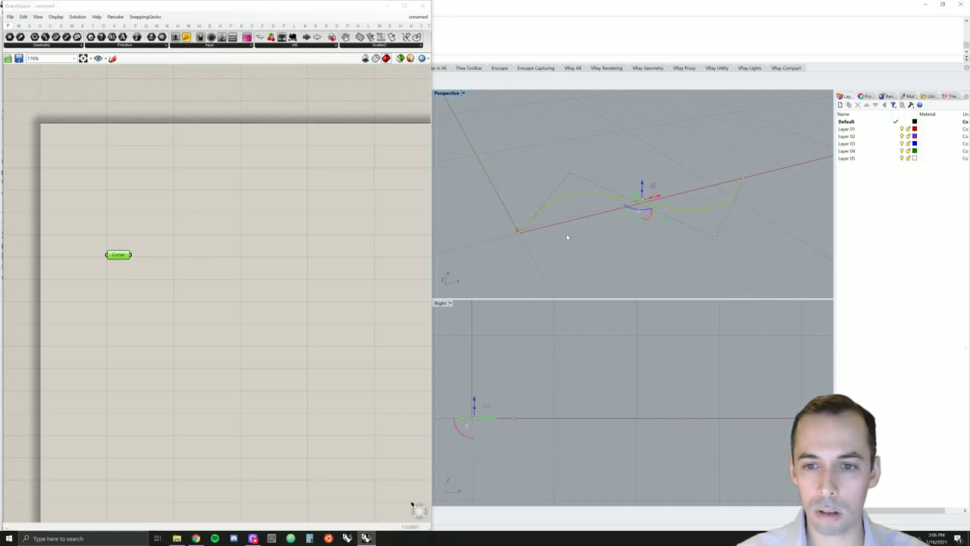
drag(637, 194, 604, 155)
key(Escape)
click(668, 170)
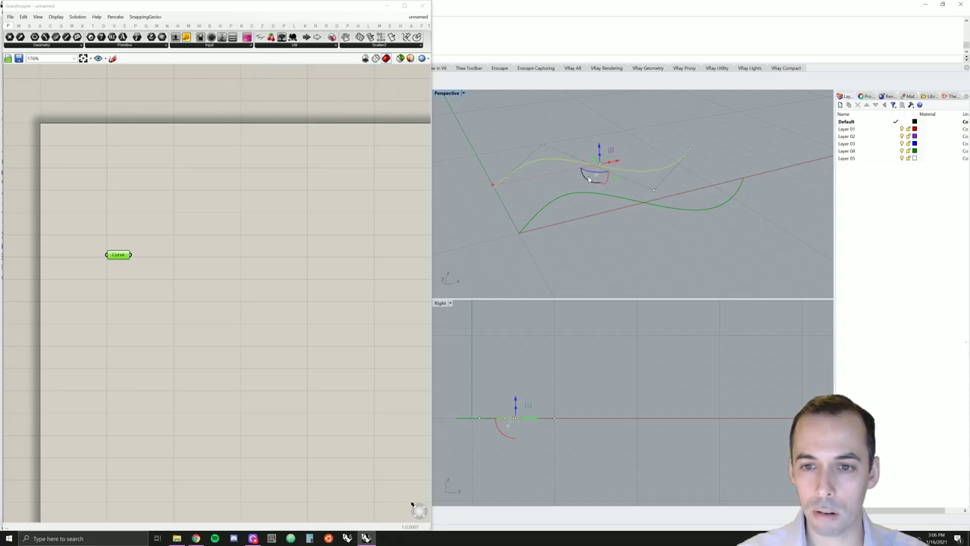
key(Delete)
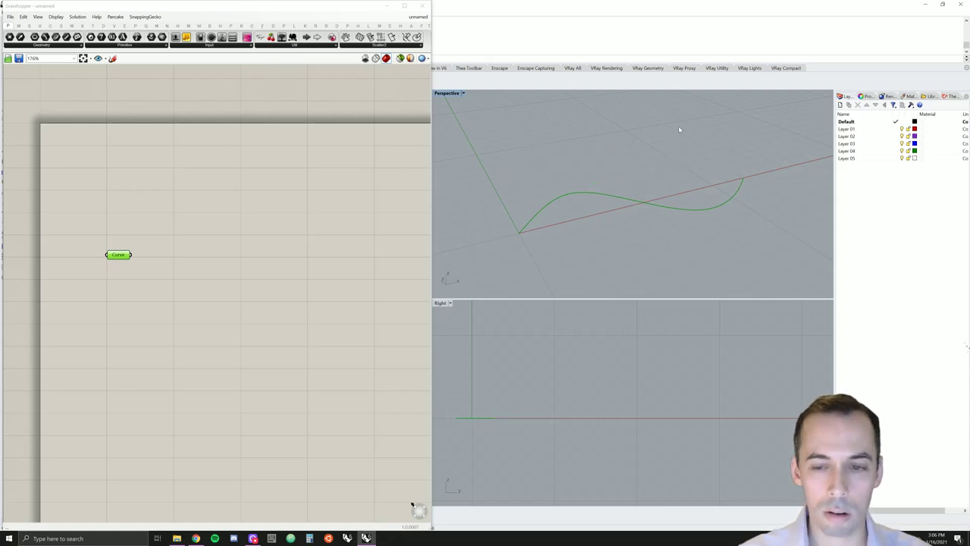
- Delete the Curve parameter and bring the four Point parameters back onto the canvas
click(200, 259)
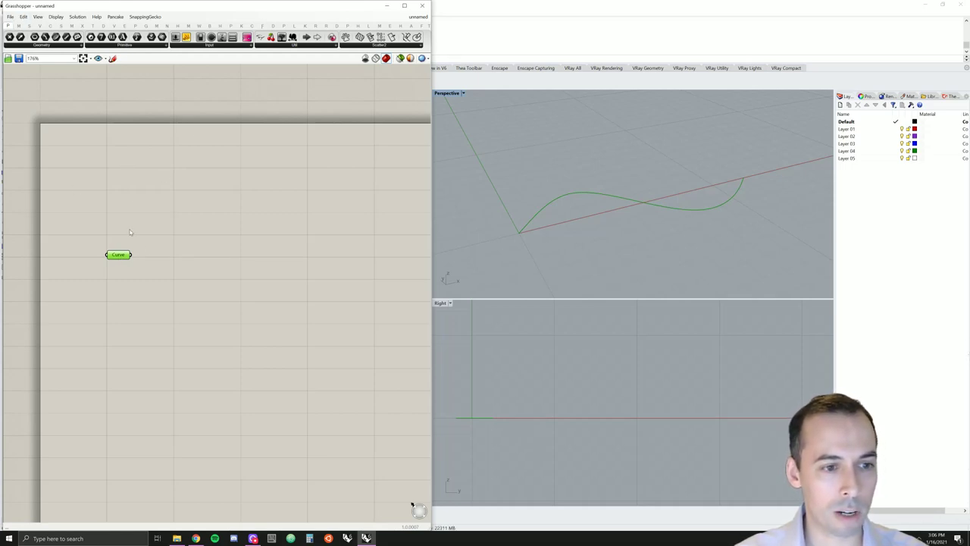
drag(181, 203, 79, 297)
drag(121, 259, 118, 188)
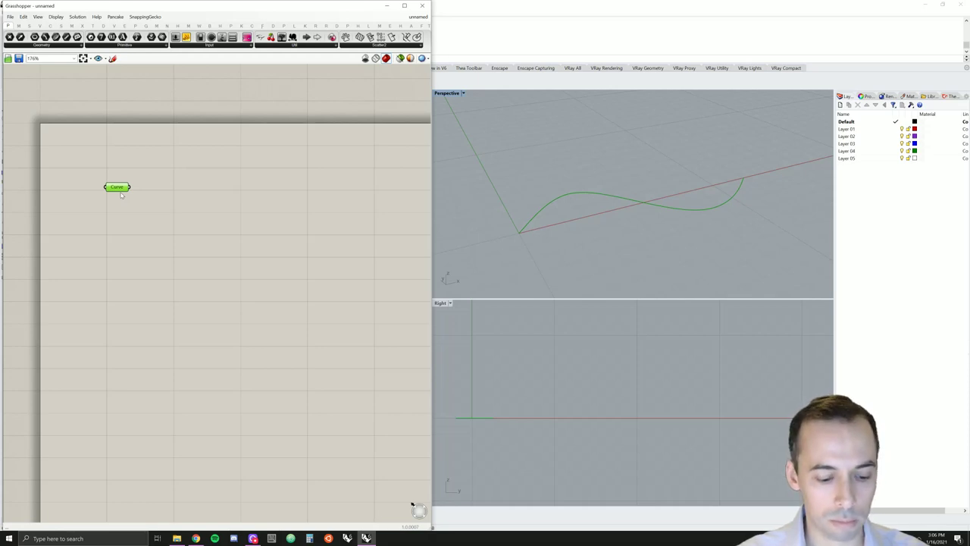
key(Delete)
key(ctrl+v)
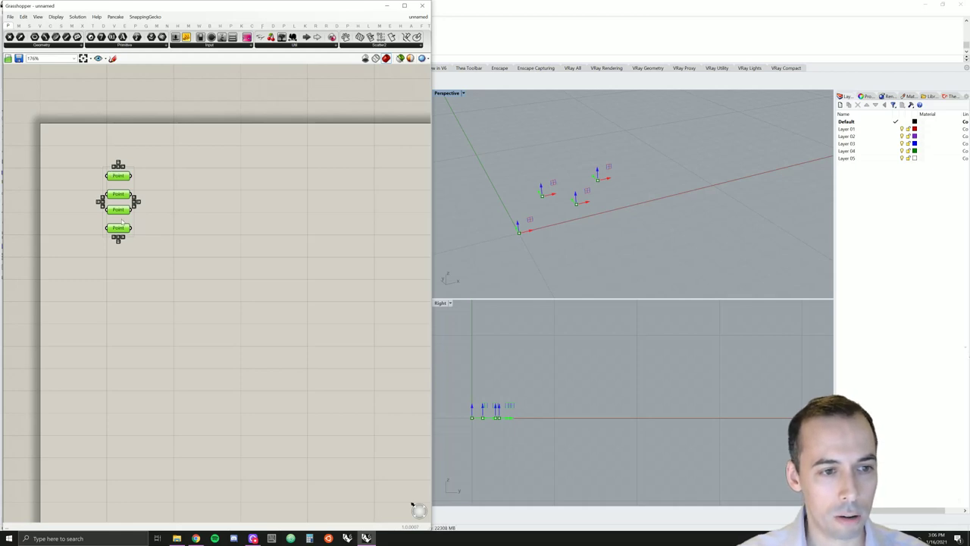
click(220, 212)
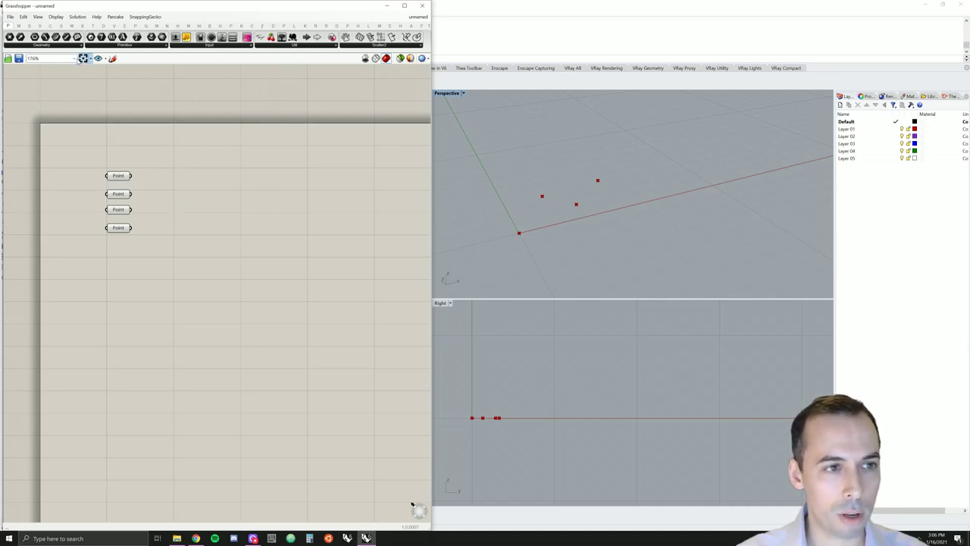
- Add an Interpolate (t) curve component and connect the first Point parameter to its Vertices input
click(51, 26)
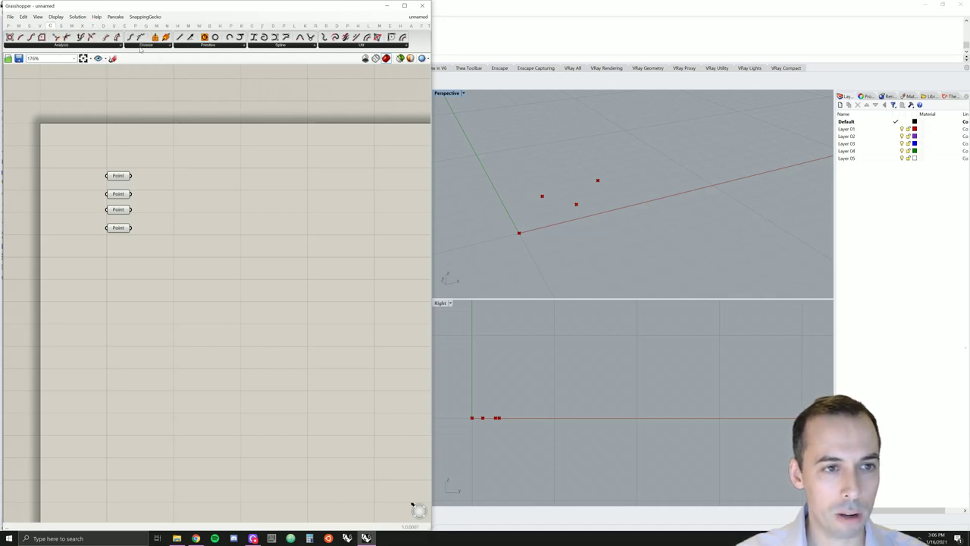
click(273, 45)
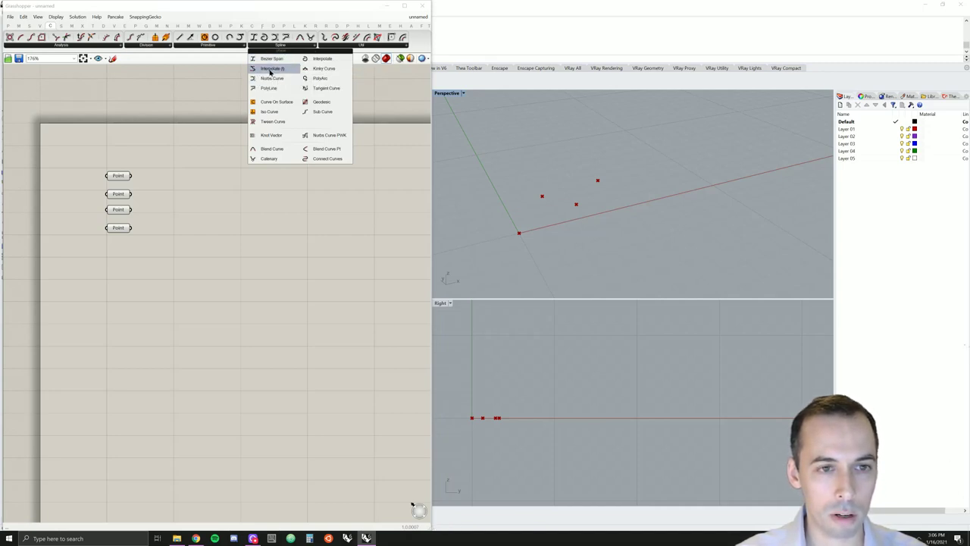
drag(281, 69, 131, 176)
drag(214, 182, 202, 184)
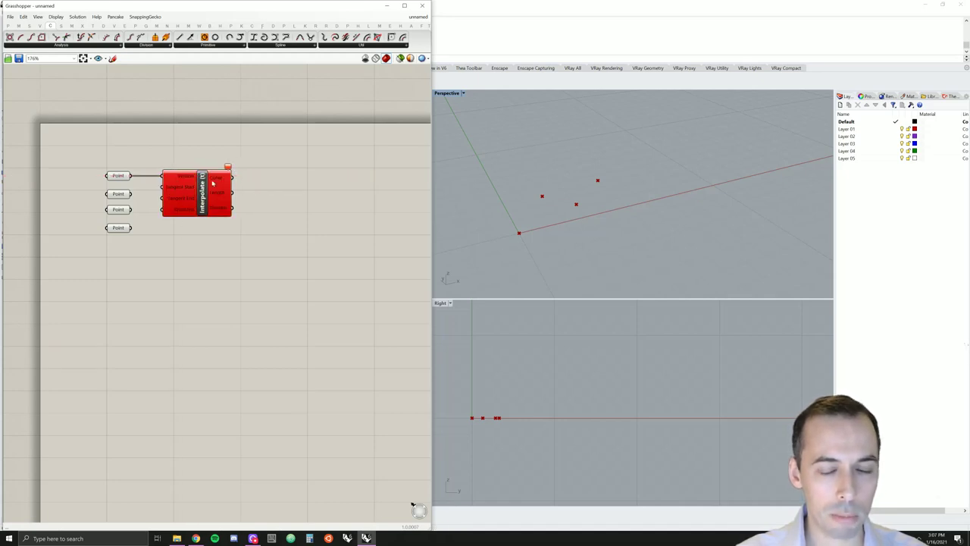
mouse_move(214, 182)
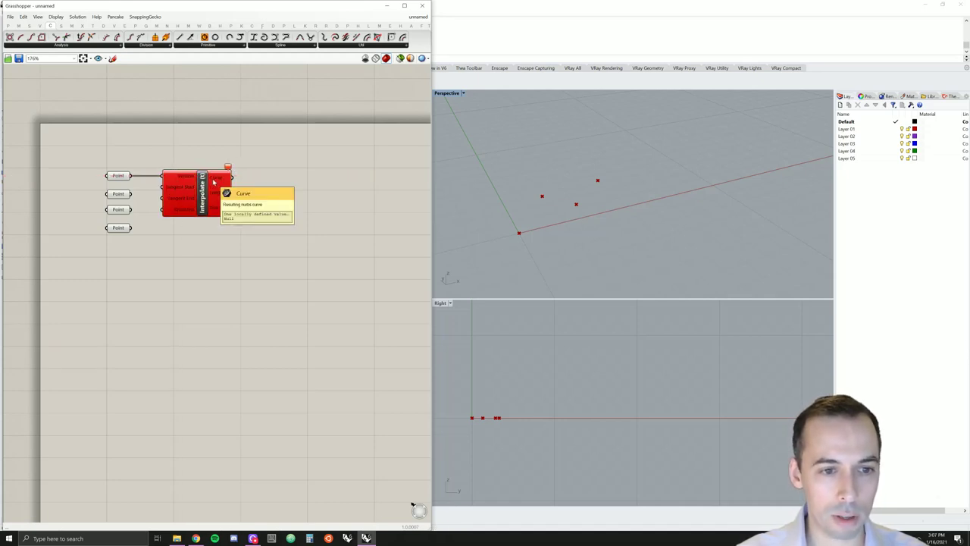
- Connect the remaining three Point parameters to the Vertices input in order, and shift the Interpolate (t) component slightly away from them
drag(131, 194, 168, 179)
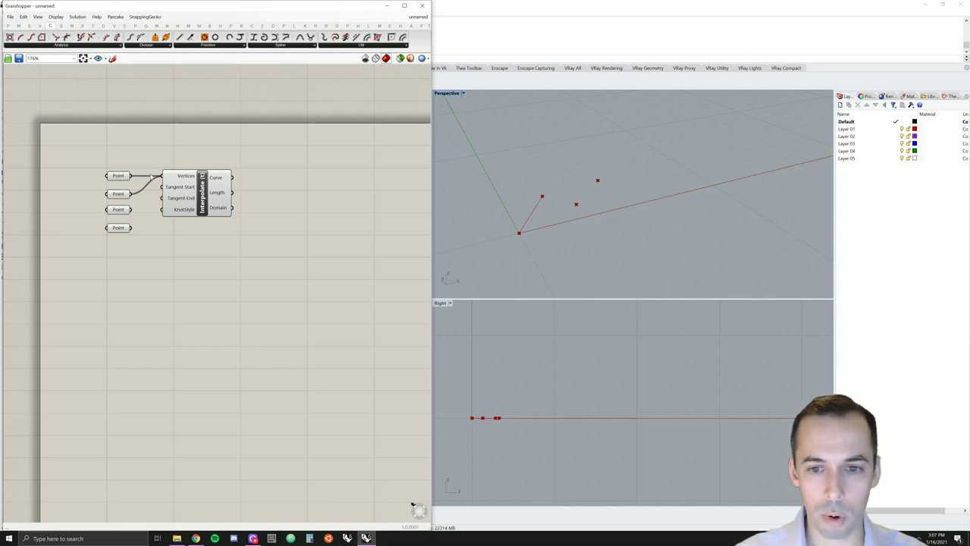
shift+drag(131, 210, 163, 179)
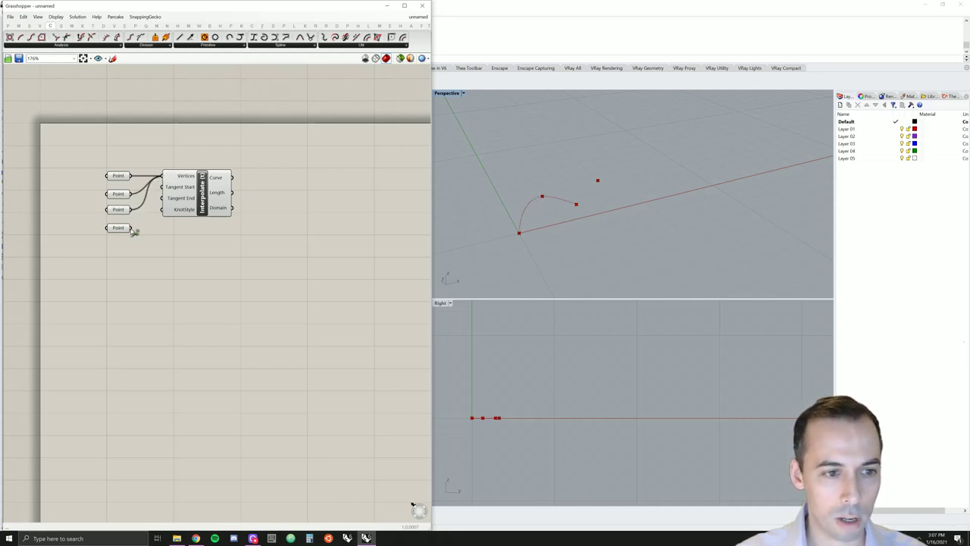
shift+drag(133, 232, 219, 194)
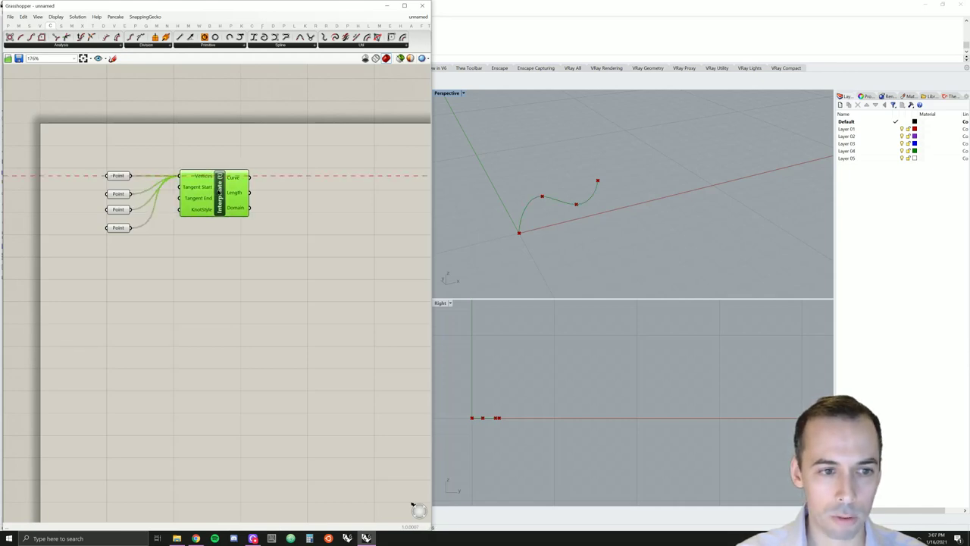
click(218, 253)
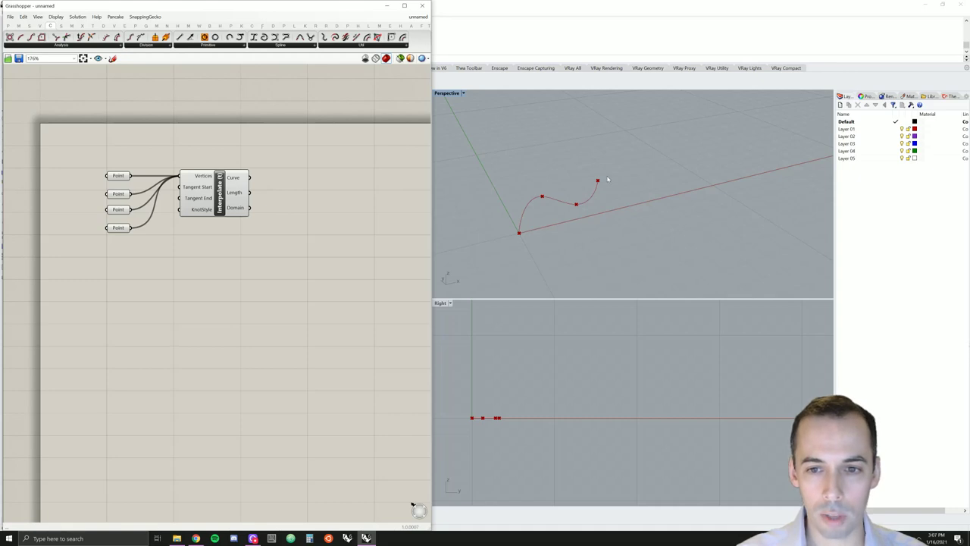
- Reposition the second, third and fourth points of the interpolated curve in the Perspective view, placing the fourth near the X axis
click(118, 194)
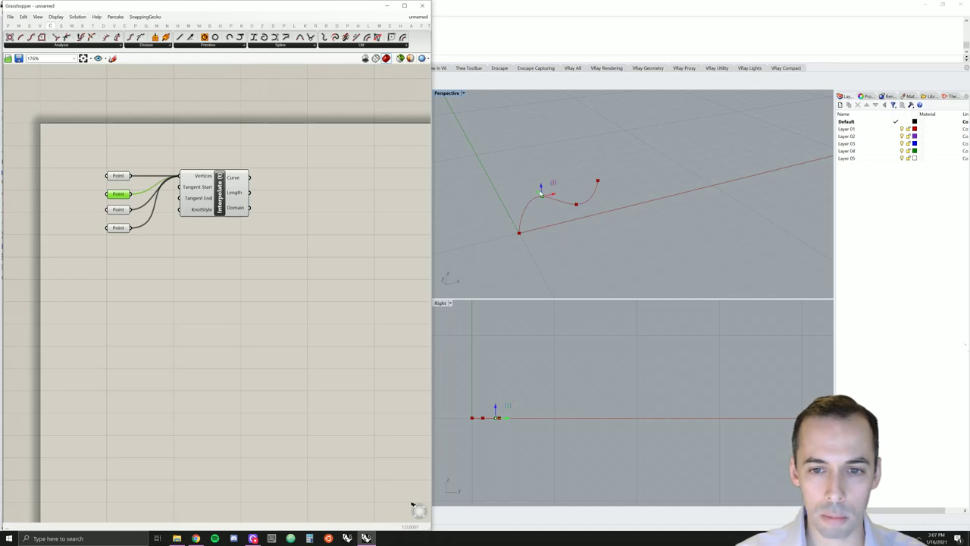
drag(540, 194, 588, 223)
click(118, 212)
click(128, 229)
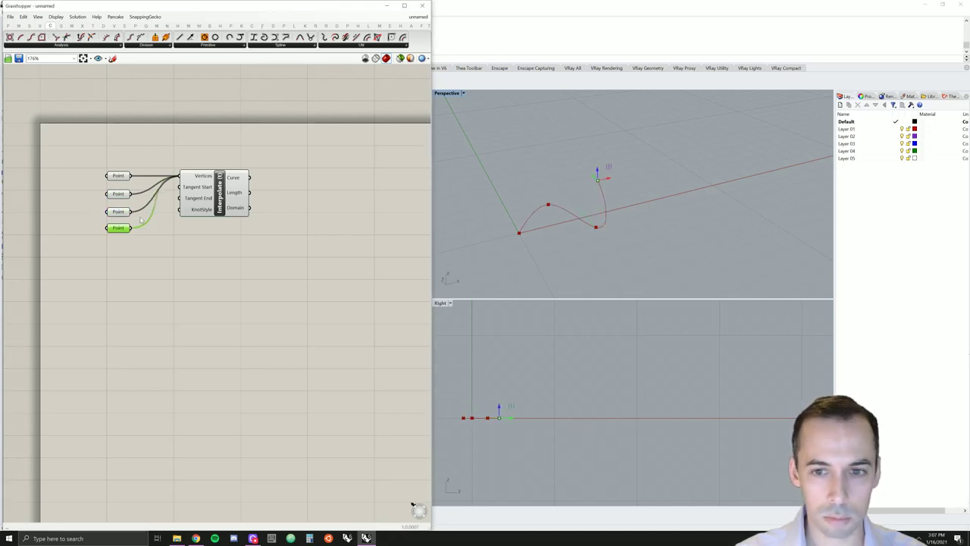
drag(593, 177, 625, 203)
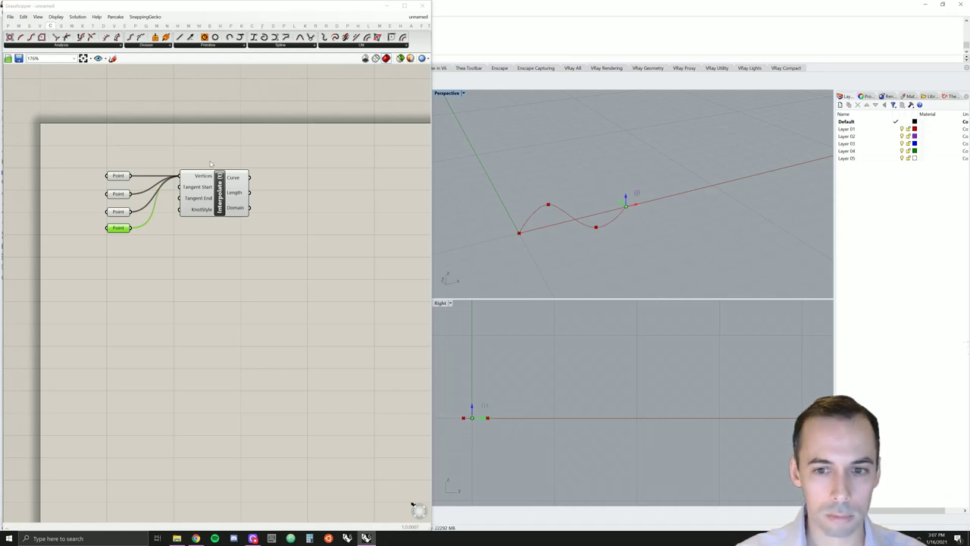
- Shift the second point of the interpolated curve back along X toward the curve's start point and deselect it
click(119, 195)
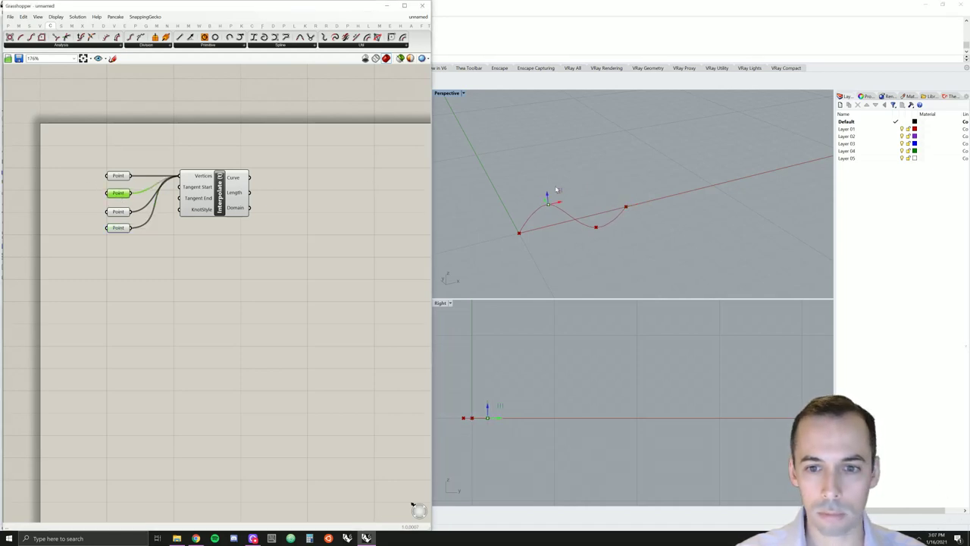
drag(559, 204, 538, 213)
click(323, 230)
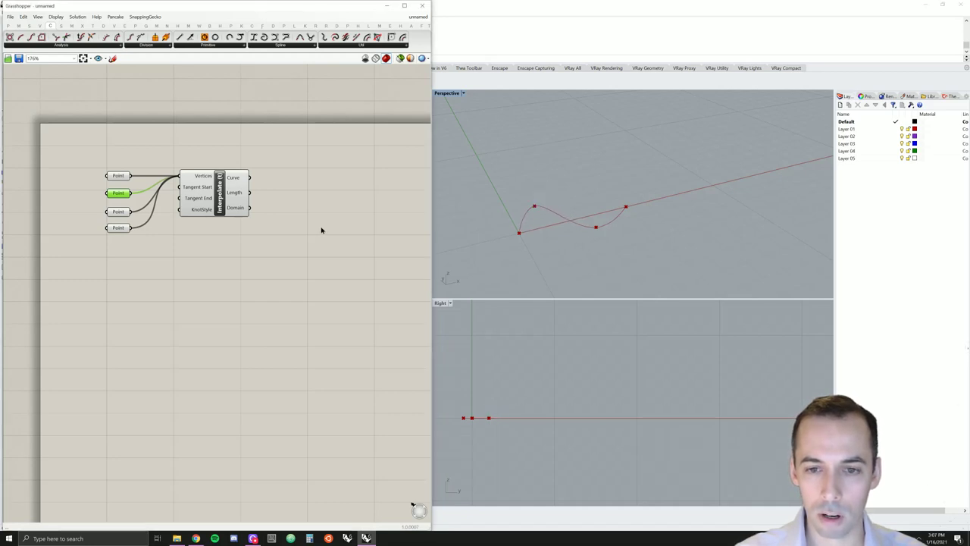
right_drag(580, 252, 614, 215)
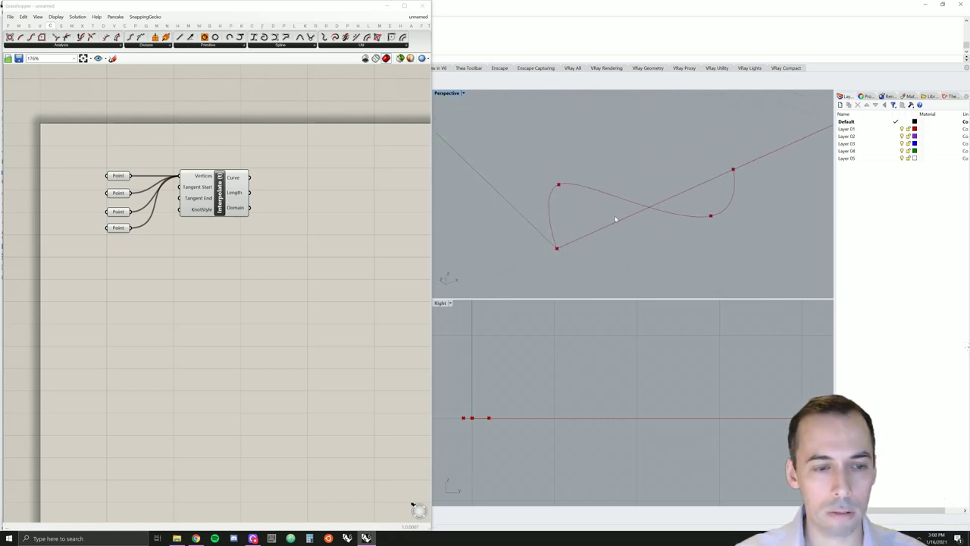
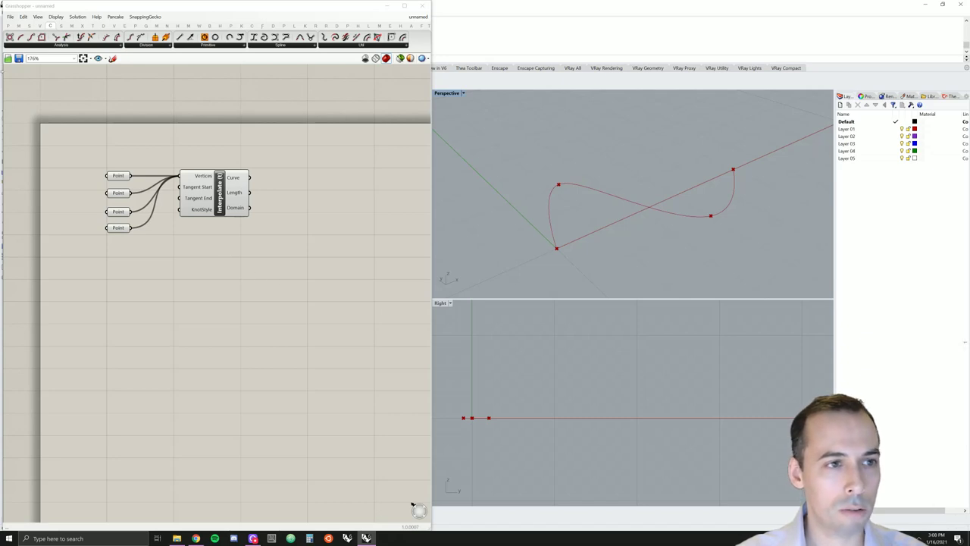
mouse_move(19, 28)
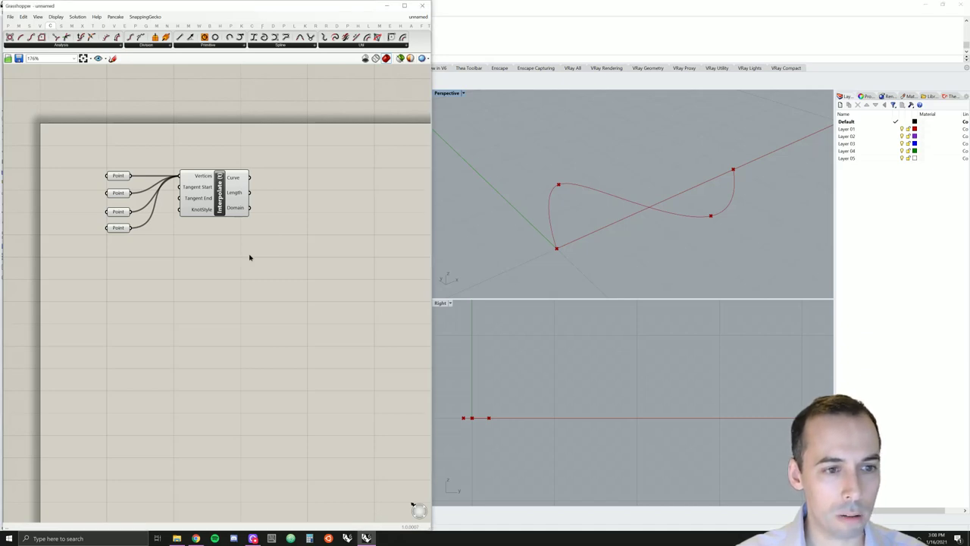
right_drag(249, 256, 257, 266)
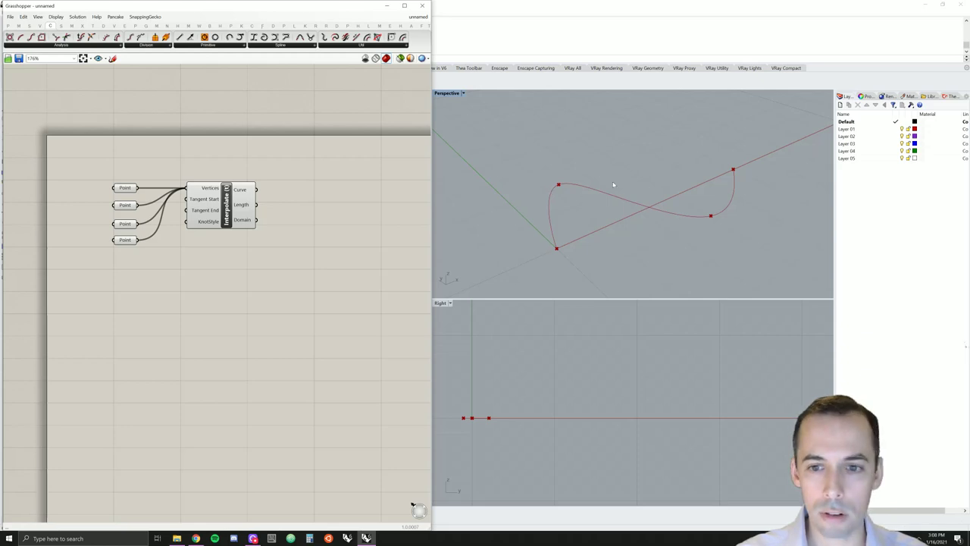
scroll(307, 250, down, 2)
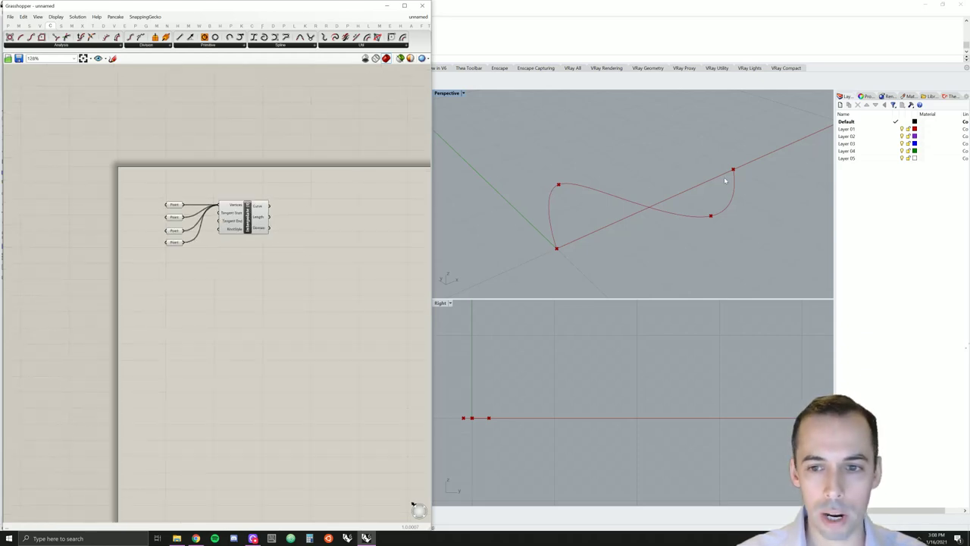
scroll(224, 258, up, 3)
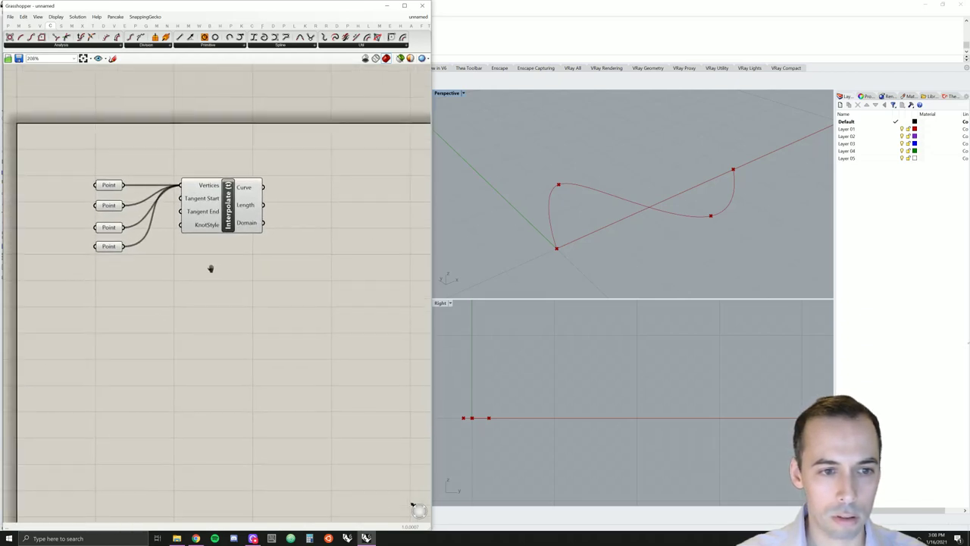
scroll(212, 267, down, 2)
right_drag(214, 268, 221, 280)
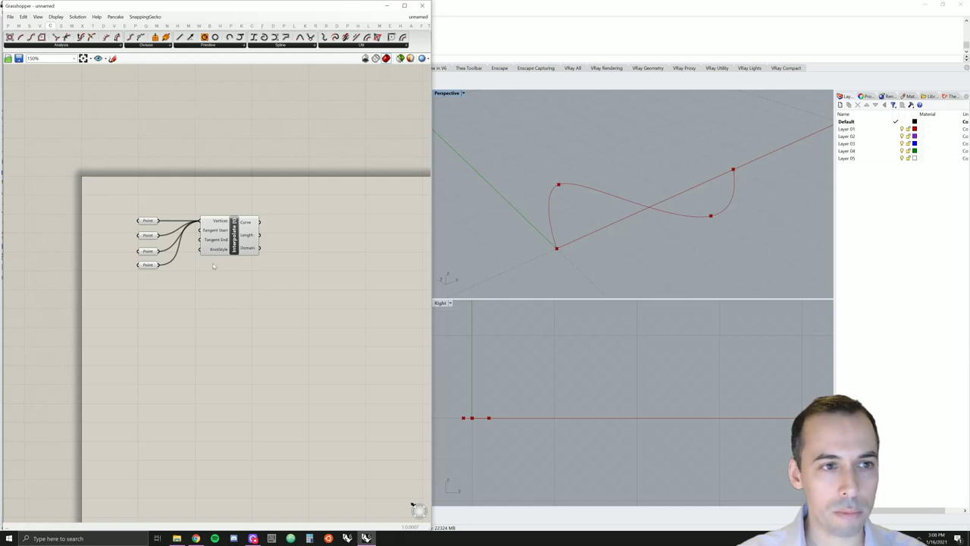
- Add a Plane Surface component below the Interpolate (t) component on the canvas
click(60, 25)
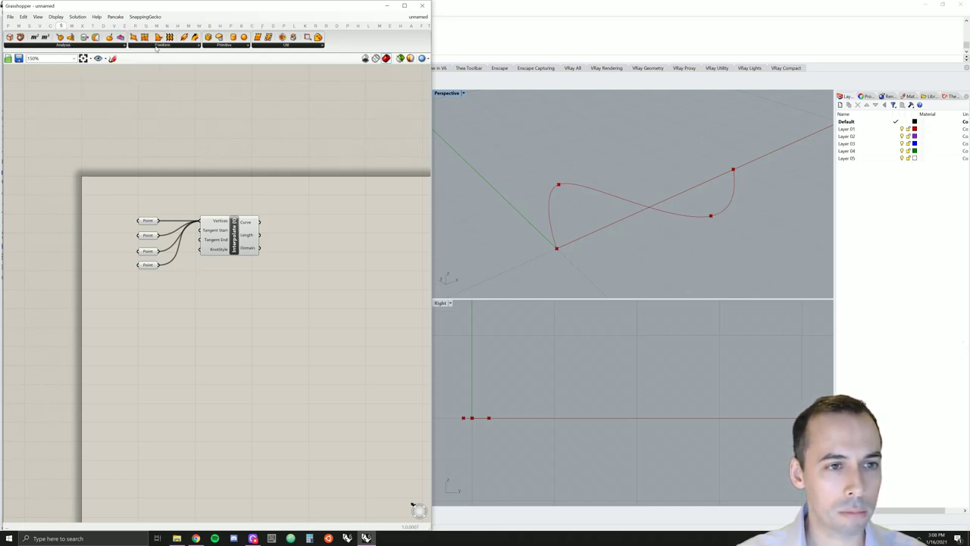
click(226, 47)
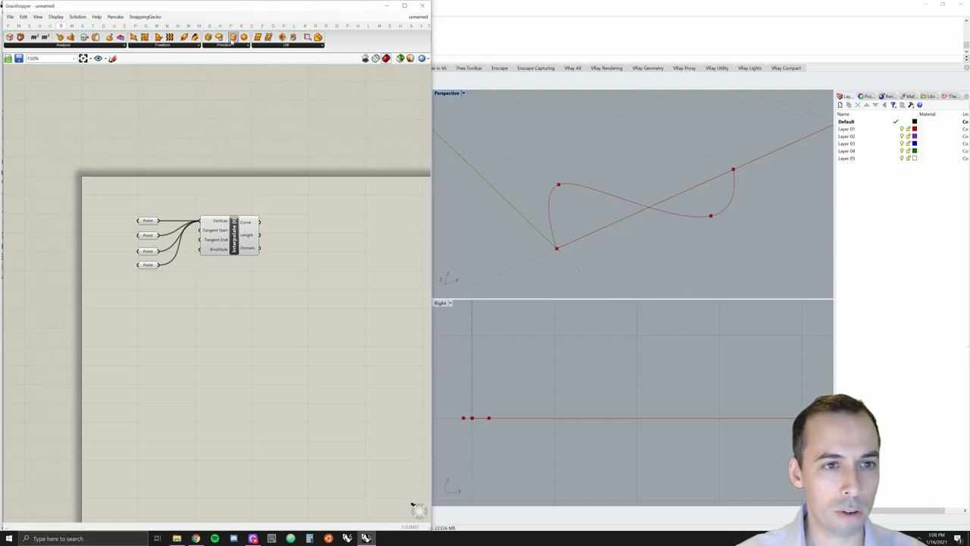
click(182, 47)
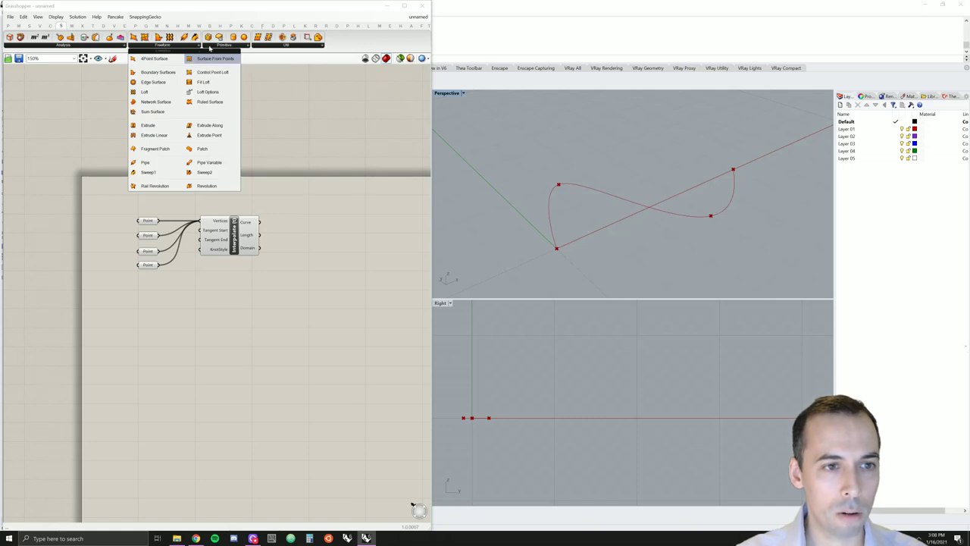
mouse_move(229, 48)
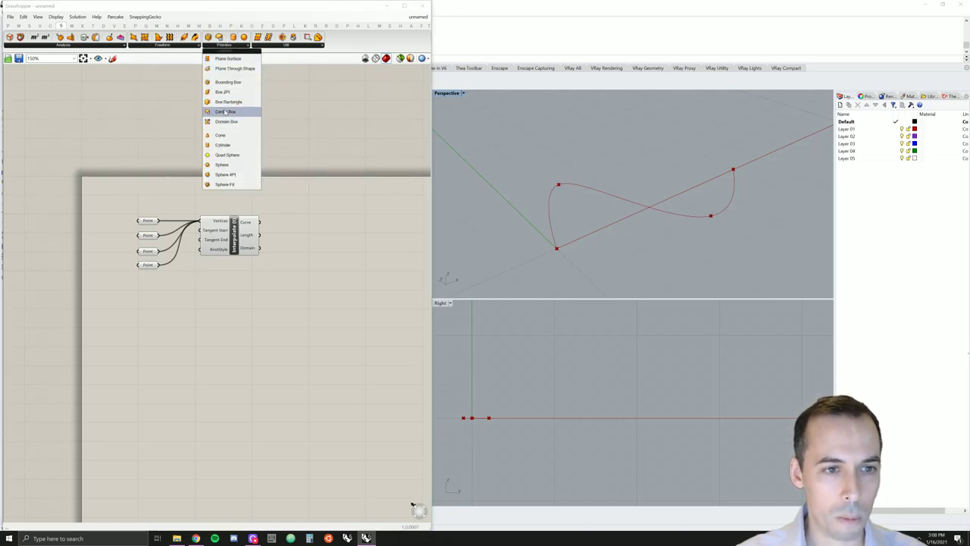
drag(231, 63, 240, 295)
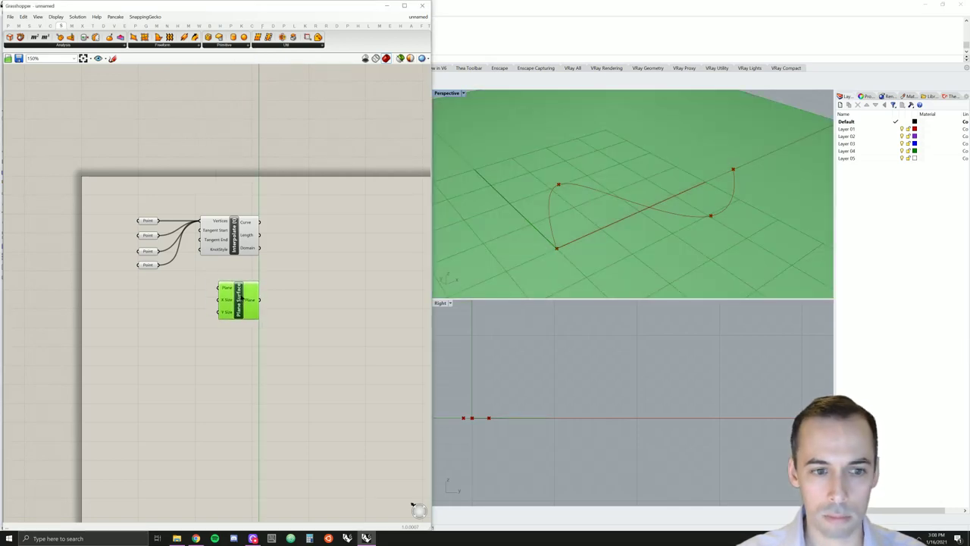
- Examine the plane surface's extent in the Perspective view and the default X Size and Y Size inputs of its component
scroll(664, 223, down, 5)
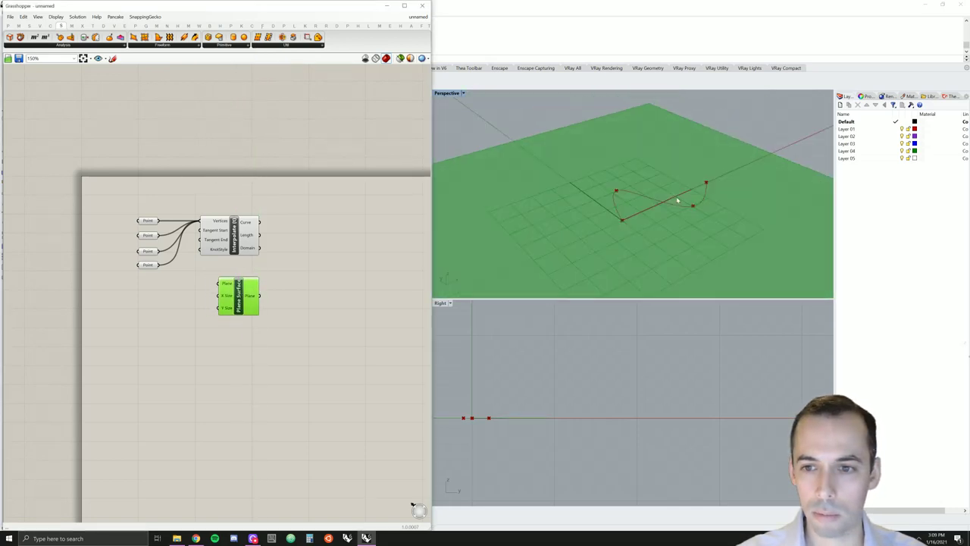
scroll(664, 223, up, 2)
scroll(664, 223, down, 2)
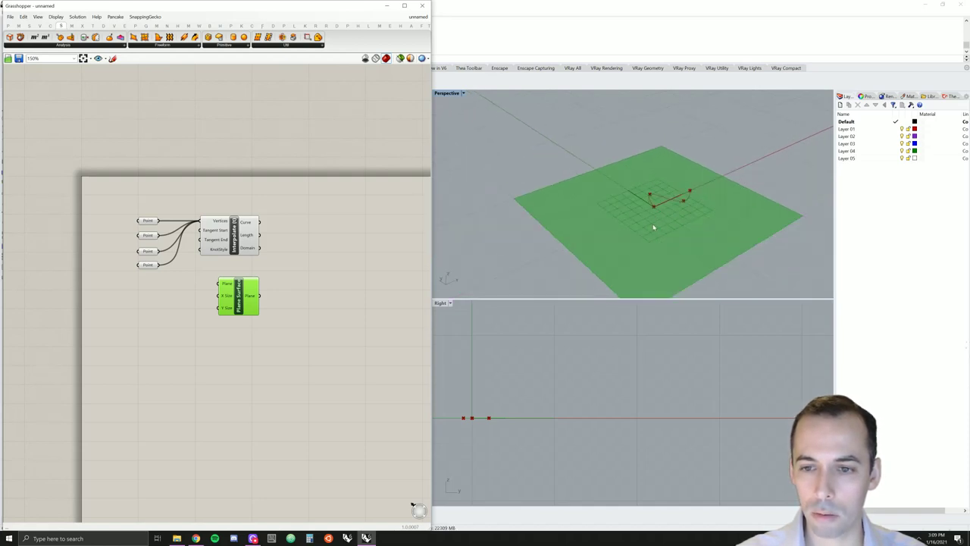
click(761, 157)
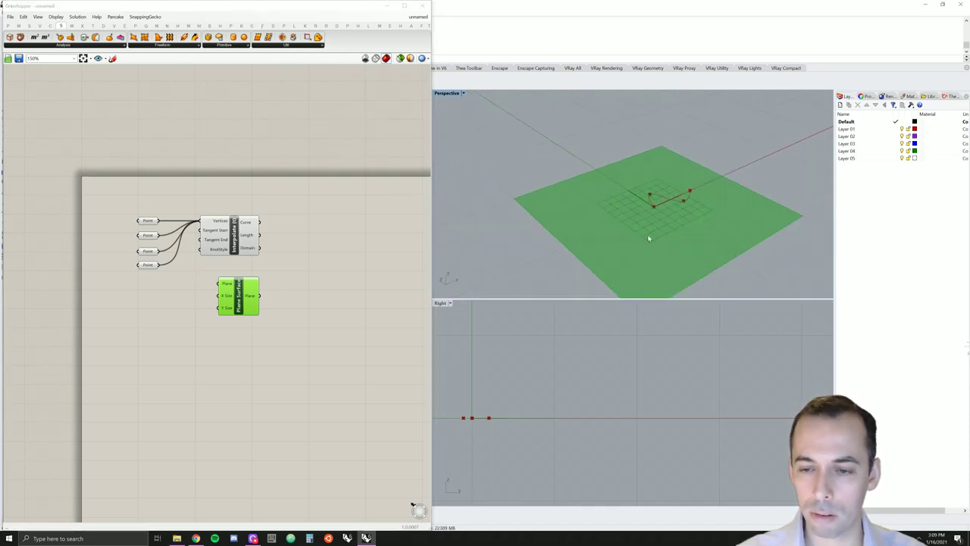
click(310, 267)
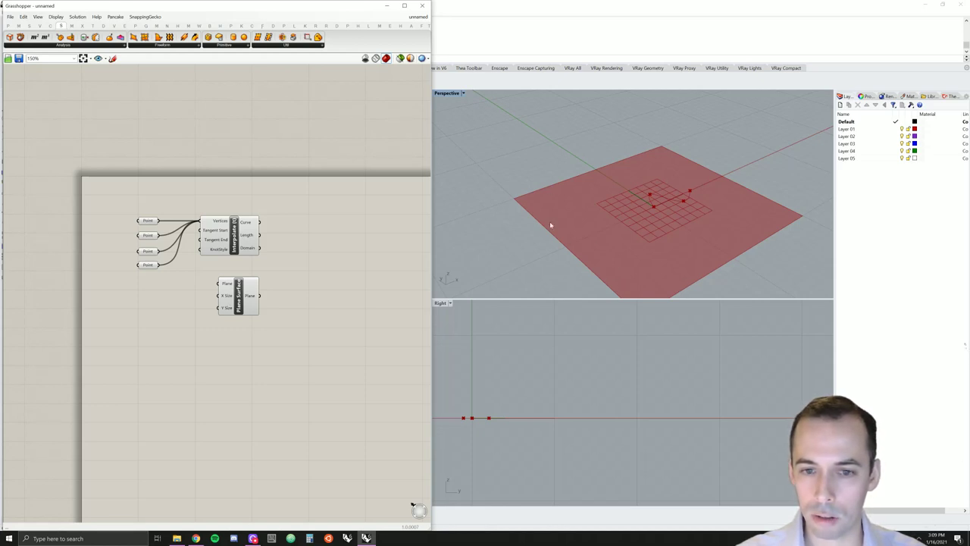
scroll(674, 222, down, 1)
scroll(674, 223, up, 5)
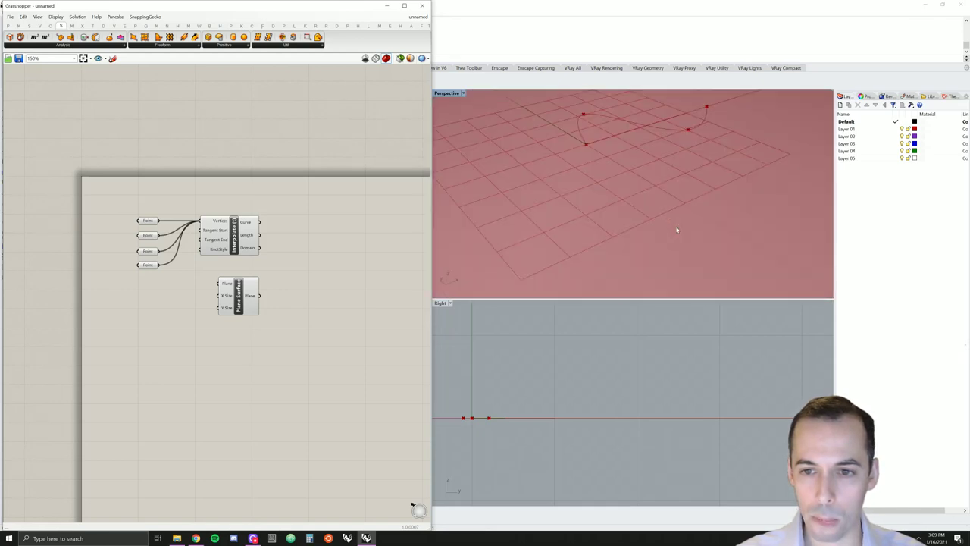
scroll(676, 227, down, 3)
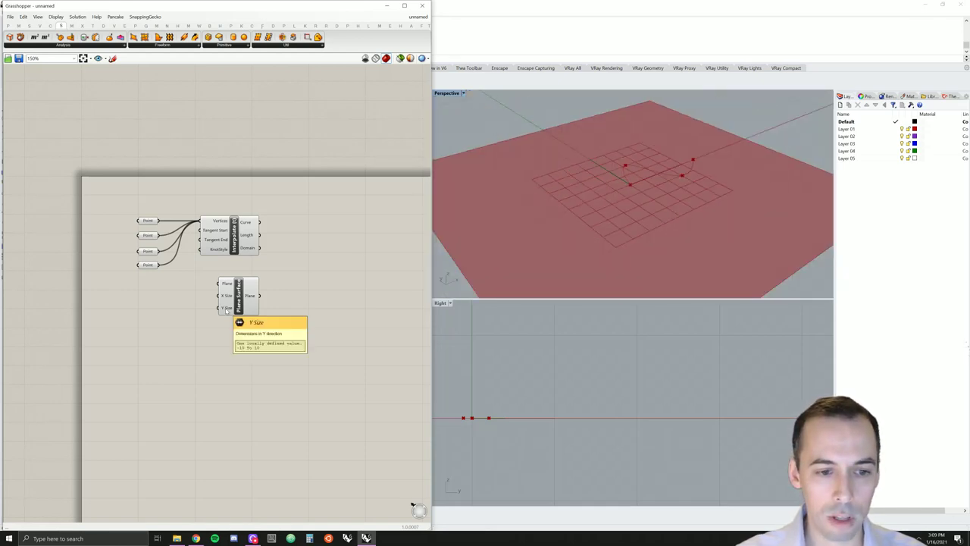
mouse_move(230, 299)
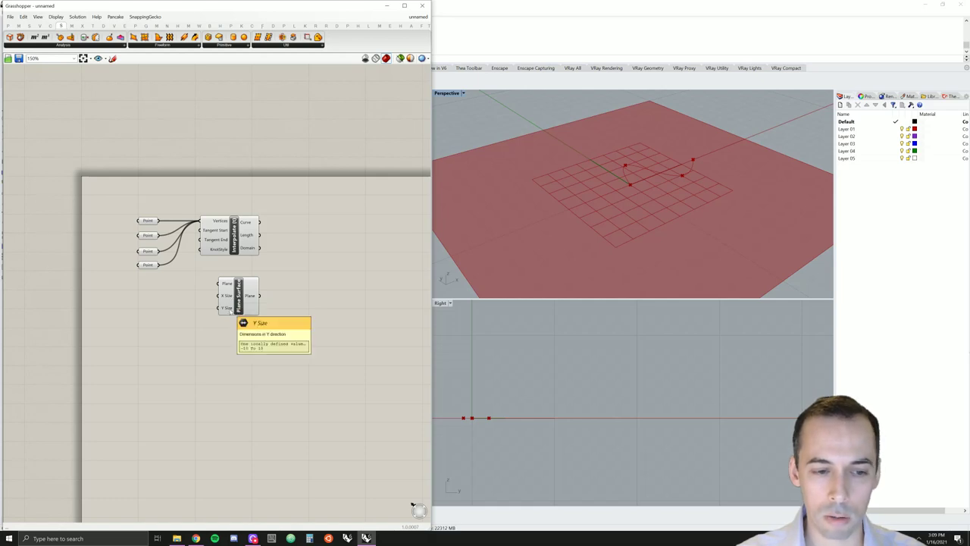
- Delete the Plane Surface component from the canvas
click(230, 285)
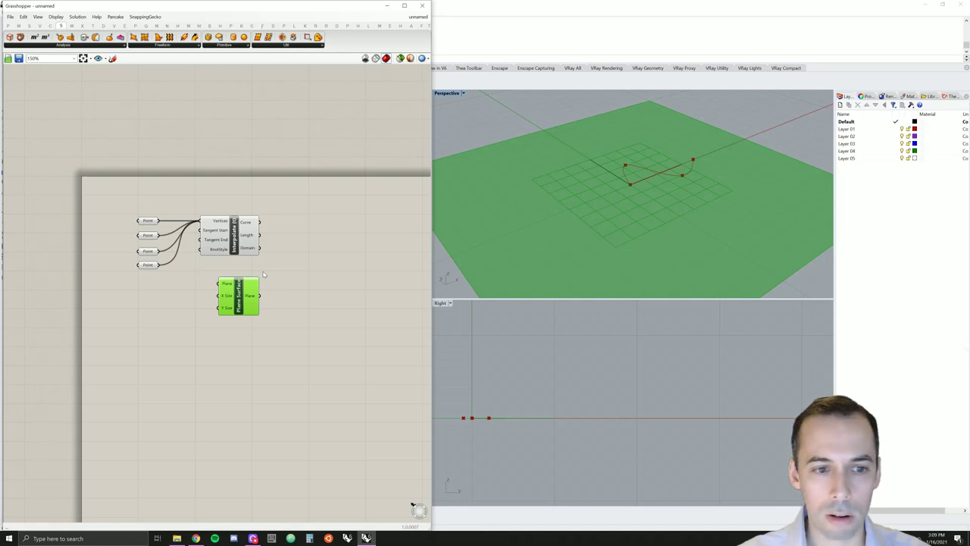
key(Delete)
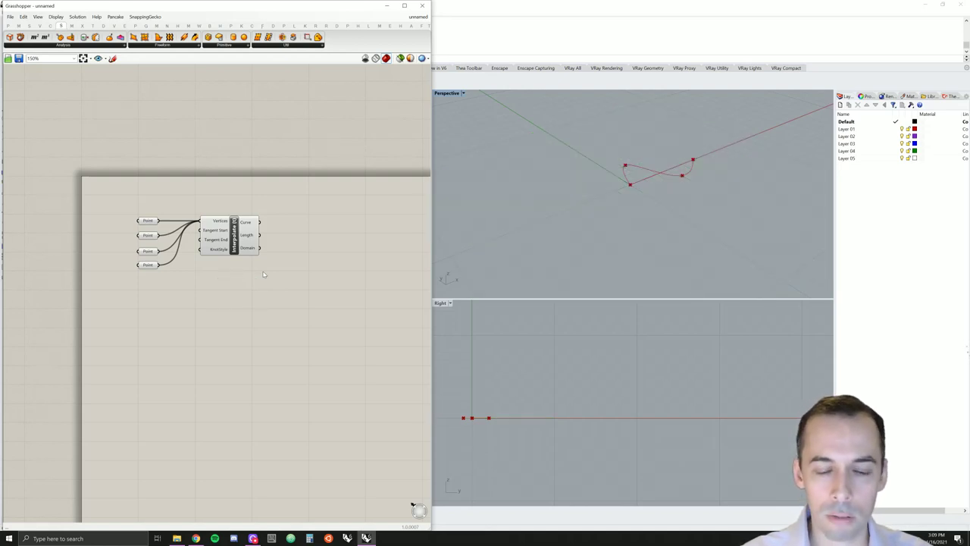
scroll(661, 154, up, 5)
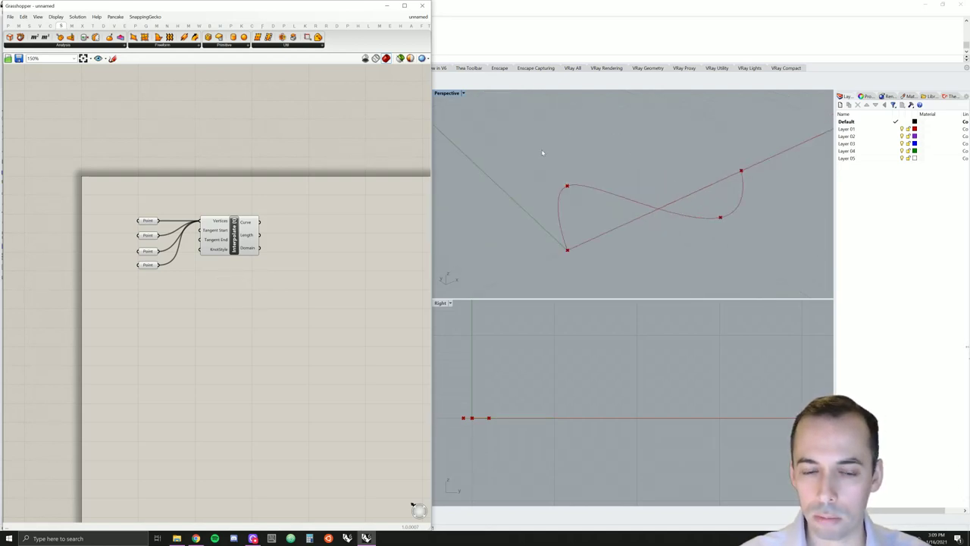
right_drag(233, 301, 208, 290)
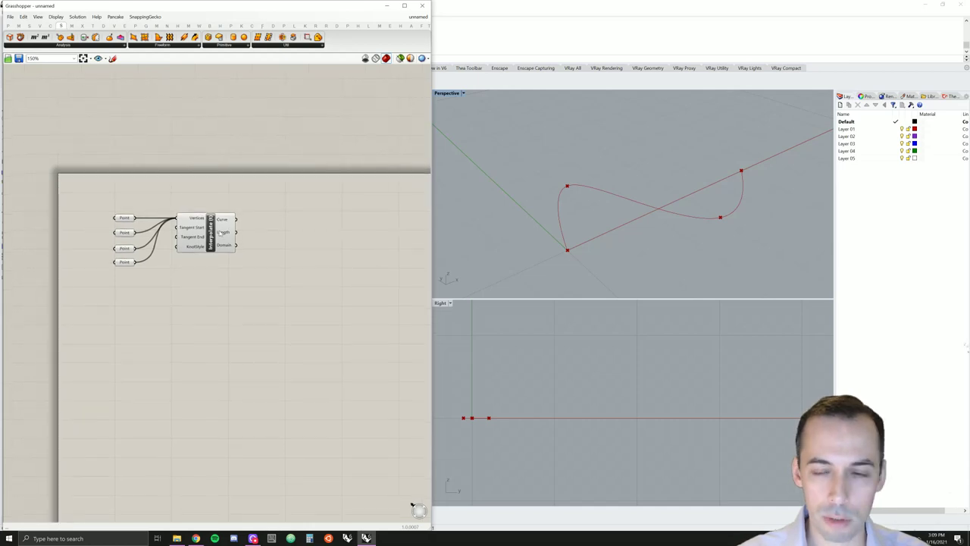
mouse_move(220, 232)
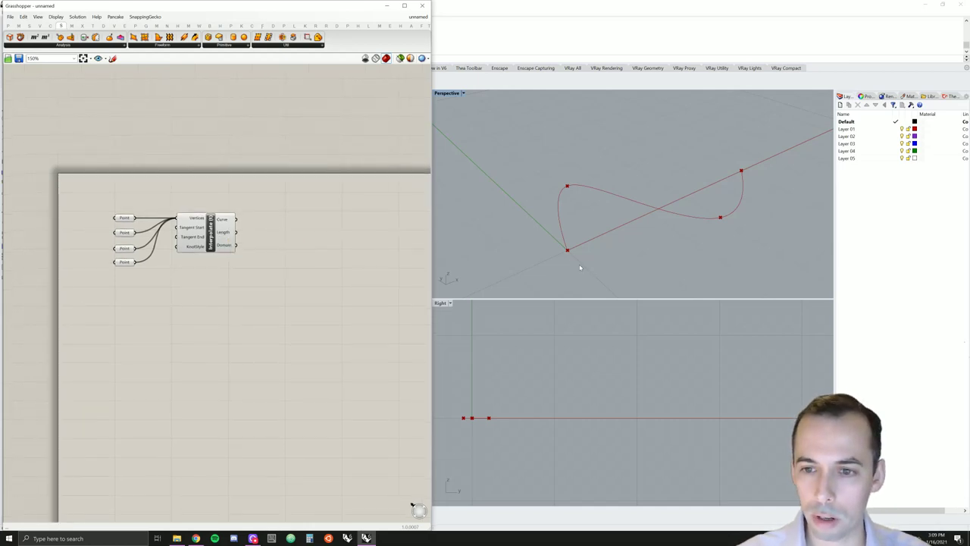
right_drag(220, 292, 228, 288)
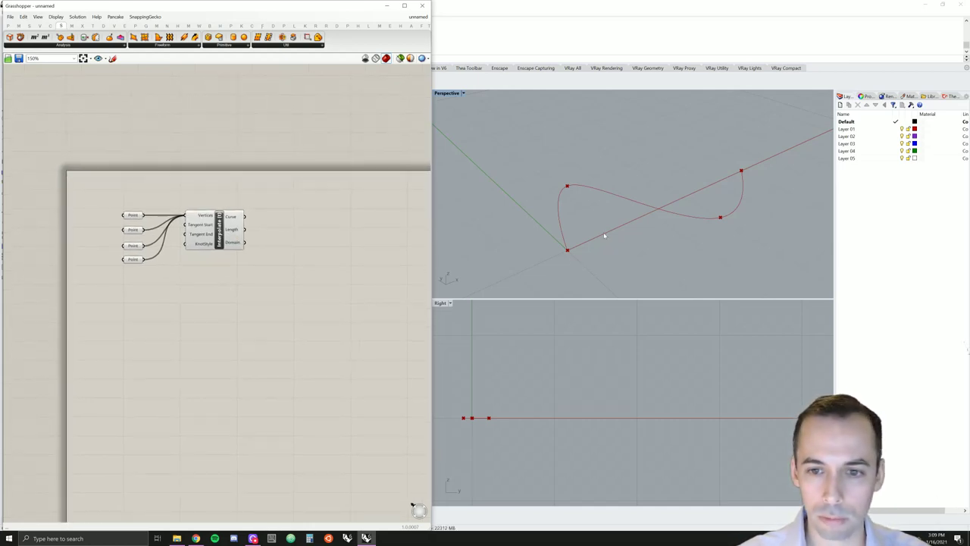
mouse_move(604, 234)
right_down()
mouse_move(628, 243)
mouse_move(618, 235)
right_up()
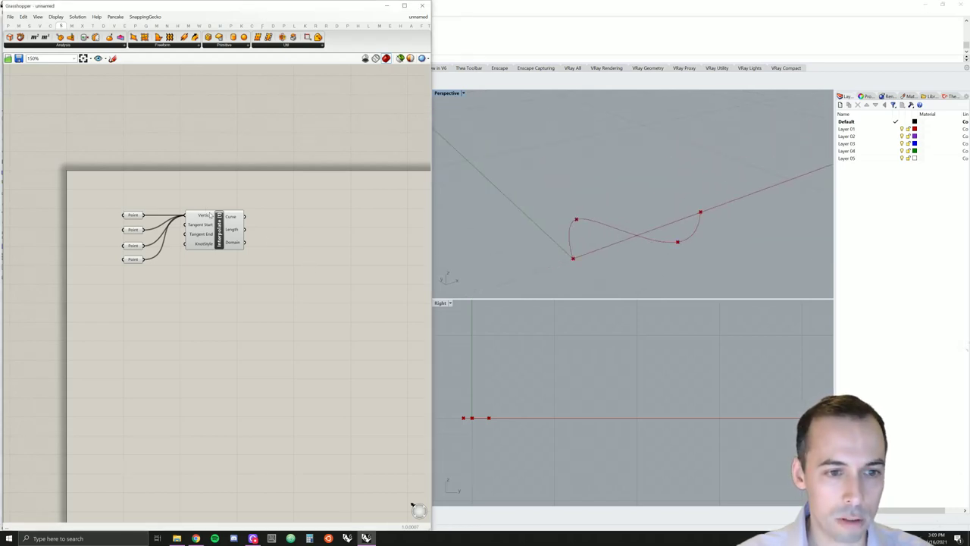
drag(306, 282, 101, 167)
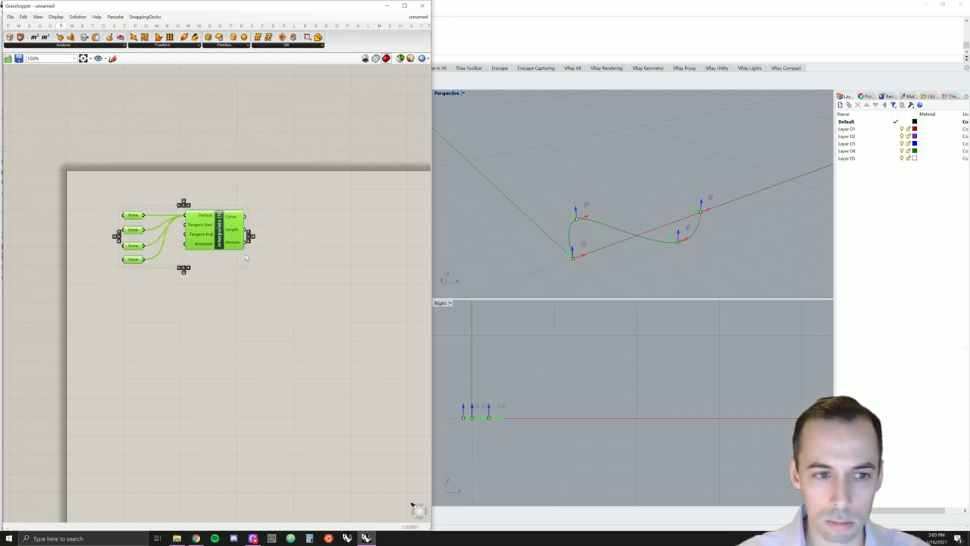
click(222, 202)
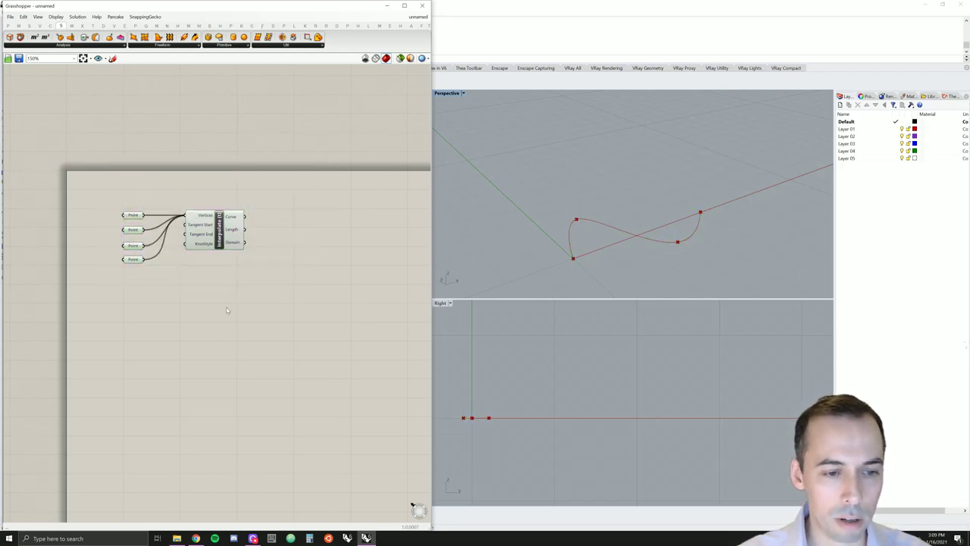
double_click(227, 308)
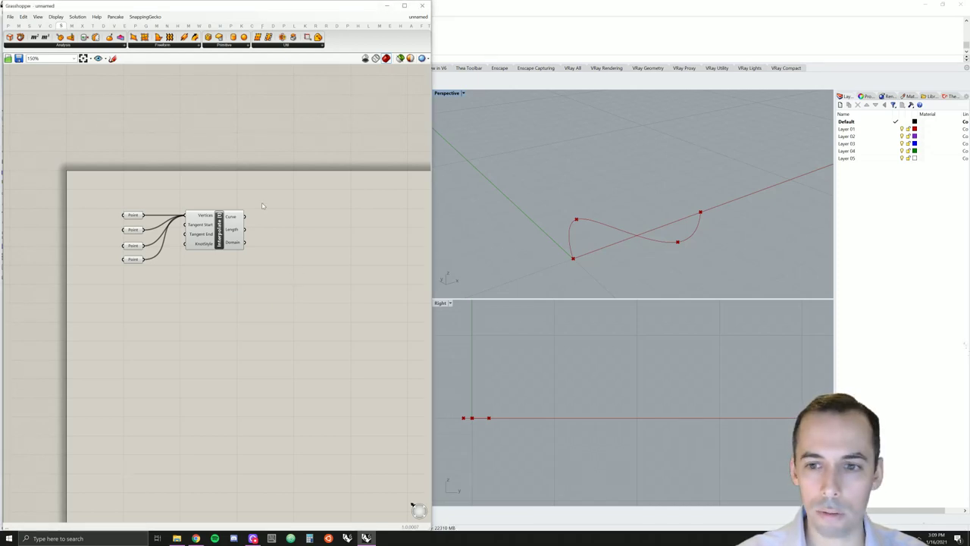
- Close the Grasshopper window to return to the full set of Rhino viewports
click(422, 7)
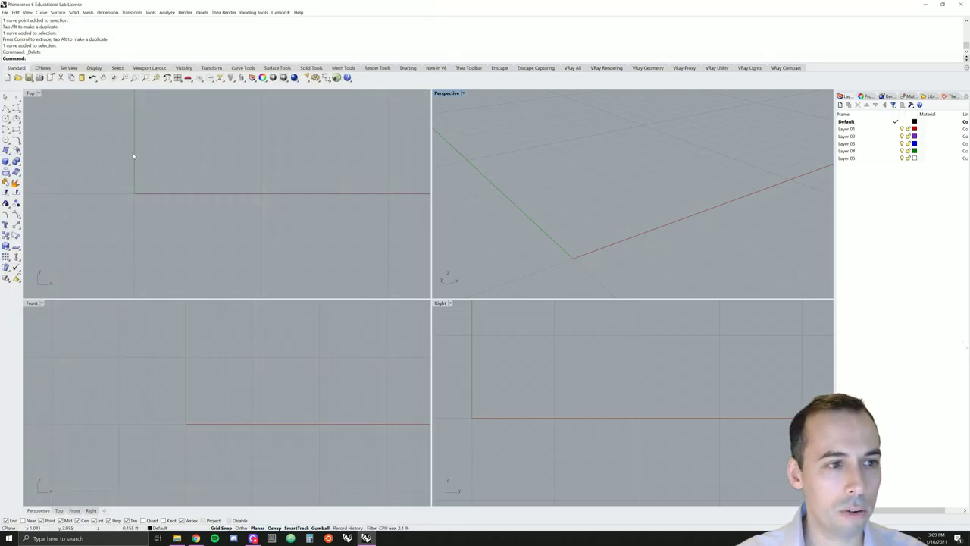
click(15, 109)
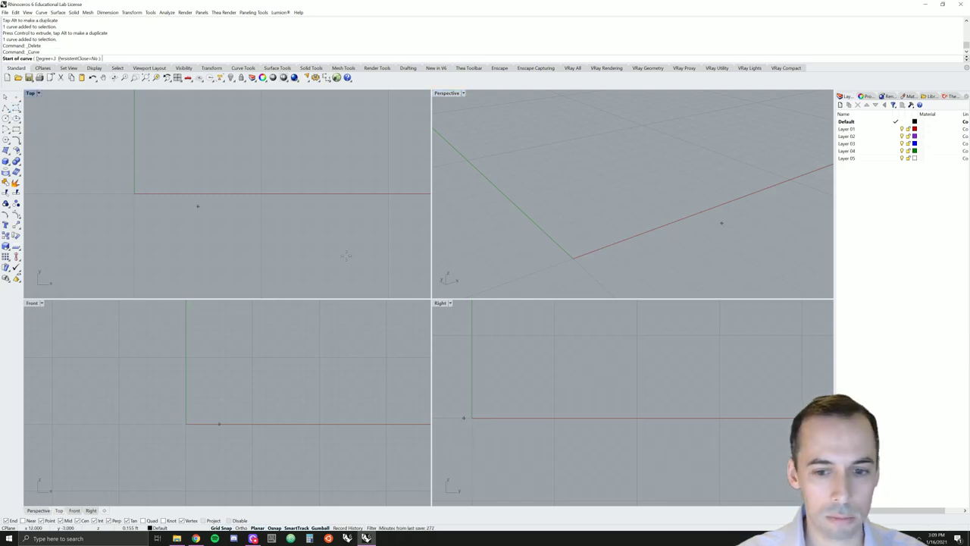
click(472, 417)
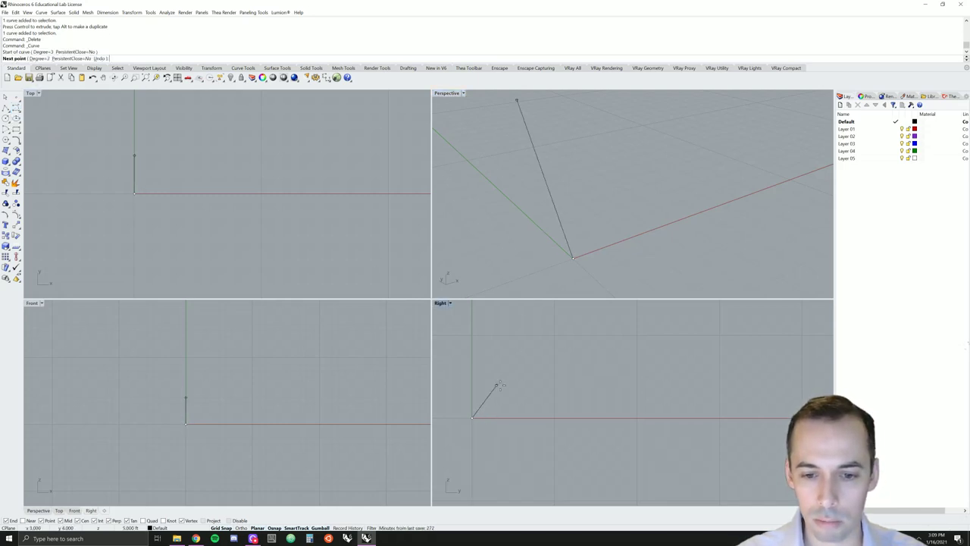
click(505, 384)
click(586, 460)
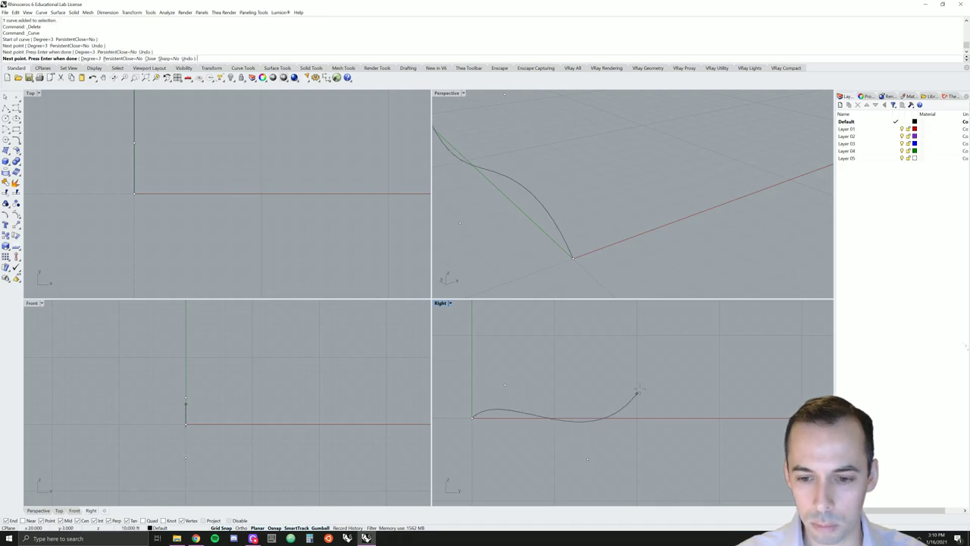
click(637, 384)
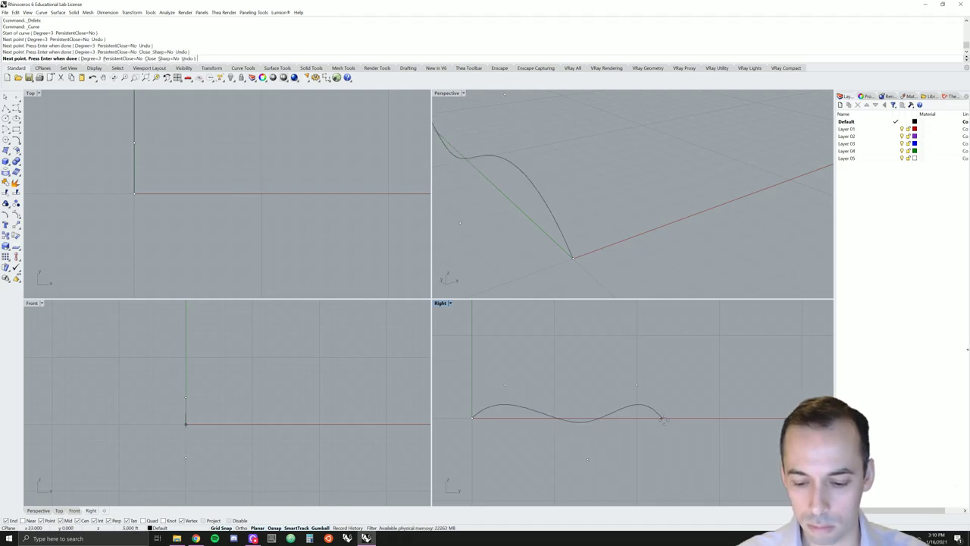
key(Escape)
key(Return)
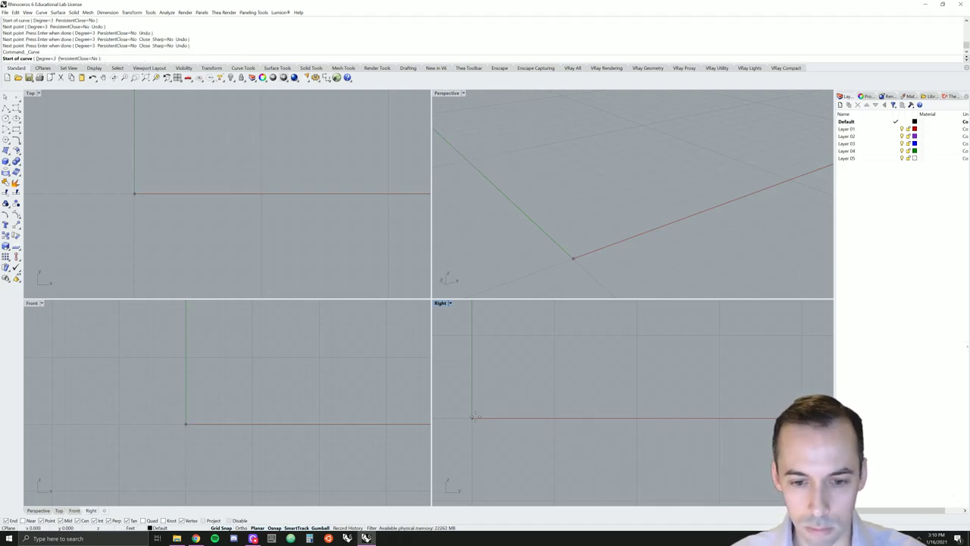
click(472, 417)
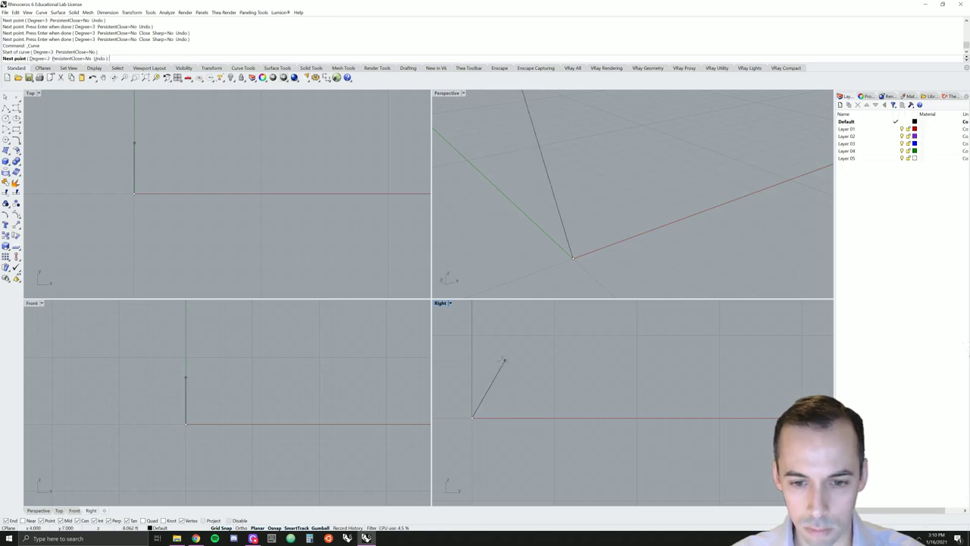
click(503, 361)
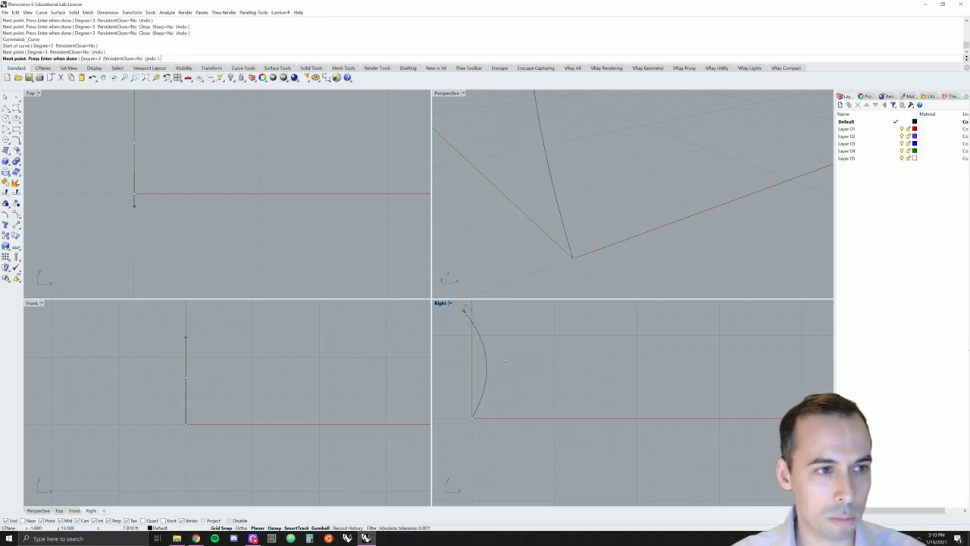
key(Escape)
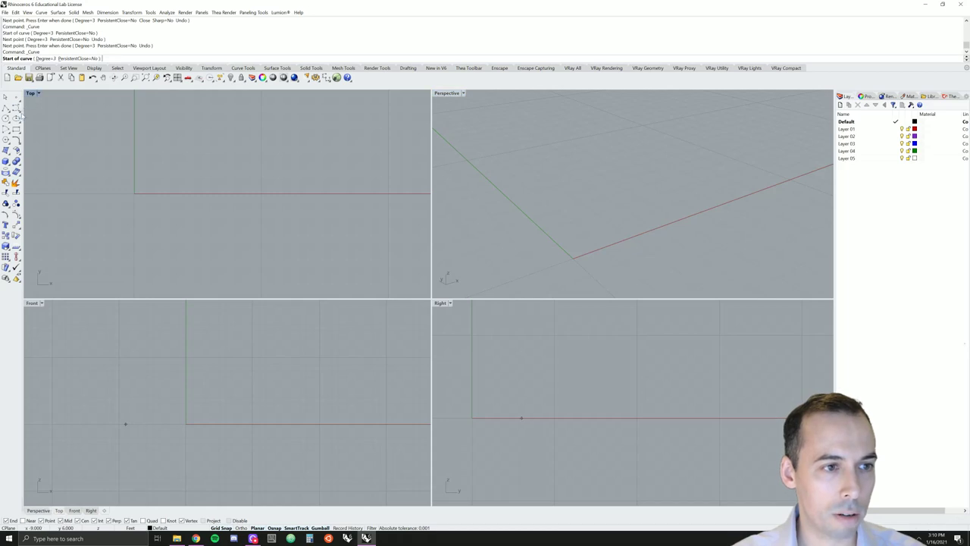
- Draw an interpolated curve in the Right view from the origin through about (4, 7) and (14, -4) to (20, 3)
click(19, 111)
click(30, 107)
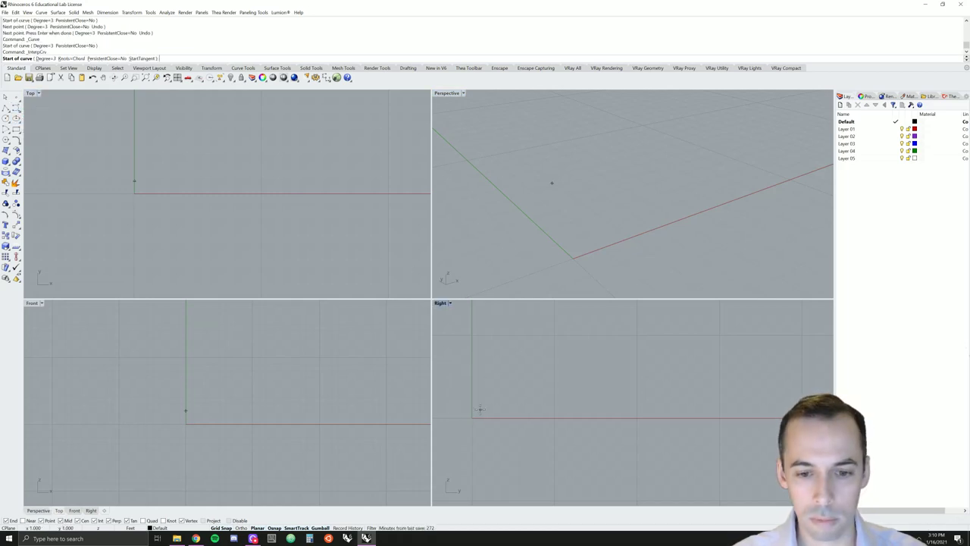
click(472, 418)
click(506, 359)
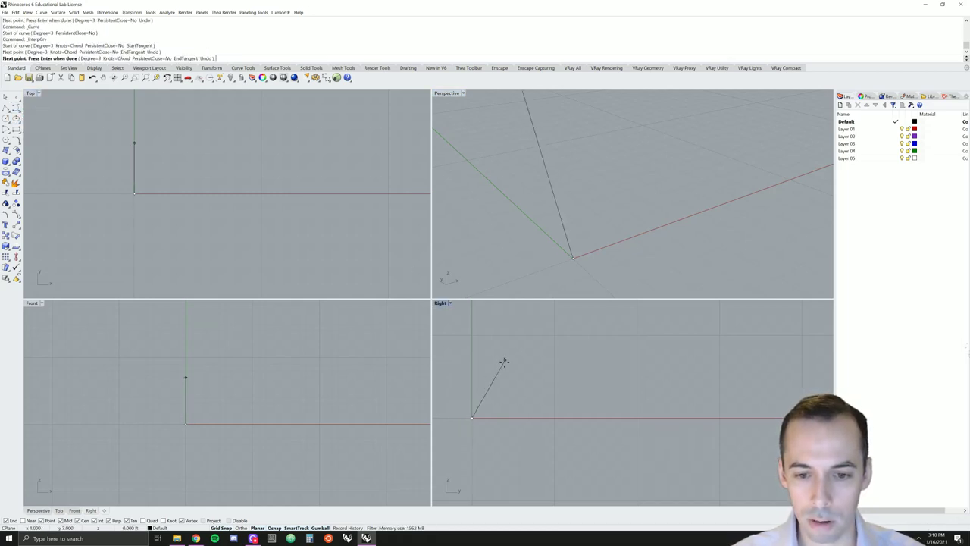
click(585, 451)
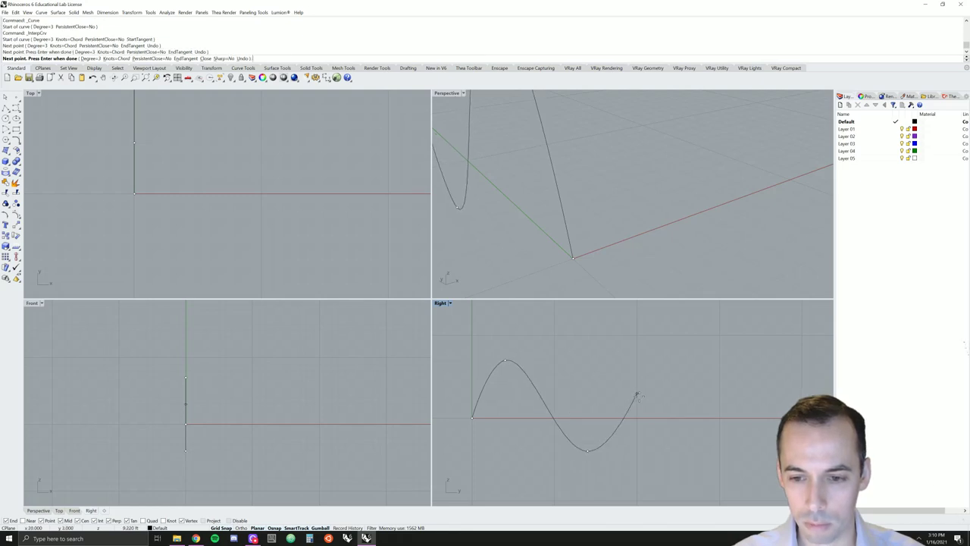
click(636, 394)
key(Return)
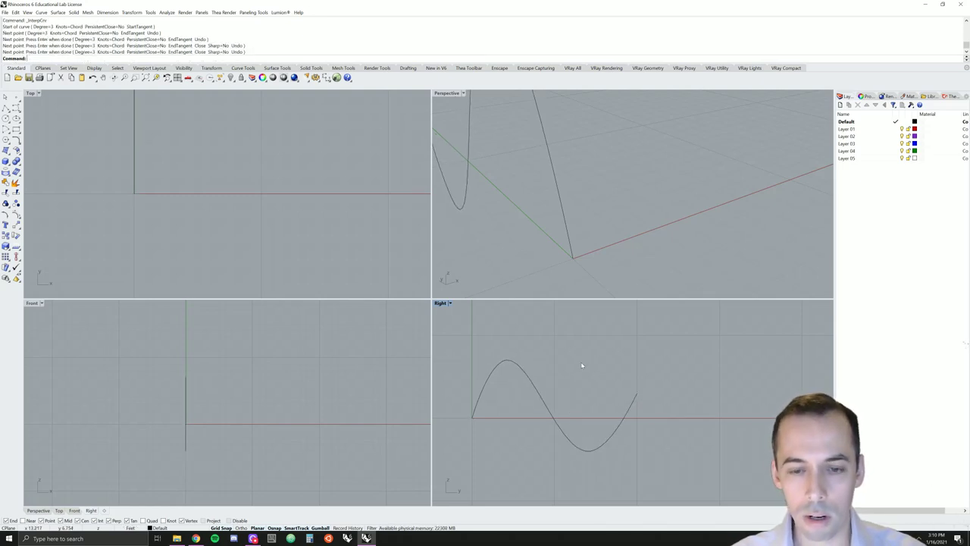
- Draw a second interpolated curve in the Right view from the origin through about (5, -4) and (14, 2) to (20, 0)
key(Return)
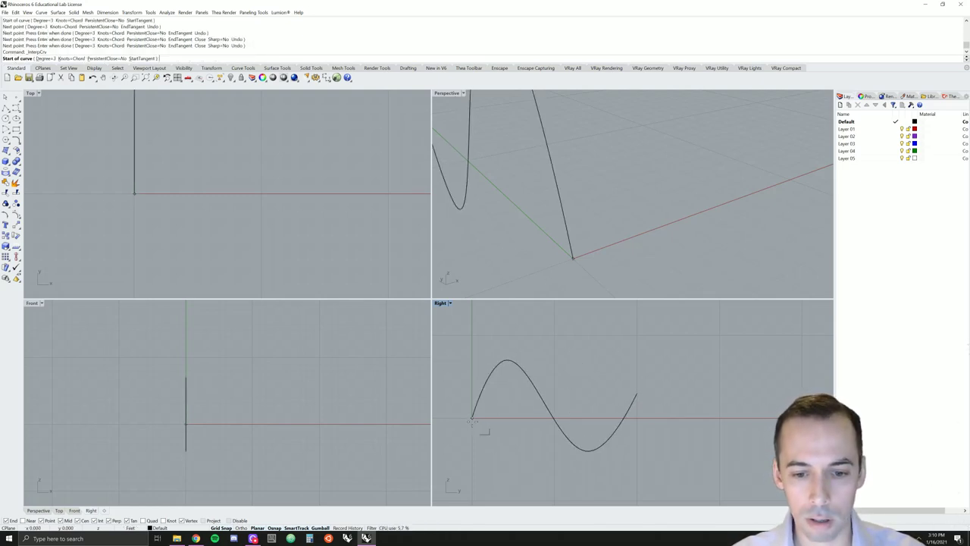
click(472, 418)
click(514, 450)
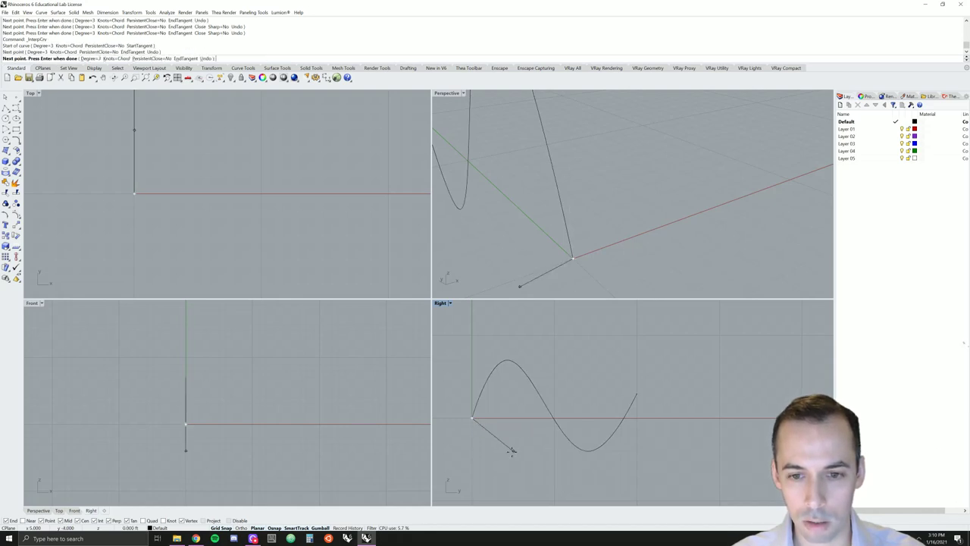
click(587, 401)
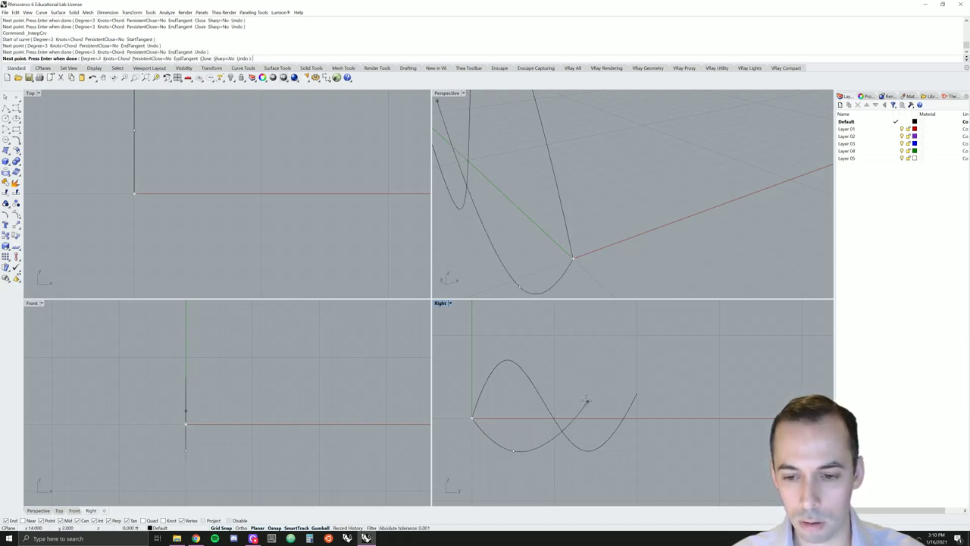
click(637, 416)
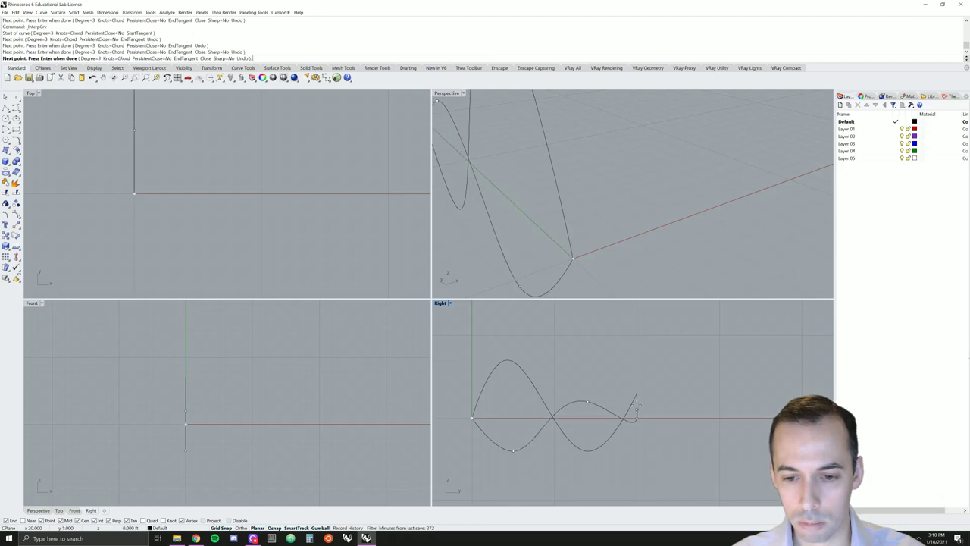
key(Return)
- Move the second interpolated curve about 10 ft along positive X, away from the first curve, and deselect it
click(591, 403)
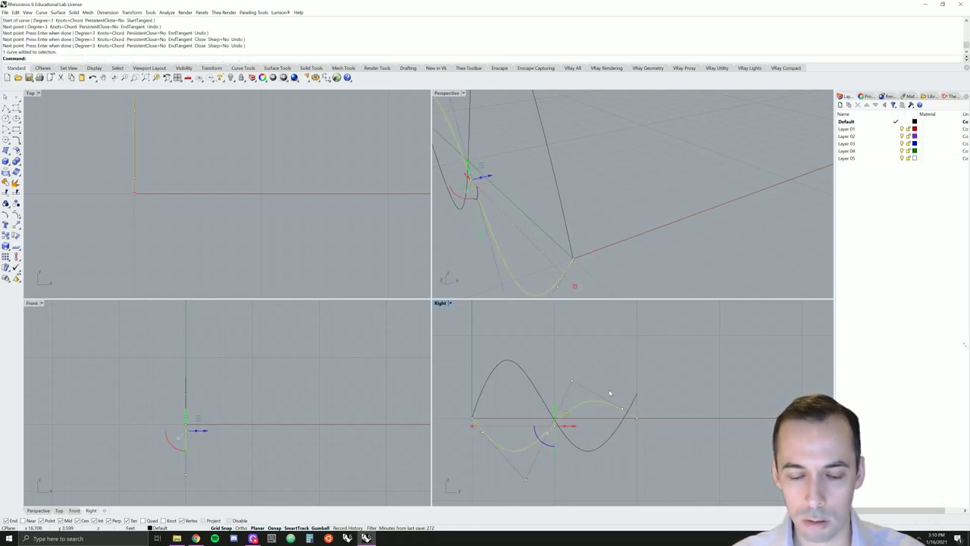
right_drag(570, 279, 565, 256)
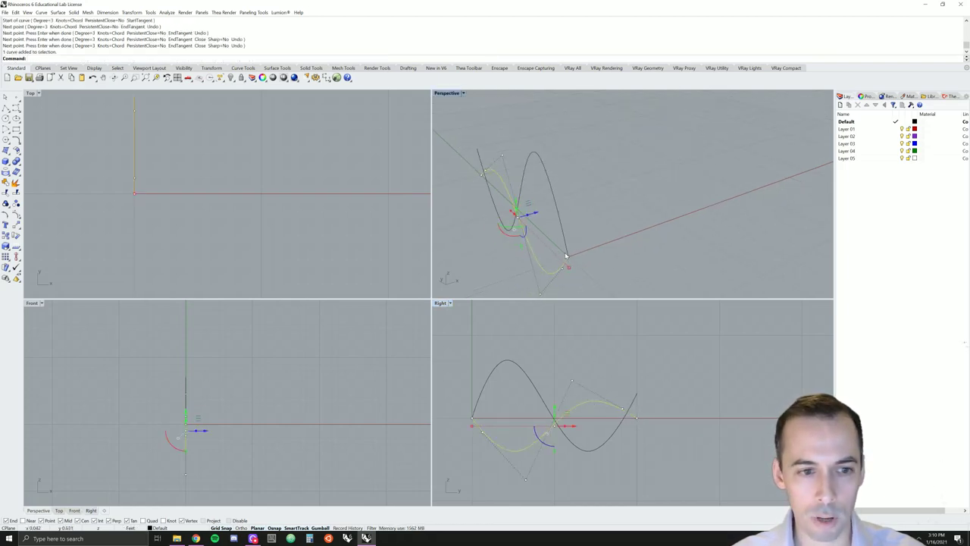
right_drag(218, 173, 245, 235)
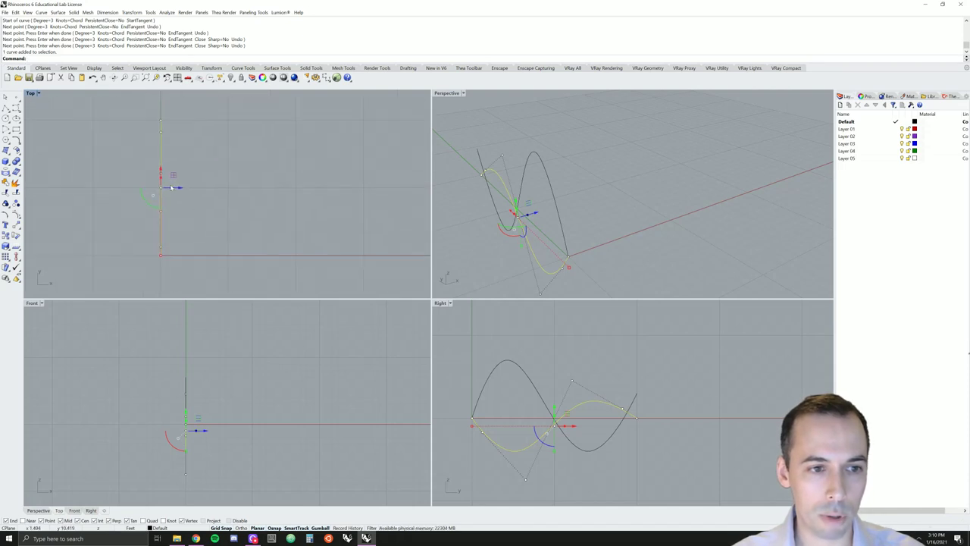
drag(180, 189, 248, 188)
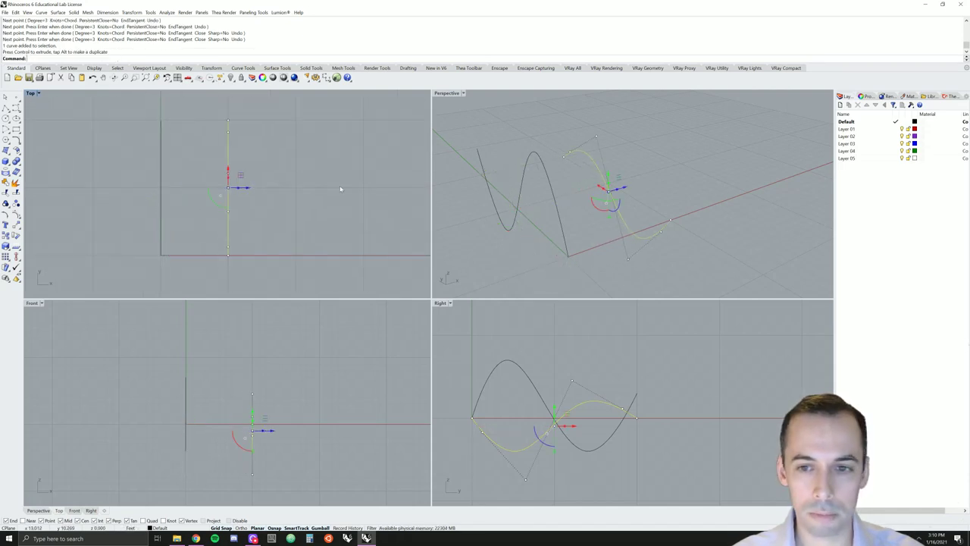
click(678, 190)
- Select both wave-shaped curves and loft a surface between them
right_drag(678, 189, 652, 218)
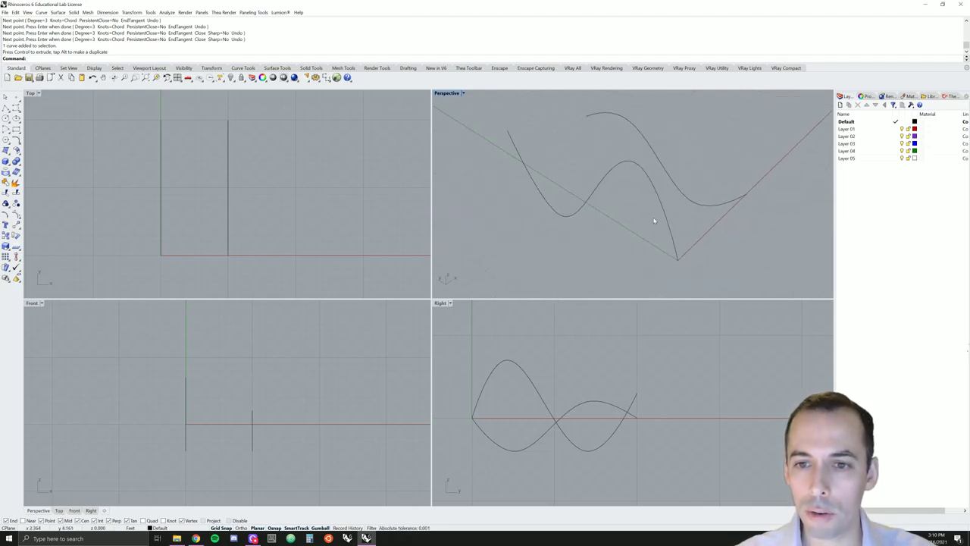
drag(735, 120, 562, 224)
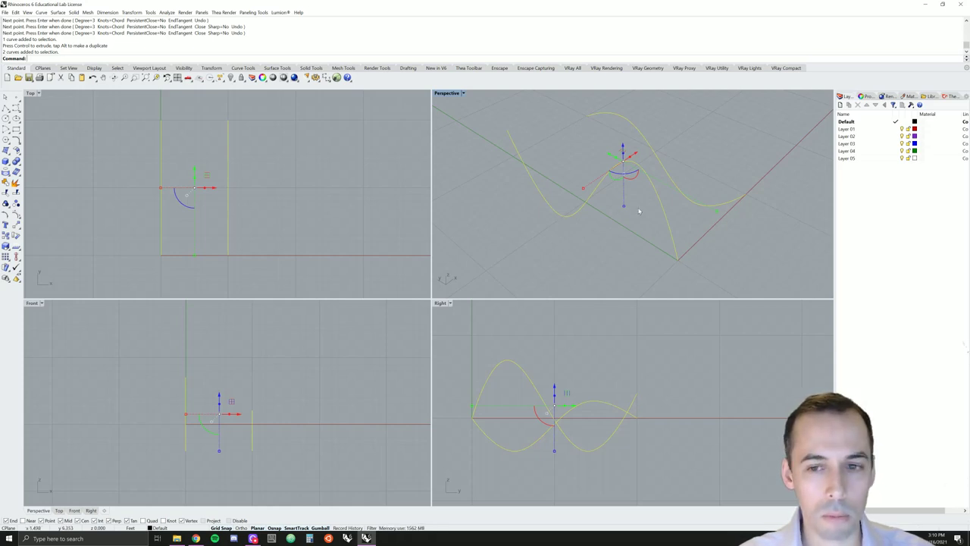
right_drag(639, 210, 726, 184)
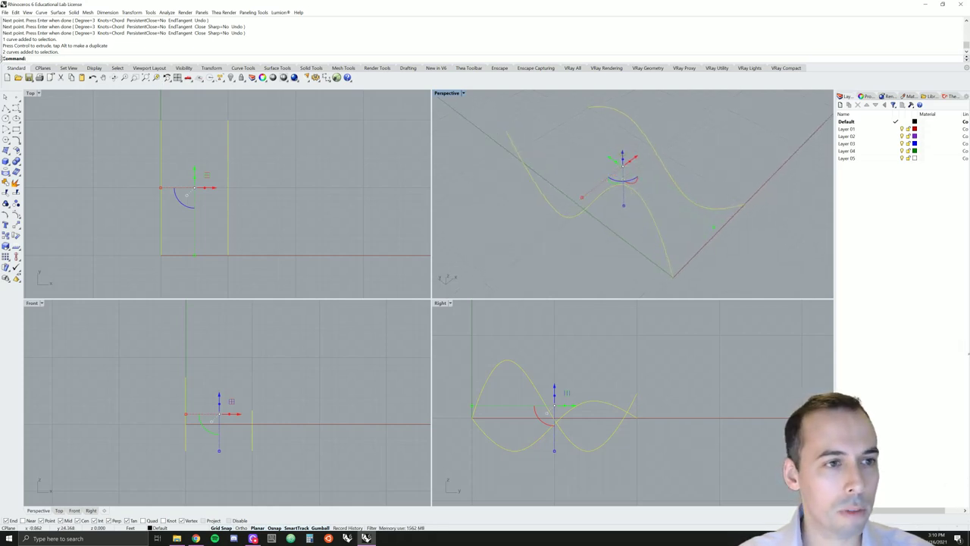
click(58, 12)
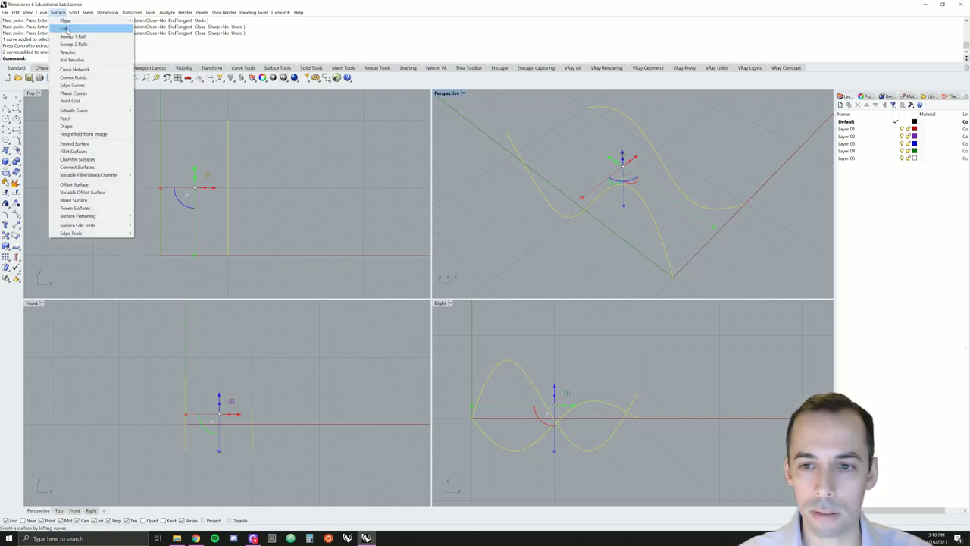
click(66, 29)
right_drag(686, 227, 622, 210)
click(473, 327)
- Set the Perspective viewport's display mode to Shaded, inspect the lofted surface and clear the selection
right_drag(671, 230, 472, 137)
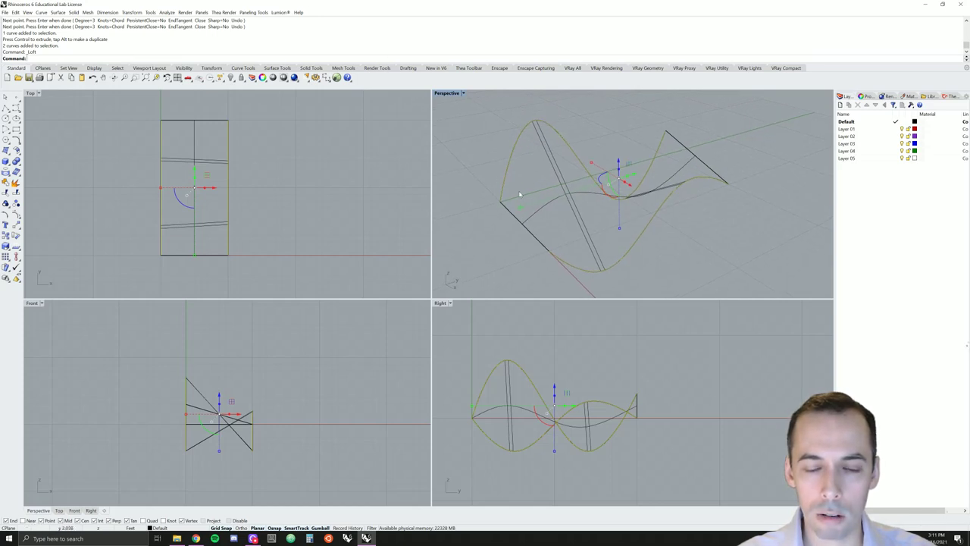
mouse_move(570, 234)
right_down()
mouse_move(622, 238)
mouse_move(565, 252)
mouse_move(562, 243)
right_up()
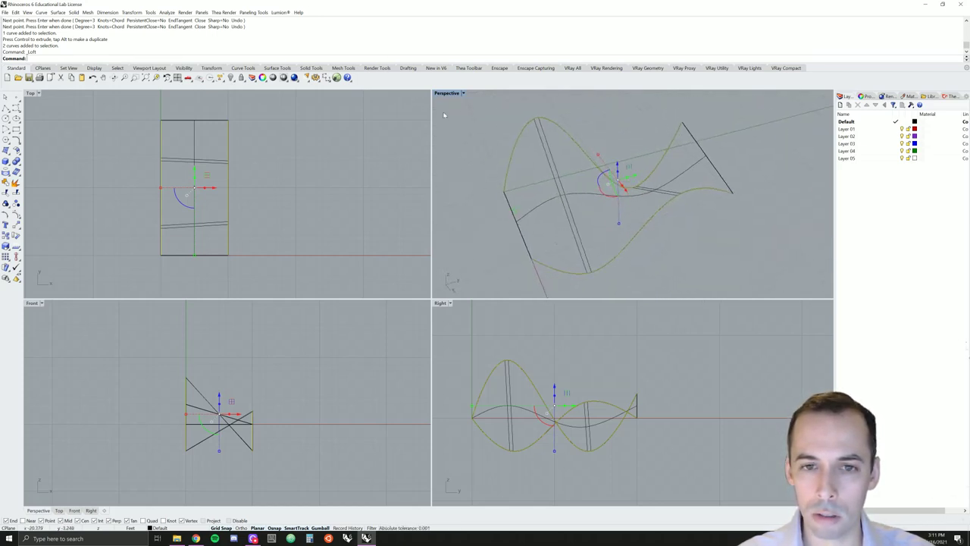
click(463, 93)
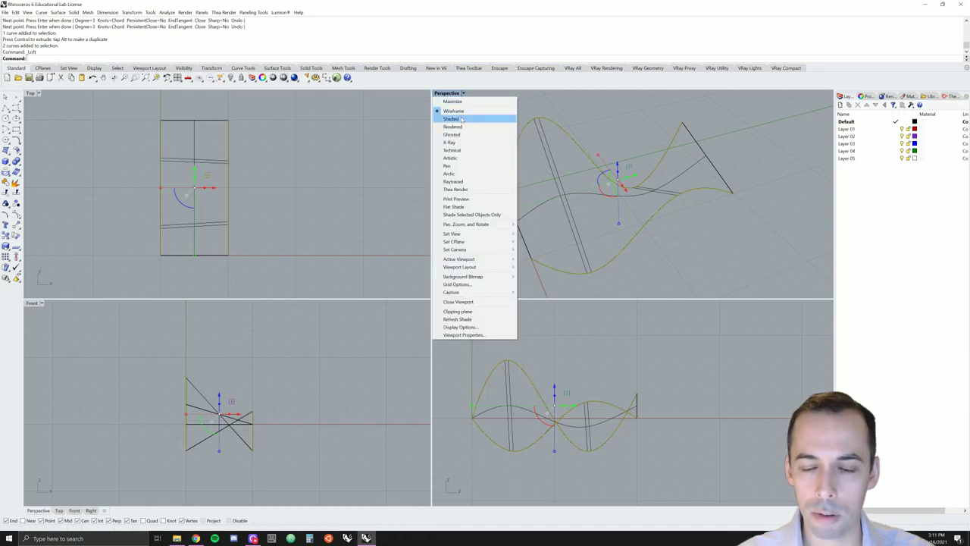
click(460, 119)
mouse_move(532, 152)
right_down()
mouse_move(598, 138)
mouse_move(546, 148)
mouse_move(633, 221)
mouse_move(723, 195)
mouse_move(571, 222)
mouse_move(748, 204)
mouse_move(738, 202)
right_up()
key(Escape)
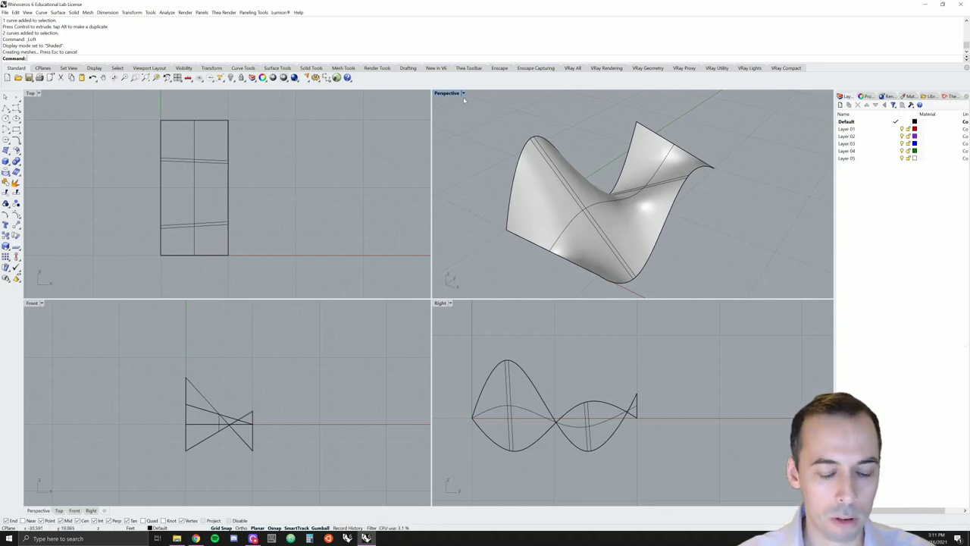
- Delete the lofted surface together with its two curves, and reopen the Grasshopper window
drag(736, 260, 490, 133)
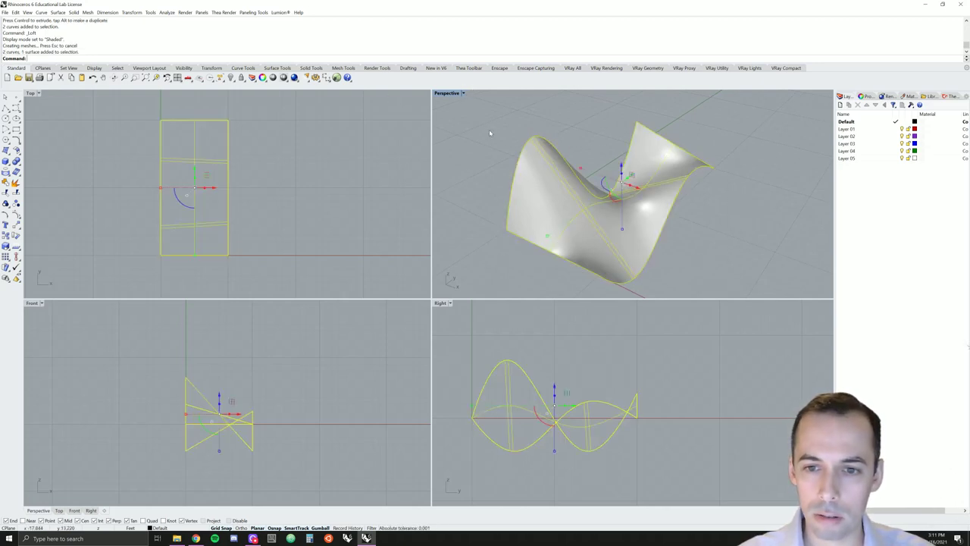
key(Delete)
text(g)
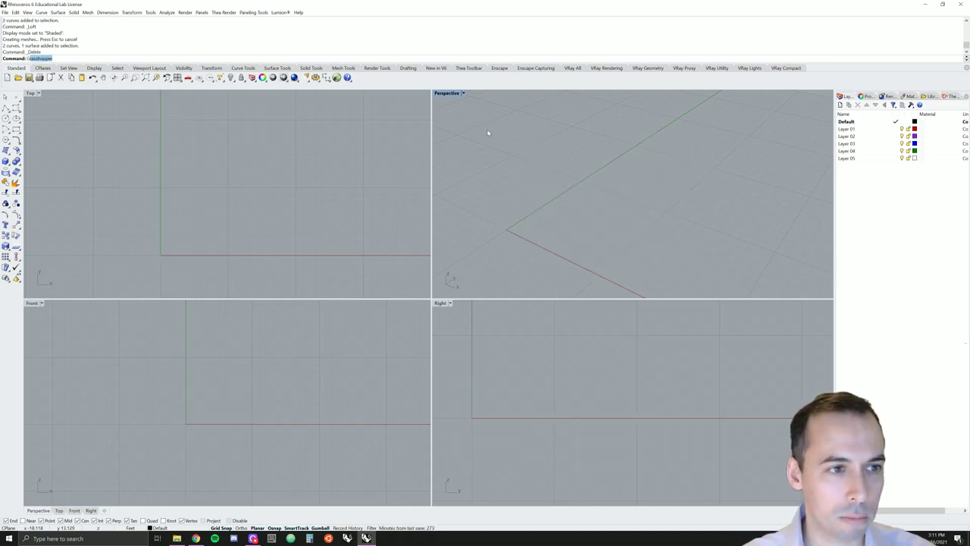
key(Return)
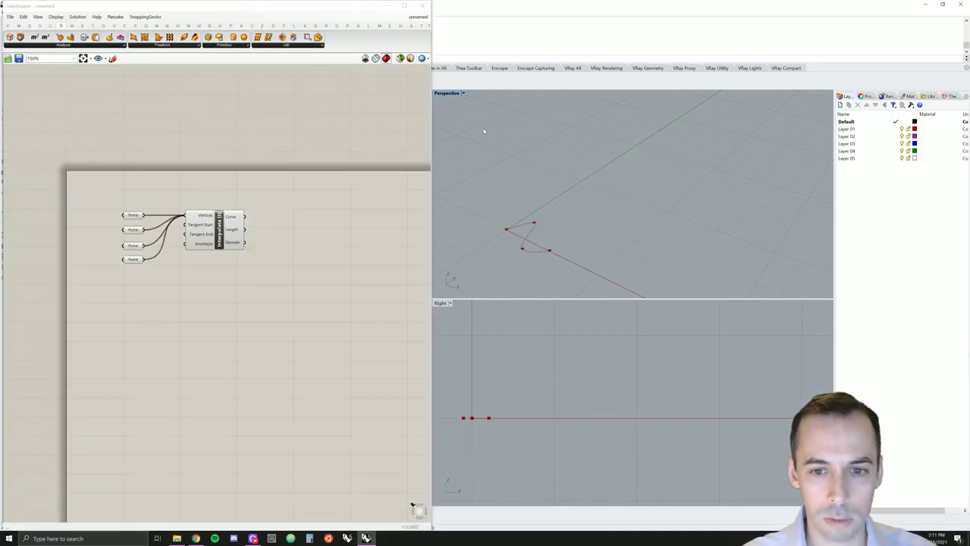
- Delete the three lower Point parameters feeding the Interpolate (t) component and select the remaining Point parameter
scroll(529, 270, up, 3)
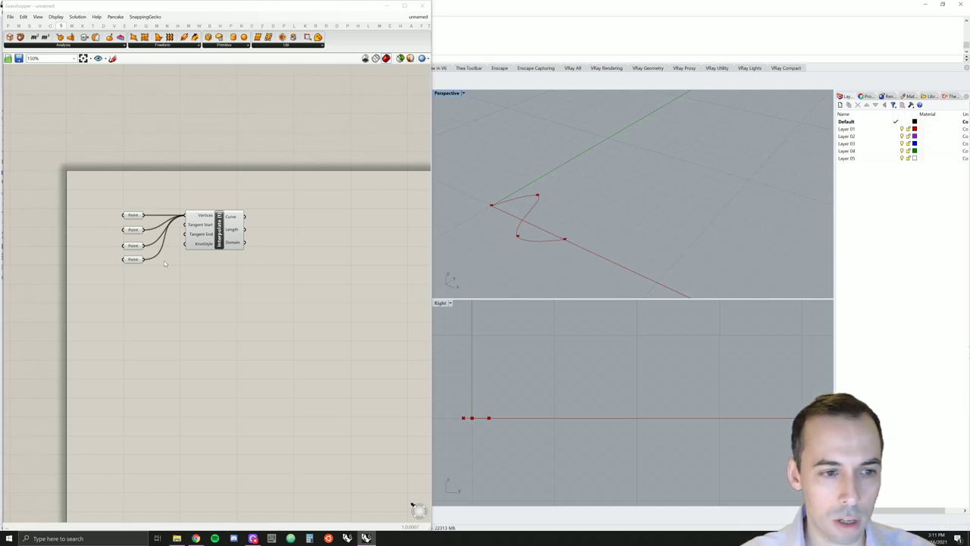
scroll(163, 263, up, 3)
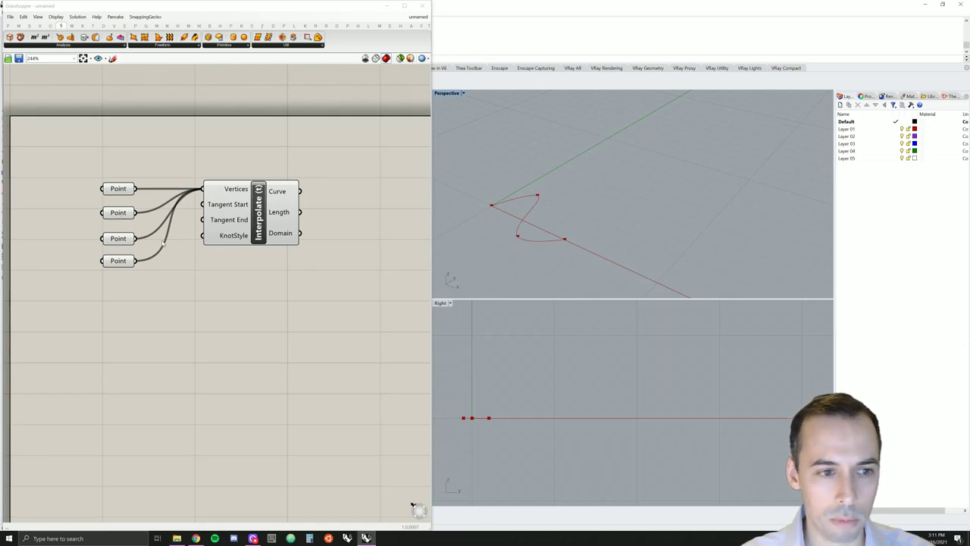
drag(151, 281, 94, 210)
key(Delete)
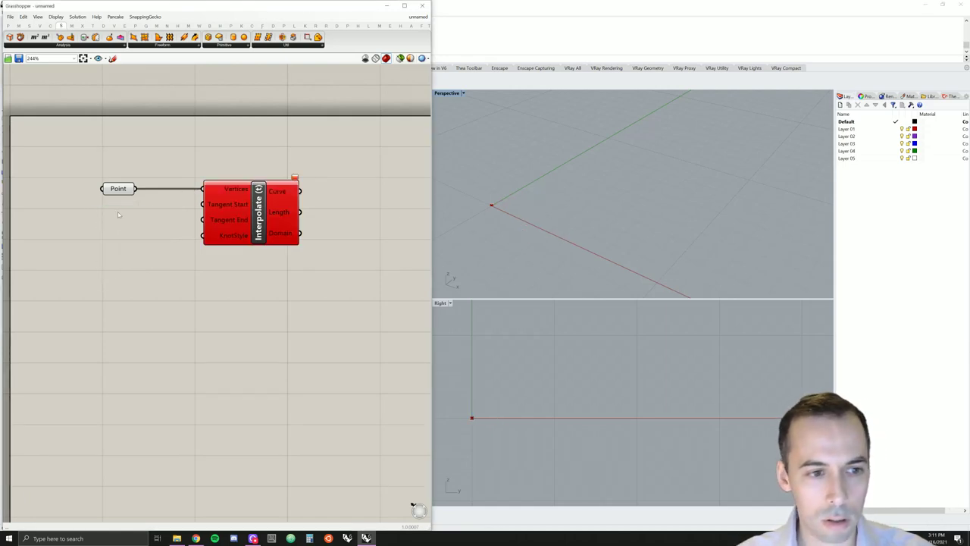
click(107, 188)
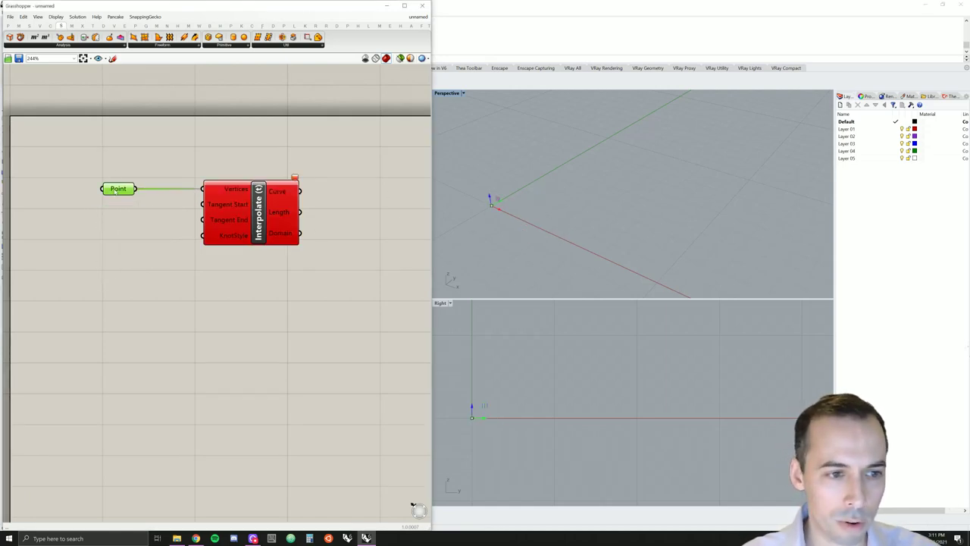
- Copy the Point parameter three times below the original and position the copied points in the Right viewport as a wave along the Y axis
alt+drag(107, 188, 116, 249)
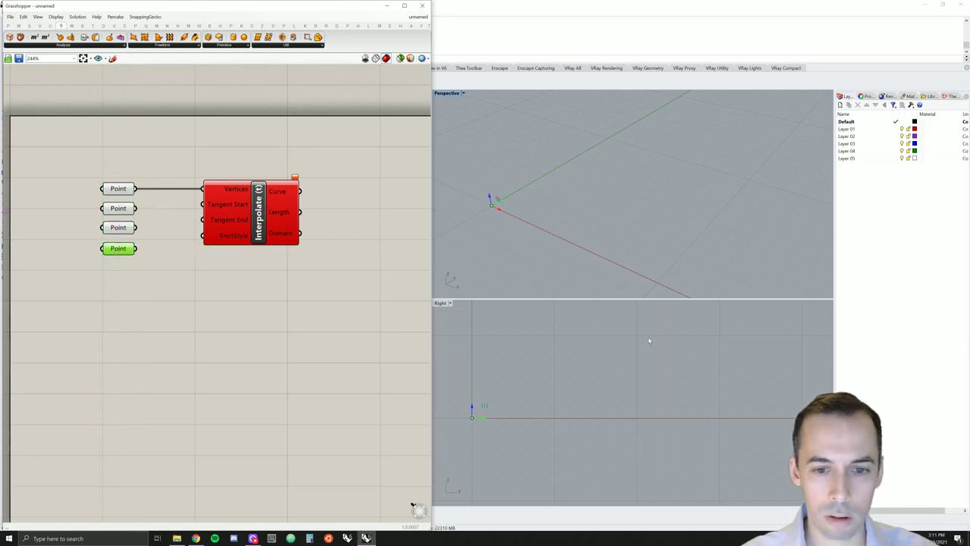
click(128, 213)
drag(482, 419, 523, 386)
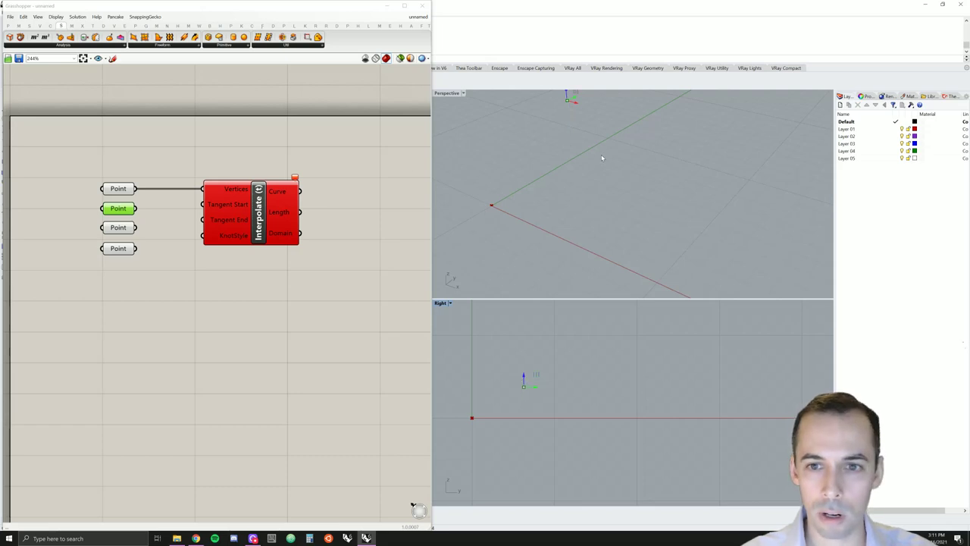
right_drag(602, 158, 511, 284)
click(118, 228)
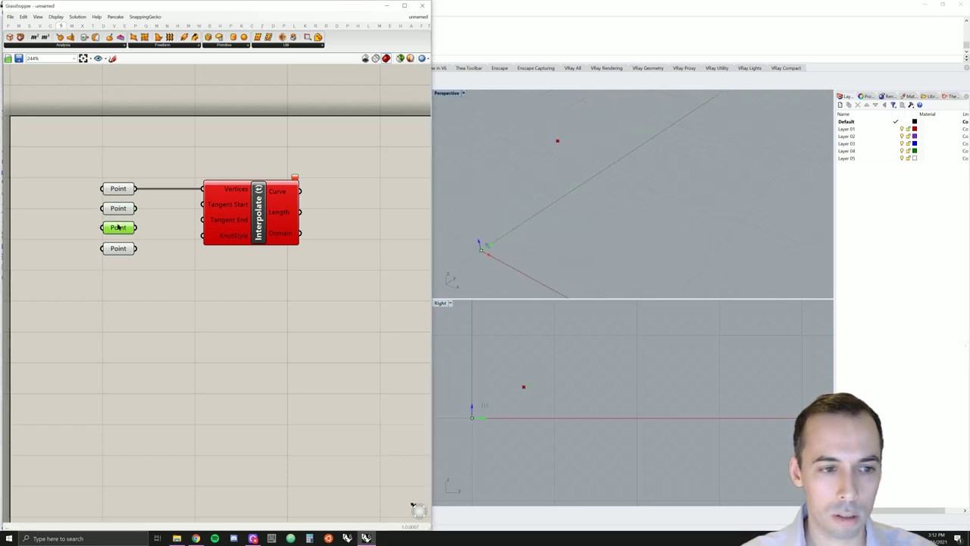
drag(491, 415, 590, 438)
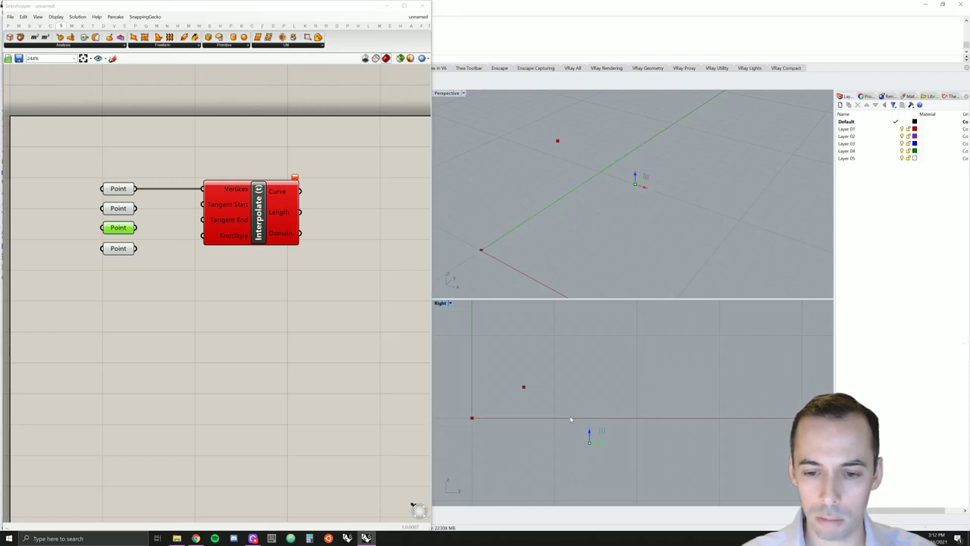
click(120, 248)
drag(482, 417, 646, 426)
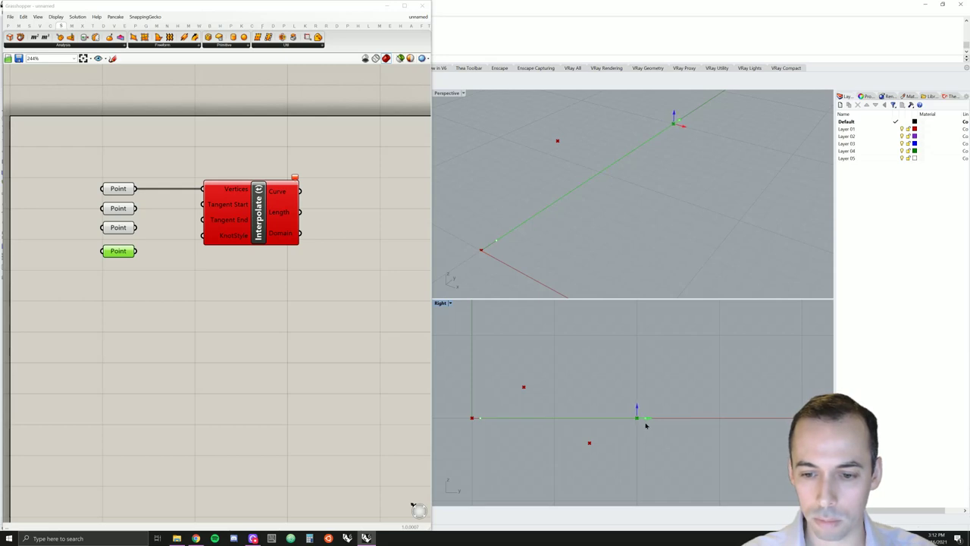
click(245, 297)
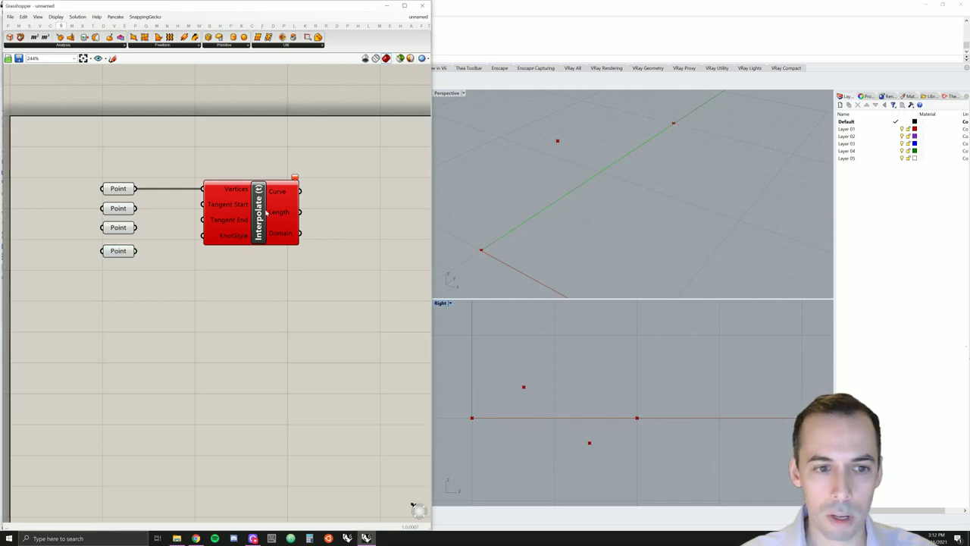
- Add the three copied Points to the Interpolate (t) Vertices input alongside the first, and set the Perspective viewport to Wireframe display
drag(135, 209, 203, 189)
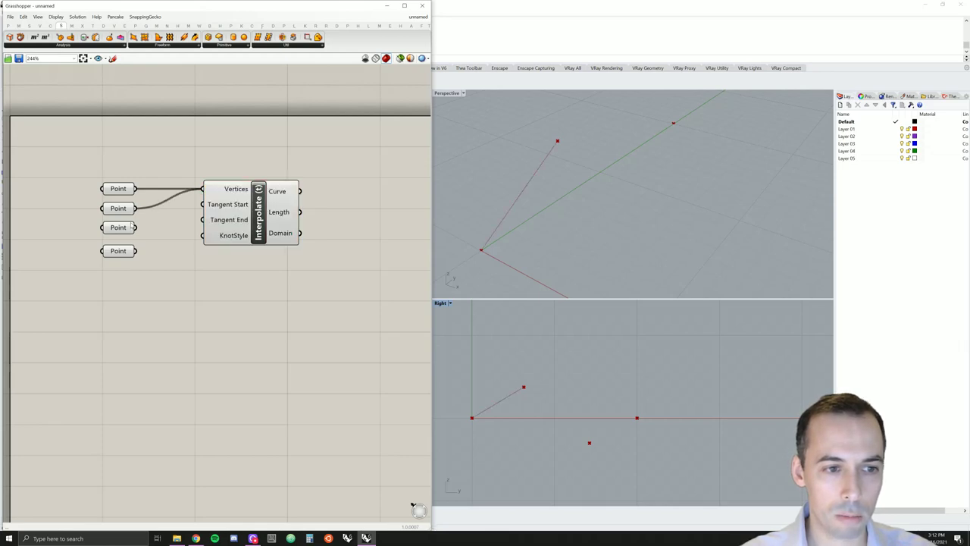
shift+drag(135, 227, 205, 191)
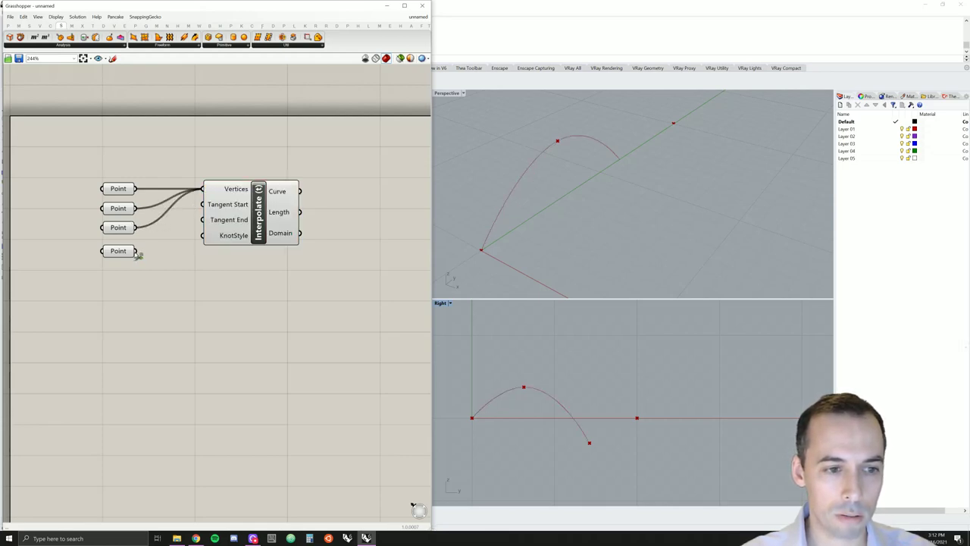
shift+drag(135, 251, 209, 192)
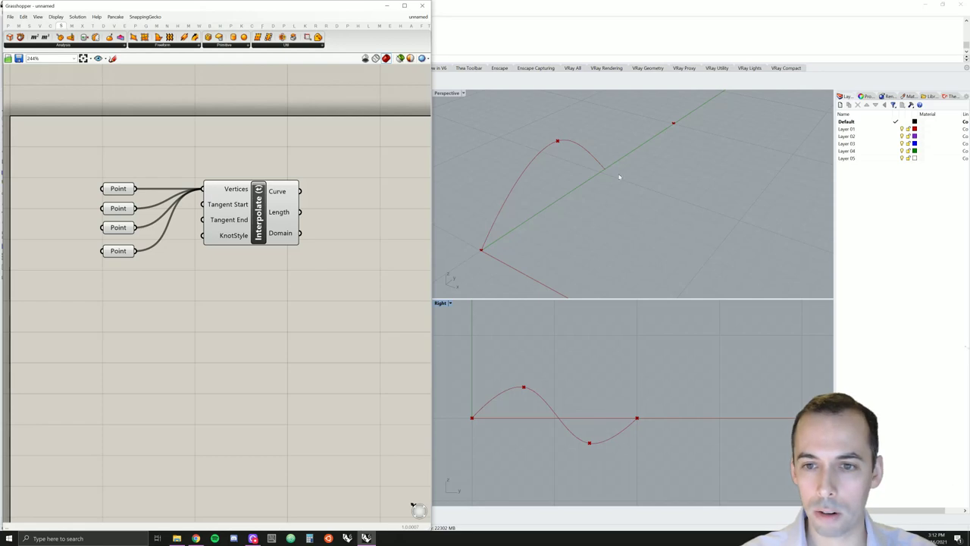
click(464, 93)
click(464, 112)
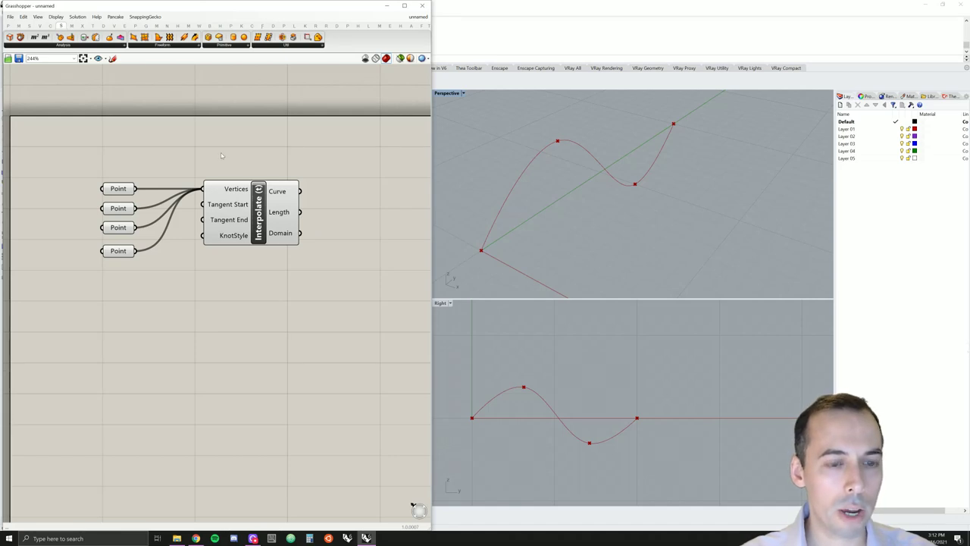
- Add a second Interpolate (t) component from the Curve Spline set below the first one
click(50, 27)
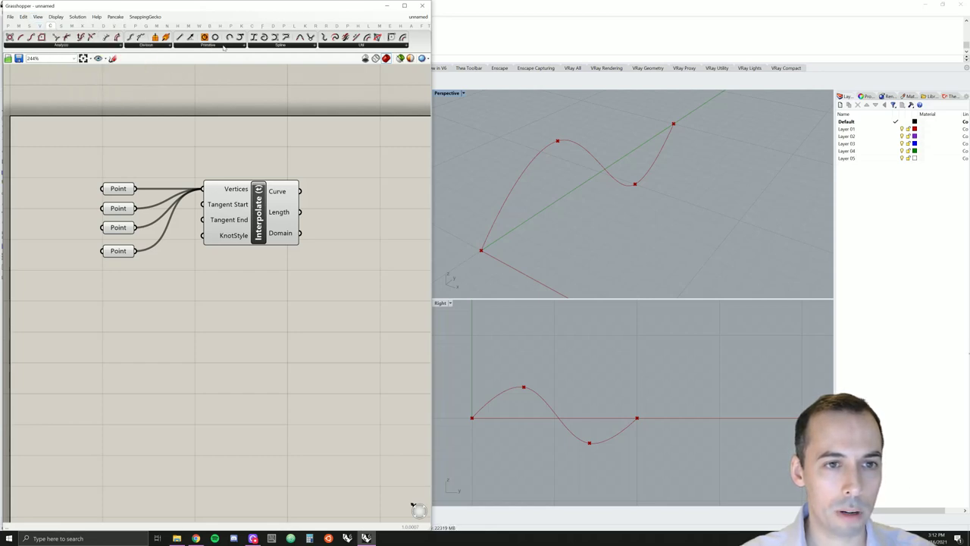
click(279, 46)
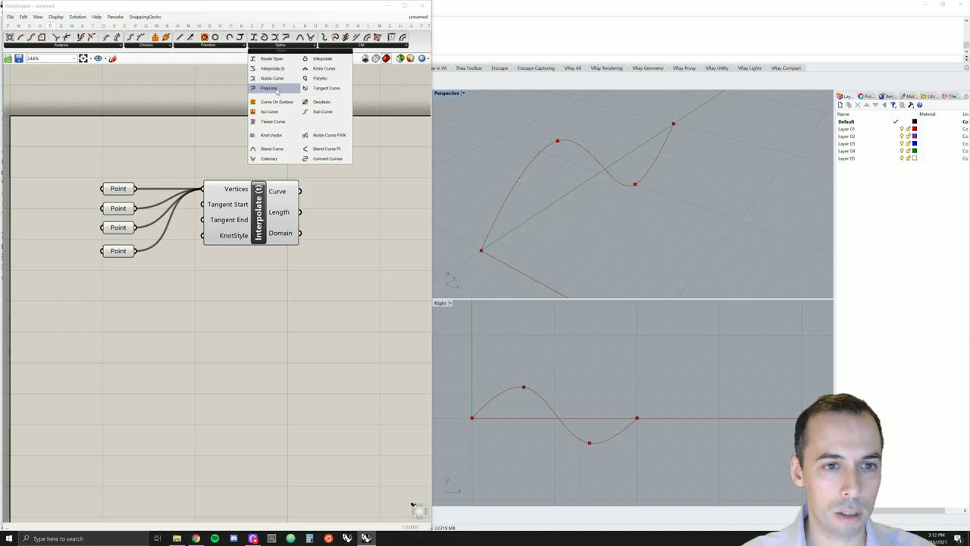
drag(273, 68, 257, 294)
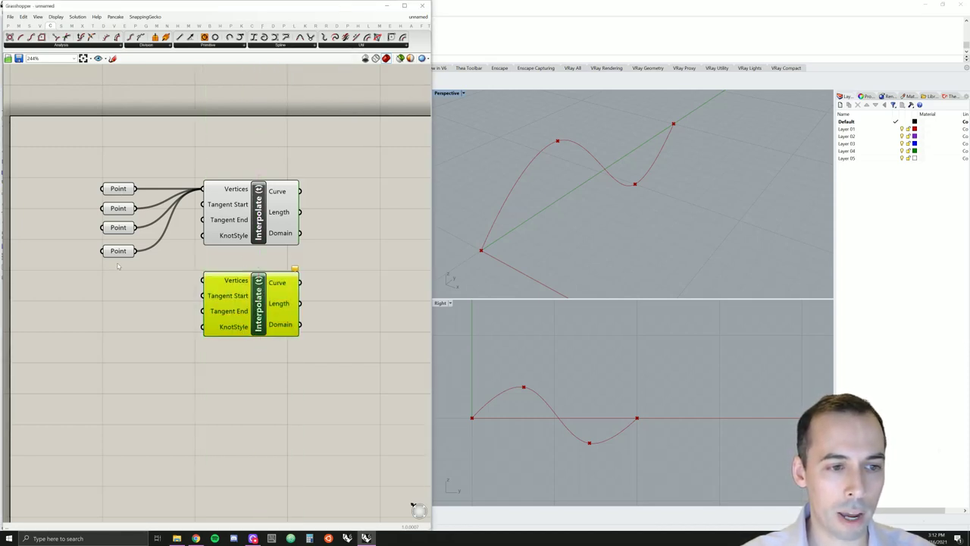
click(138, 276)
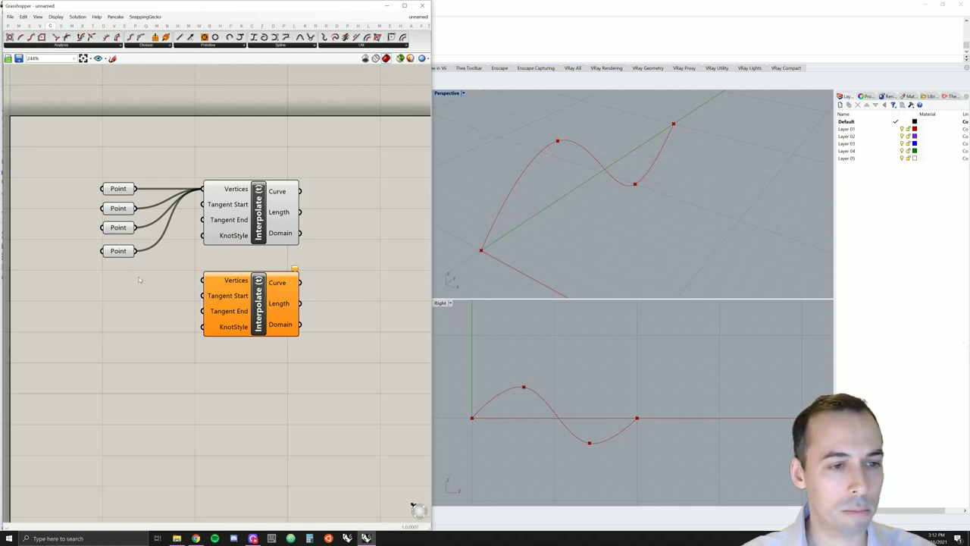
- Copy the four Point parameters below the originals and wire all four copies into the second Interpolate (t) component's Vertices input
drag(139, 280, 114, 183)
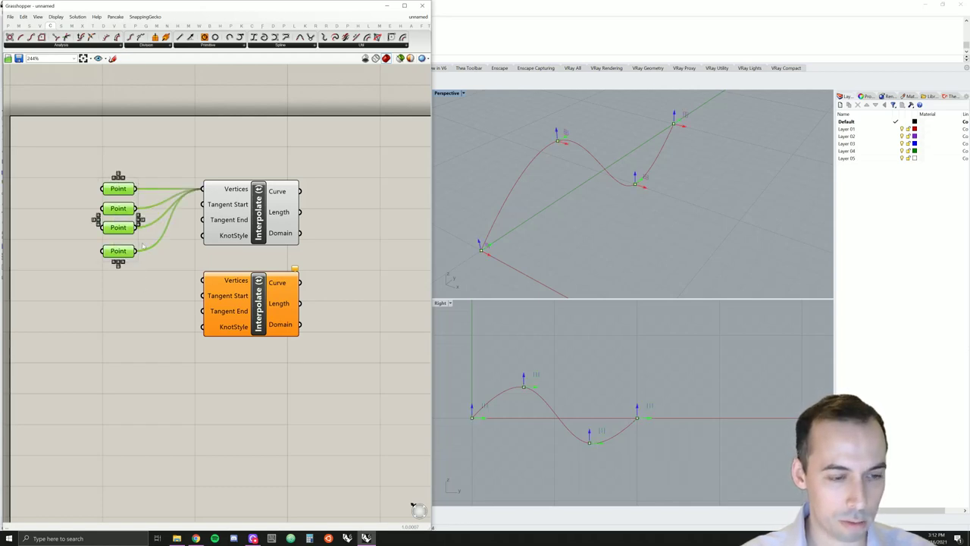
drag(114, 226, 119, 233)
alt+drag(127, 196, 203, 280)
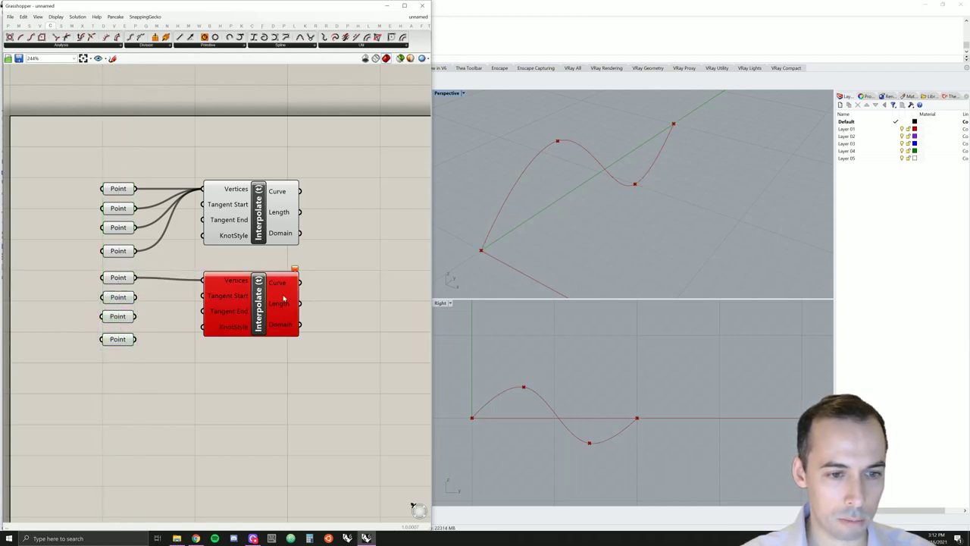
drag(258, 299, 258, 298)
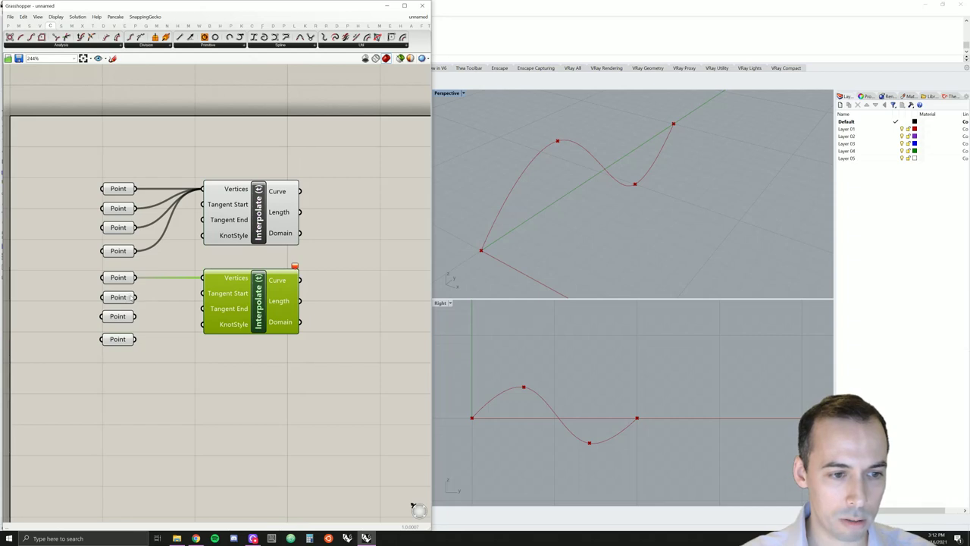
shift+drag(135, 297, 203, 279)
shift+drag(135, 317, 203, 279)
shift+drag(135, 340, 203, 279)
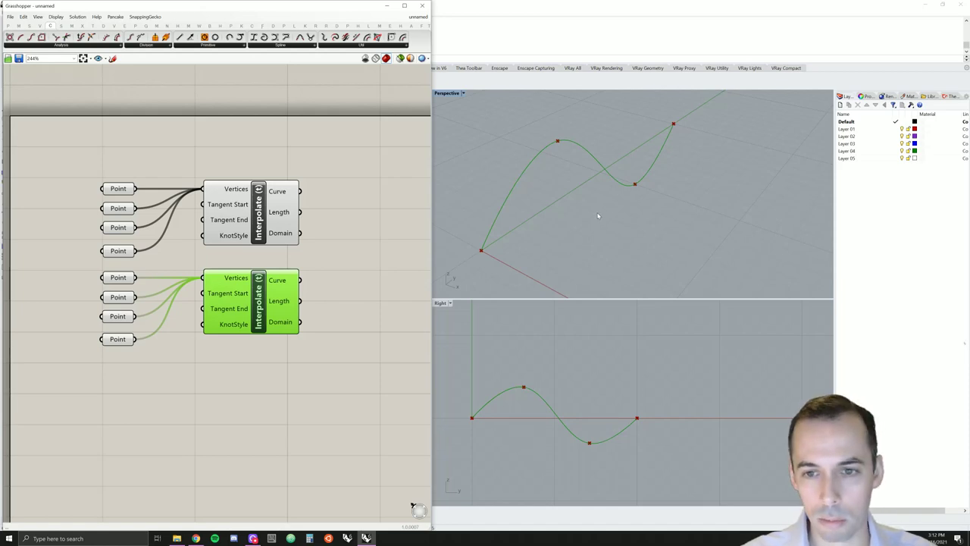
- Select the four copied Points and move each one along the X axis to offset the second curve from the first
click(119, 297)
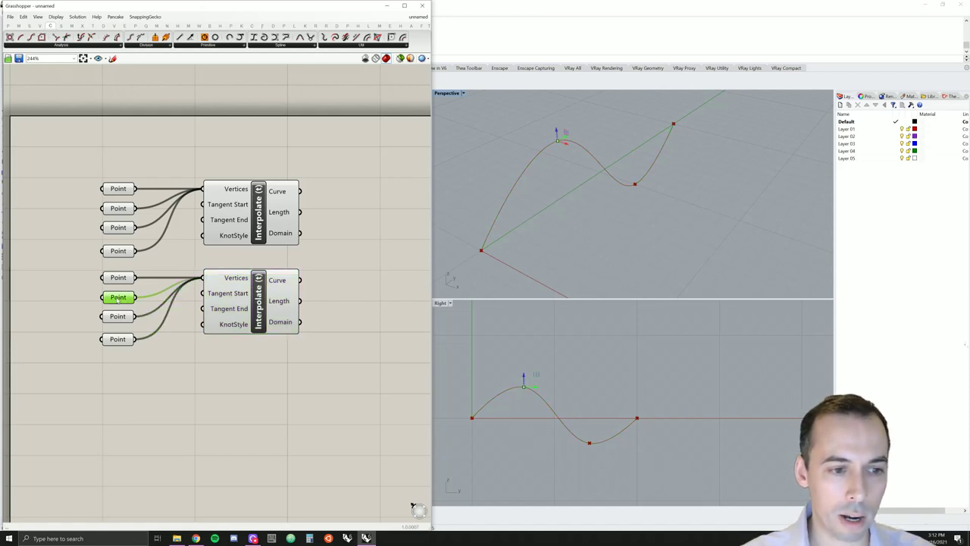
click(119, 278)
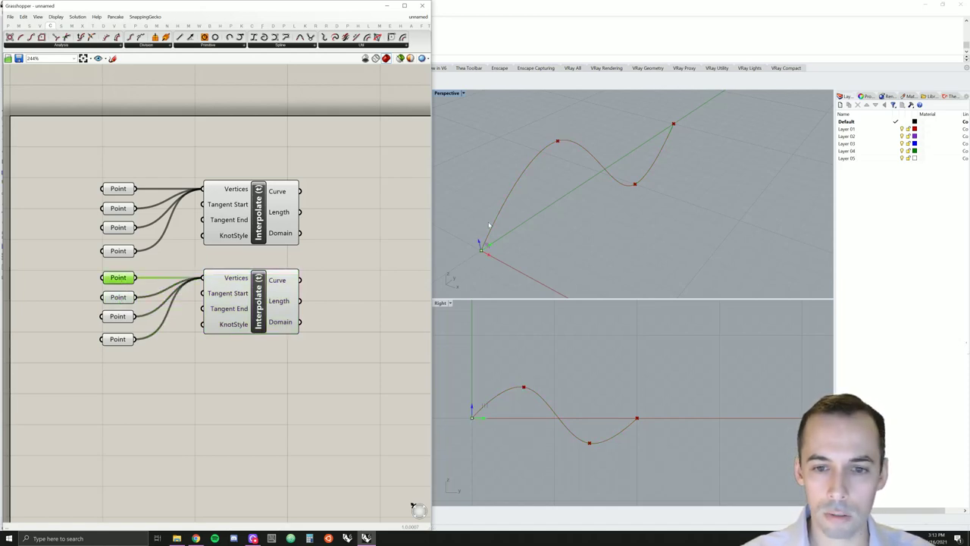
scroll(554, 210, down, 3)
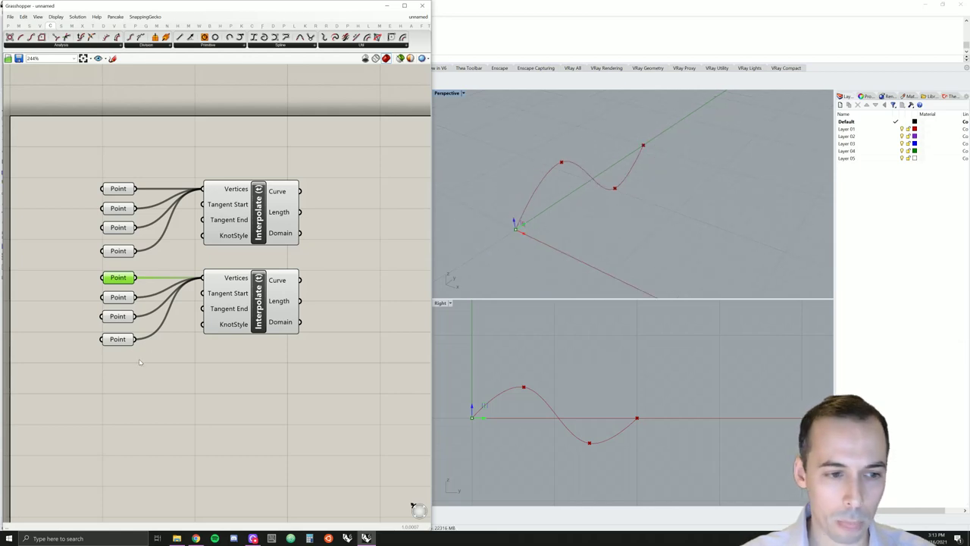
drag(140, 362, 111, 274)
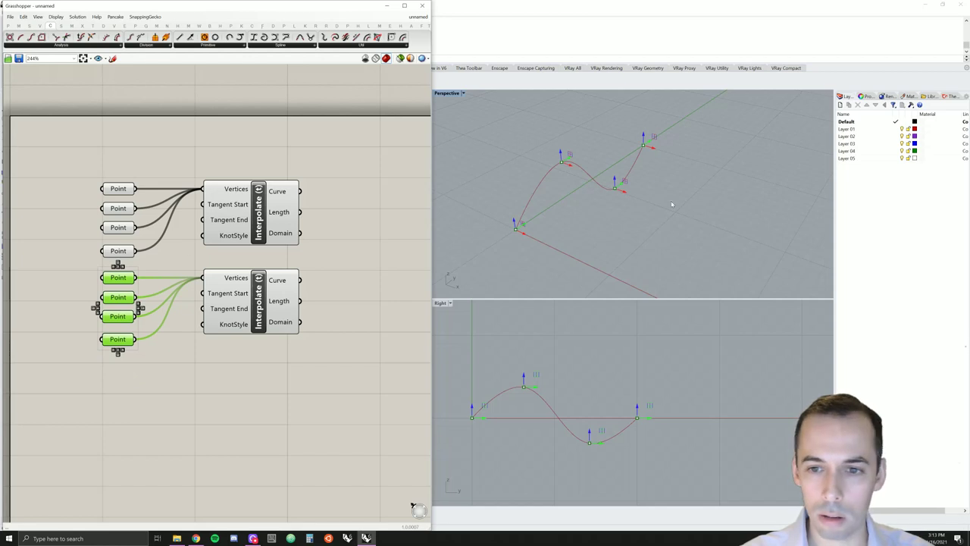
drag(623, 194, 688, 217)
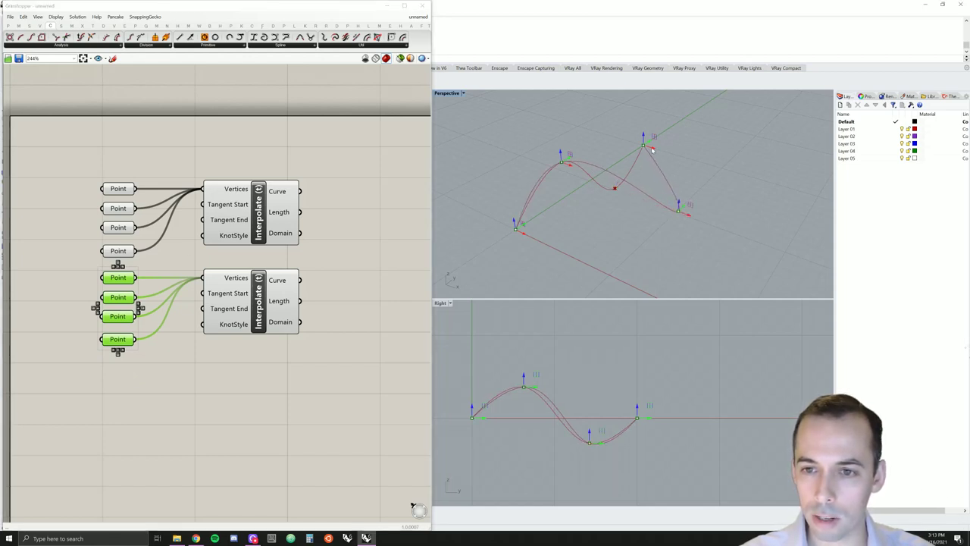
mouse_move(651, 149)
mouse_down()
mouse_move(692, 153)
mouse_move(730, 174)
mouse_up()
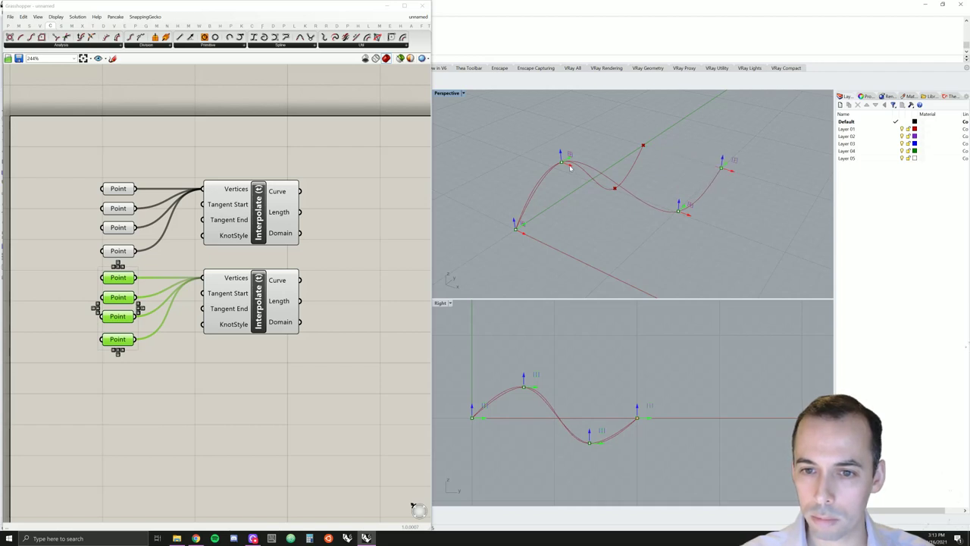
drag(570, 167, 636, 213)
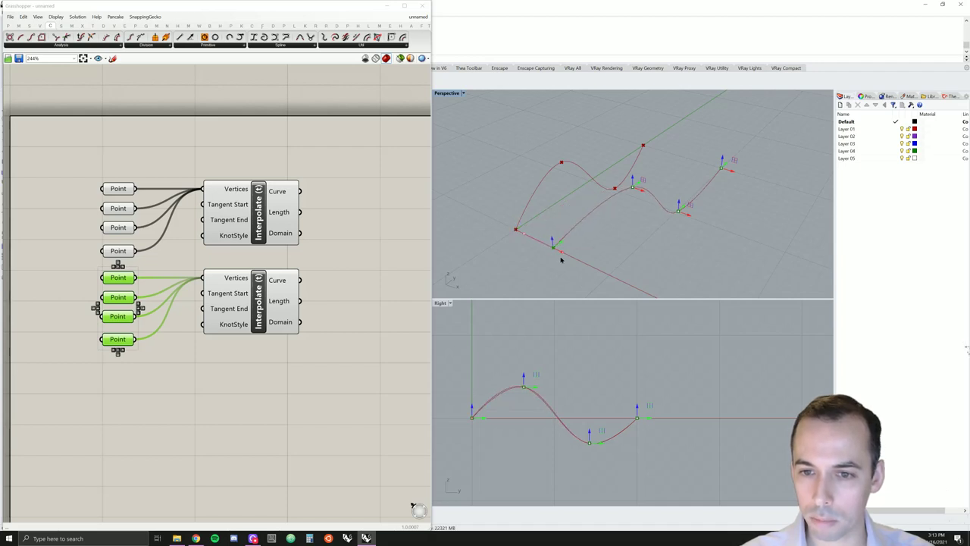
right_drag(561, 258, 520, 245)
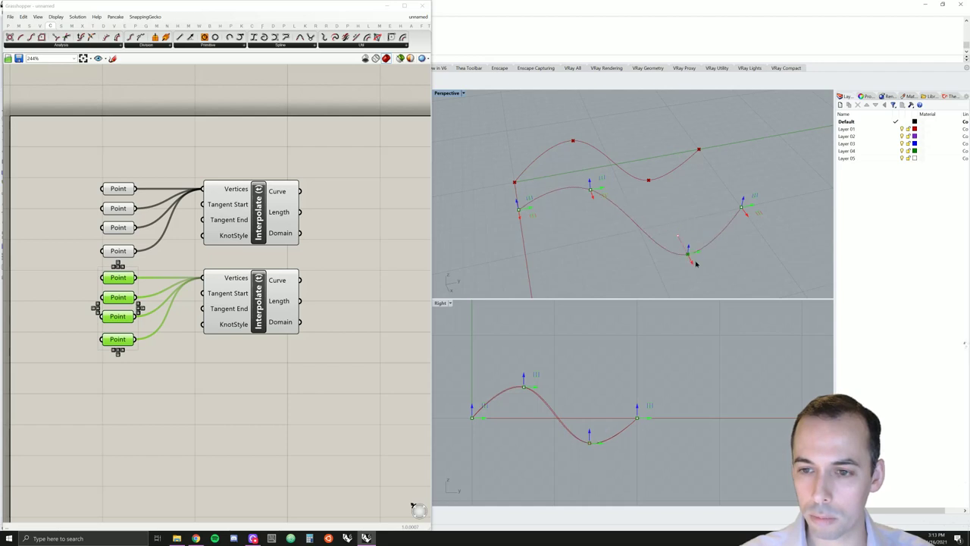
- Reshape the second curve in the Right viewport by lowering its crest point below the baseline and raising its trough point slightly above it
right_drag(693, 265, 583, 260)
drag(589, 437, 590, 413)
drag(526, 420, 525, 434)
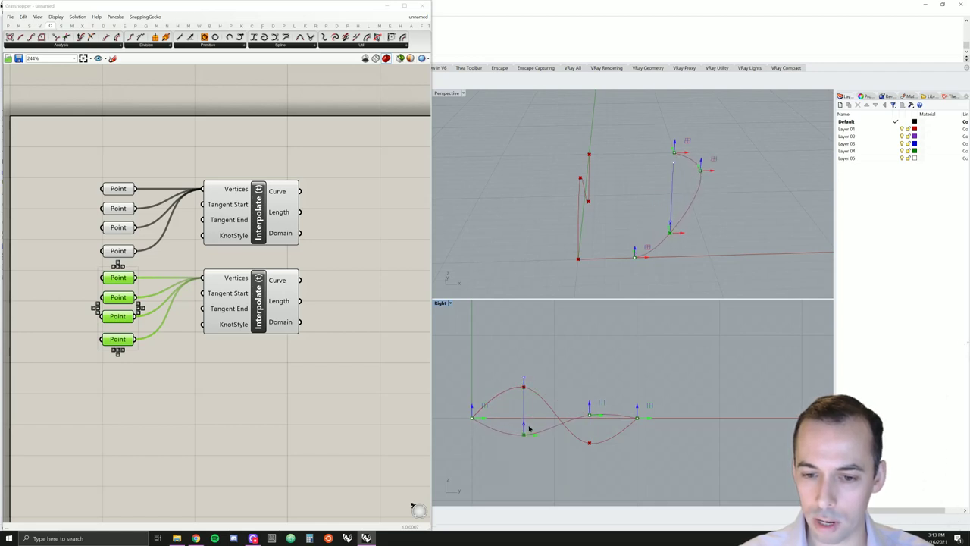
right_drag(576, 273, 462, 263)
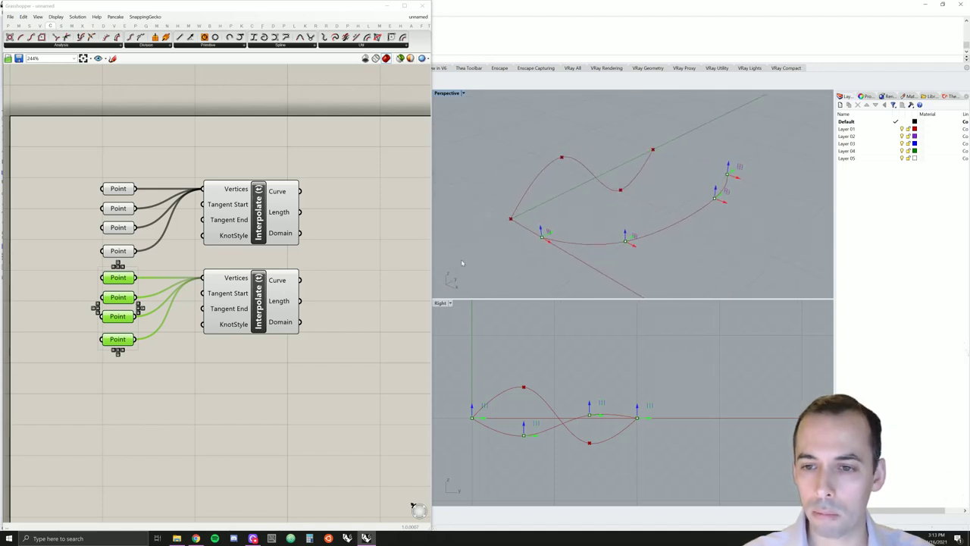
click(383, 294)
- Place a Loft component from the Surface Freeform set beside the first Interpolate (t) component
right_drag(384, 294, 330, 293)
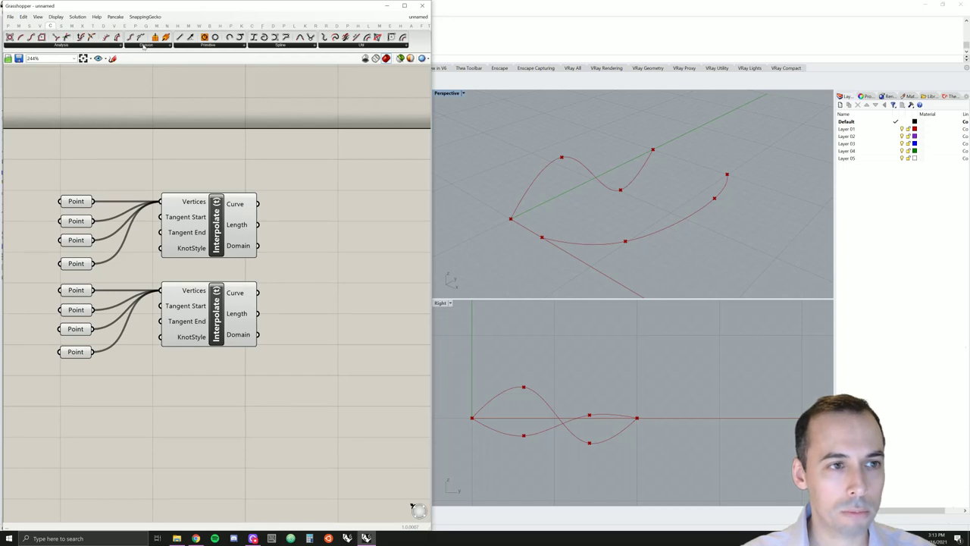
click(61, 26)
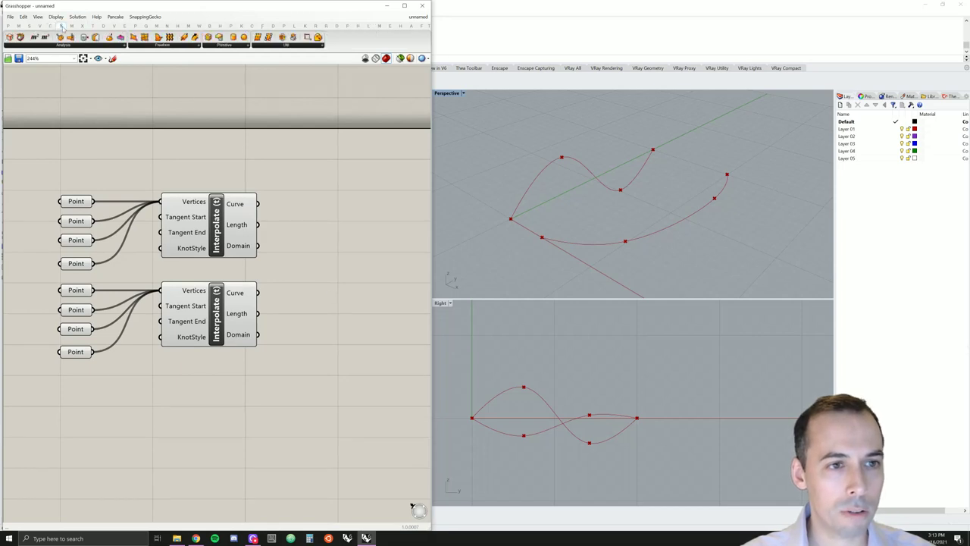
click(175, 47)
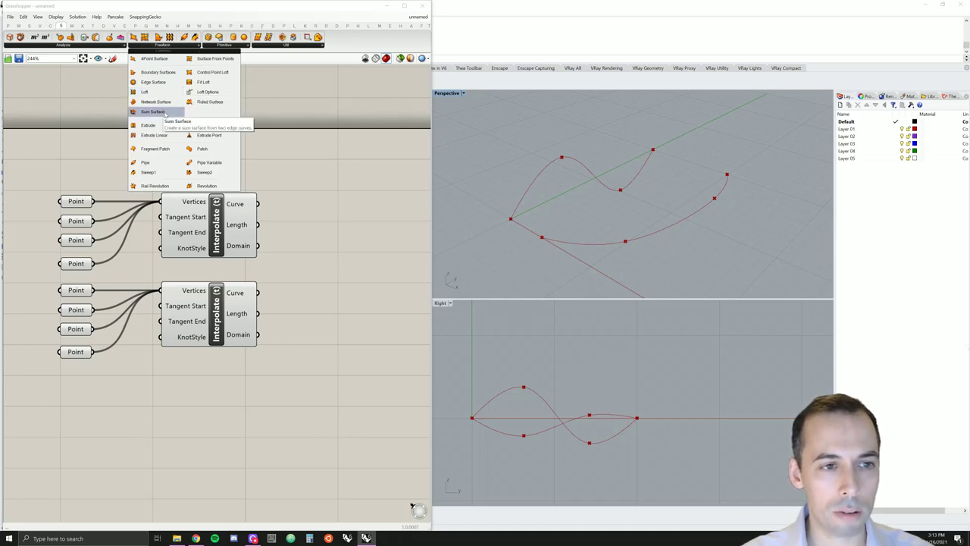
click(154, 92)
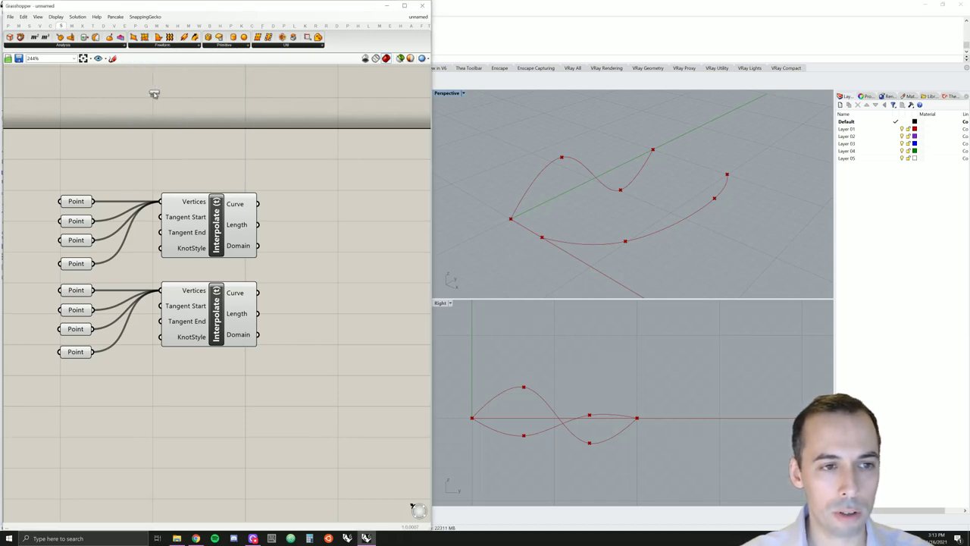
click(339, 214)
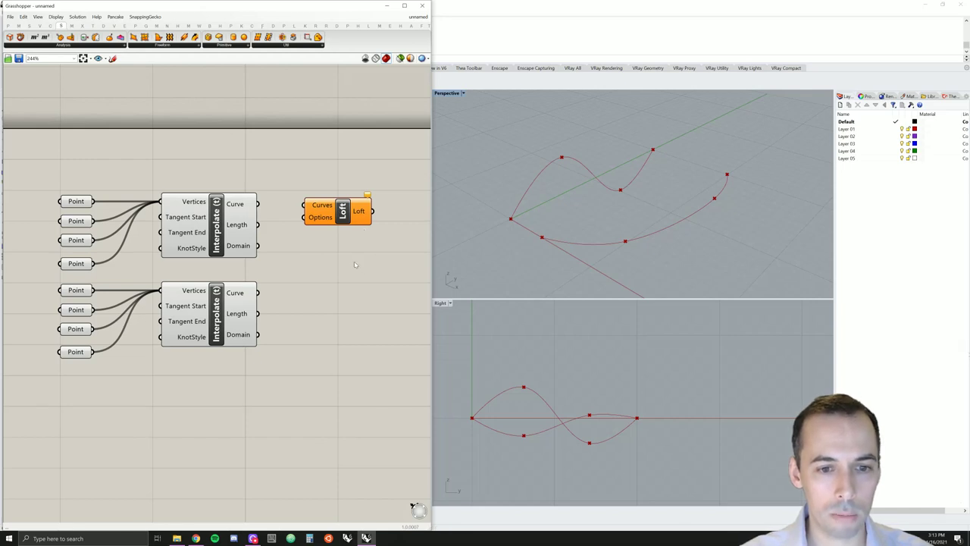
- Add a Ruled Surface component to the canvas and set it aside below and beyond the Loft component
double_click(354, 264)
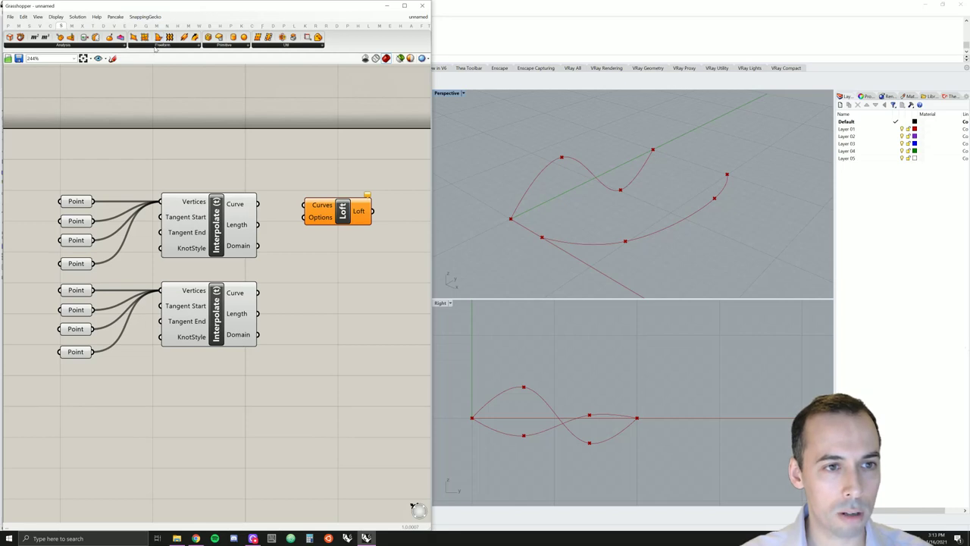
double_click(342, 275)
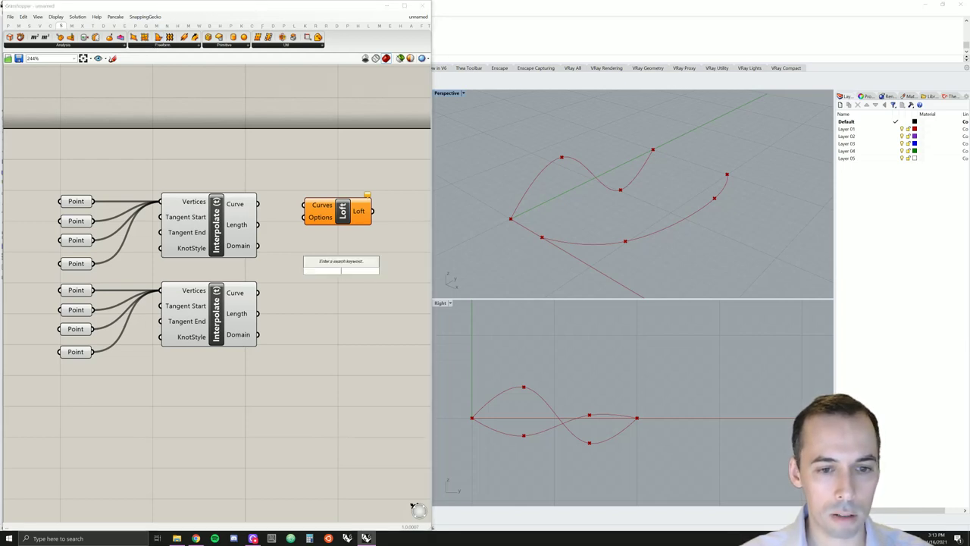
text(rule)
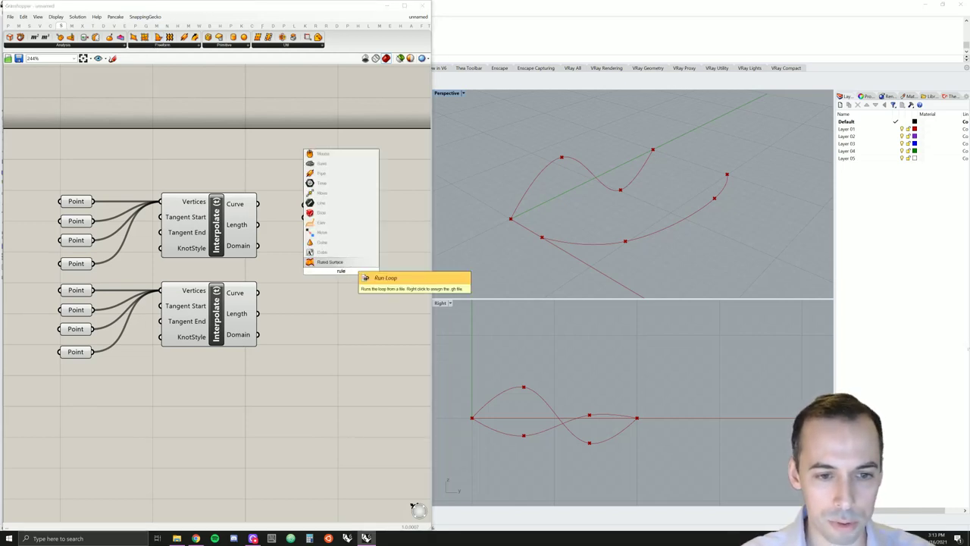
click(329, 261)
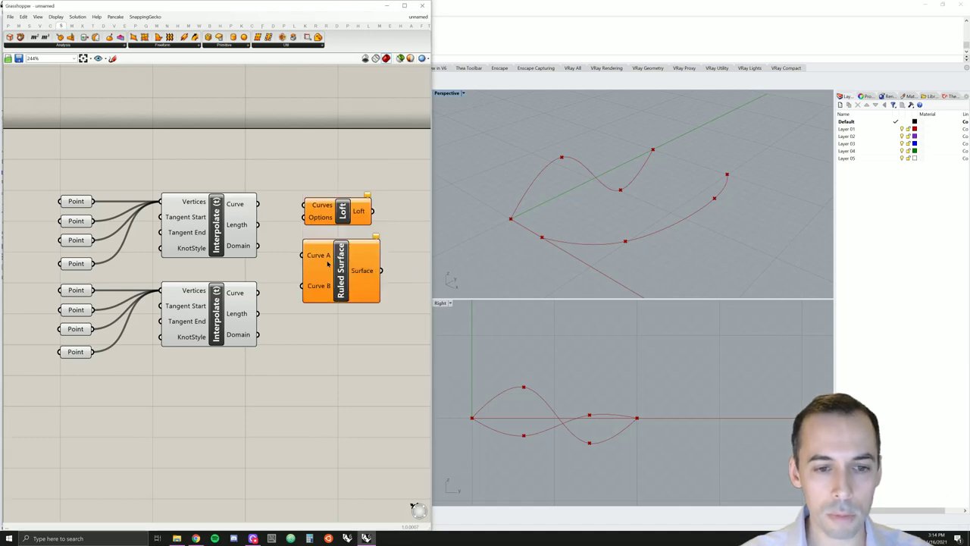
right_drag(335, 261, 296, 257)
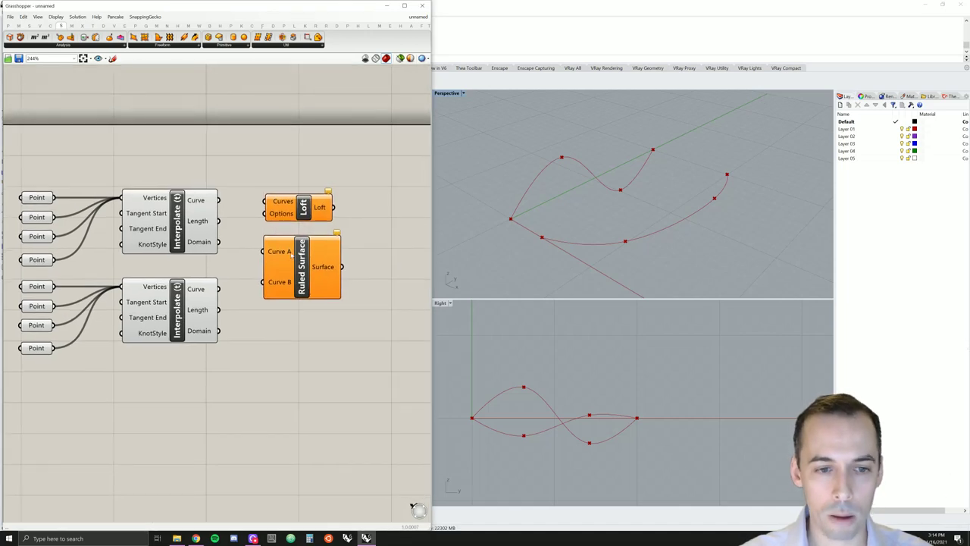
drag(296, 257, 310, 264)
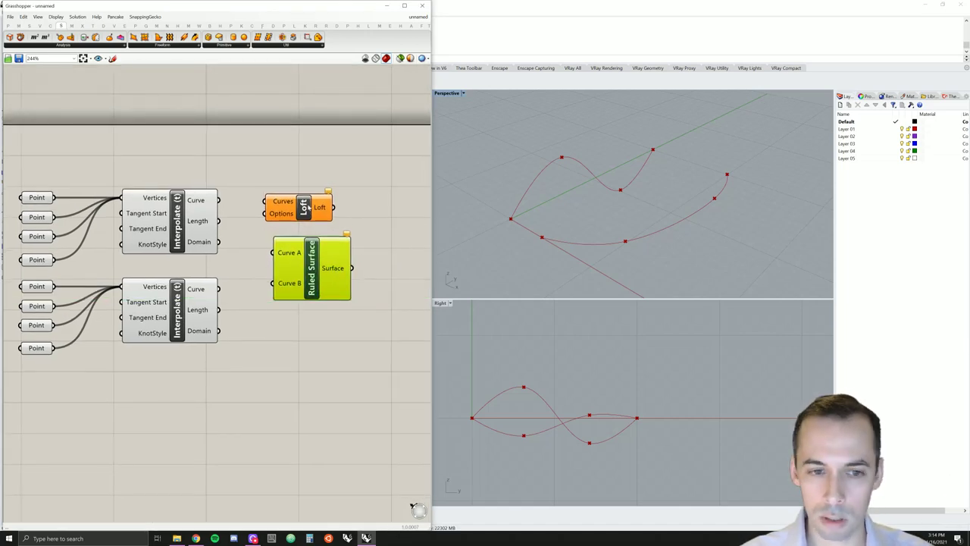
drag(308, 209, 316, 214)
drag(312, 262, 381, 311)
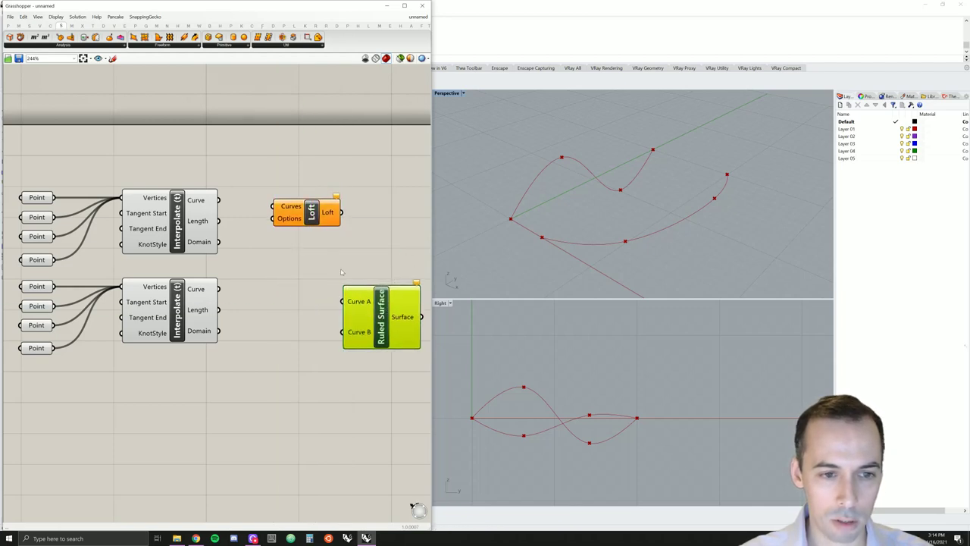
- Place the Loft component midway between the two Interpolate (t) components and wire both Curve outputs into its Curves input
drag(307, 212, 305, 243)
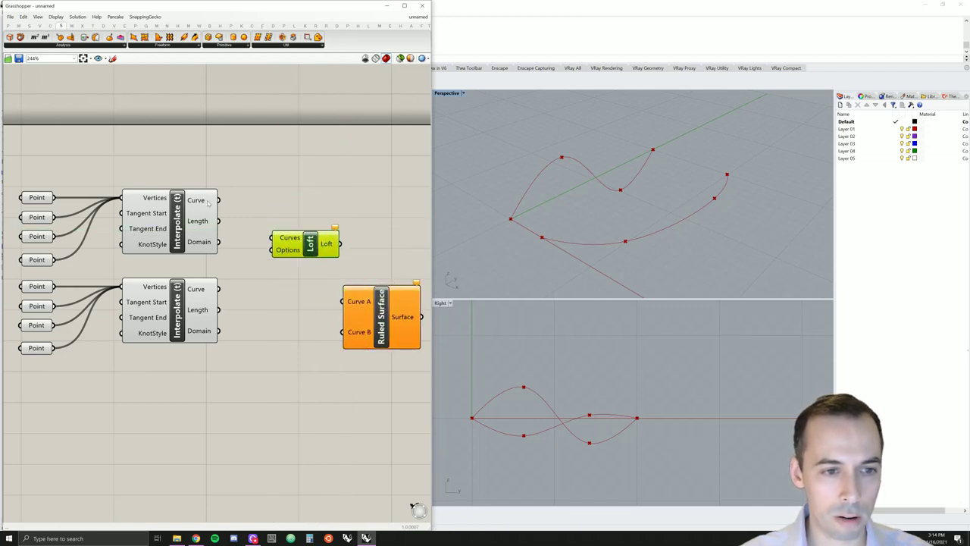
drag(219, 200, 270, 239)
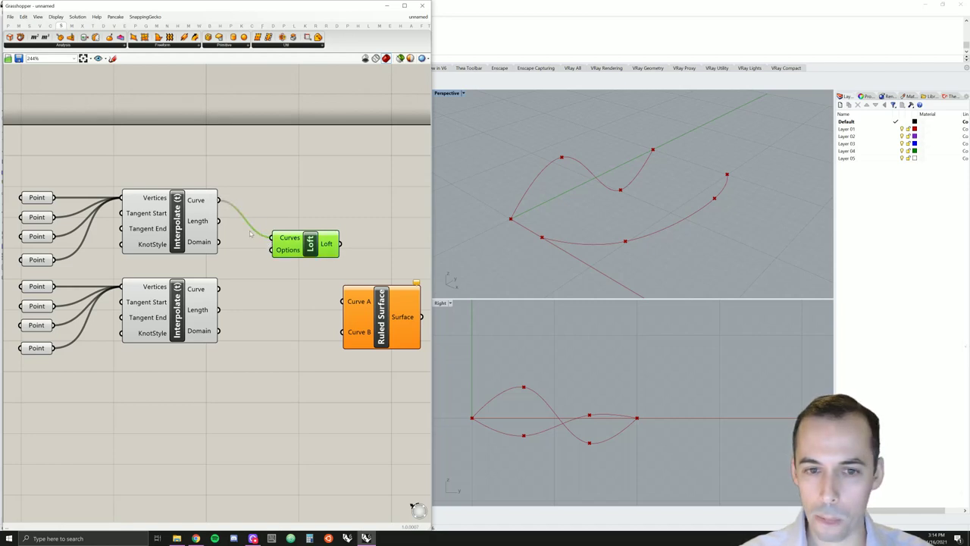
shift+drag(219, 289, 278, 240)
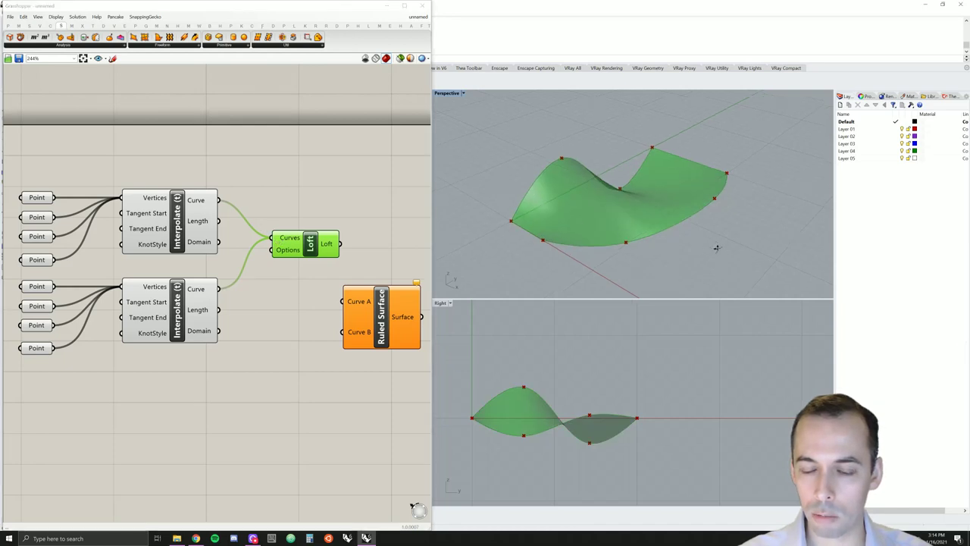
mouse_move(717, 247)
right_down()
mouse_move(595, 244)
mouse_move(524, 217)
mouse_move(722, 240)
mouse_move(715, 253)
mouse_move(707, 246)
right_up()
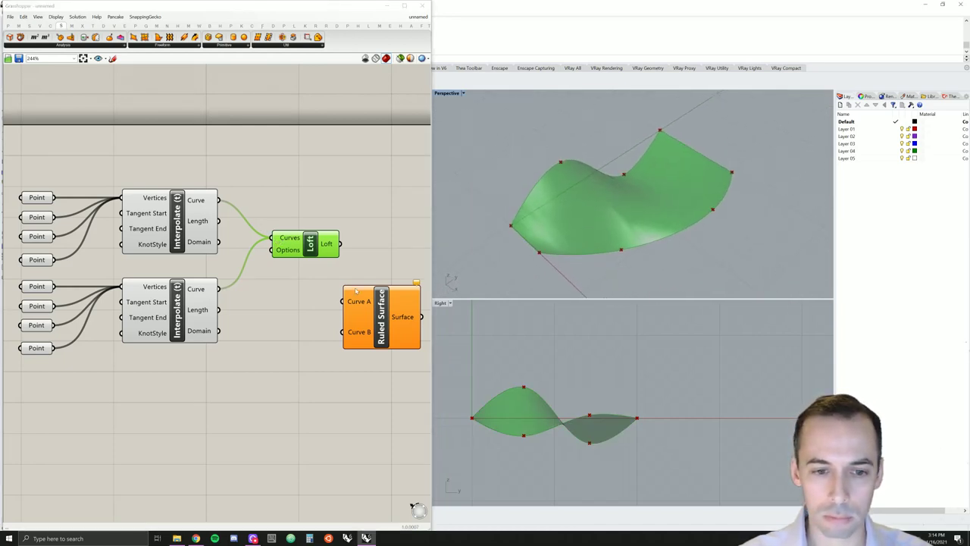
- Delete the Loft component from the canvas
click(311, 277)
click(310, 244)
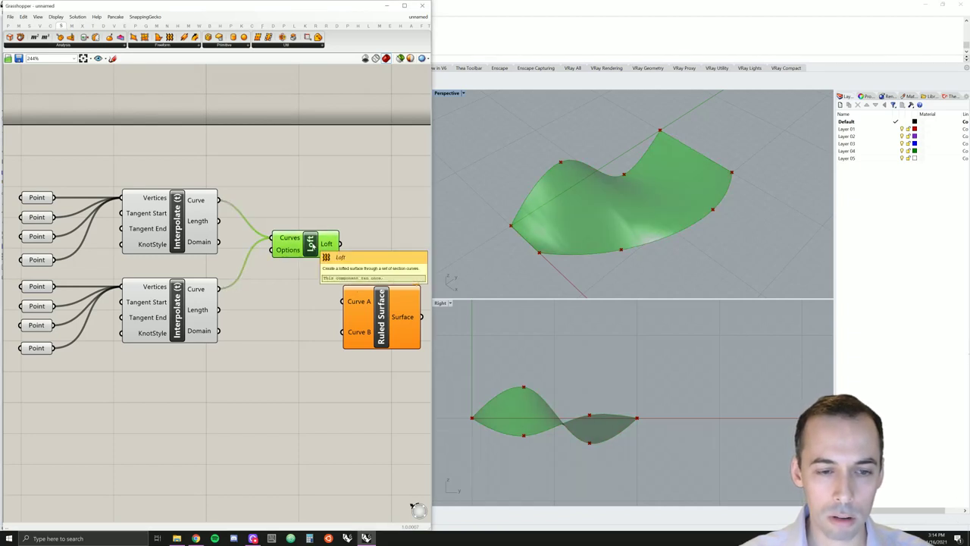
key(Delete)
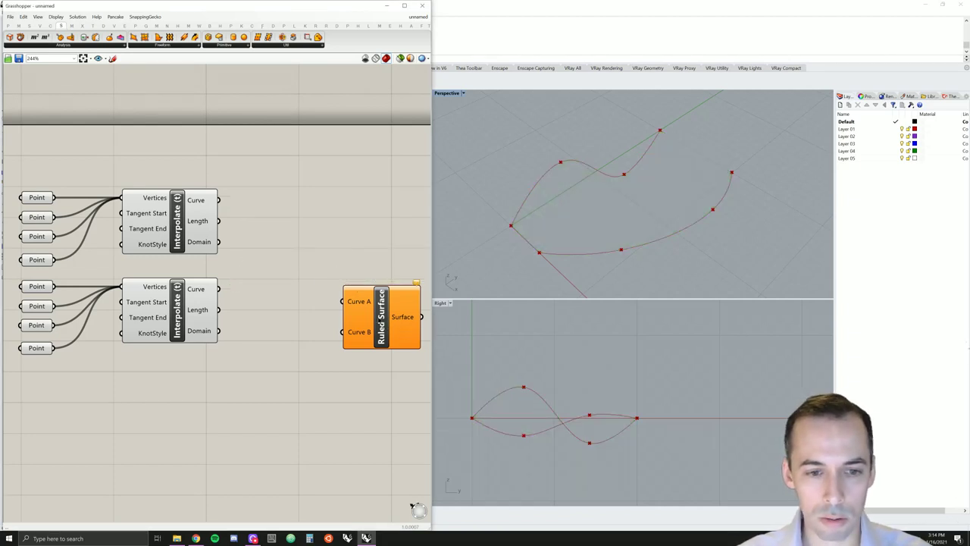
- Move Ruled Surface beside the Interpolate (t) components and wire the first curve into Curve A and the second into Curve B
drag(404, 340, 328, 267)
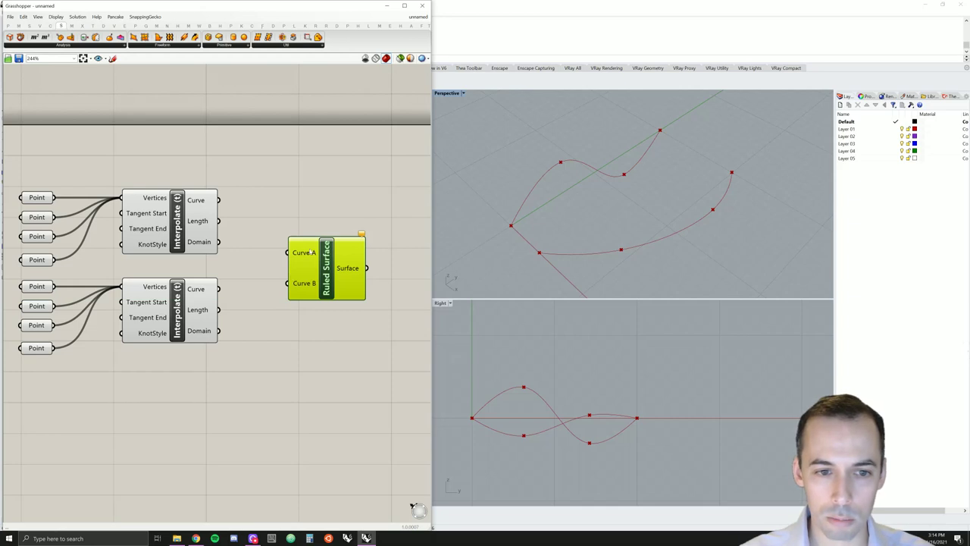
drag(218, 200, 287, 258)
drag(220, 288, 310, 251)
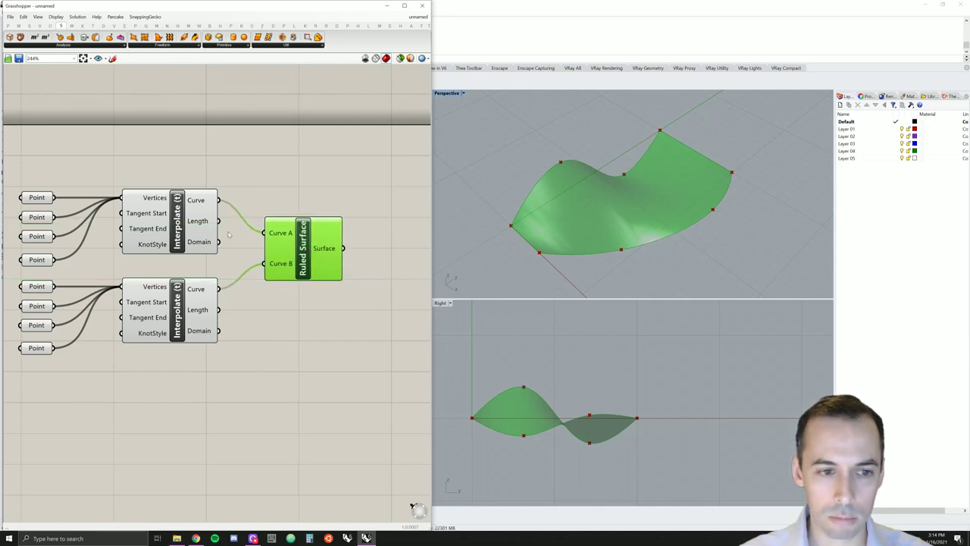
right_drag(598, 250, 481, 239)
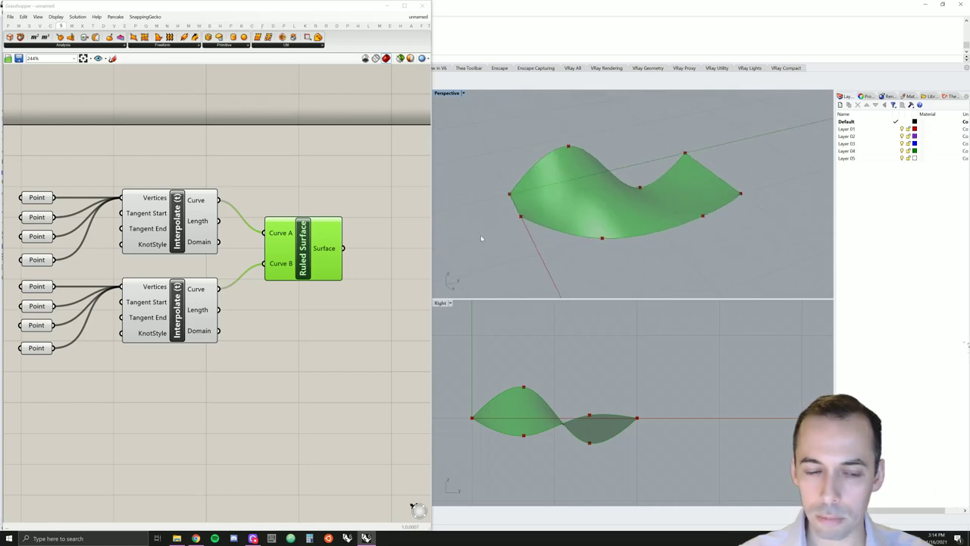
click(321, 305)
right_drag(523, 266, 483, 268)
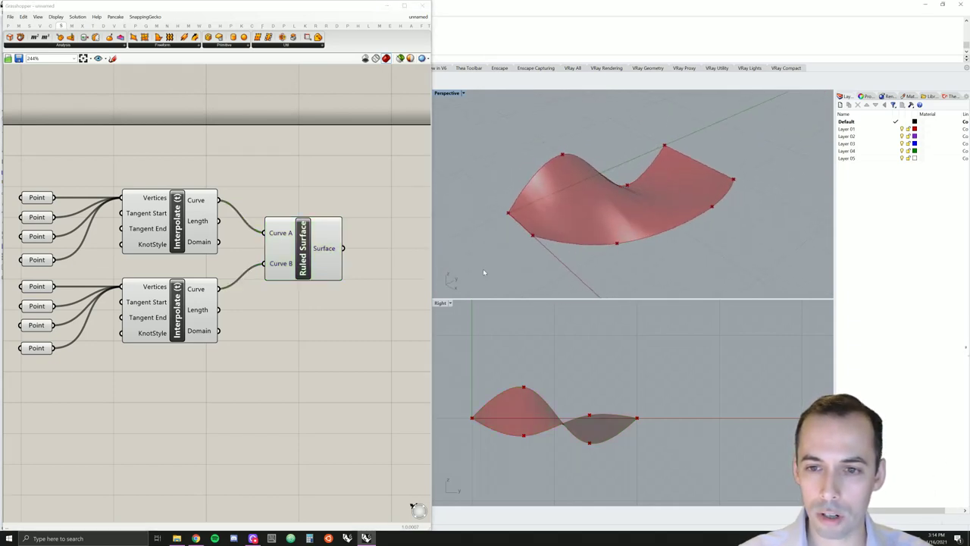
- Reshape the second curve by moving its last point along X toward the first curve and its third point outward
click(38, 348)
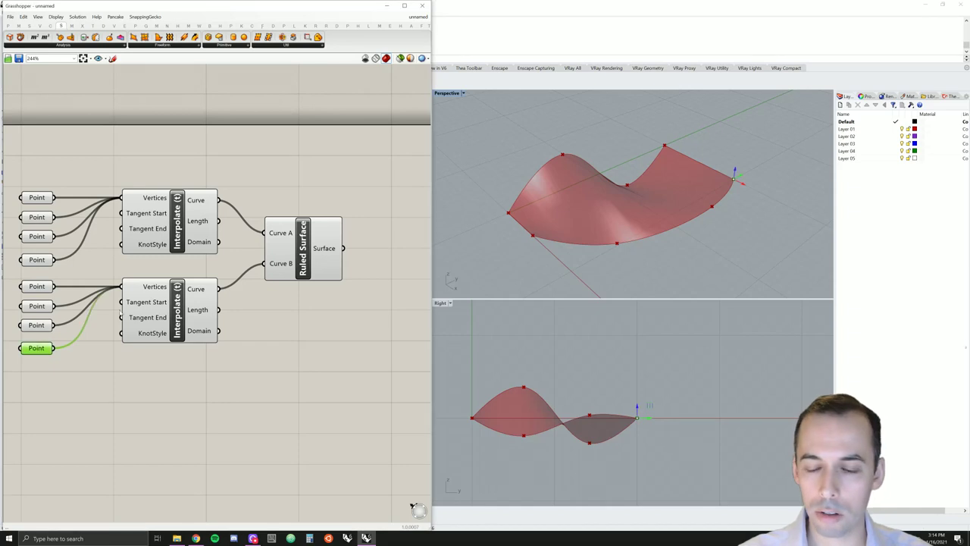
drag(743, 184, 724, 196)
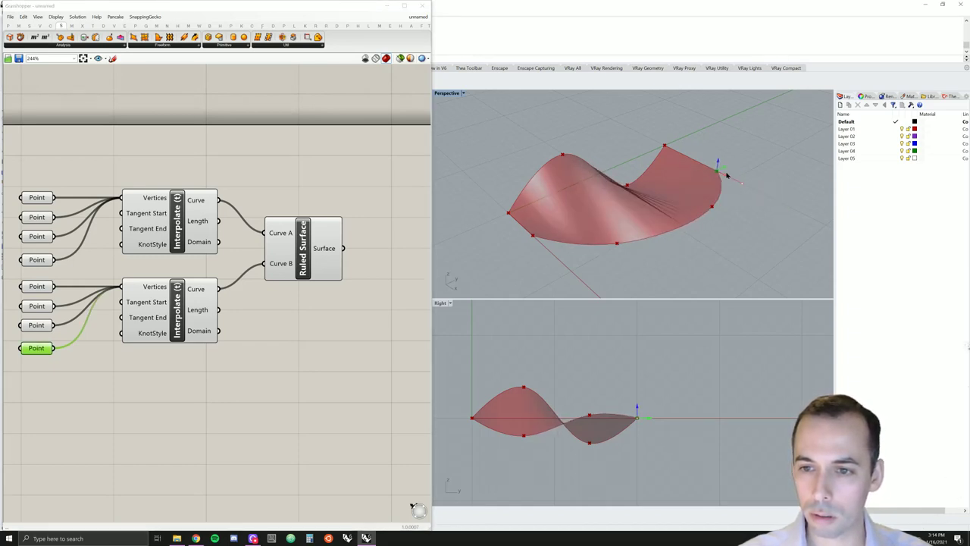
click(30, 325)
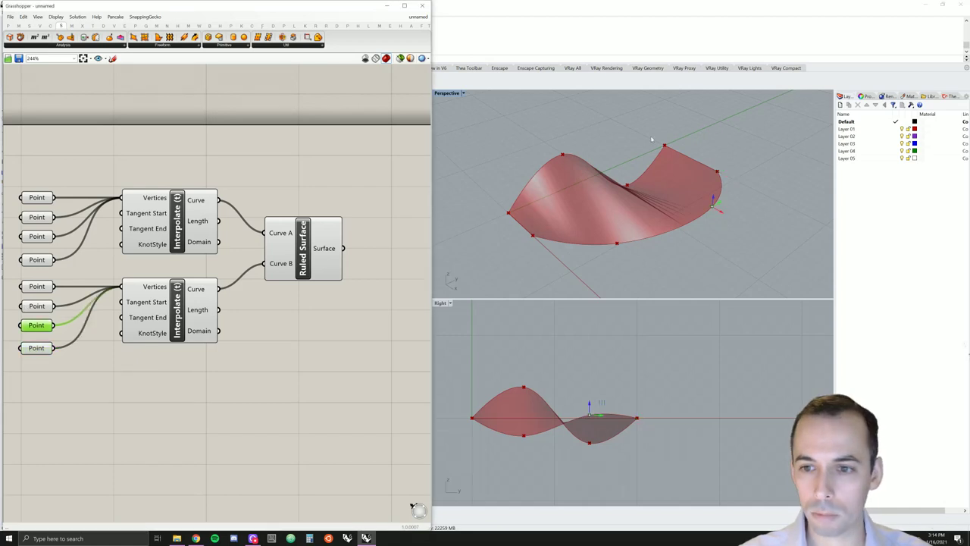
mouse_move(724, 223)
mouse_down()
mouse_move(697, 205)
mouse_move(732, 232)
mouse_up()
- Lower the crest point of the first curve along the Z axis to flatten the surface's hump
click(34, 239)
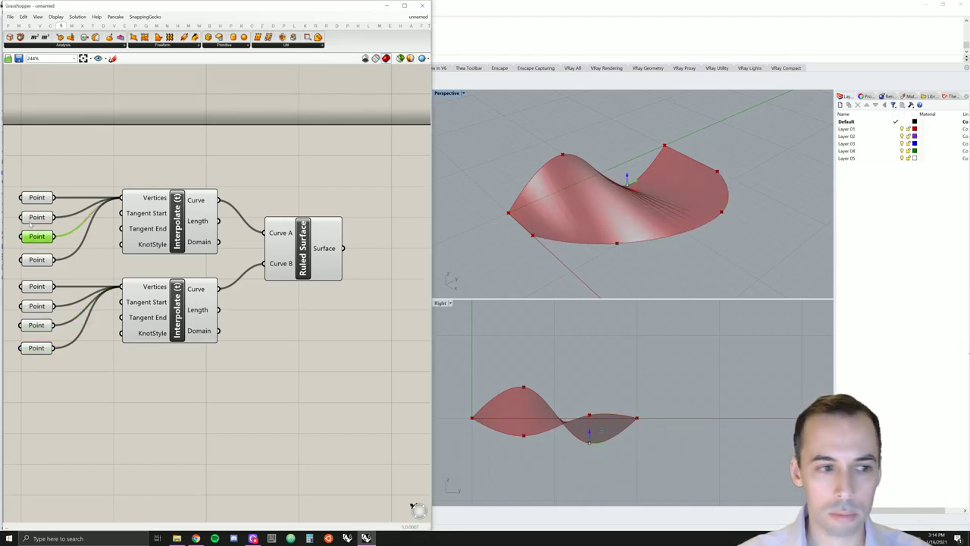
click(37, 220)
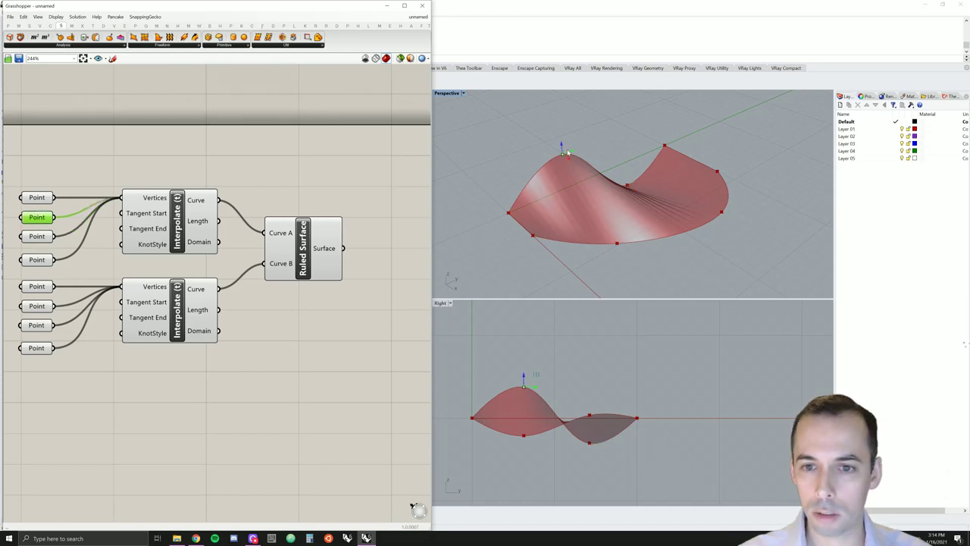
drag(561, 144, 559, 166)
right_drag(662, 163, 554, 197)
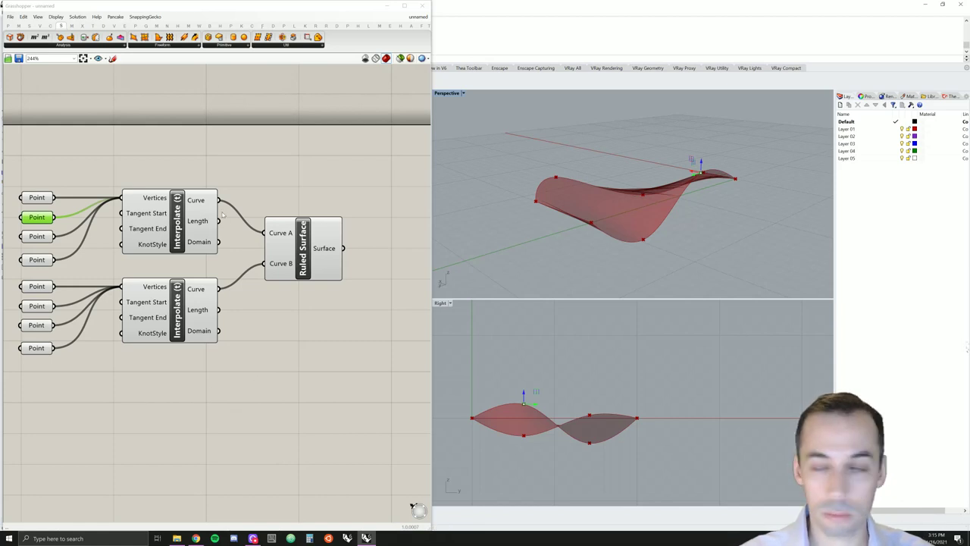
right_drag(737, 195, 656, 252)
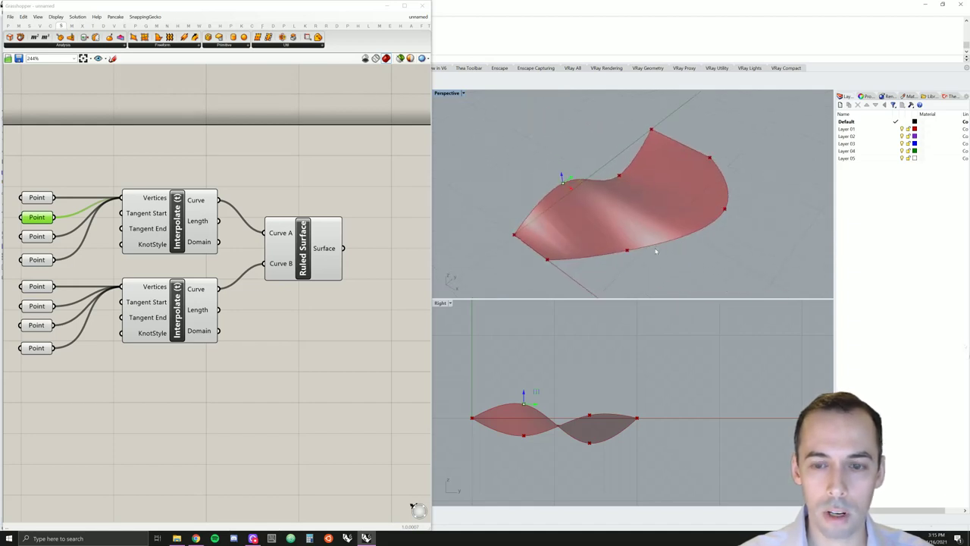
scroll(285, 218, down, 3)
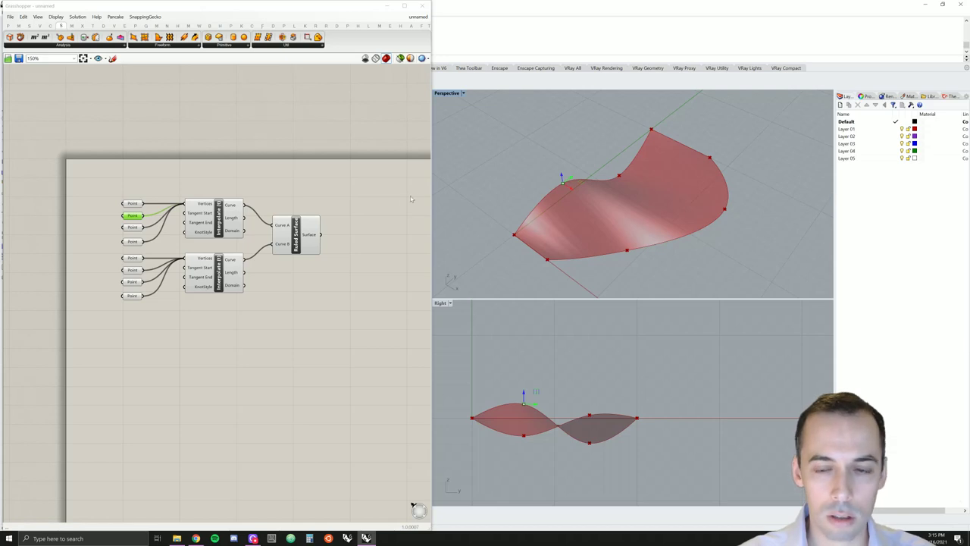
click(411, 198)
right_drag(706, 225, 788, 223)
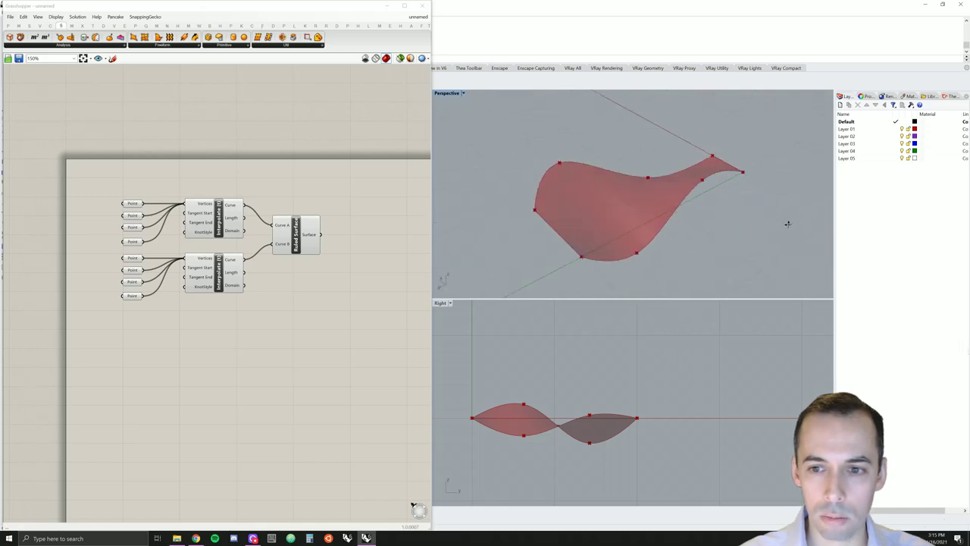
- Dismiss Grasshopper and draw a four-point InterpCrv in Rhino's Right viewport from the origin, crest then trough, ending about 24 ft along the baseline
click(424, 7)
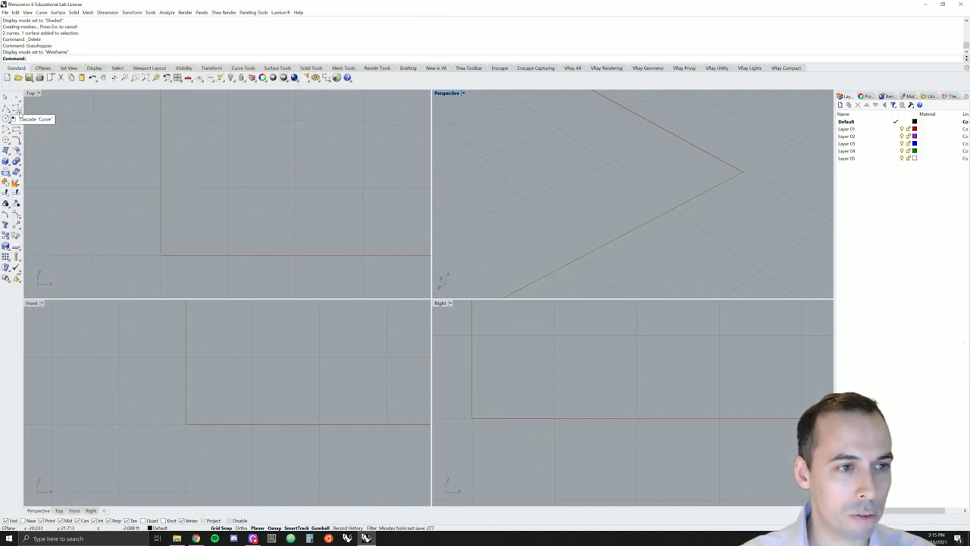
click(16, 110)
click(47, 106)
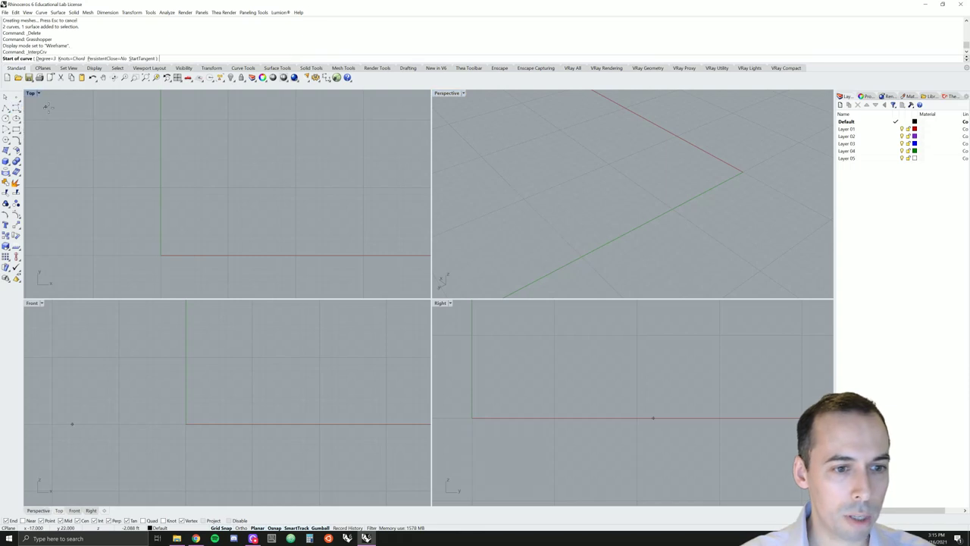
click(472, 417)
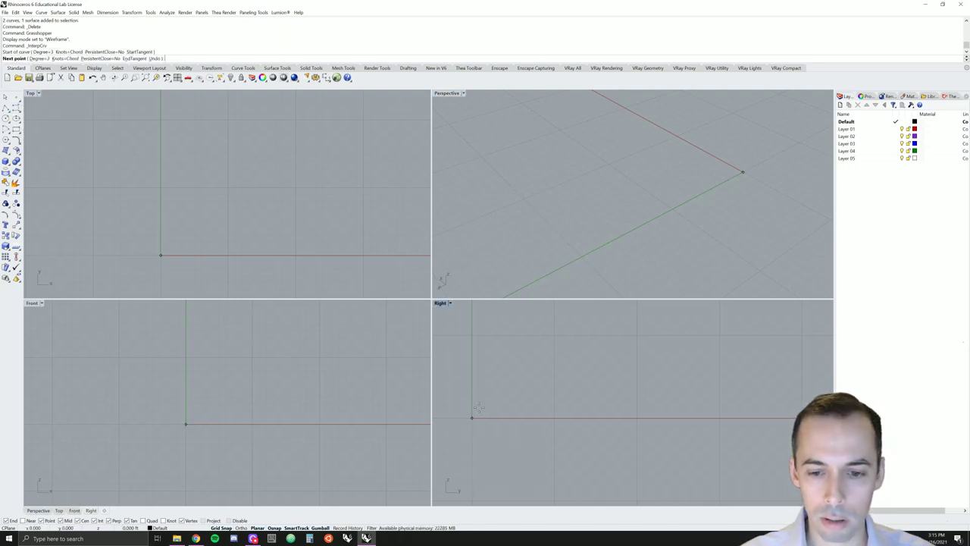
click(514, 385)
click(580, 450)
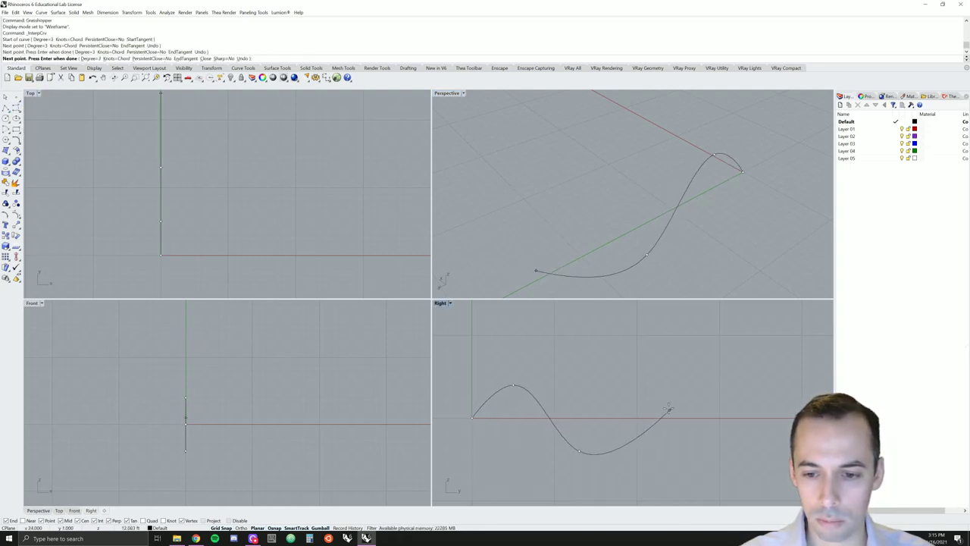
click(667, 415)
key(Return)
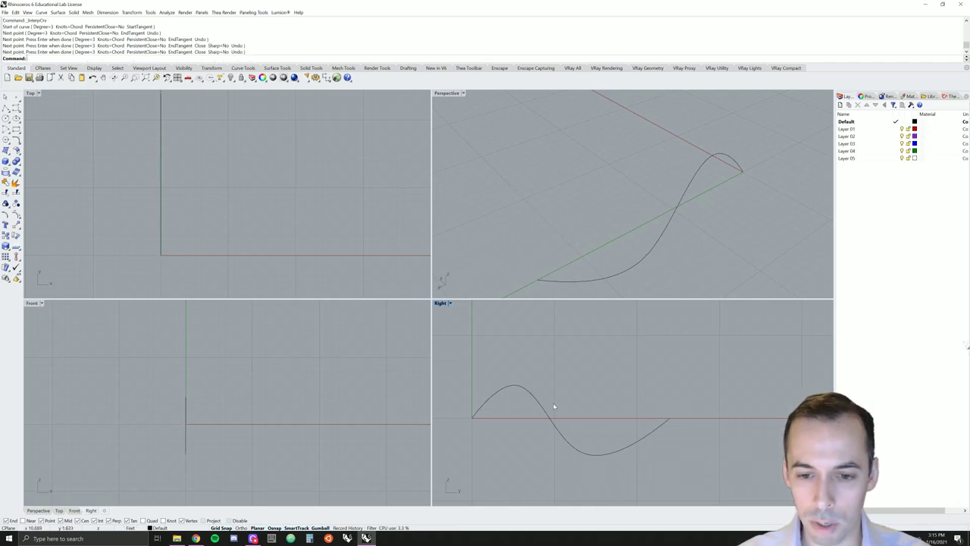
- Draw a second interpolated curve between the first curve's endpoints, passing below the baseline and then above it
key(Return)
click(470, 418)
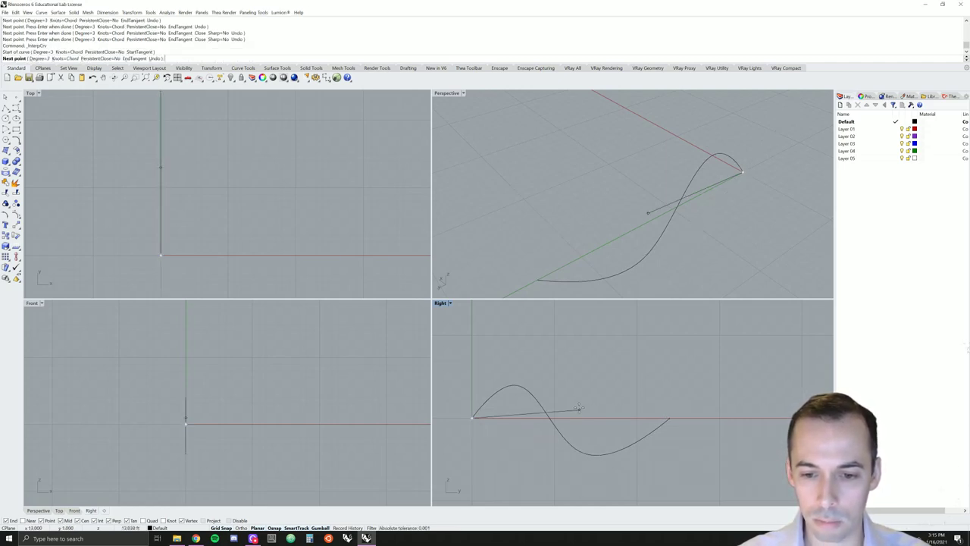
click(536, 442)
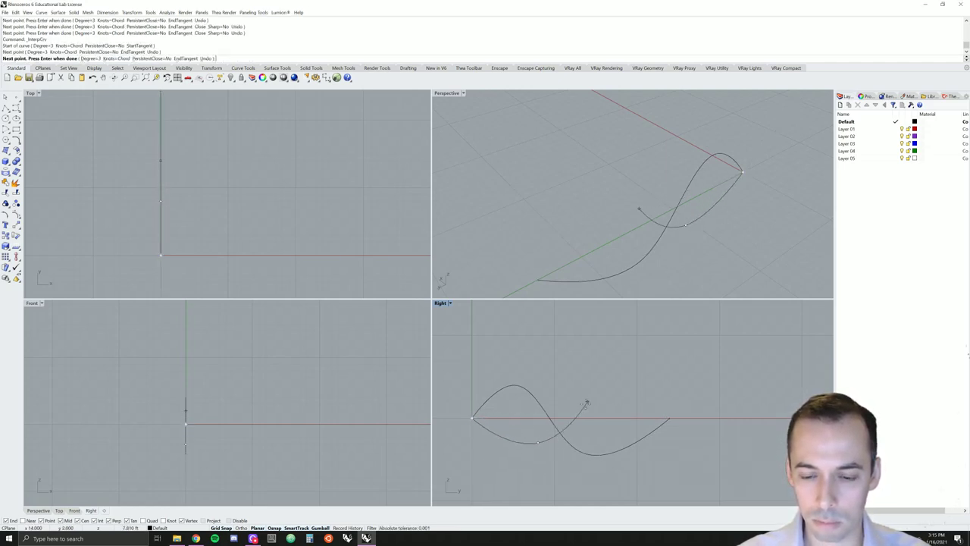
click(586, 403)
click(668, 418)
key(Return)
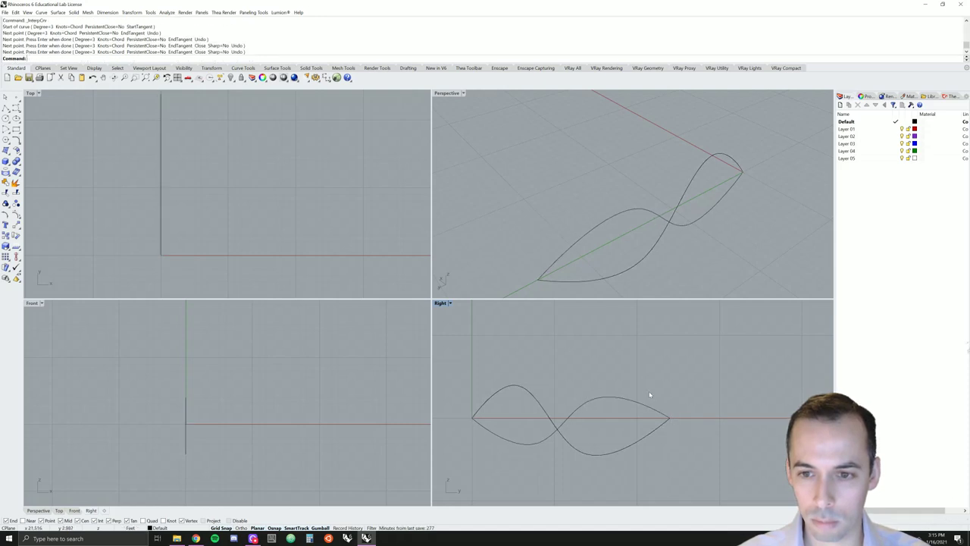
- Move the second interpolated curve about 10 ft along the X axis away from the first
click(616, 217)
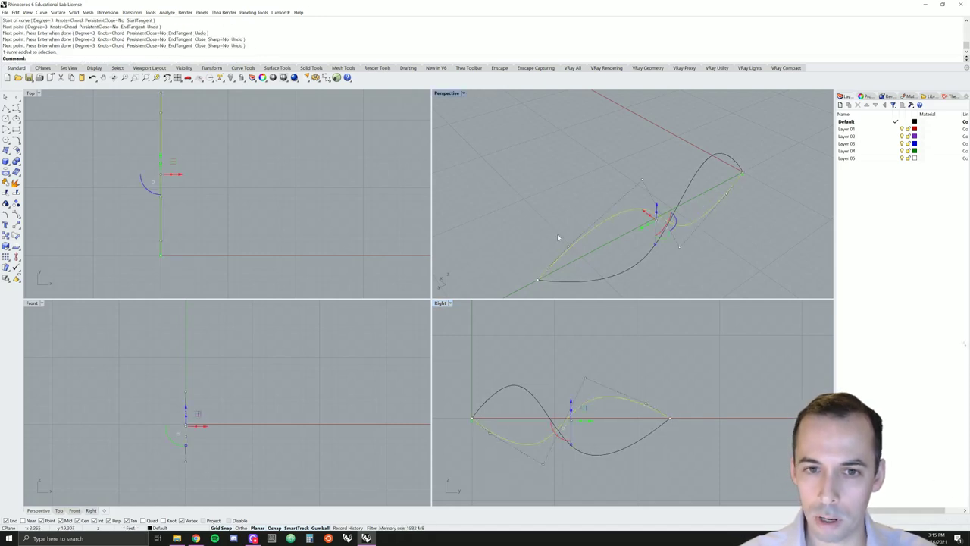
right_drag(244, 221, 234, 250)
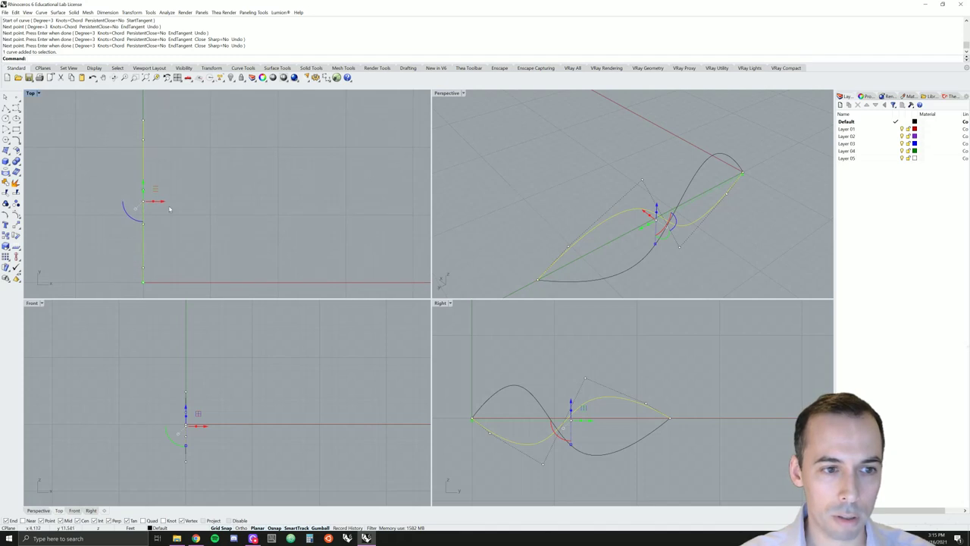
drag(168, 202, 228, 199)
key(Escape)
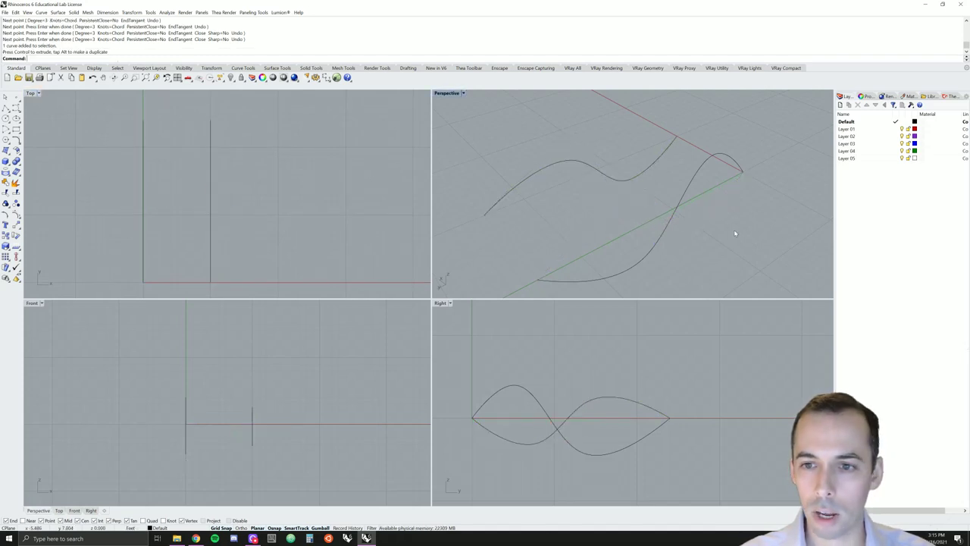
- Loft a surface between the two separated curves using the Normal style without simplification
drag(728, 238, 544, 140)
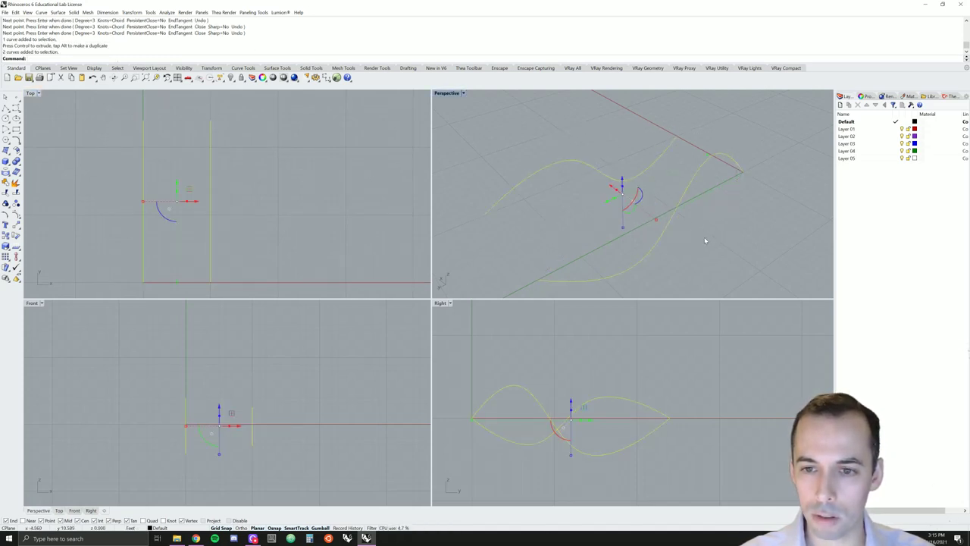
click(57, 12)
click(65, 29)
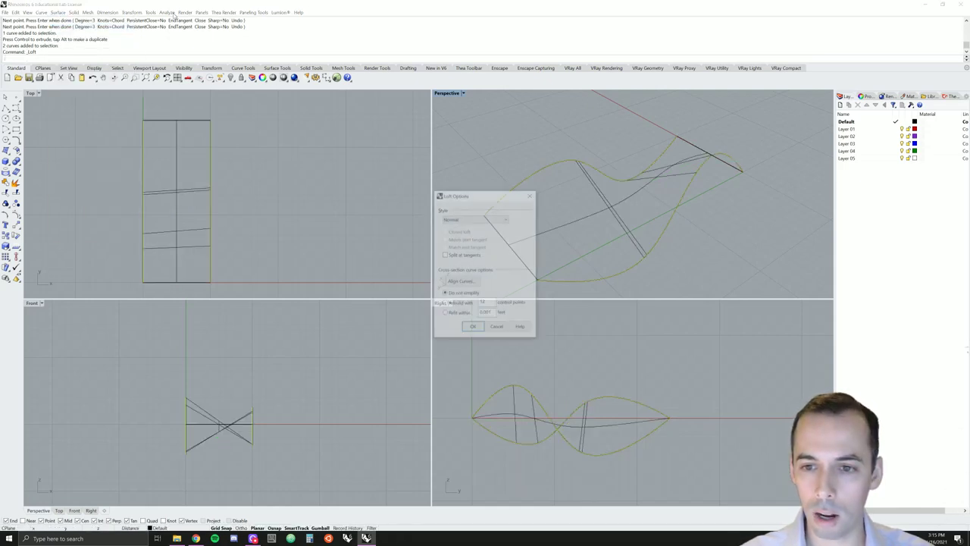
click(473, 328)
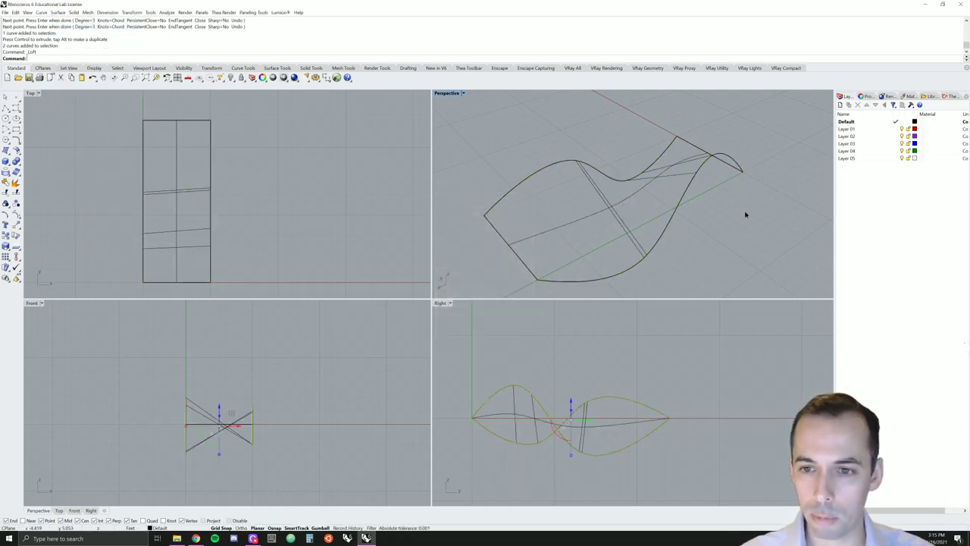
right_drag(748, 212, 604, 219)
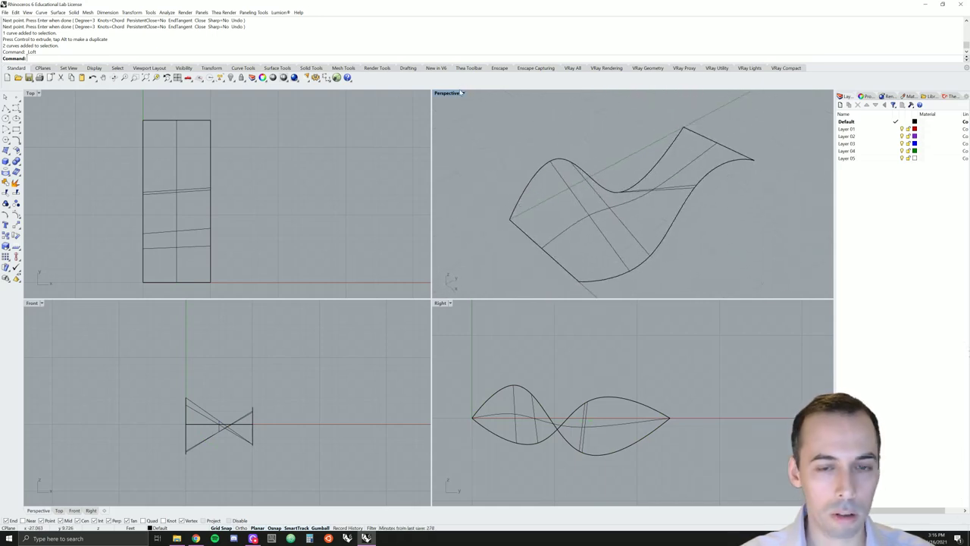
- Set the Perspective viewport's display mode to Shaded
click(462, 93)
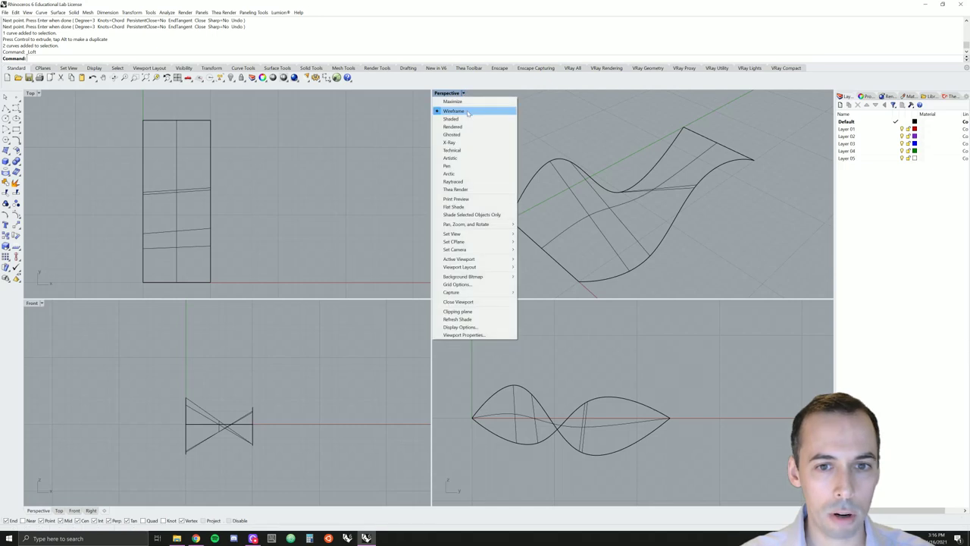
click(469, 119)
mouse_move(516, 190)
right_down()
mouse_move(595, 205)
mouse_move(647, 177)
mouse_move(663, 187)
mouse_move(607, 209)
mouse_move(503, 190)
right_up()
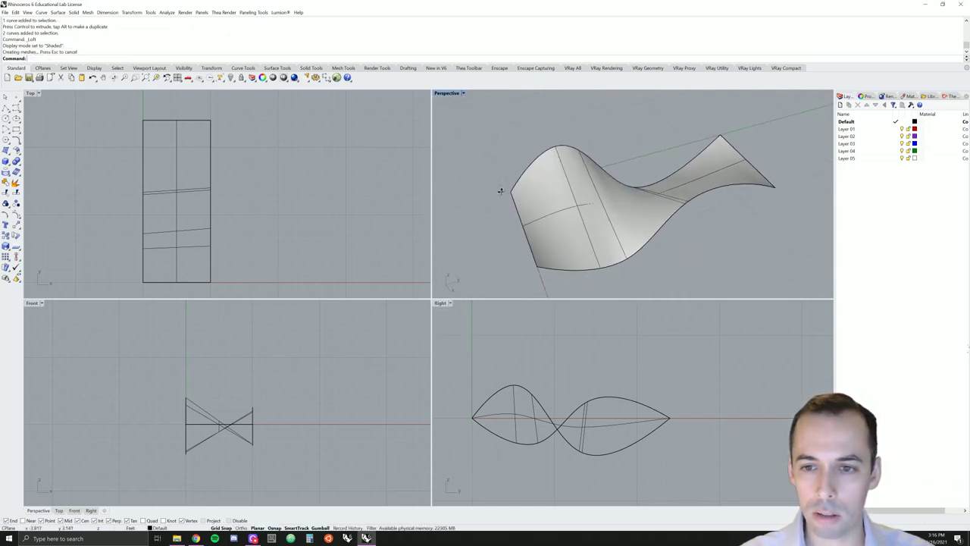
- Reshape the second curve alone by lowering its fourth control point along the Z axis, away from the loft's edge
click(677, 210)
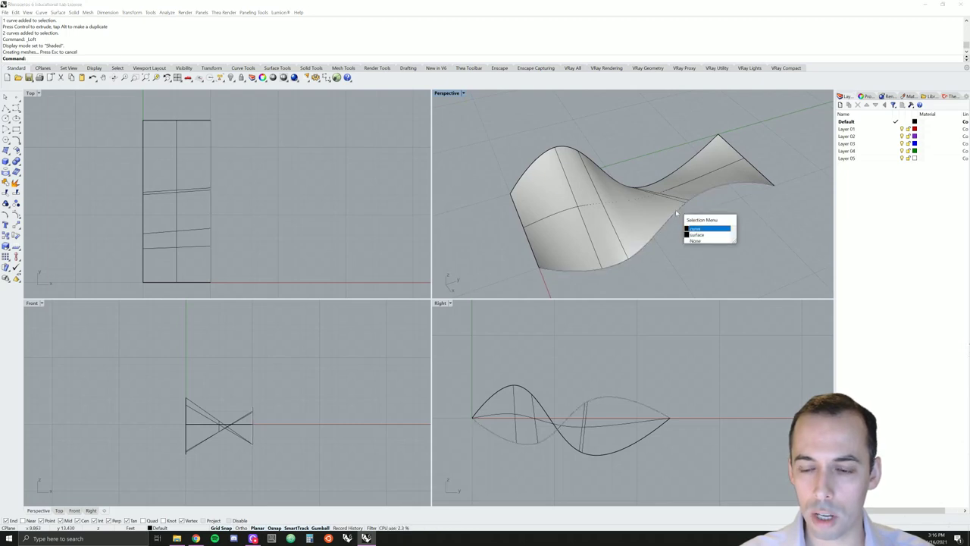
click(701, 229)
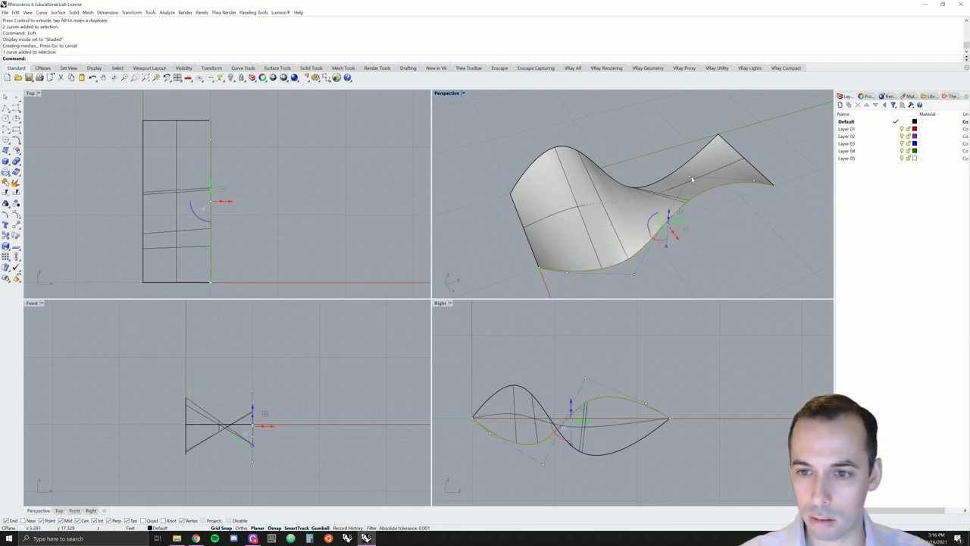
drag(692, 169, 708, 189)
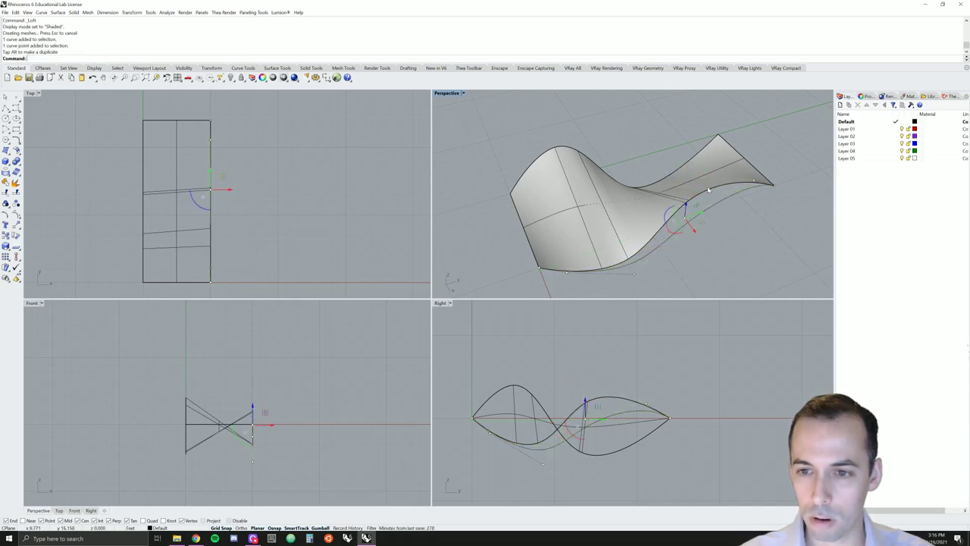
right_drag(673, 224, 713, 227)
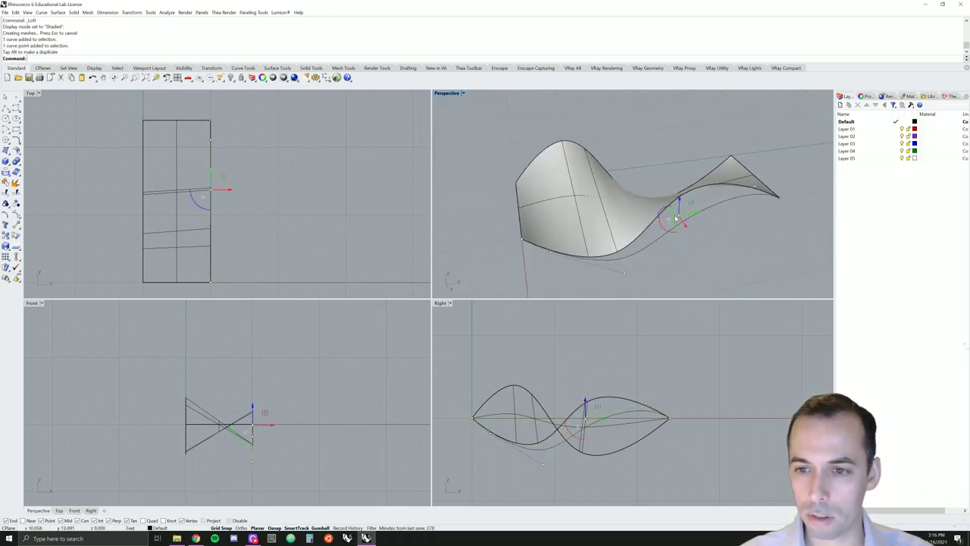
click(677, 215)
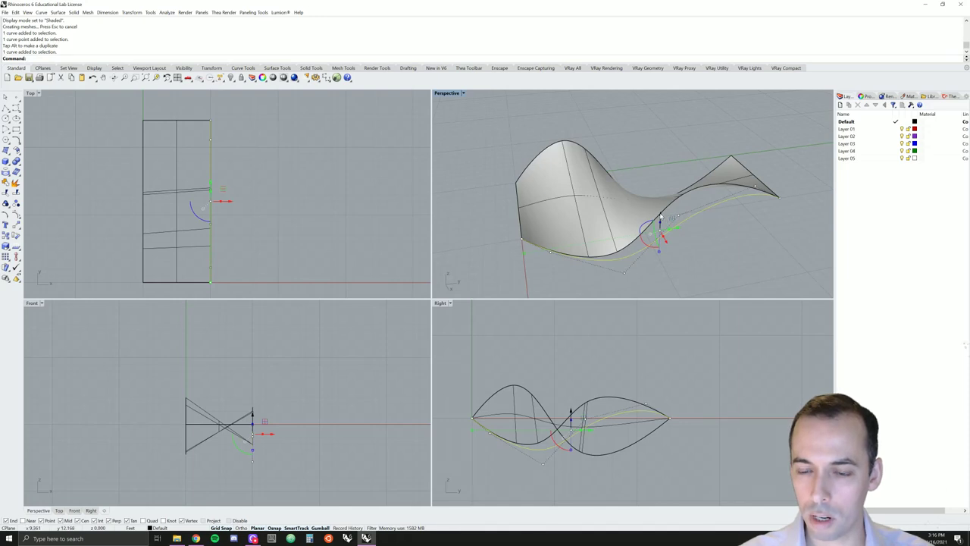
drag(661, 222, 667, 203)
click(672, 218)
right_drag(584, 222, 528, 210)
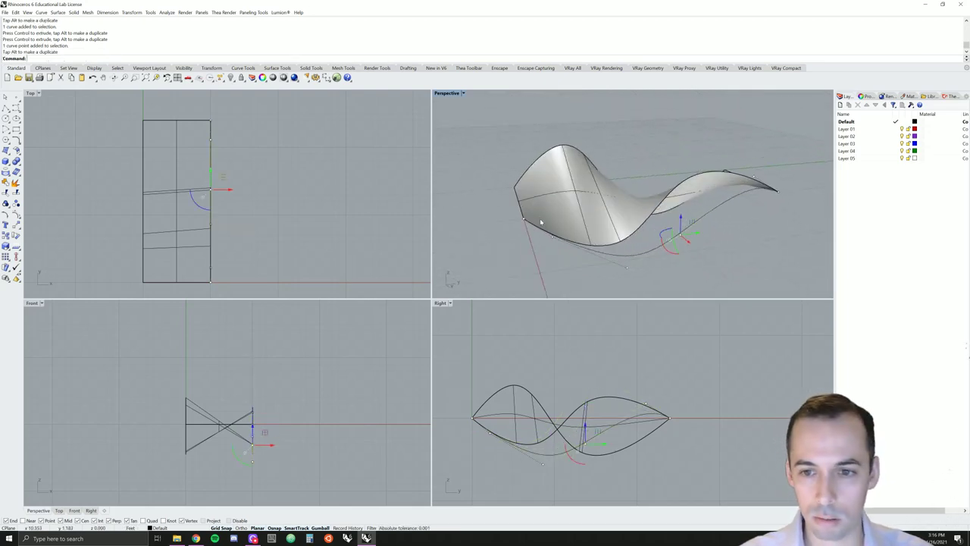
click(723, 233)
right_drag(485, 241, 498, 255)
- Delete the loft surface while keeping its two edge curves
click(629, 213)
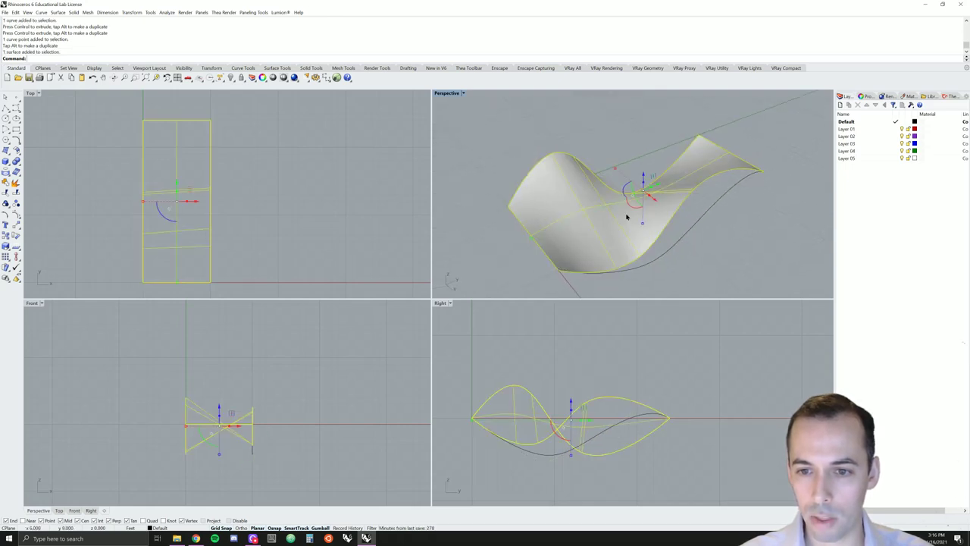
key(Delete)
mouse_move(624, 266)
right_down()
mouse_move(632, 242)
mouse_move(633, 252)
right_up()
- Turn on Record History and loft the two curves using the Normal style without simplification
drag(757, 271, 510, 118)
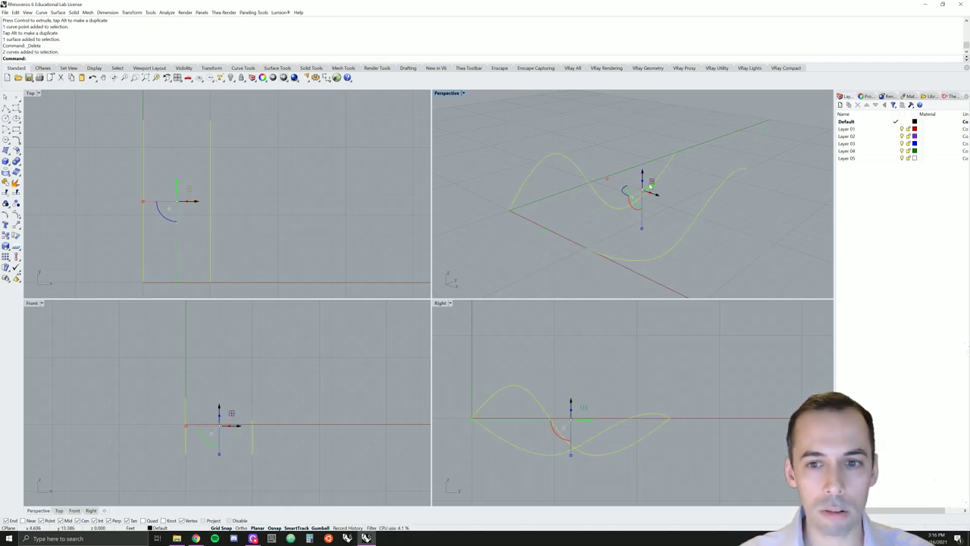
click(347, 528)
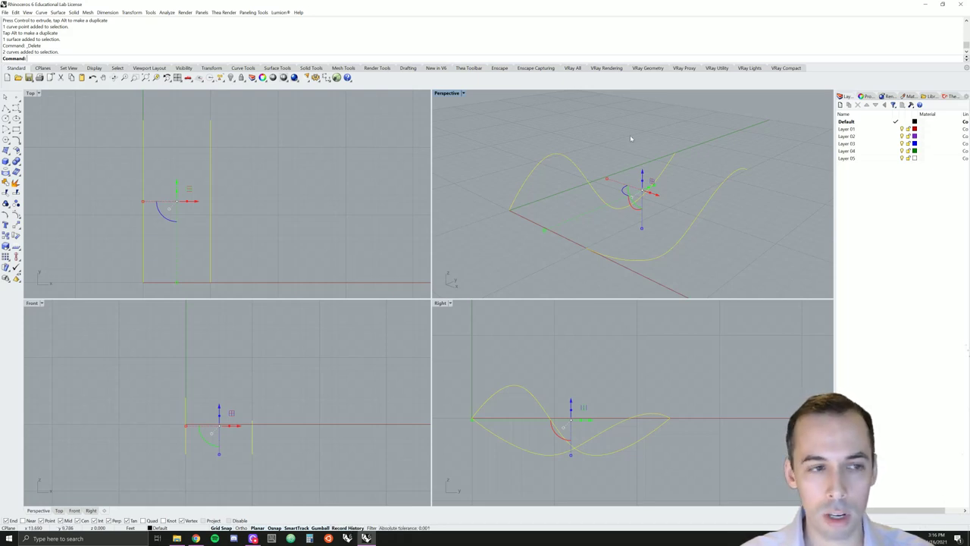
right_drag(644, 161, 656, 262)
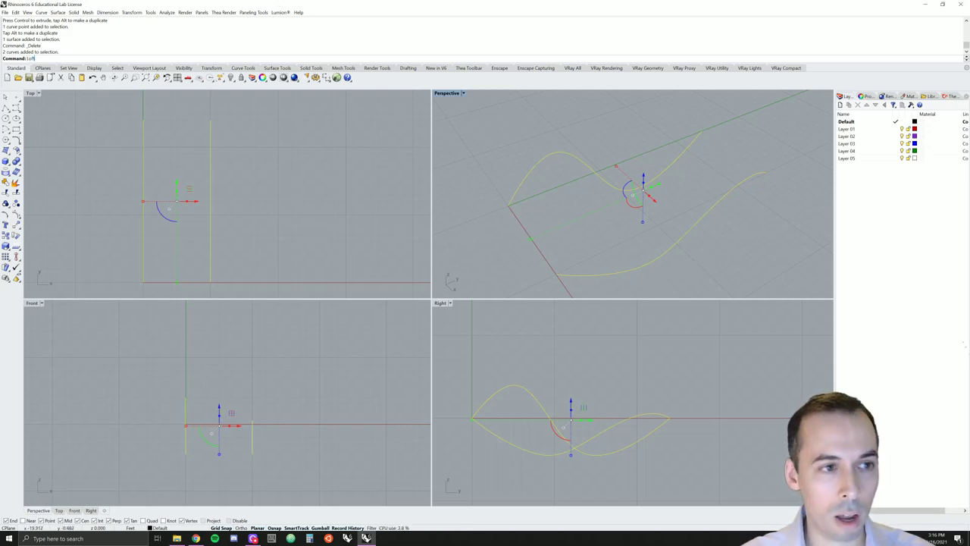
key(Return)
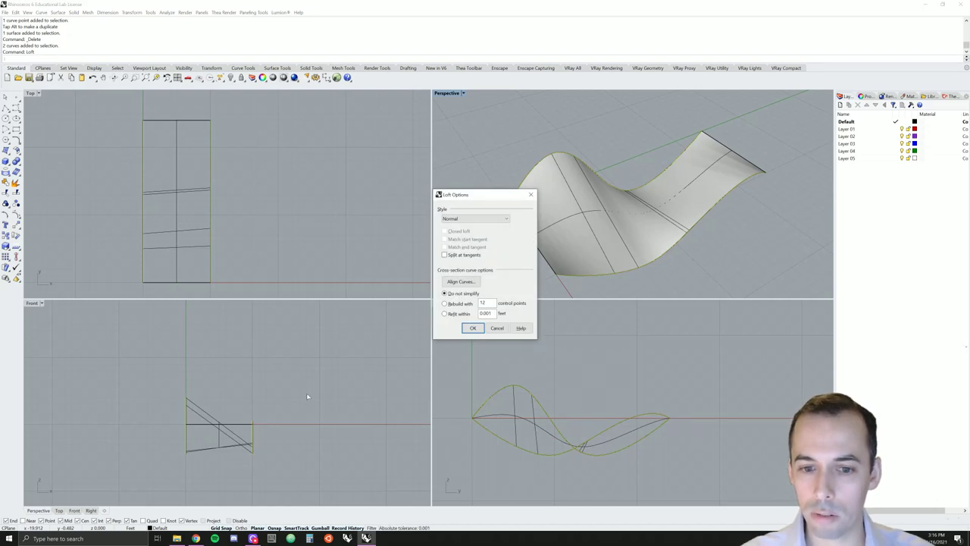
click(471, 327)
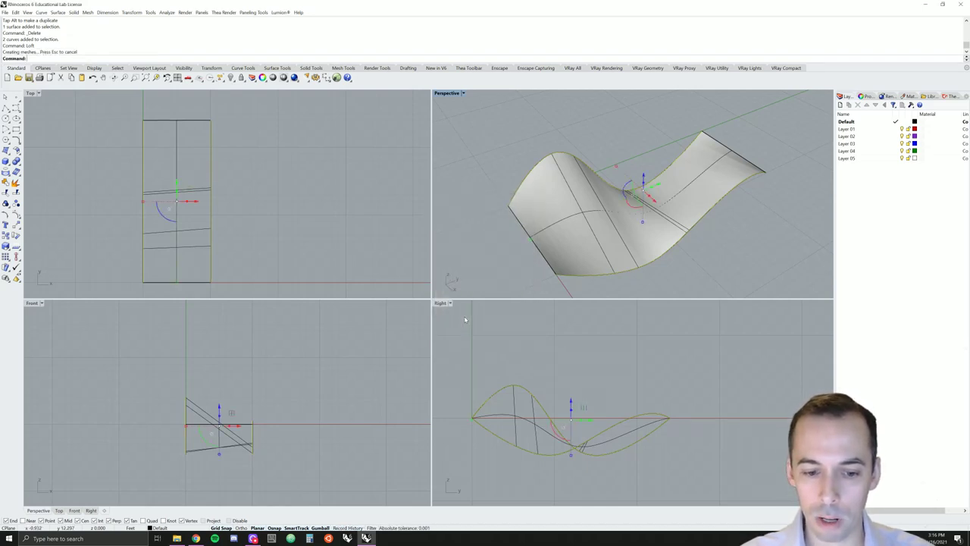
key(Escape)
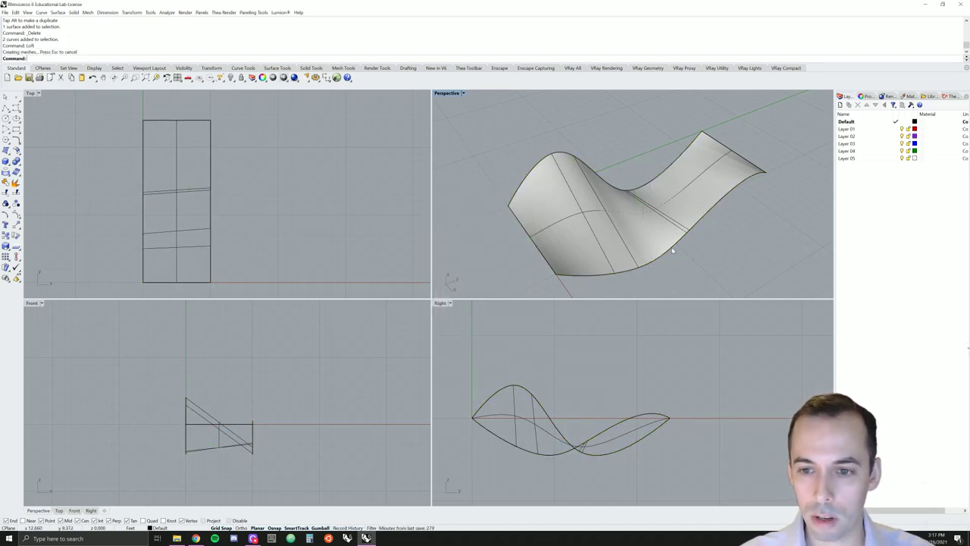
- Lower the second curve's third control point along the Z axis to deepen the lofted surface's trough
click(683, 266)
click(690, 266)
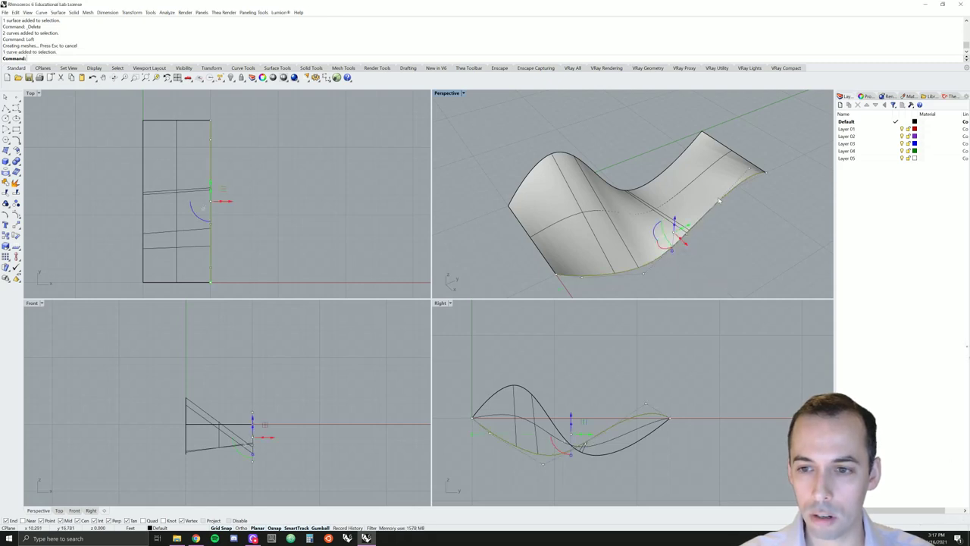
right_drag(725, 265, 717, 247)
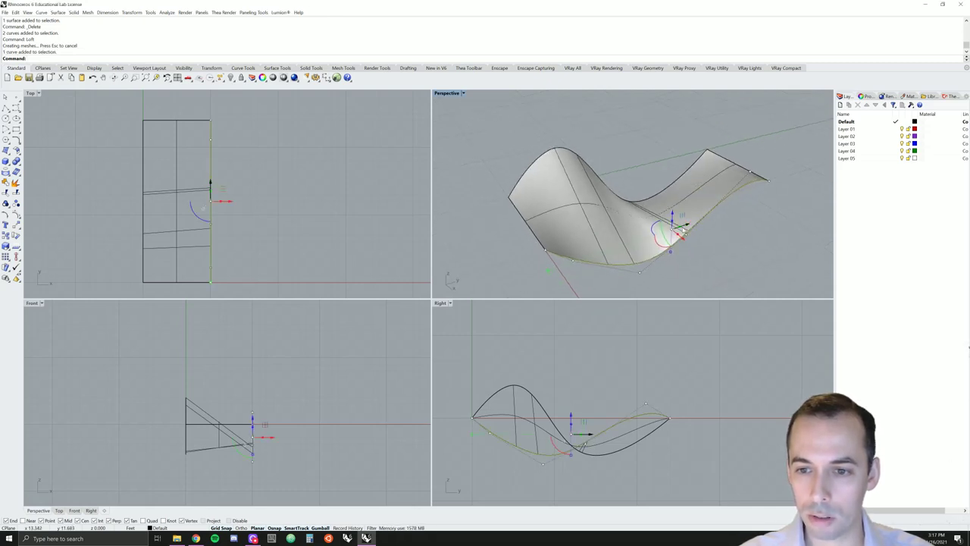
click(641, 270)
drag(641, 260, 643, 285)
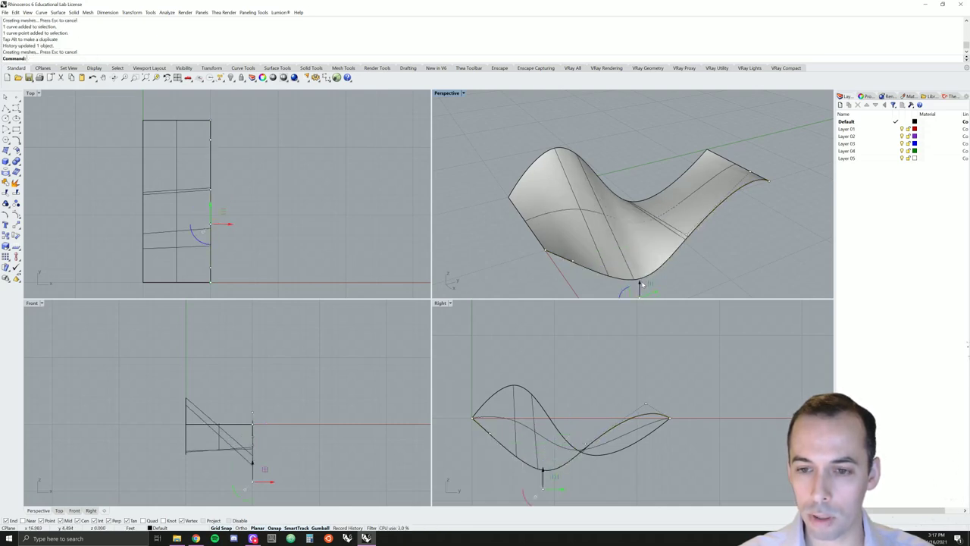
right_drag(643, 285, 700, 268)
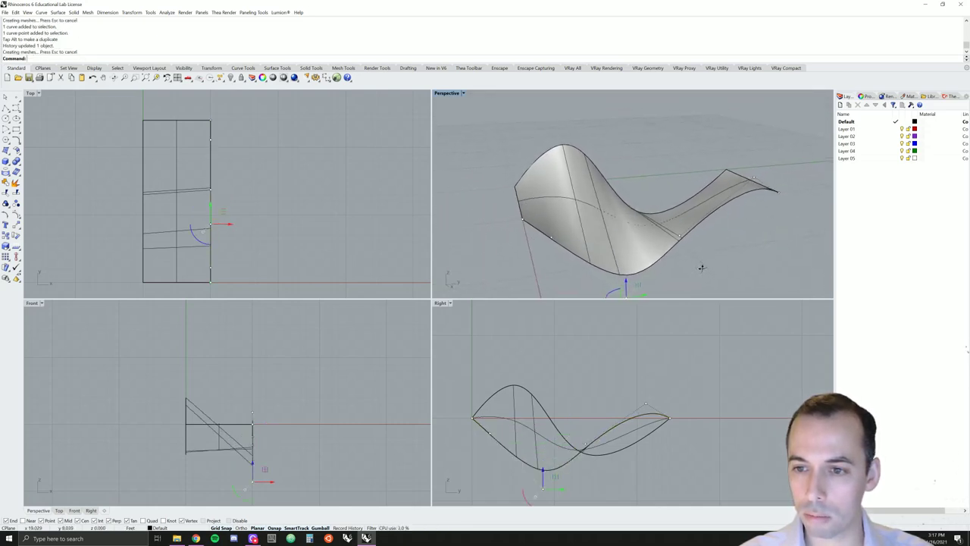
- Raise the second curve's fifth control point 4 ft along Z, then lower it back by 4 ft
click(757, 180)
drag(754, 161, 759, 123)
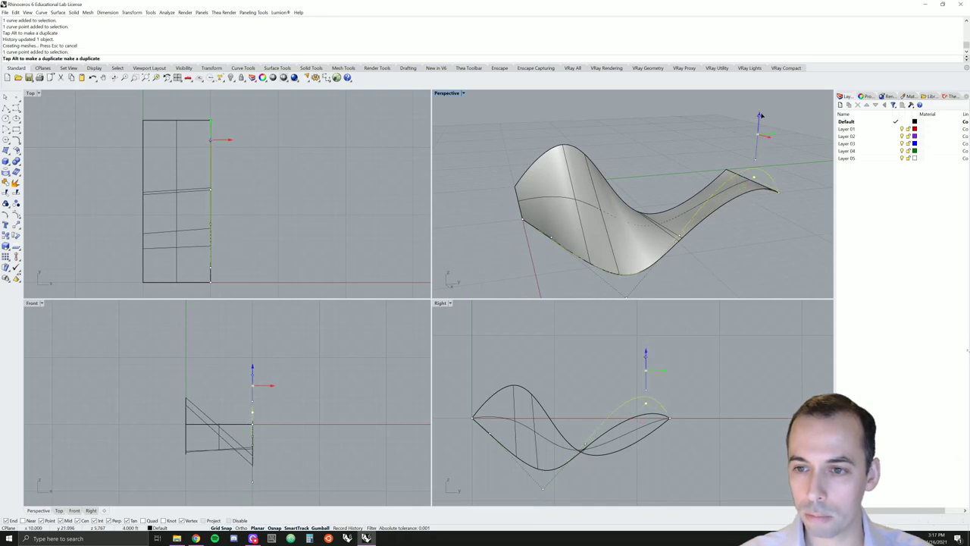
right_drag(760, 122, 783, 96)
drag(762, 125, 758, 163)
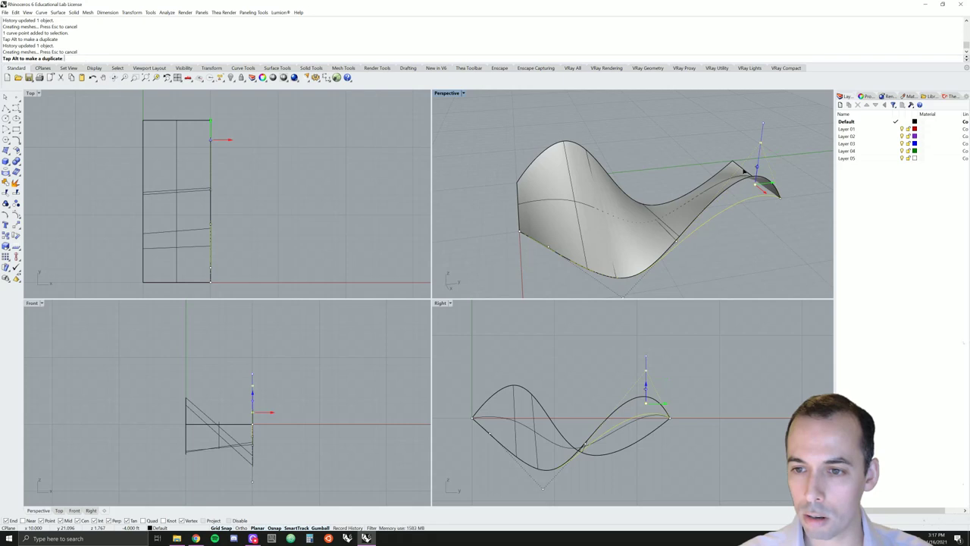
key(Escape)
- Lower the first curve's third control point along the Z axis to flatten the loft's crest
click(578, 152)
click(598, 165)
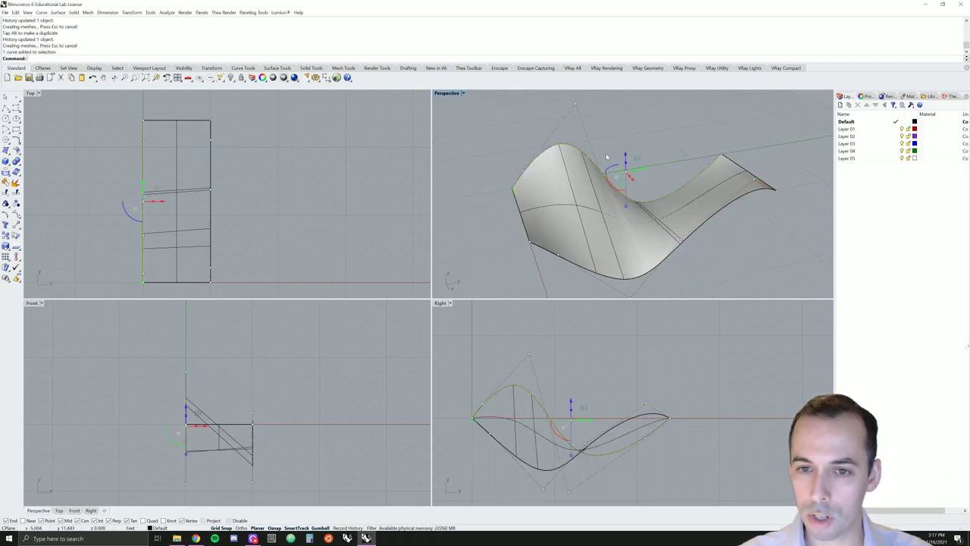
click(577, 102)
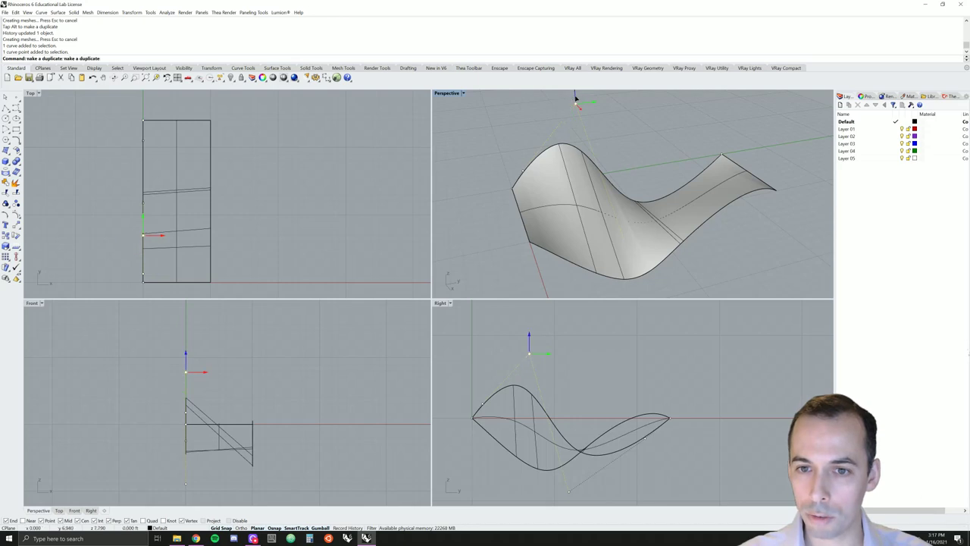
drag(576, 98, 576, 148)
right_drag(576, 147, 586, 259)
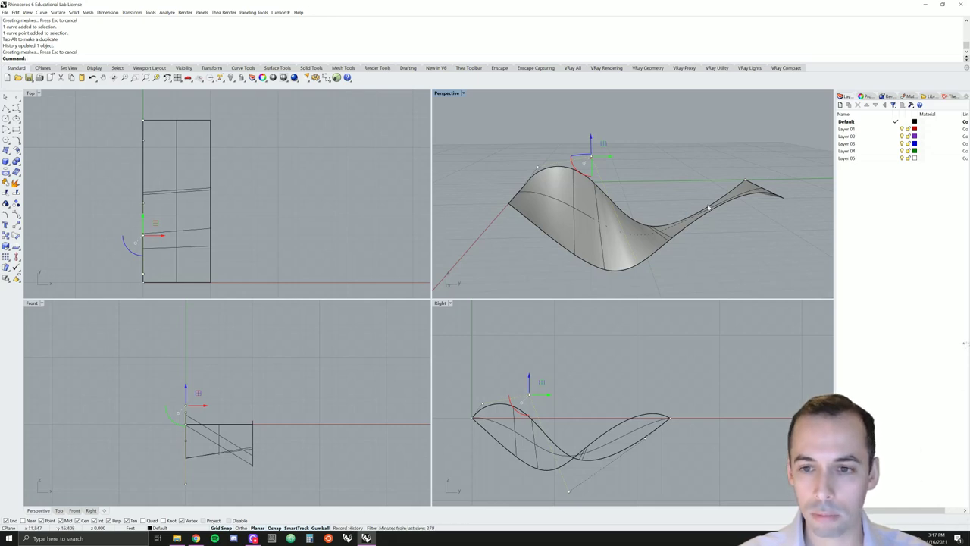
right_drag(523, 228, 478, 293)
- Reopen Grasshopper and delete the manually made loft surface and both of its curves from the Rhino model
text(gr)
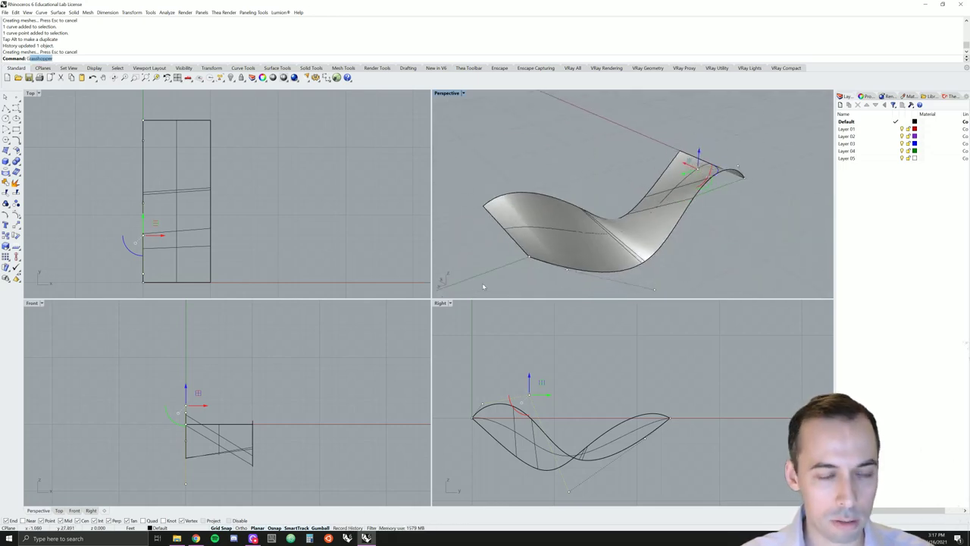
key(Return)
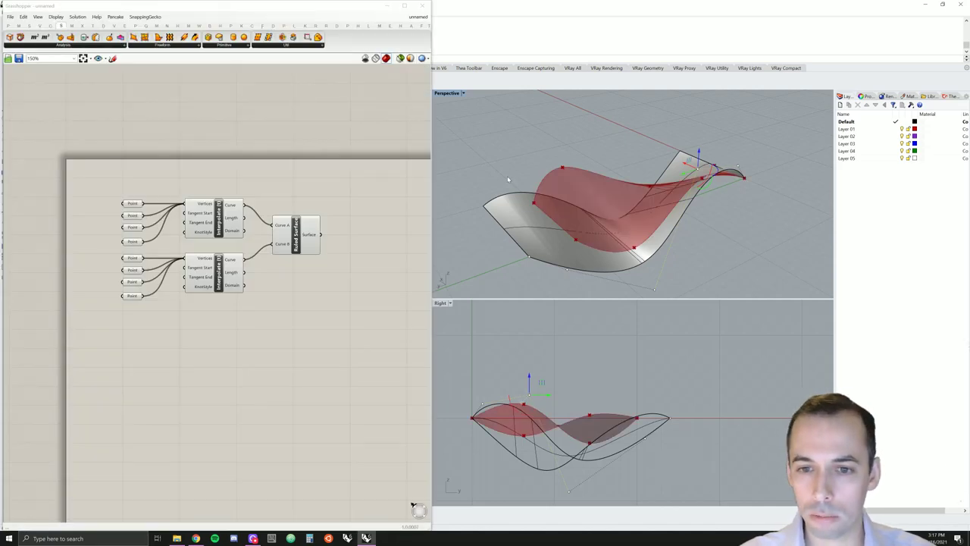
click(524, 207)
key(Delete)
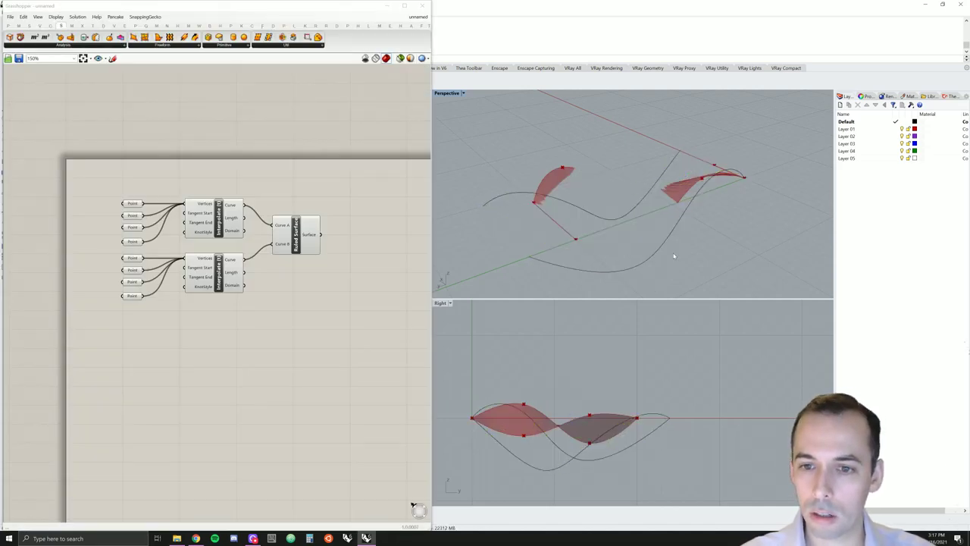
key(ctrl+a)
key(Delete)
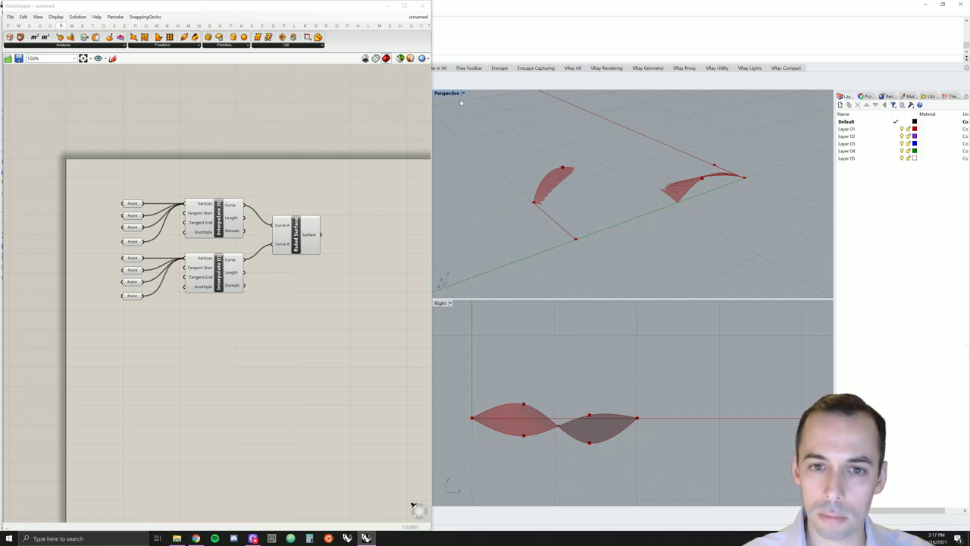
- Set the Perspective viewport to Shaded display and view the whole ruled surface from above
click(462, 92)
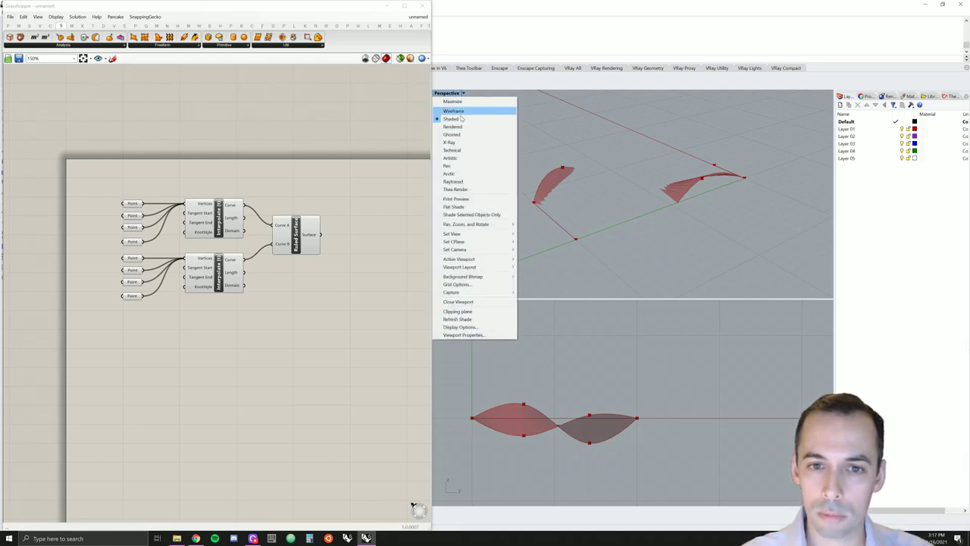
click(461, 119)
mouse_move(461, 119)
right_down()
mouse_move(786, 177)
mouse_move(704, 242)
mouse_move(831, 203)
mouse_move(829, 222)
mouse_move(431, 220)
right_up()
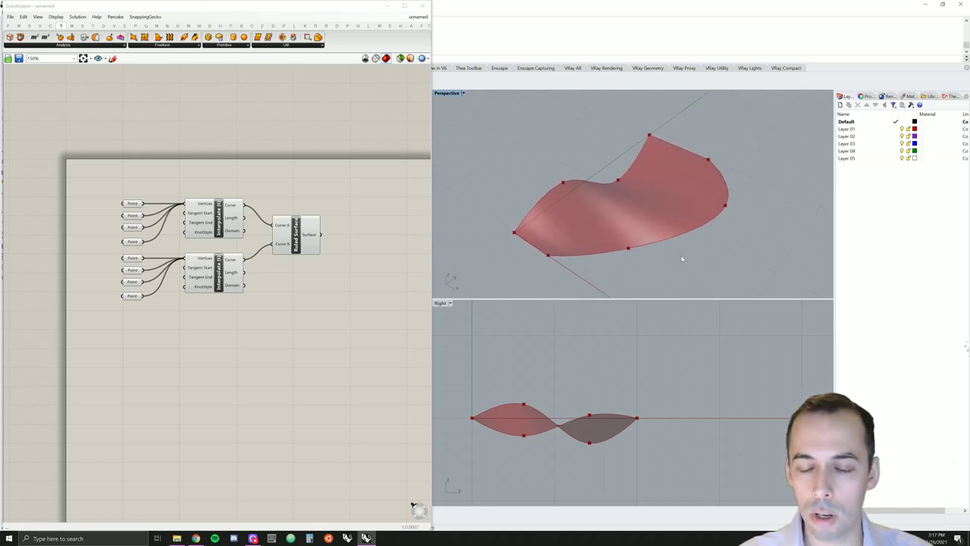
right_drag(681, 259, 677, 251)
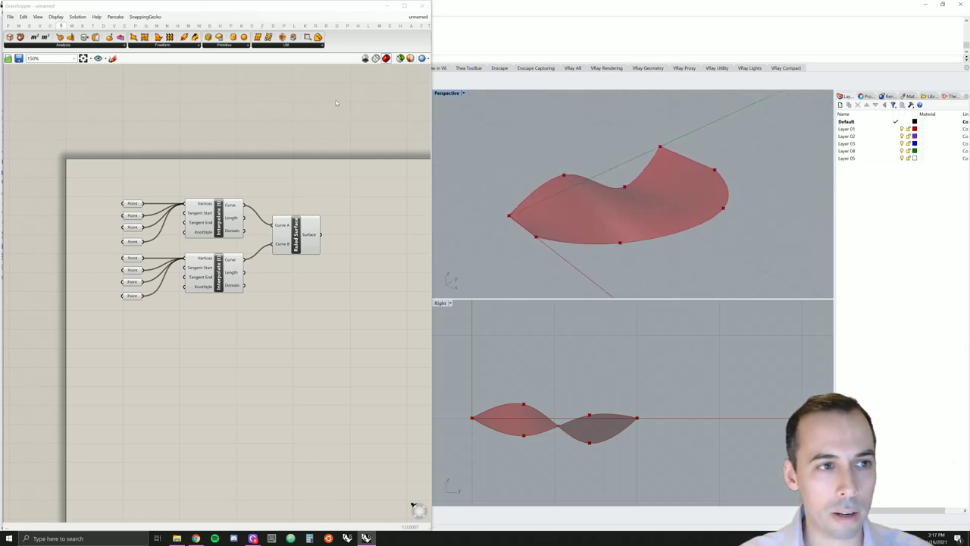
- Switch to the open parametric-bench definition and examine the Ruled Surface component in its surface from interpolated curves group
click(418, 18)
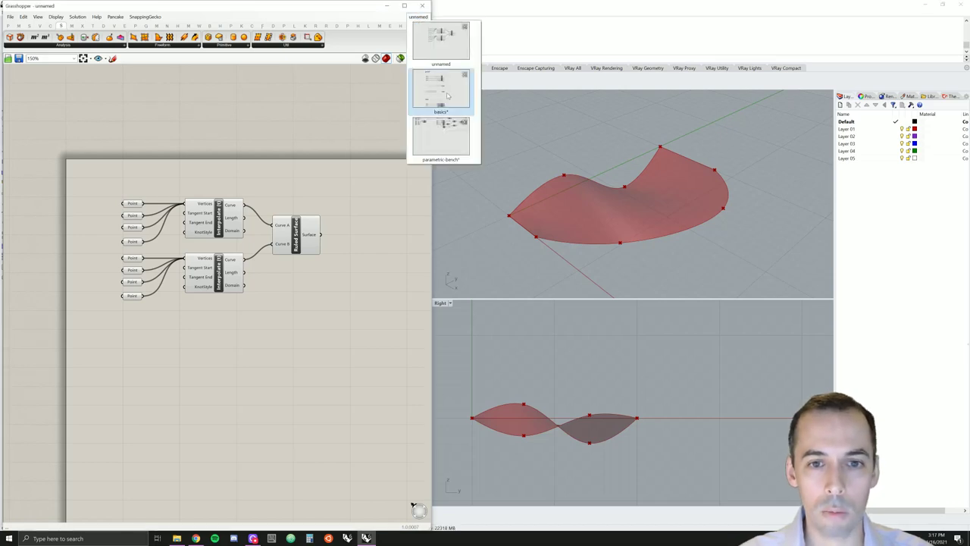
click(455, 139)
right_drag(633, 157, 664, 210)
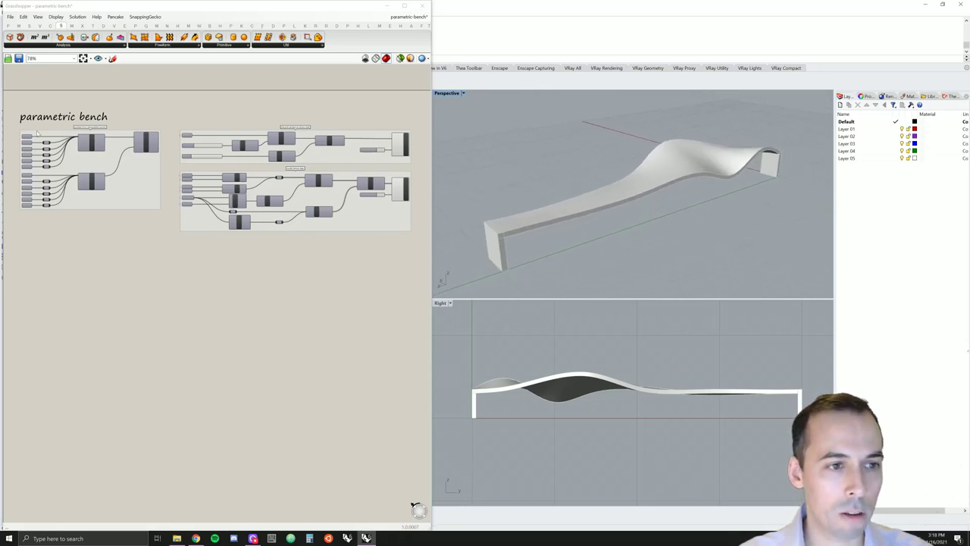
scroll(37, 133, up, 5)
right_drag(76, 155, 110, 172)
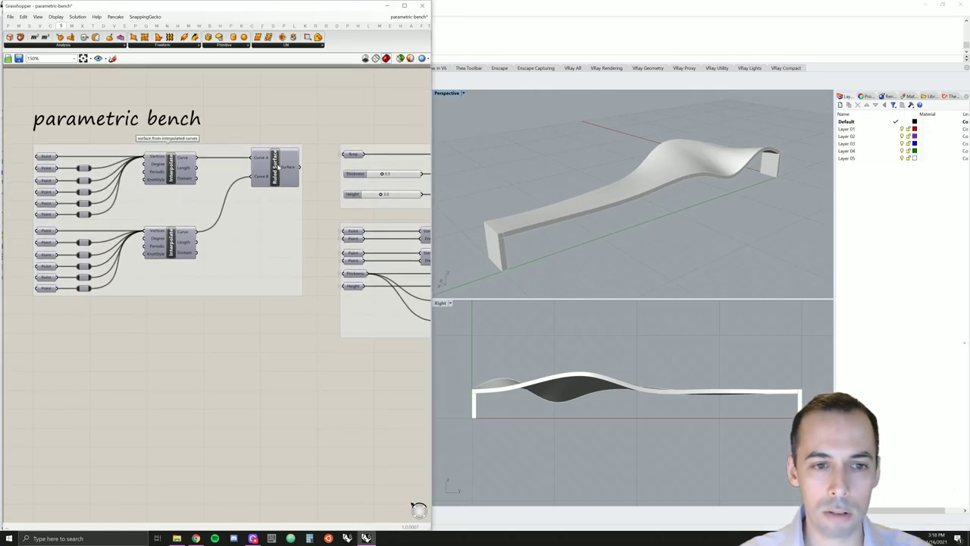
right_drag(279, 167, 286, 181)
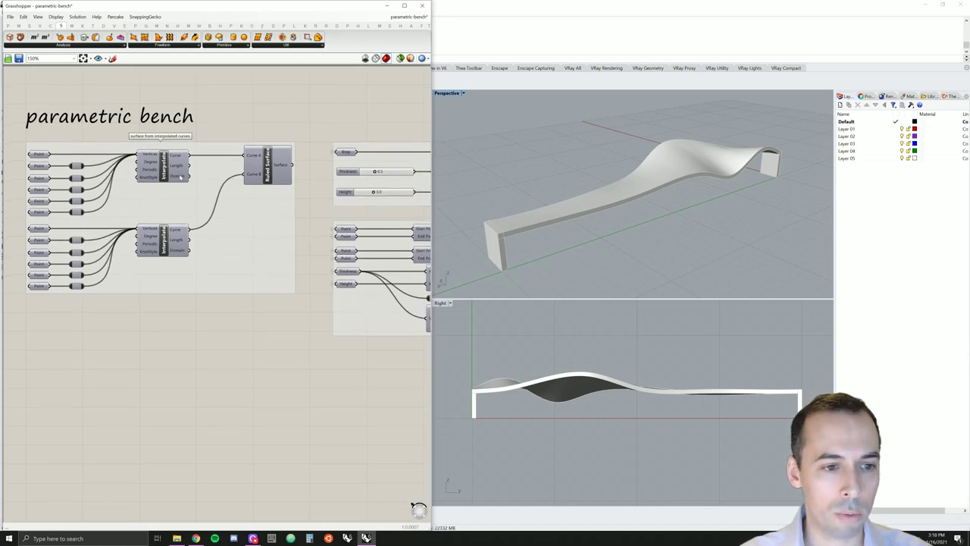
click(267, 172)
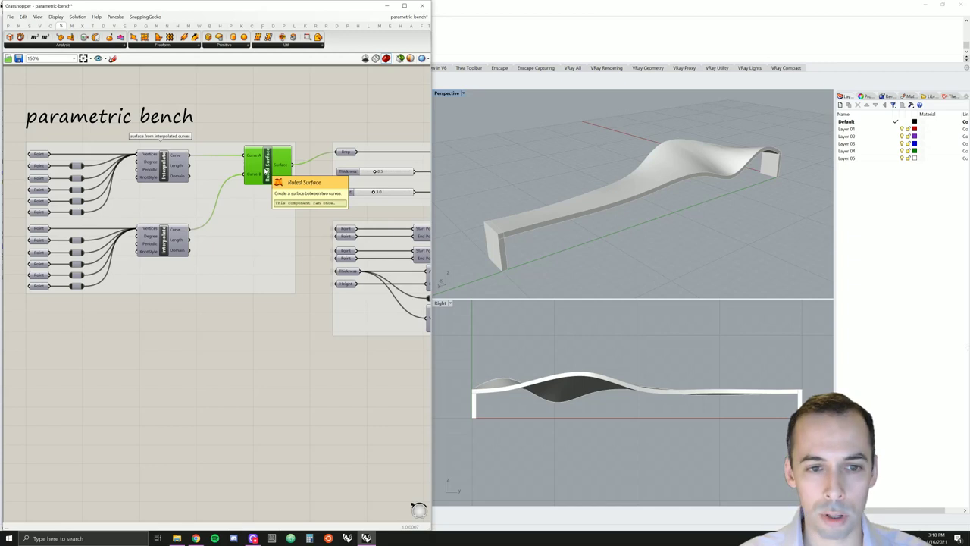
scroll(266, 173, down, 5)
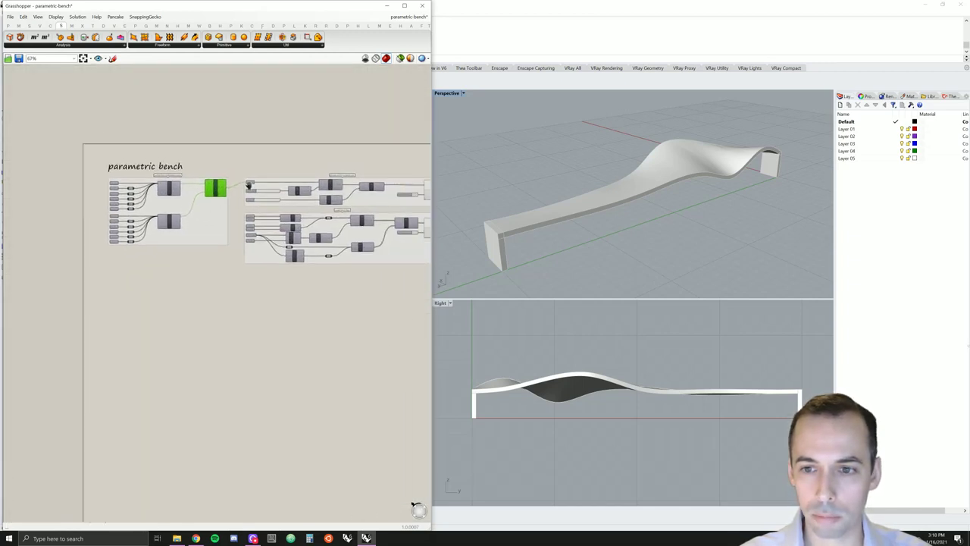